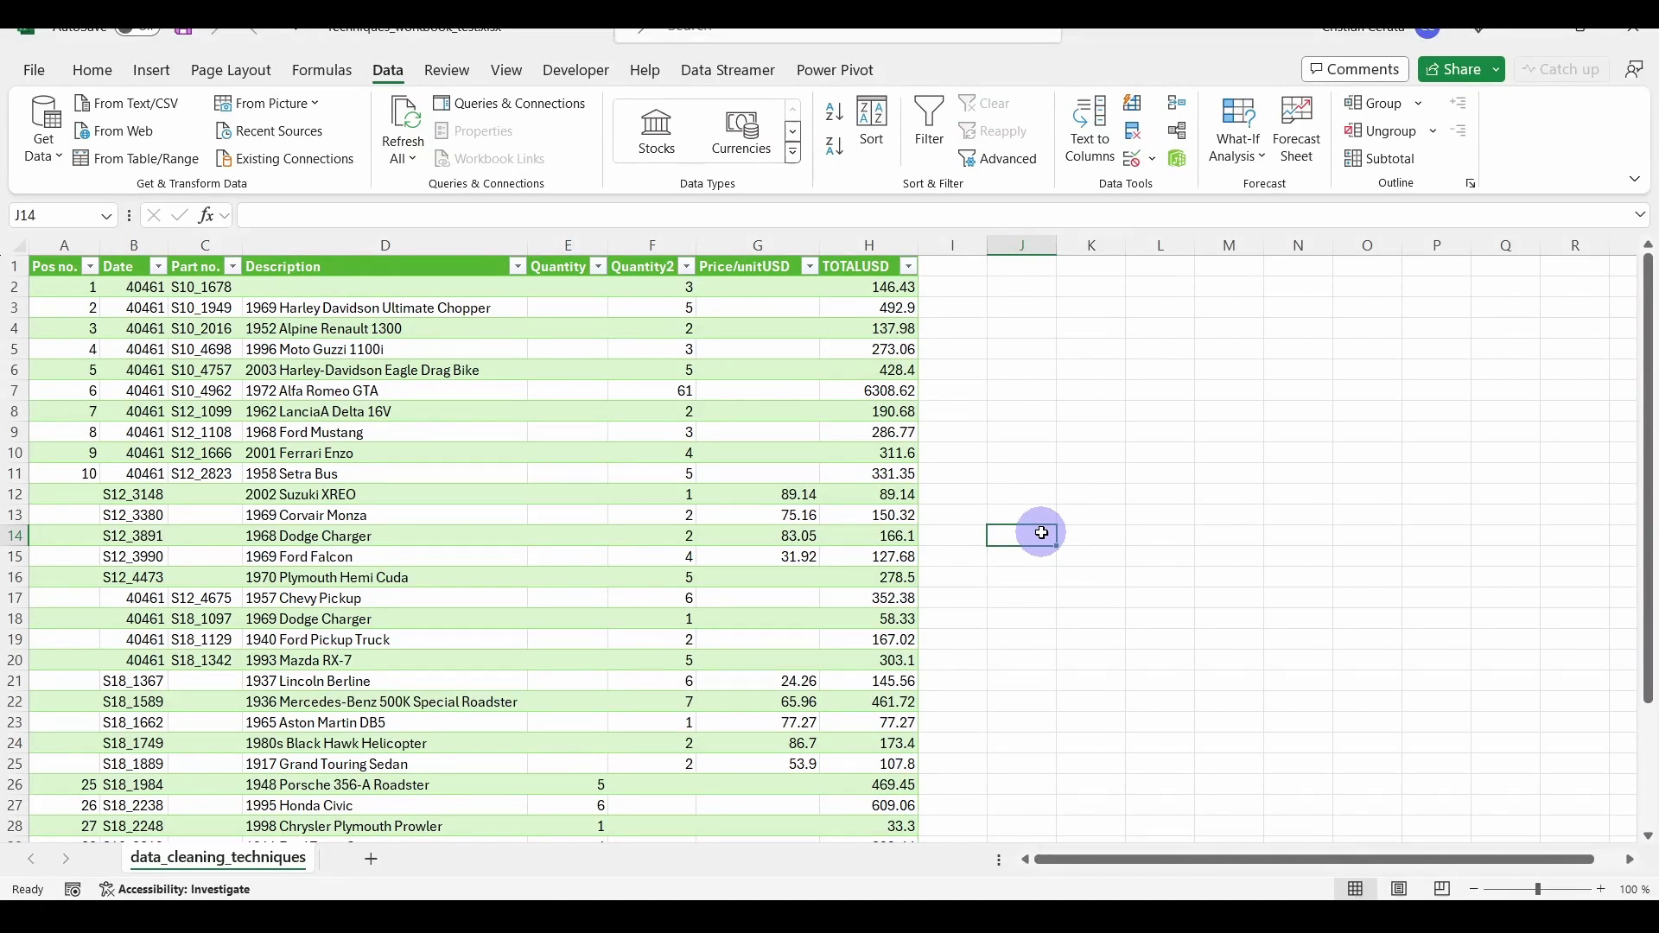
- Select the Pos no. column and scroll through the car-parts sales table
left_click(69, 246)
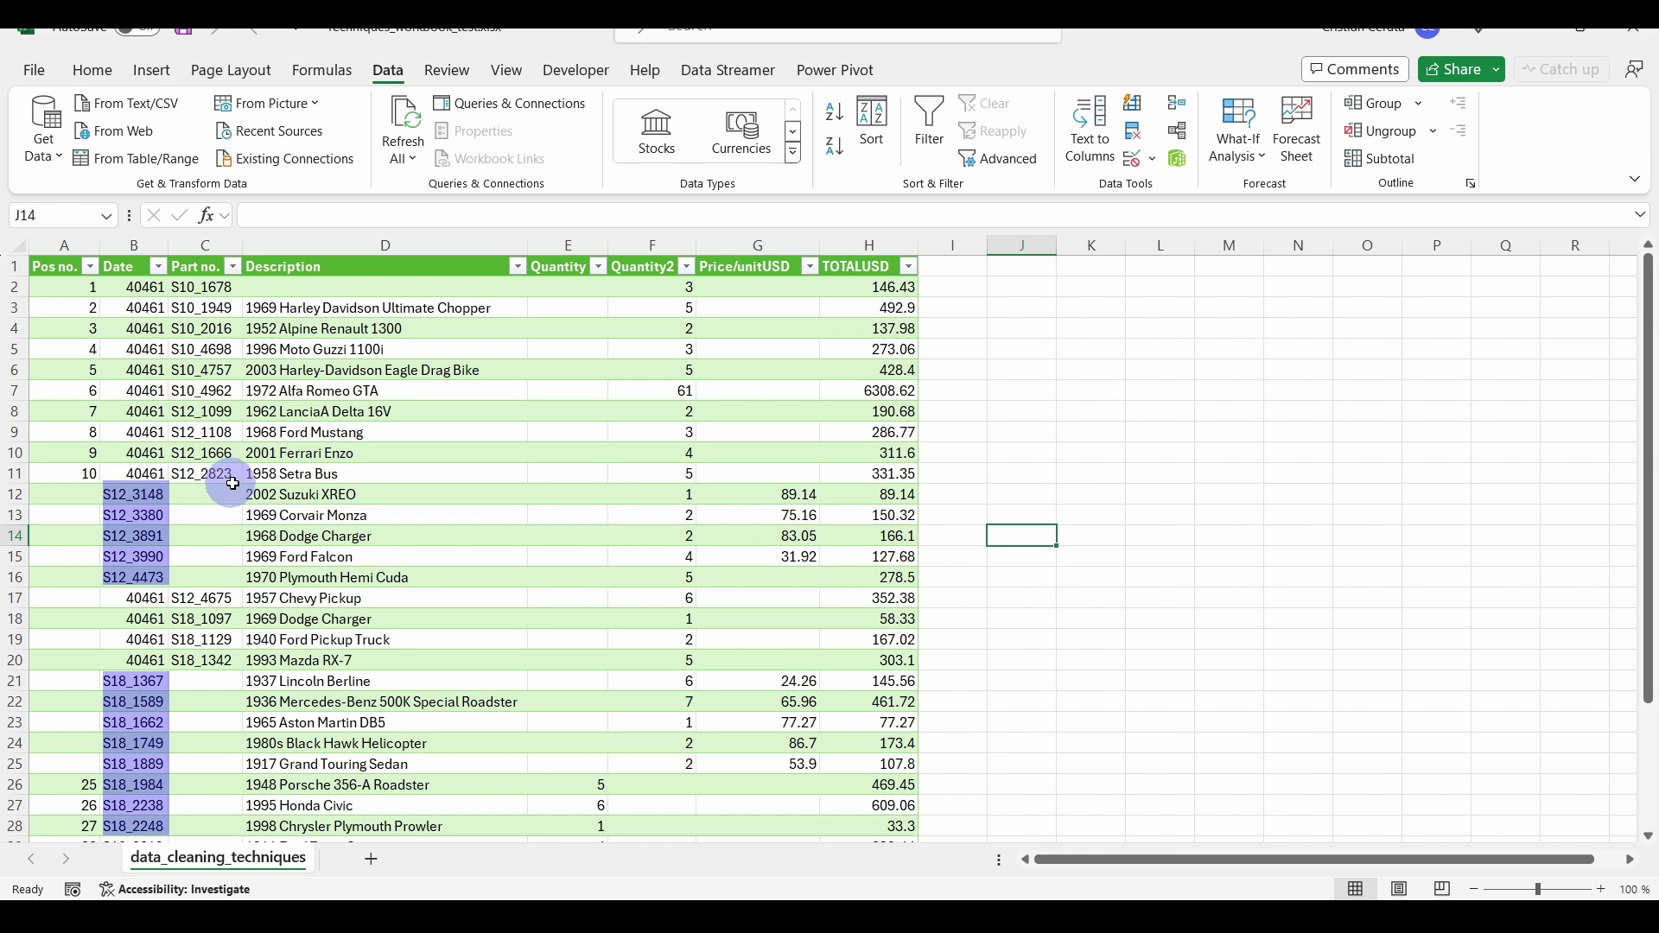
scroll(339, 320, "down", 6)
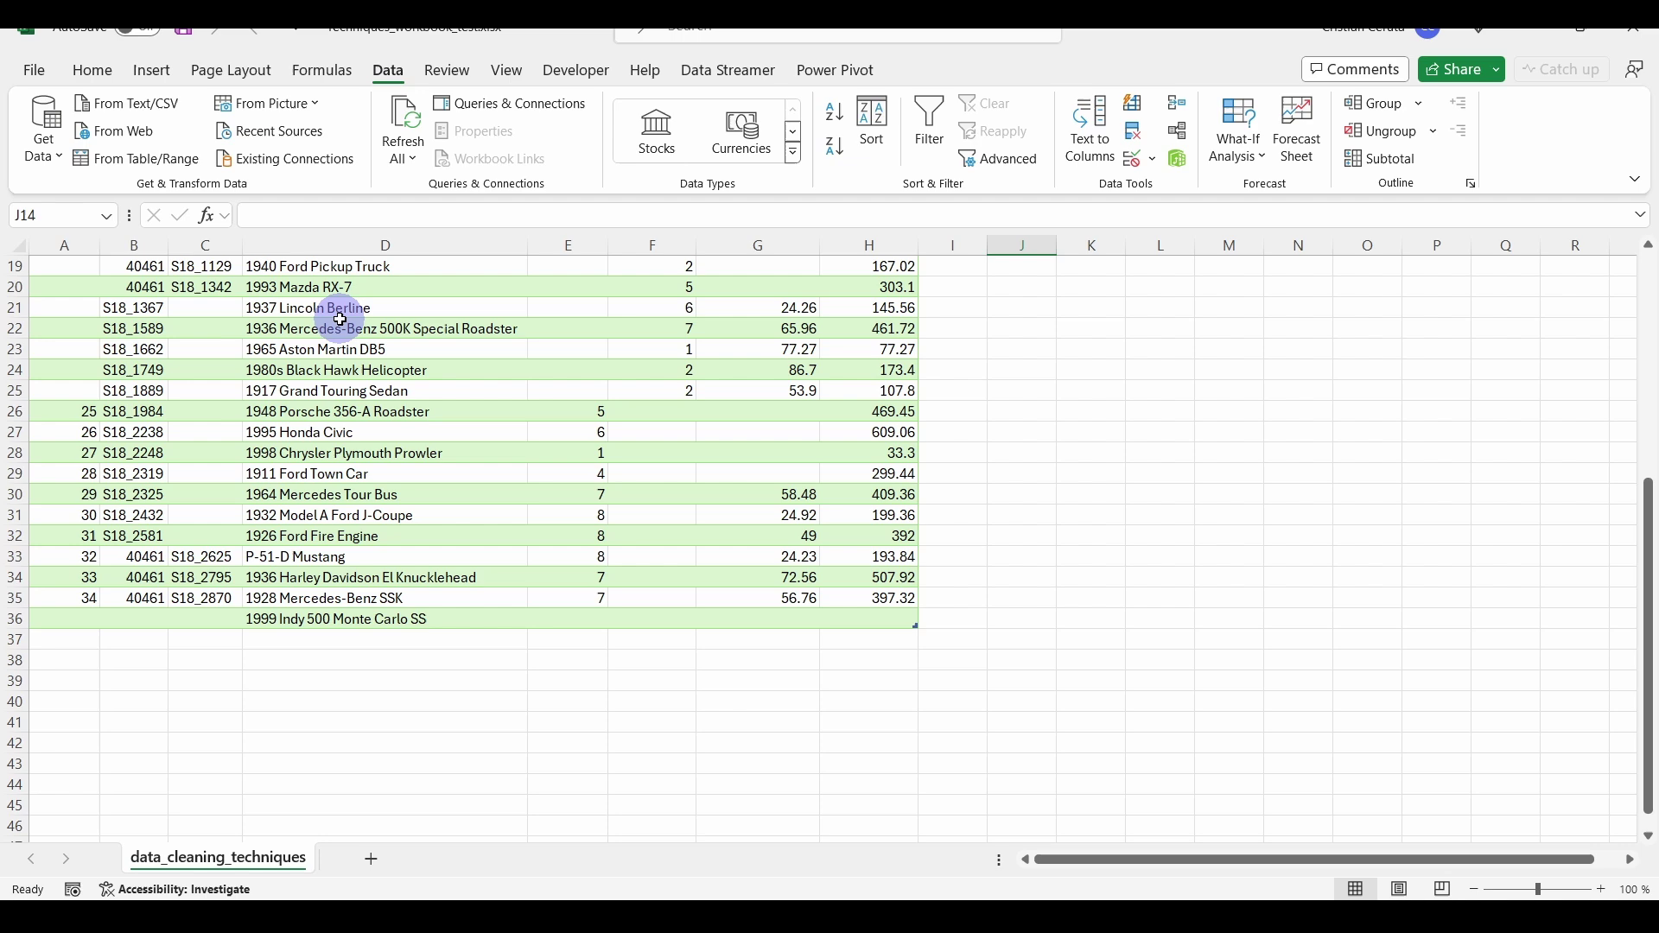
scroll(339, 319, "up", 6)
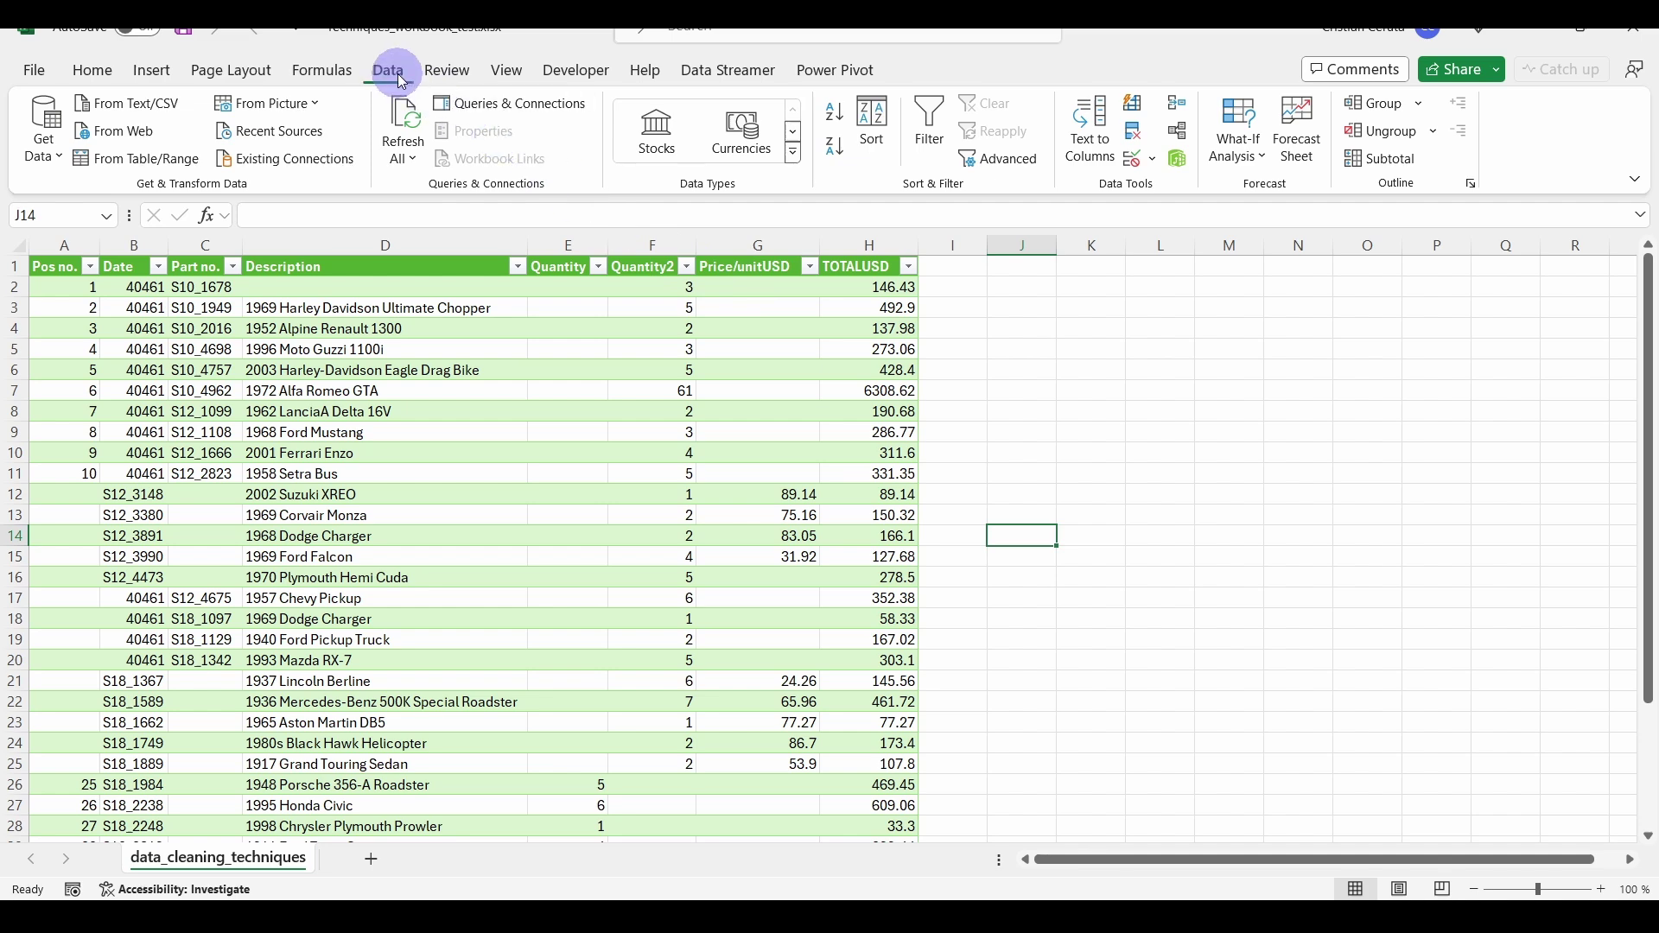
- Show Queries & Connections and bring up the data_cleaning_techniques query's context menu
left_click(494, 107)
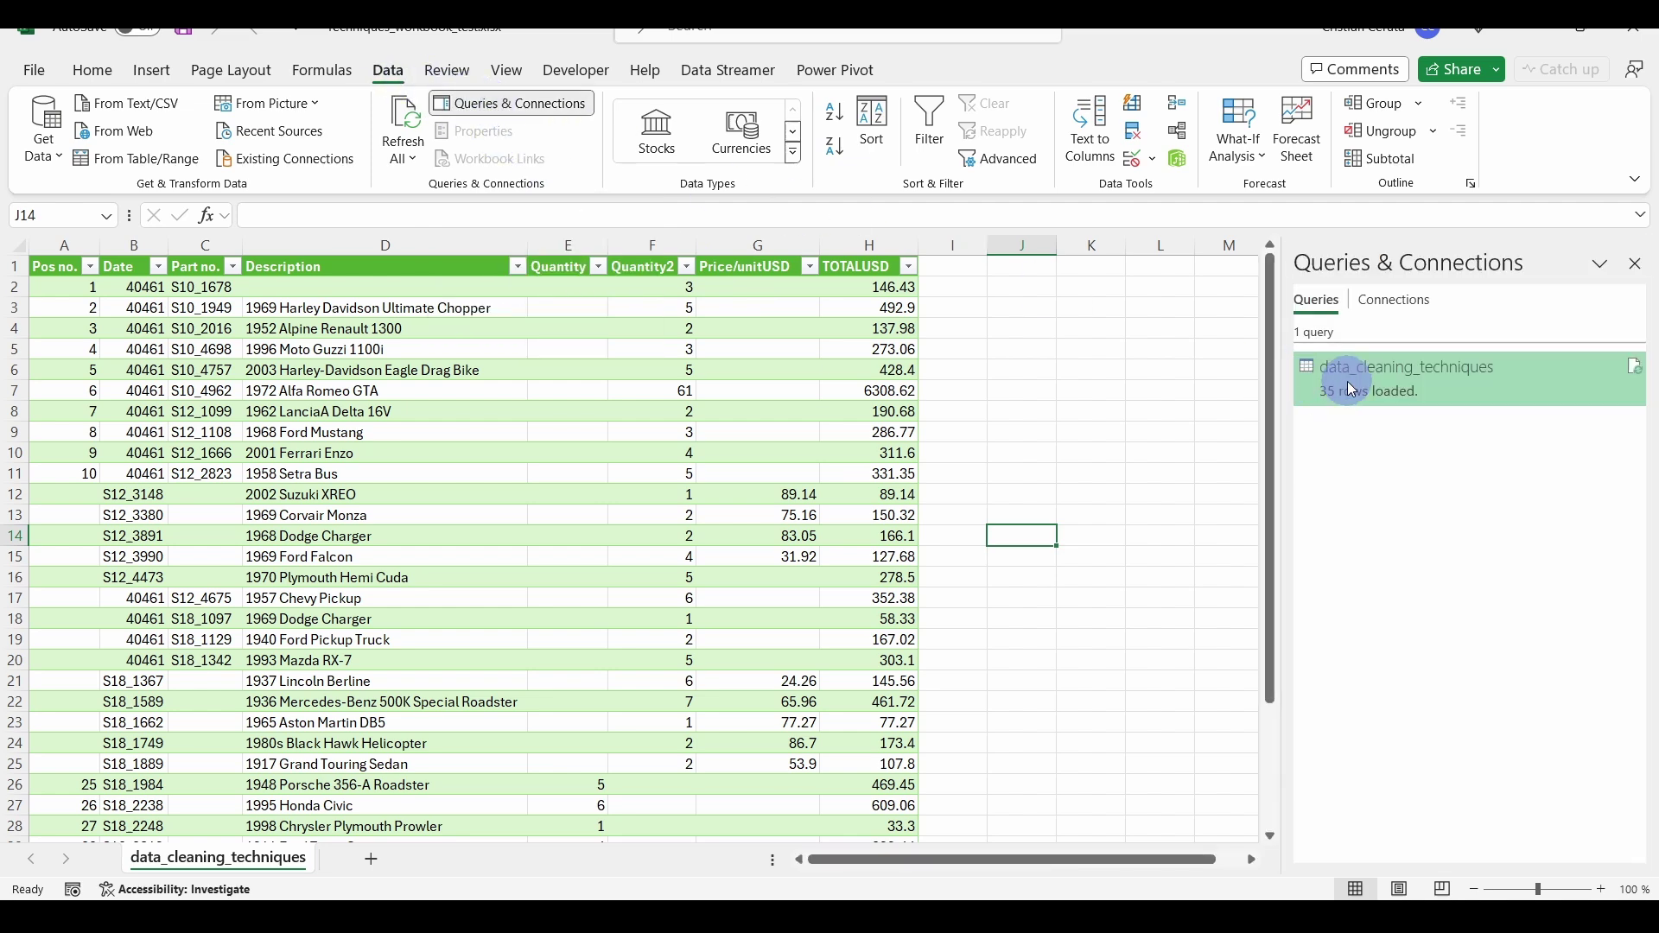
mouse_move(1350, 389)
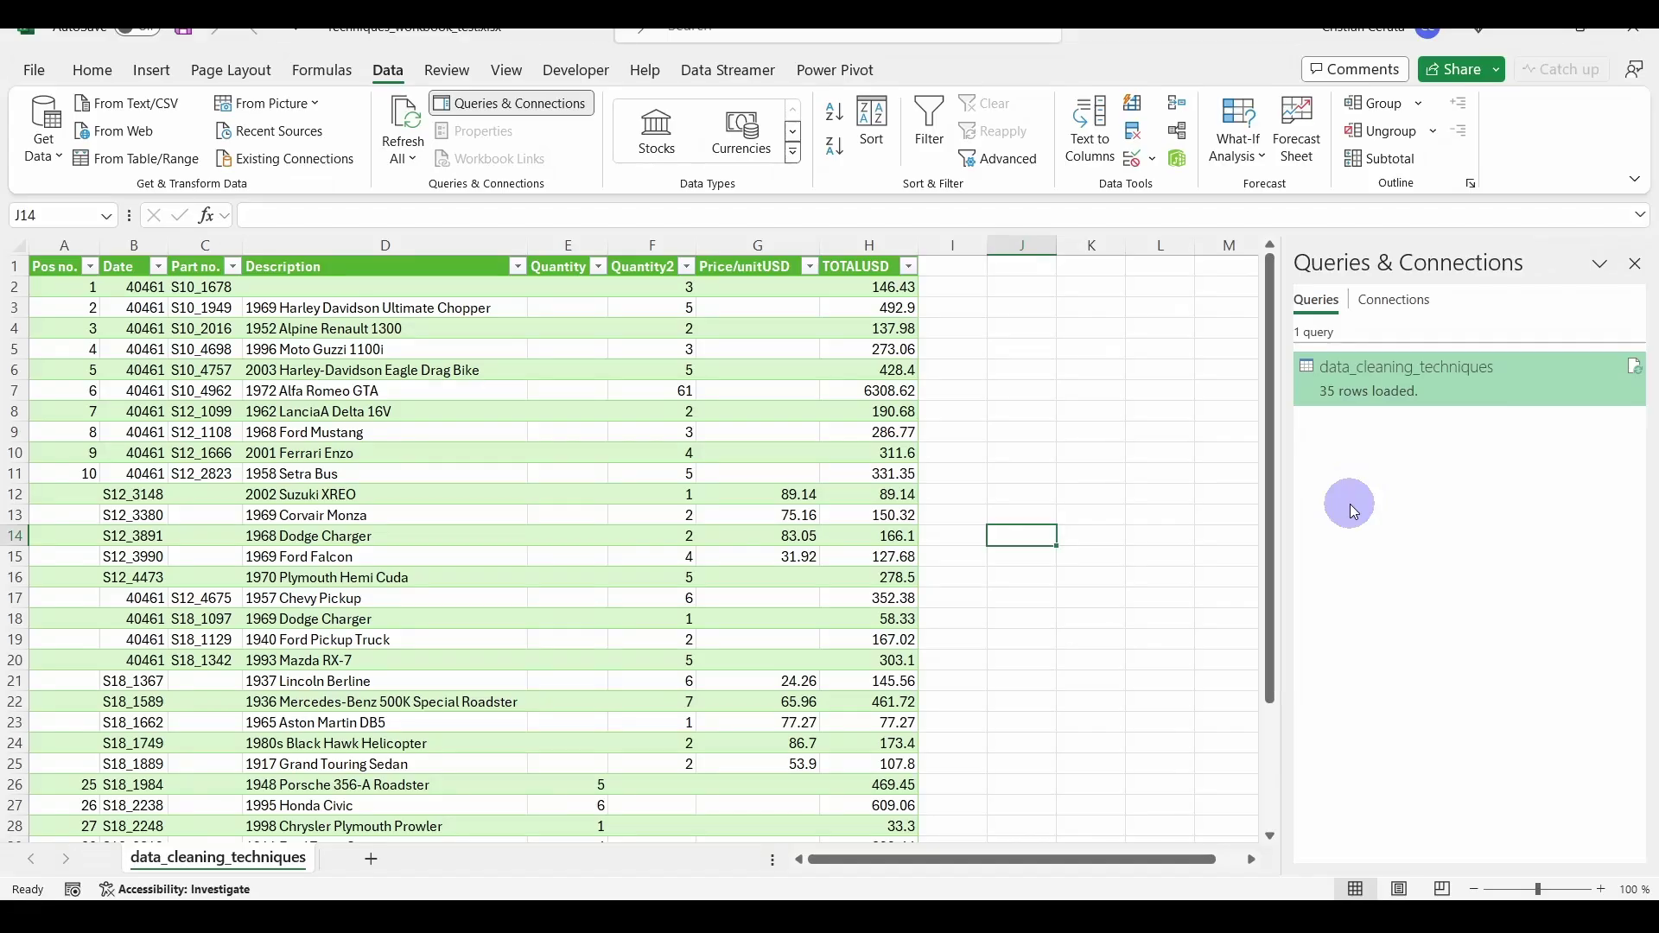
right_click(1354, 375)
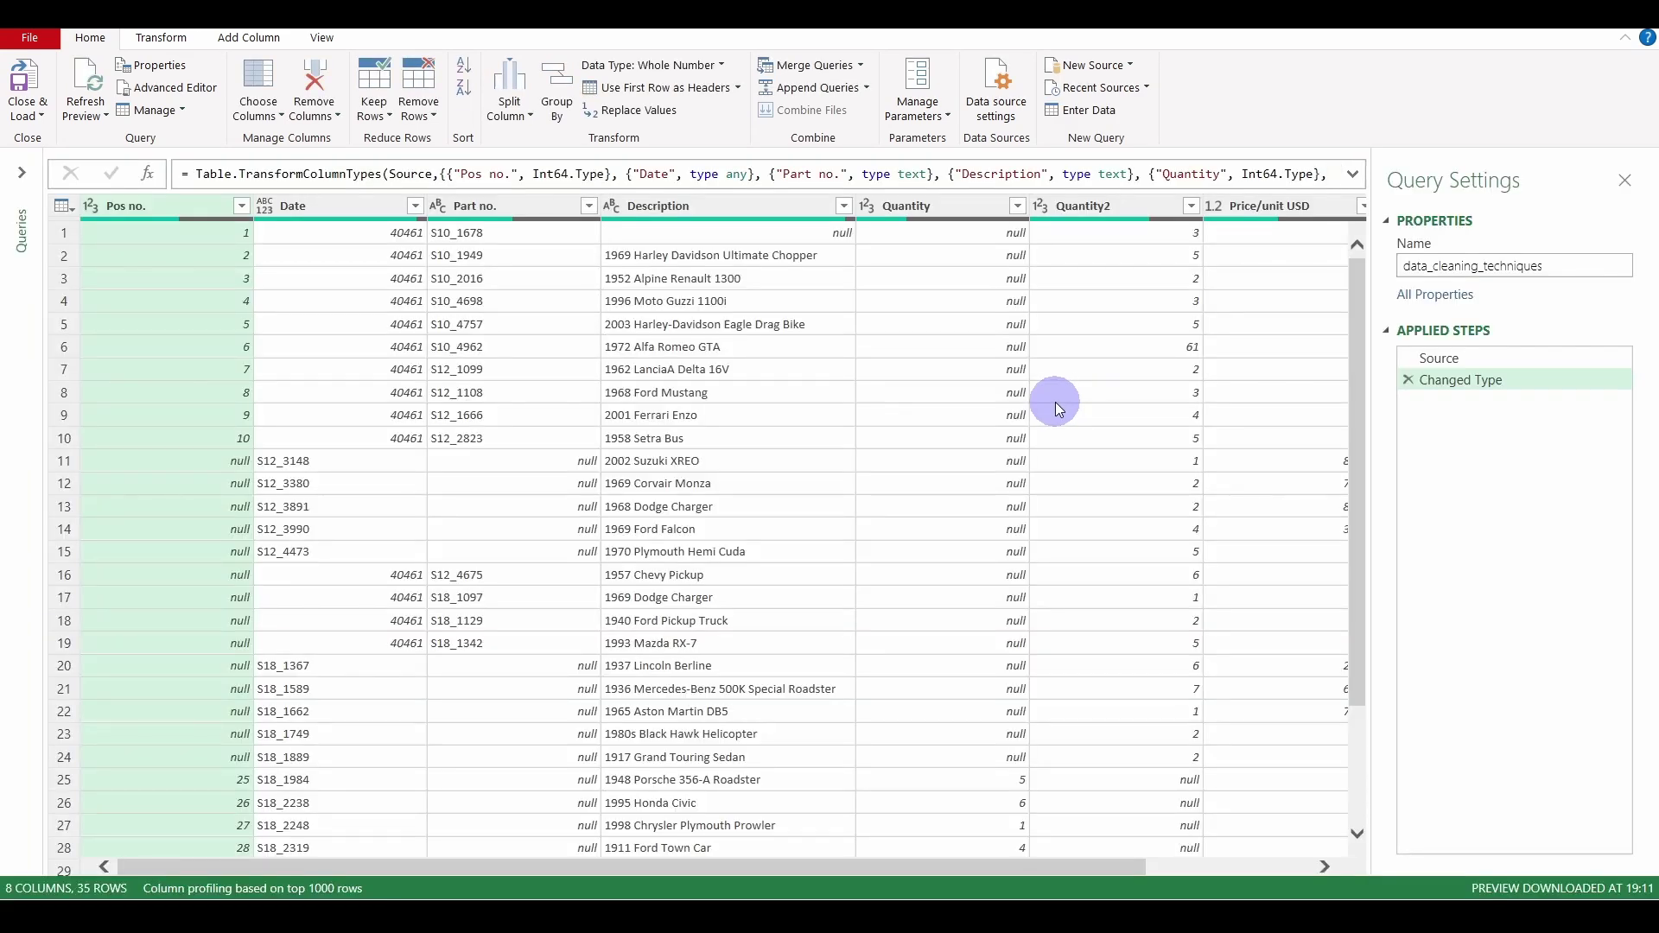
- Delete the Changed Type step, then inspect values in the Quantity2 column
left_click(1412, 381)
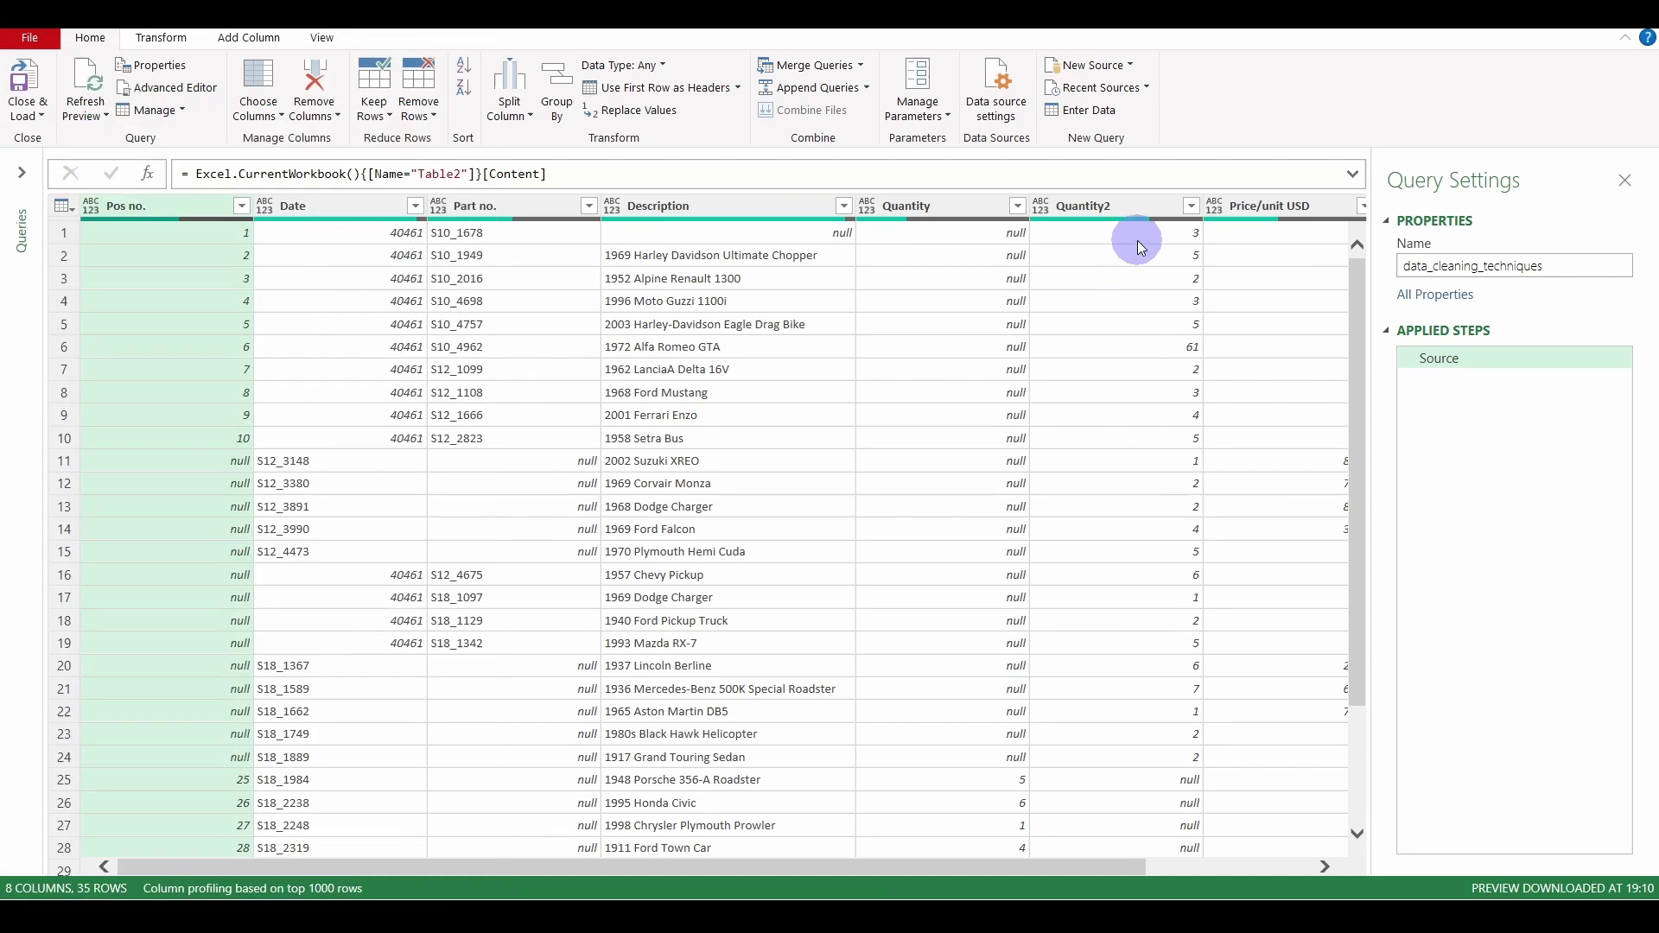
left_click(1138, 242)
left_click(1141, 753)
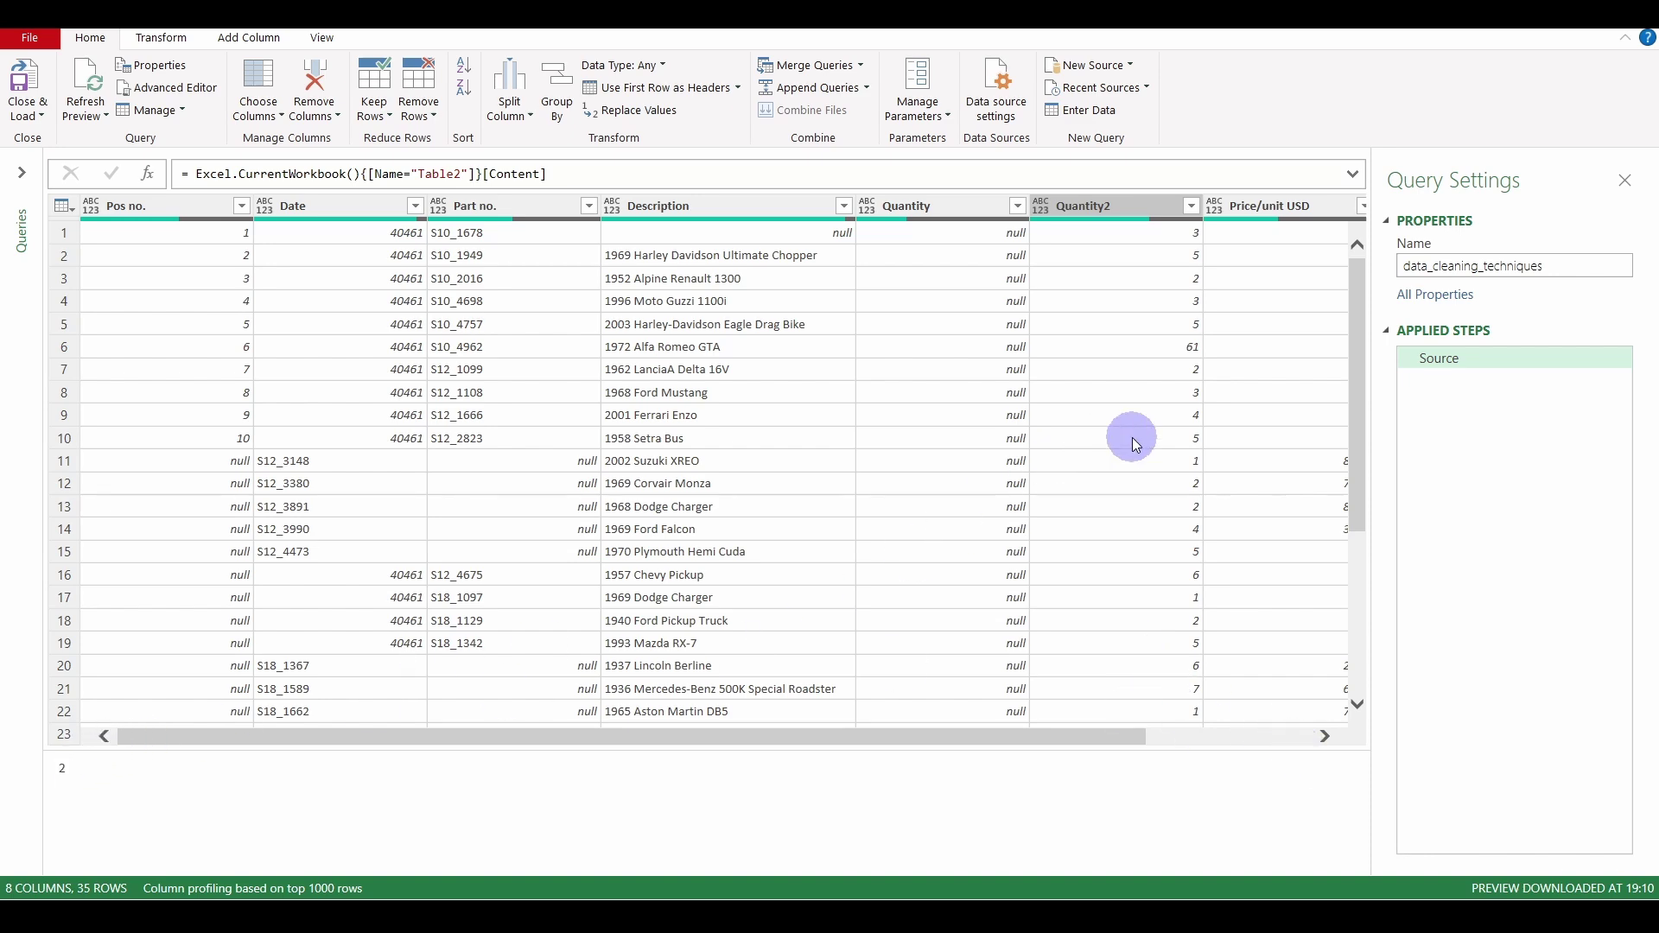
scroll(1132, 437, "down", 5)
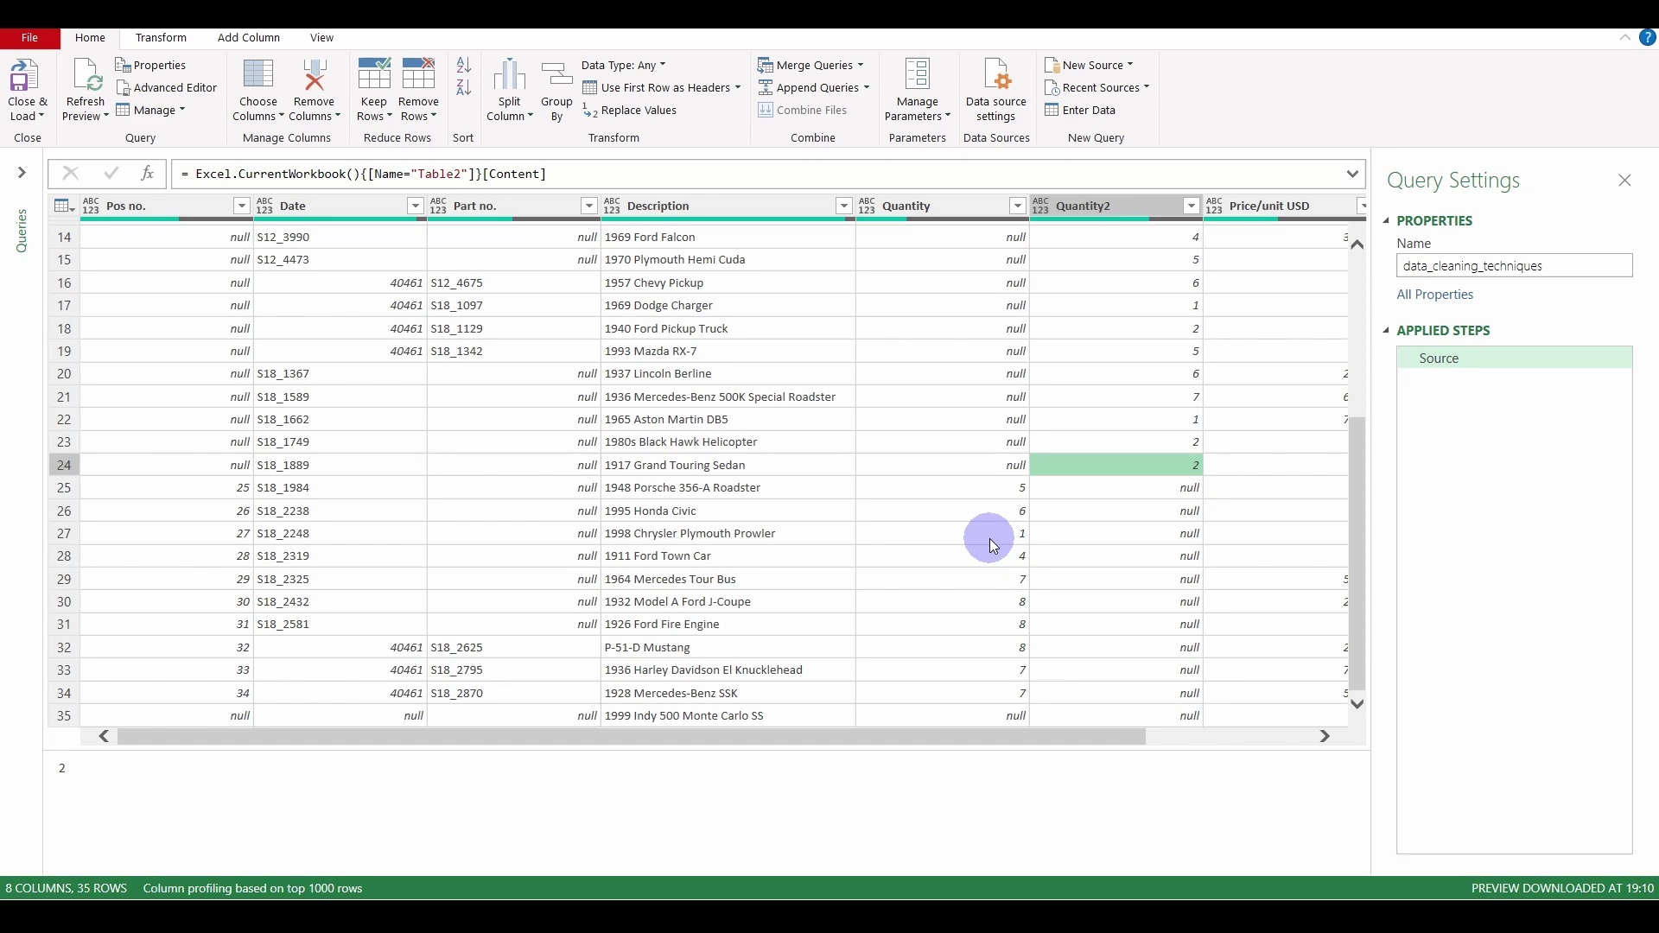
scroll(989, 537, "up", 5)
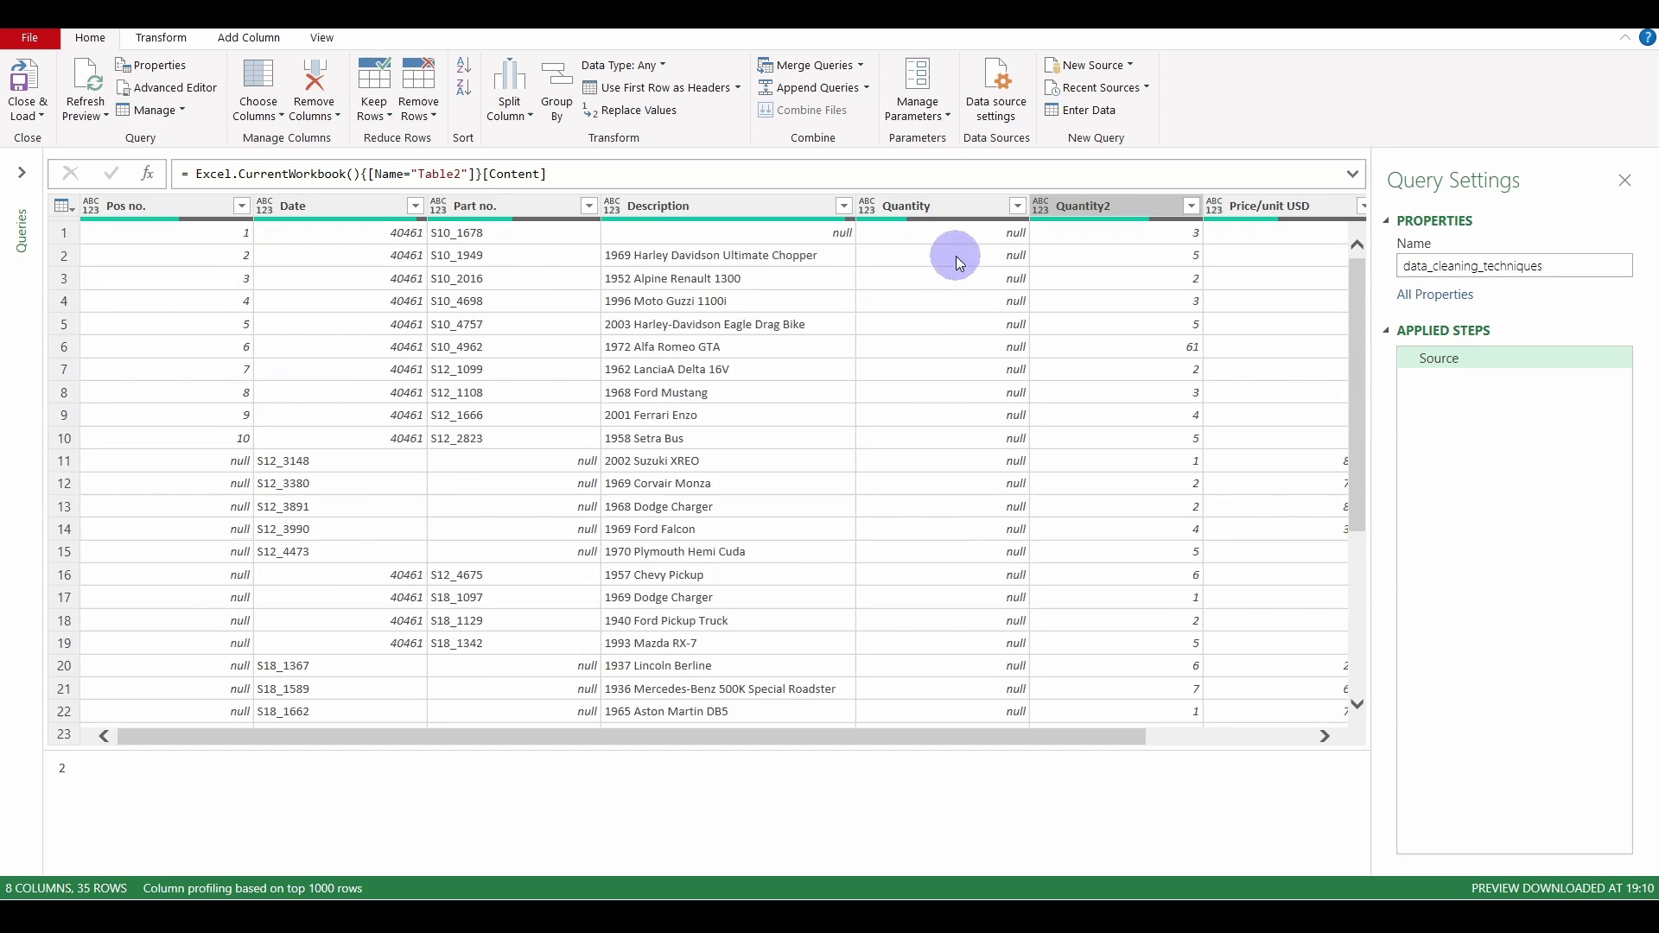
- Merge Quantity and Quantity2 with Merge Columns, producing a single Quantity.1 column
left_click(952, 210)
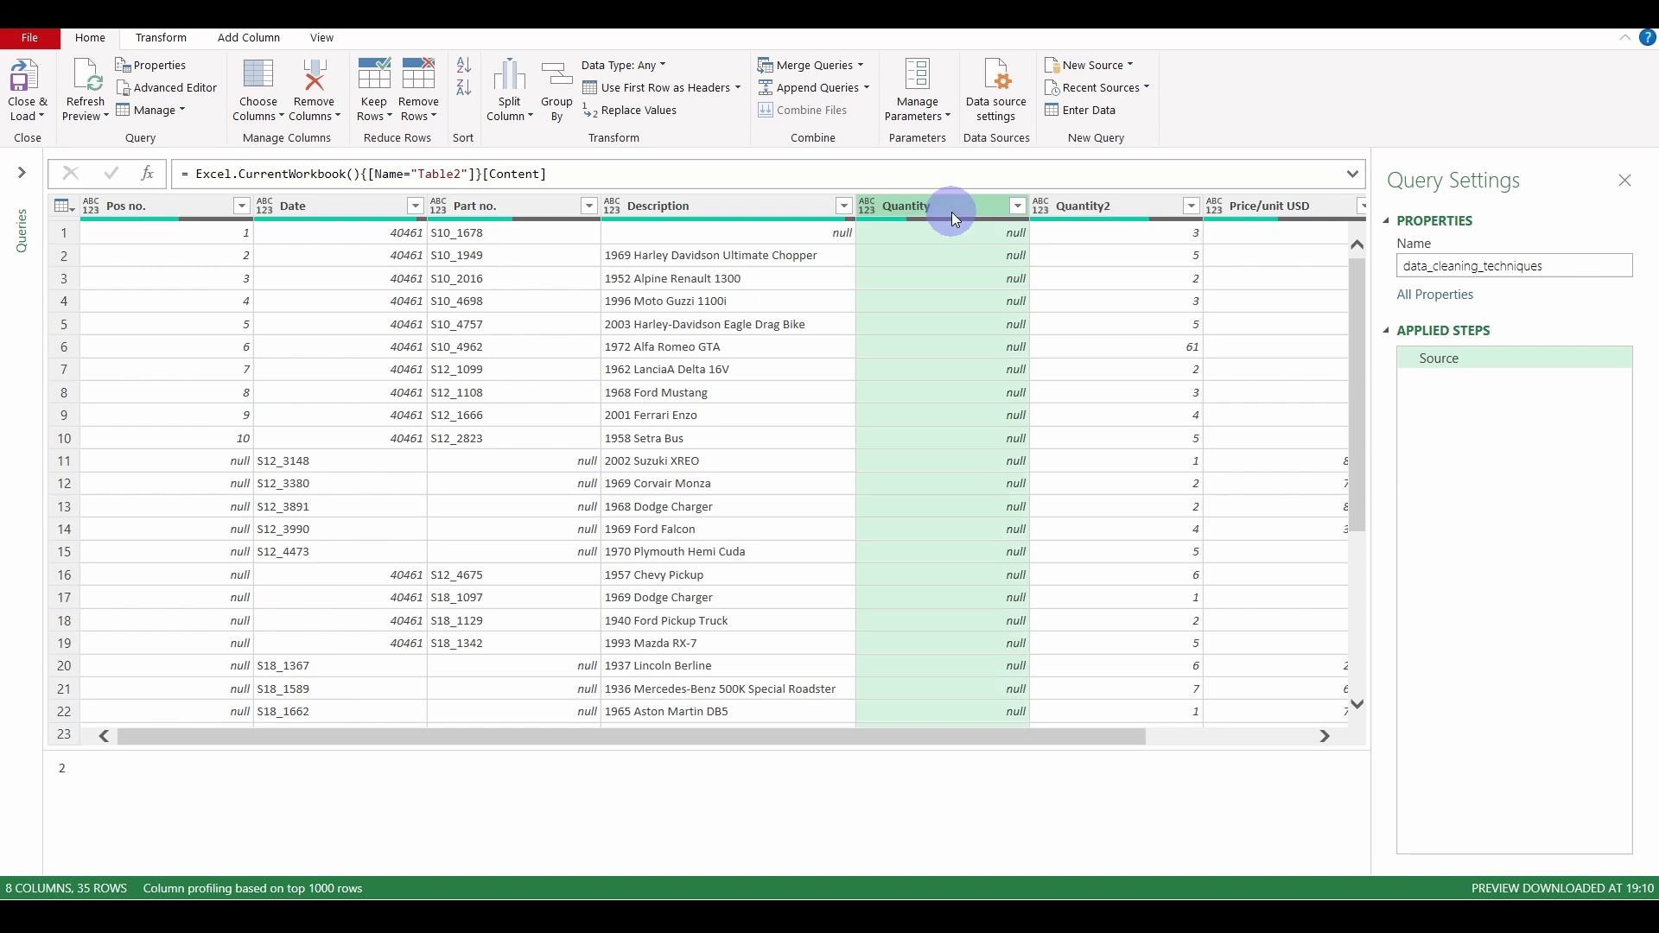
left_click(1106, 212, "ctrl")
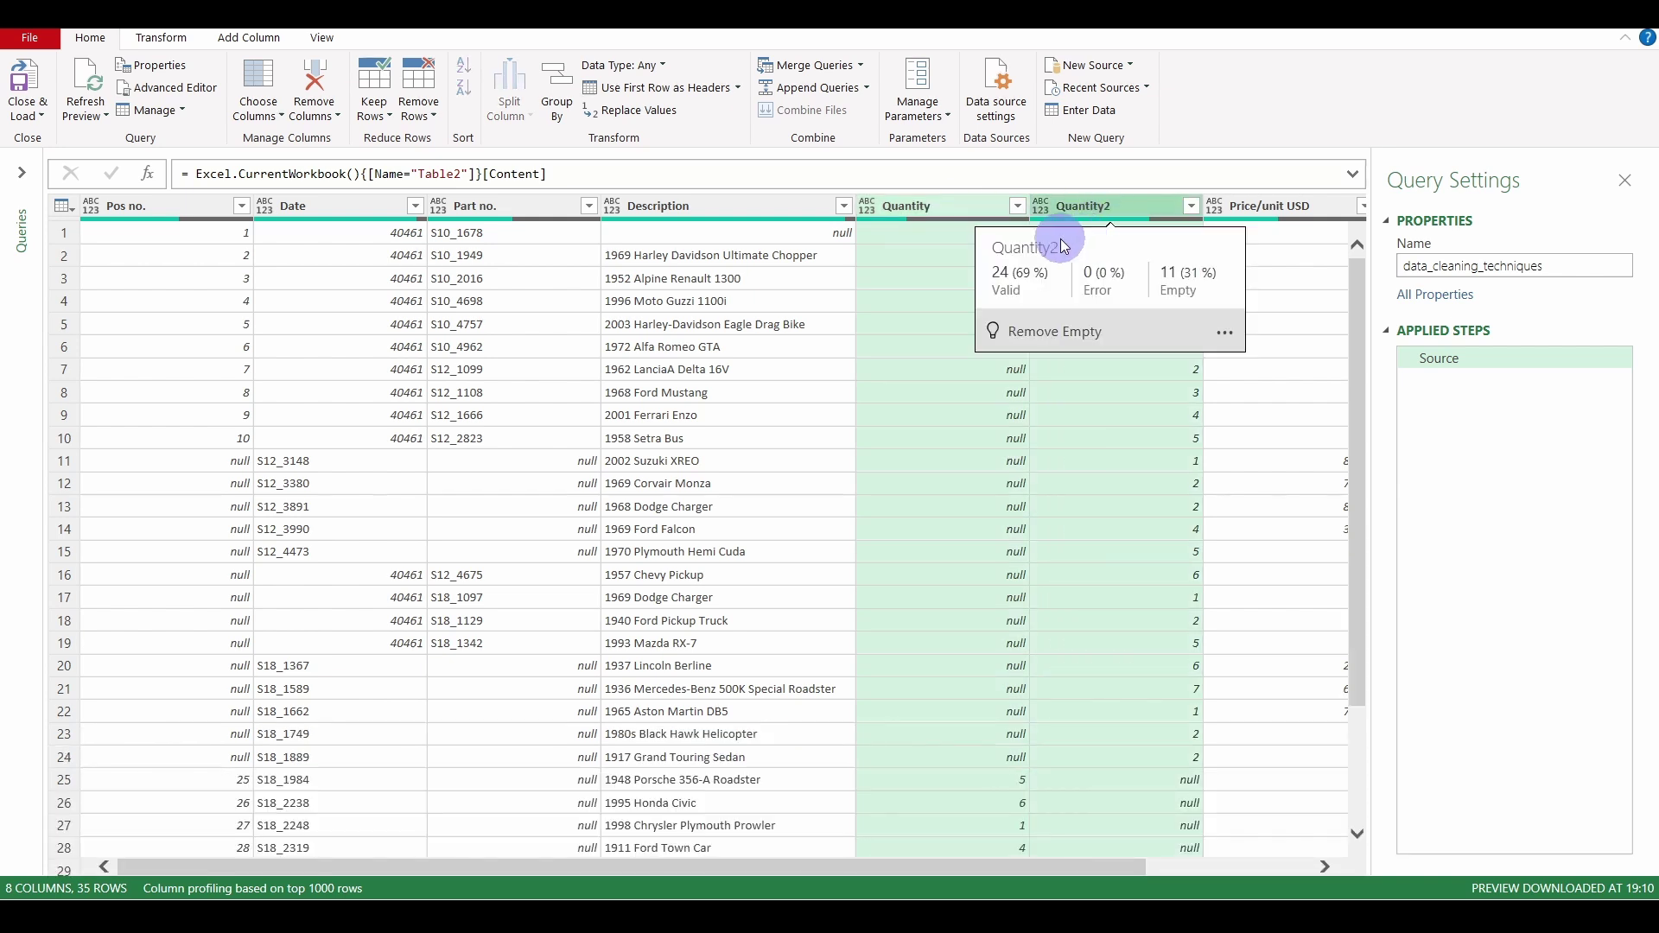
left_click(164, 39)
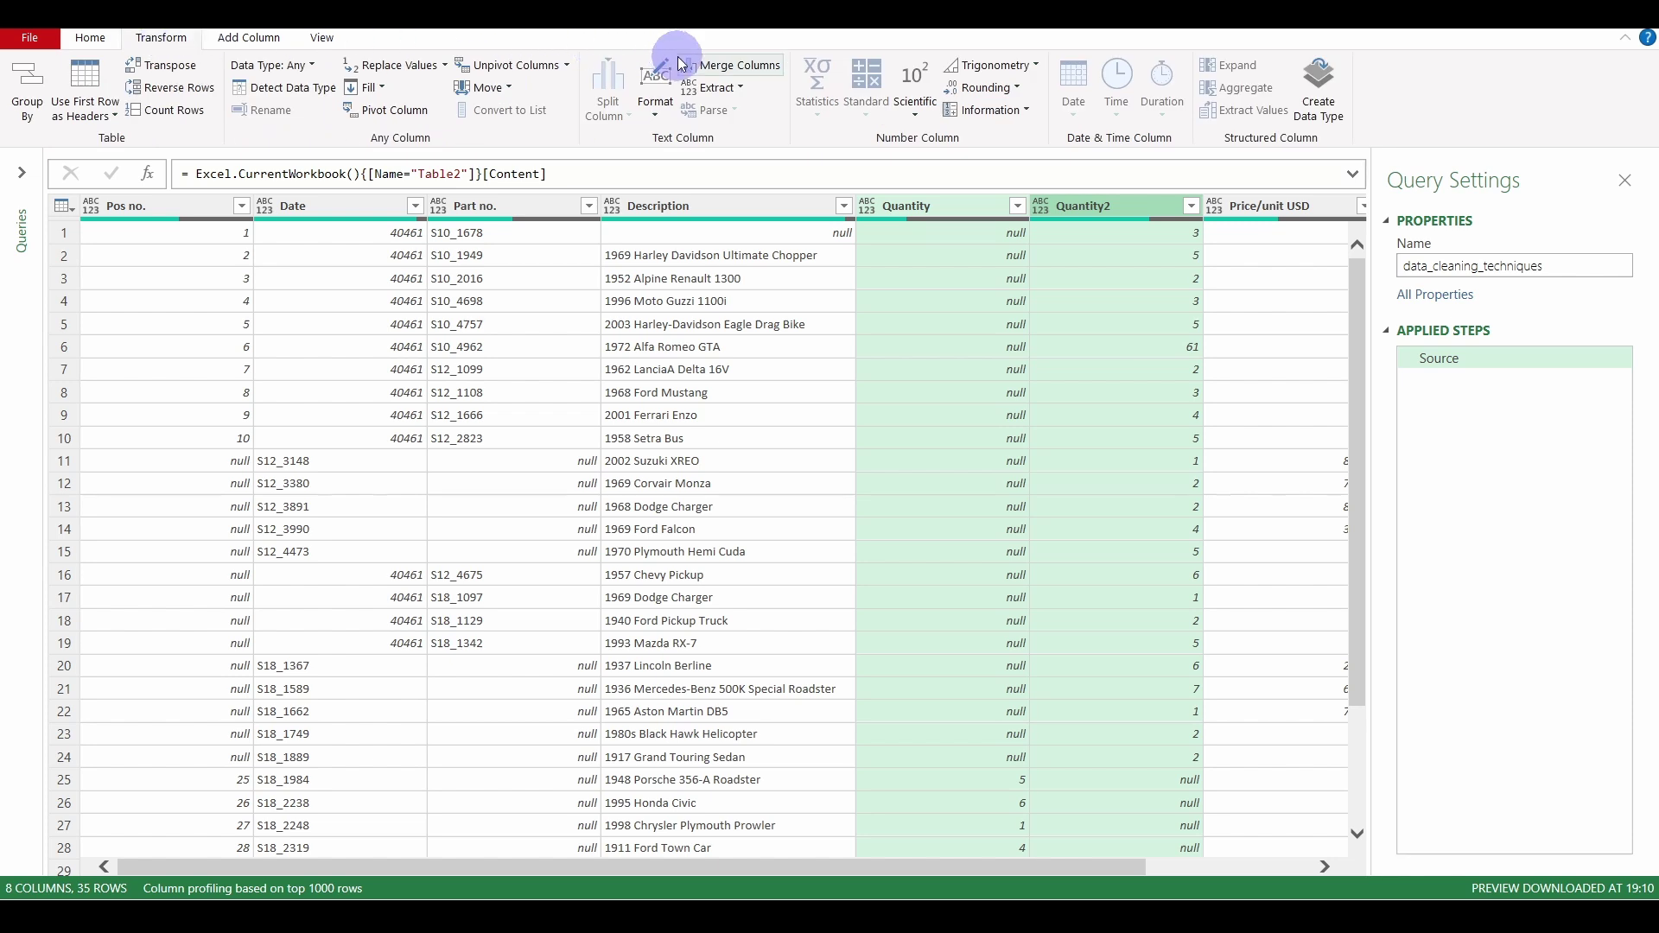
left_click(742, 75)
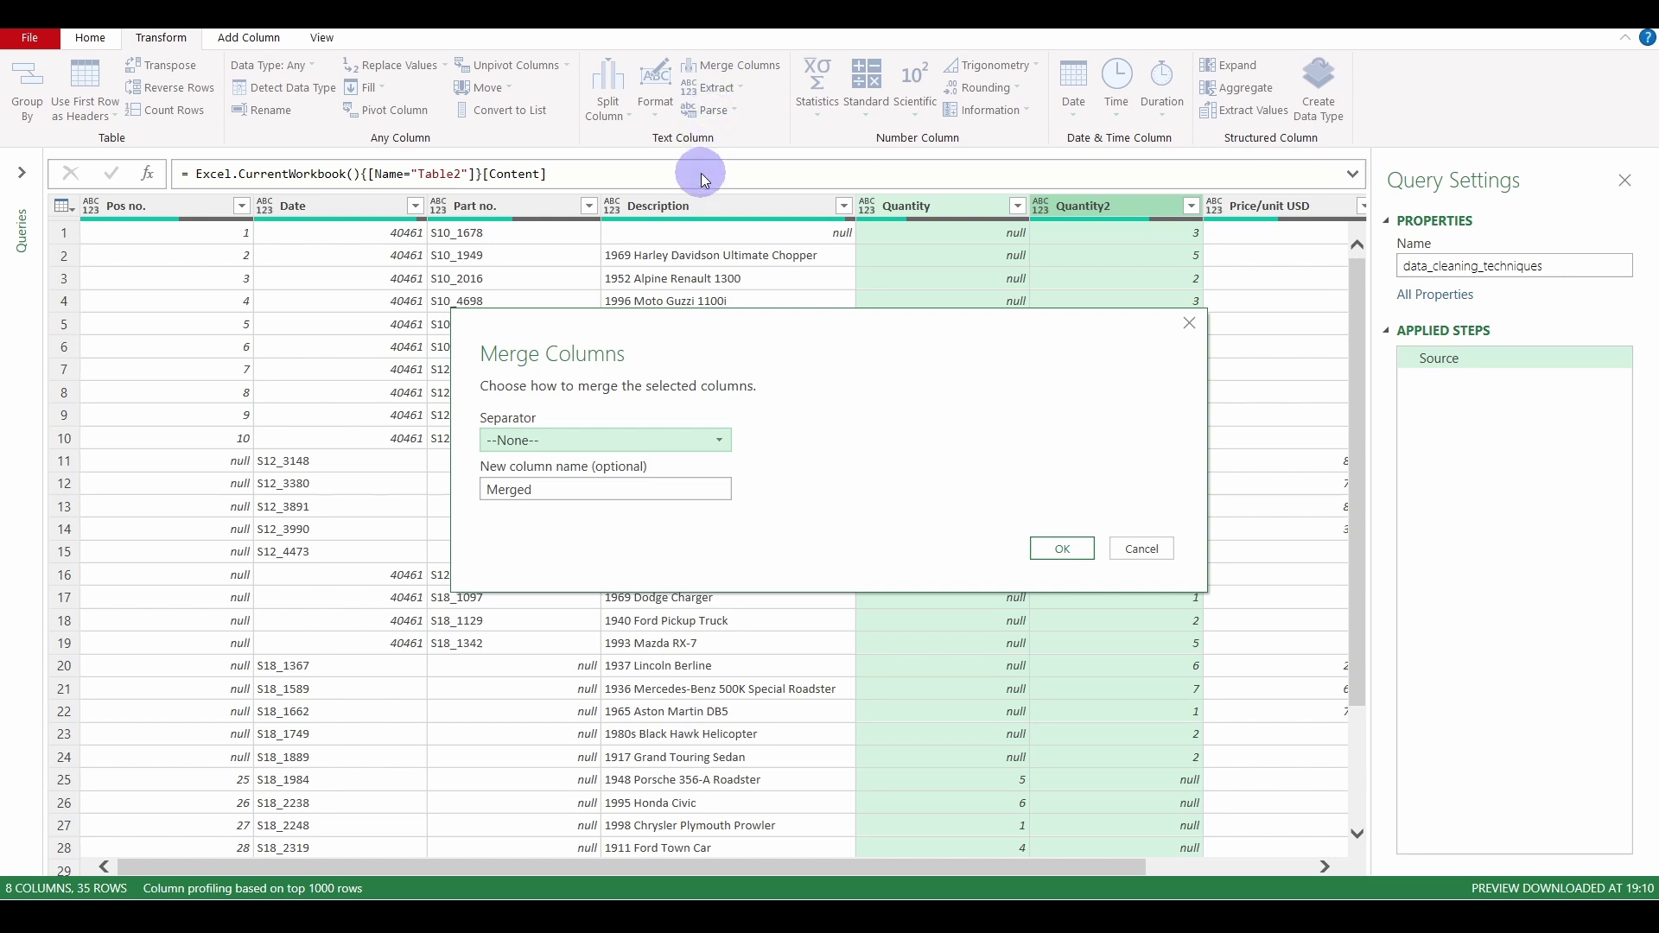
left_click_drag(759, 340, 384, 262)
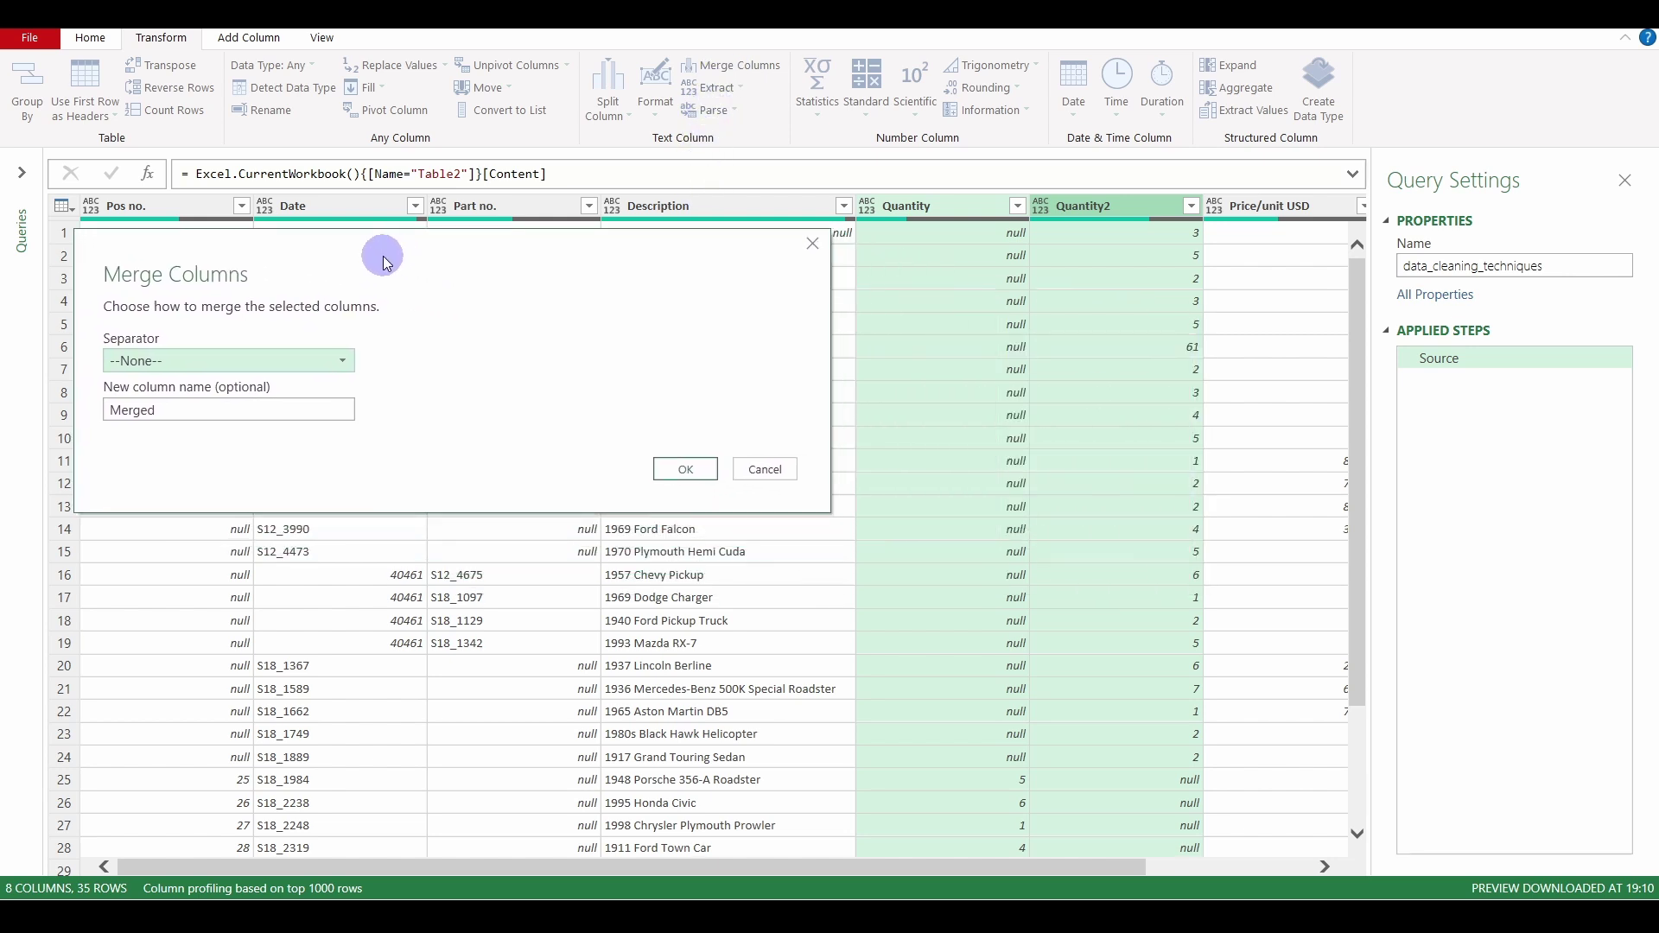
left_click(964, 278)
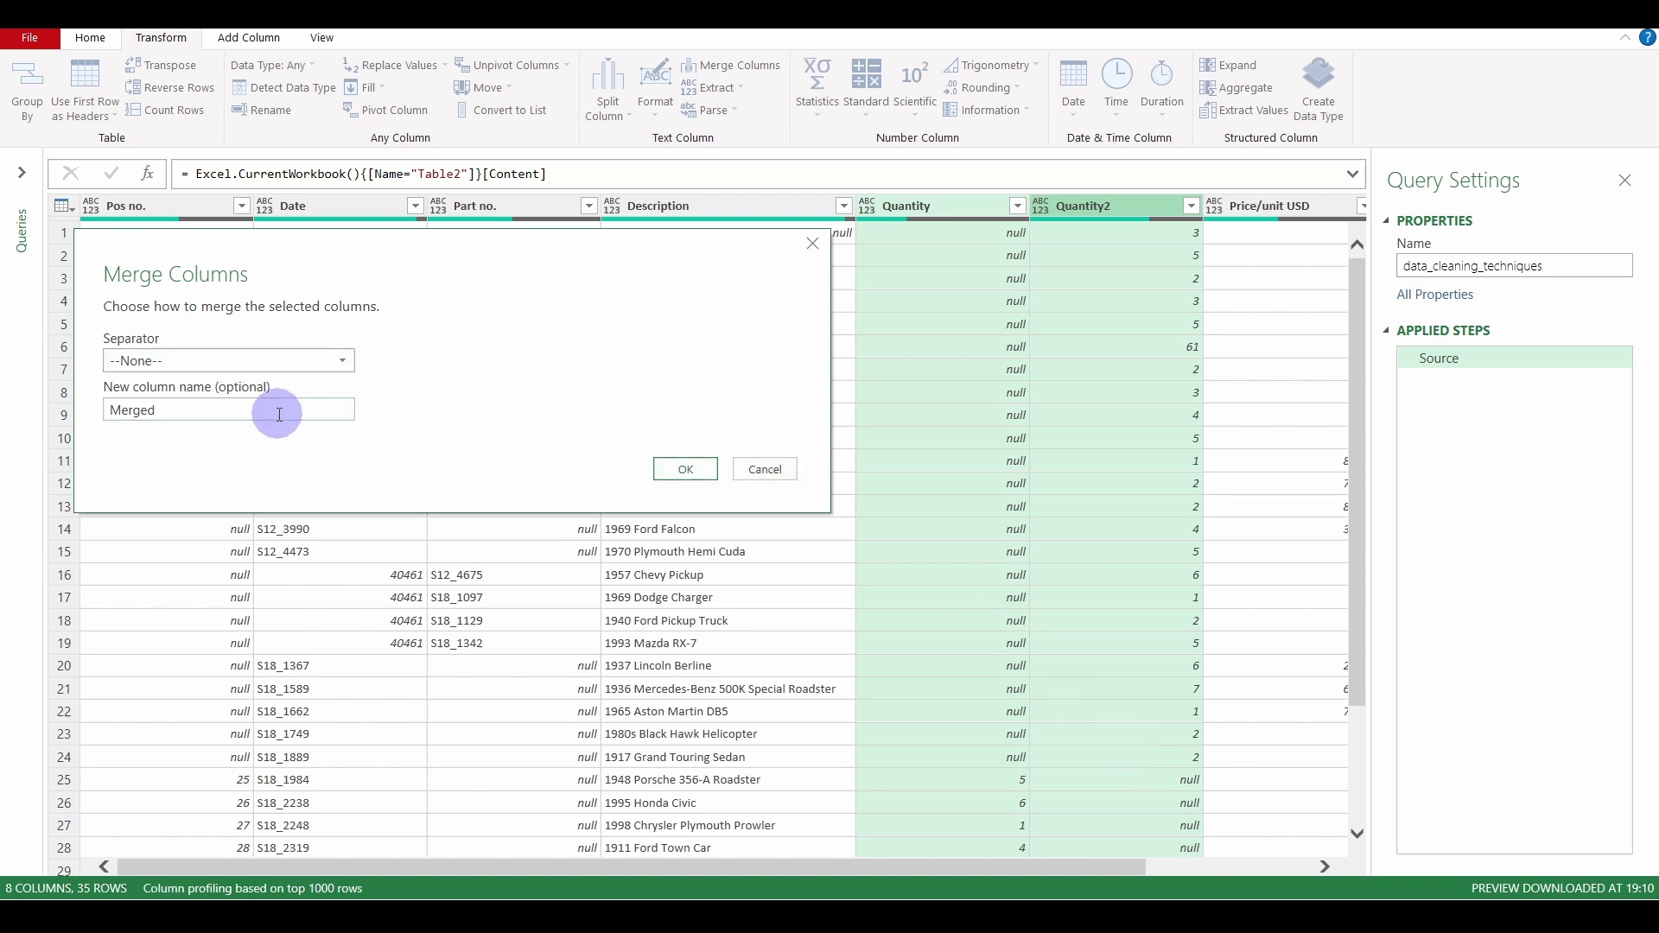
left_click_drag(278, 407, 54, 421)
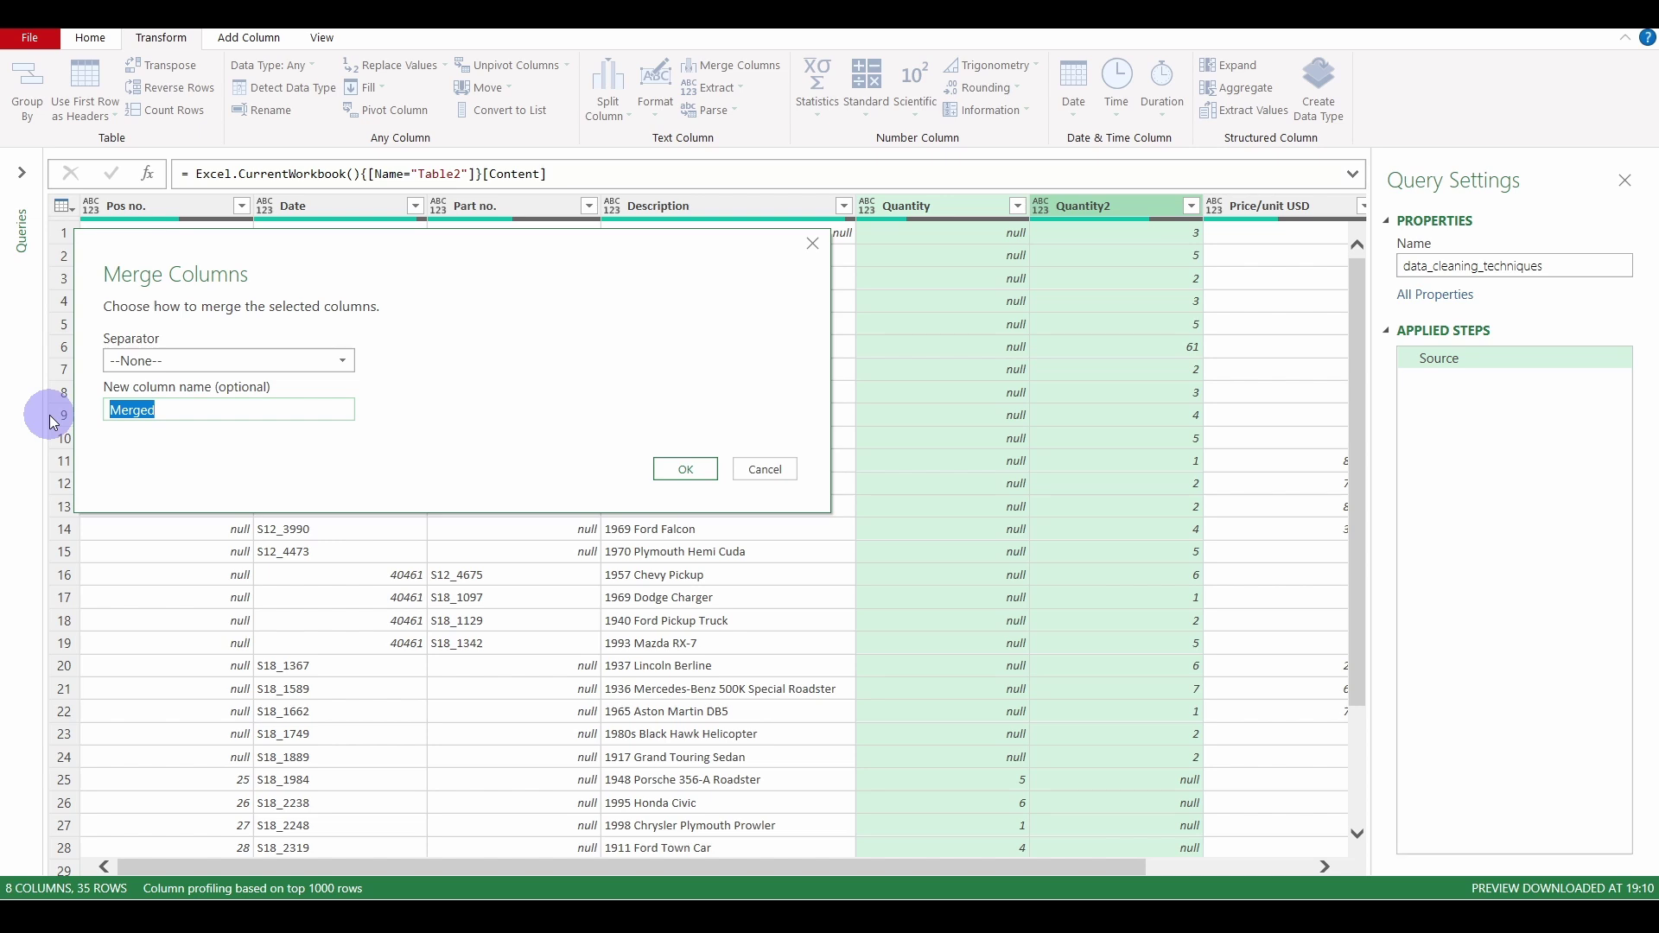
type("Quantity")
key("Return")
mouse_move(1029, 858)
left_mouse_down()
mouse_move(1178, 872)
mouse_move(1012, 876)
left_mouse_up()
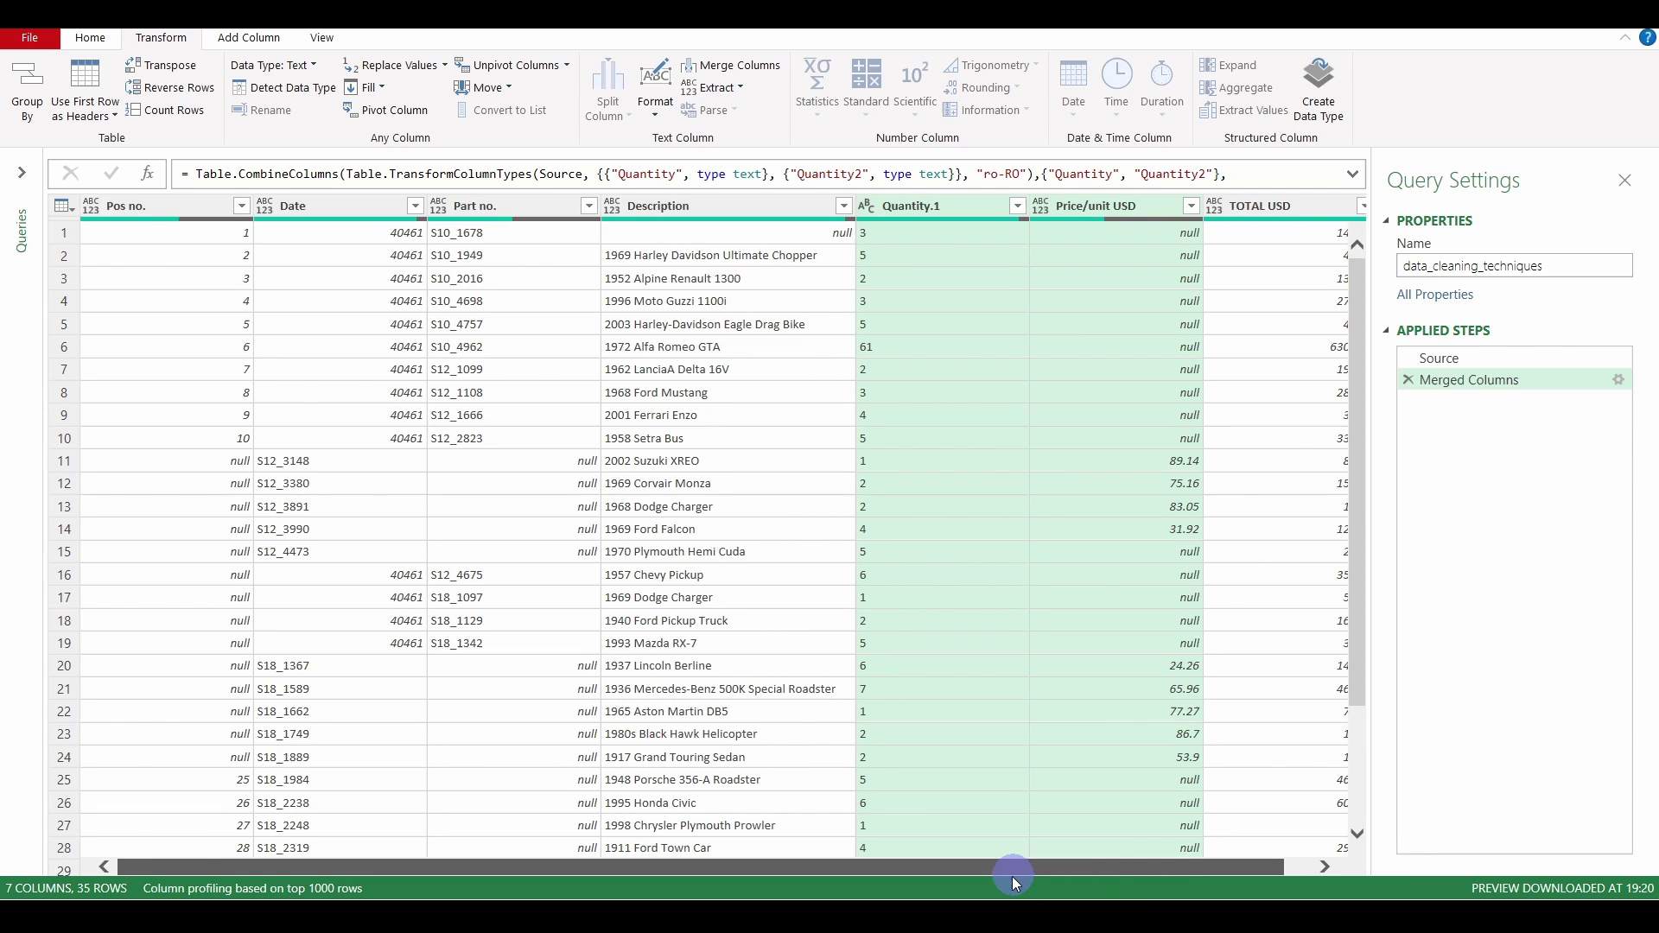
- Rename the Quantity.1 column to Quantity
left_click(938, 204)
right_click(940, 204)
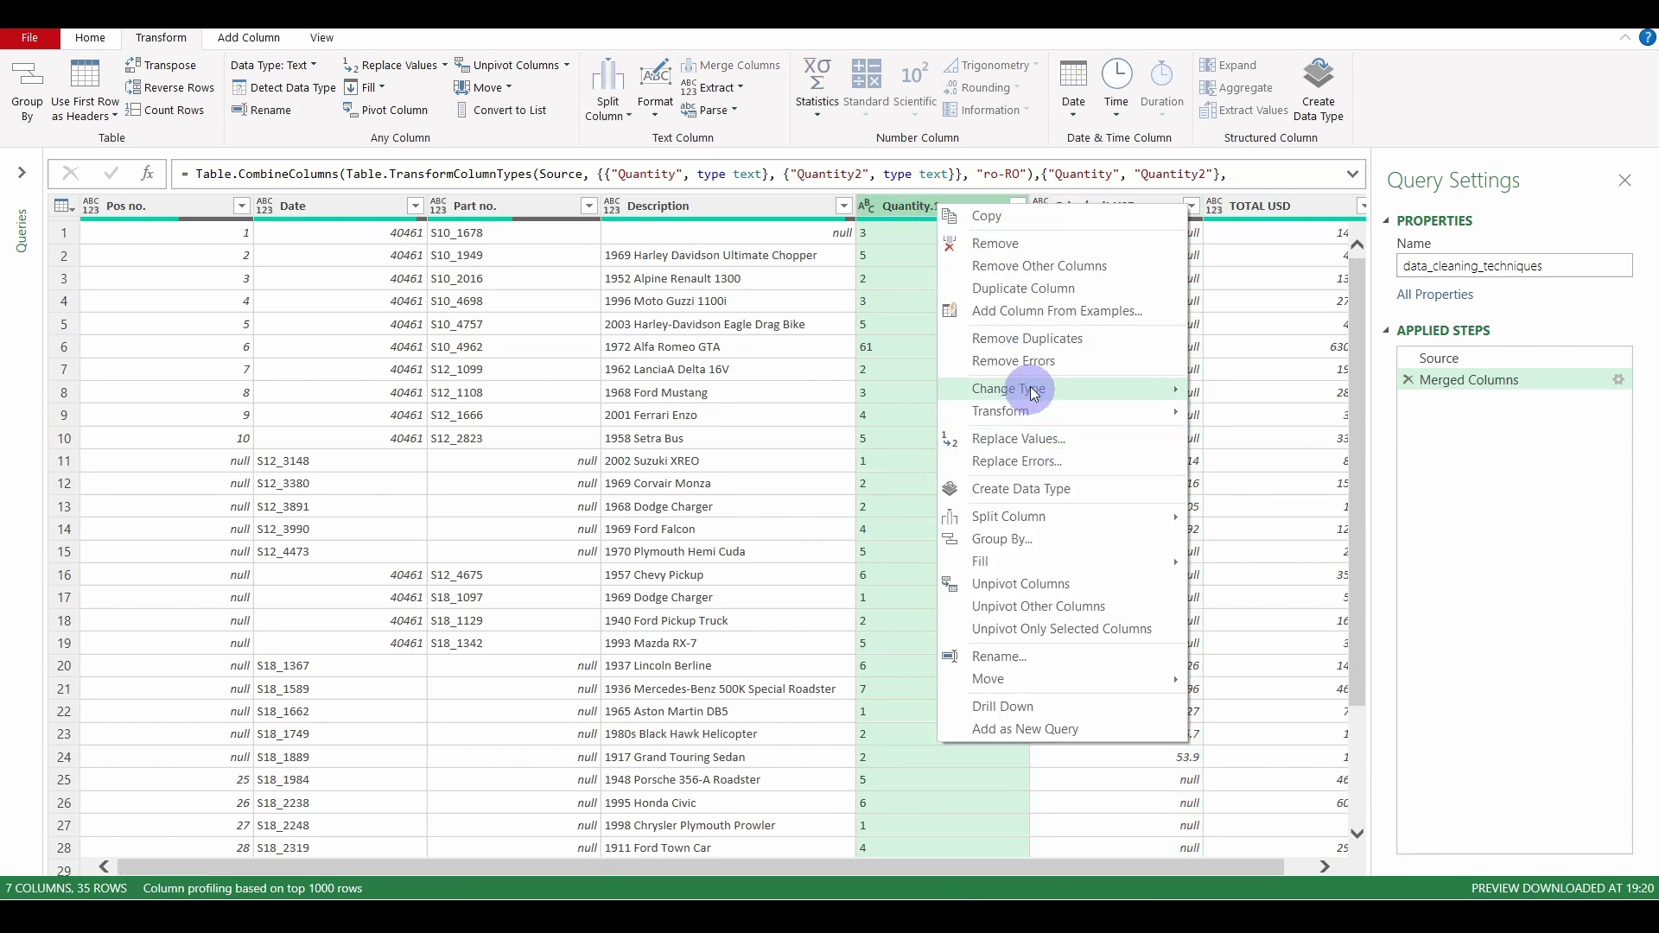
left_click(1015, 655)
type("Quantity")
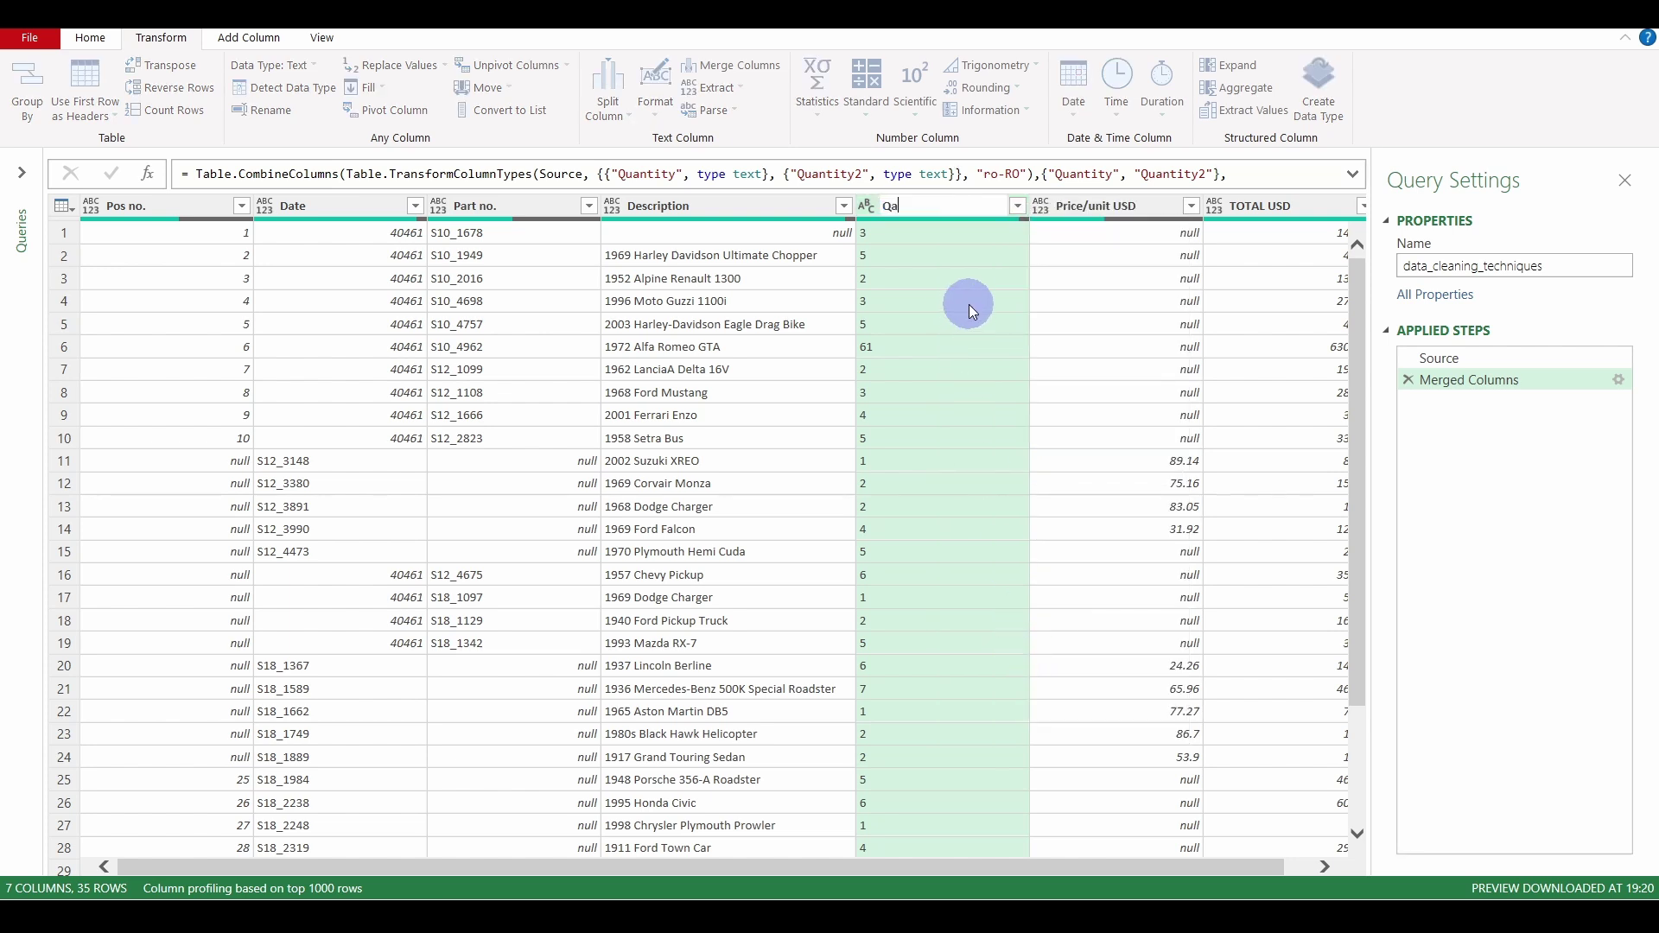
key("Return")
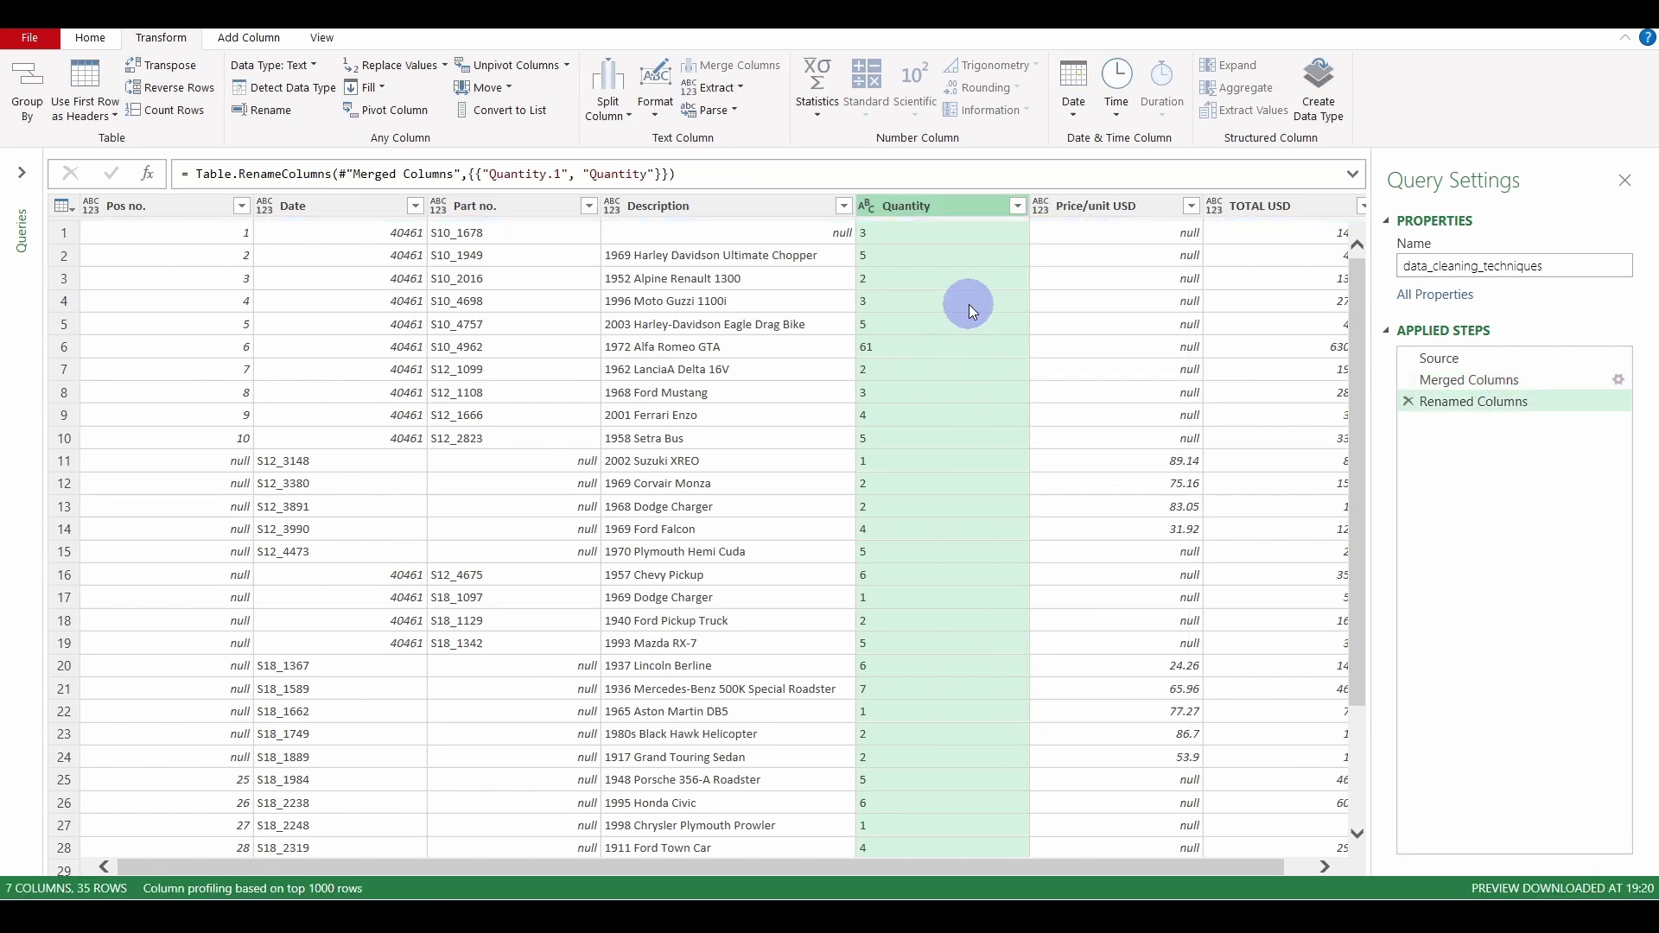
- Set the Quantity column's data type to Whole Number
scroll(952, 316, "down", 3)
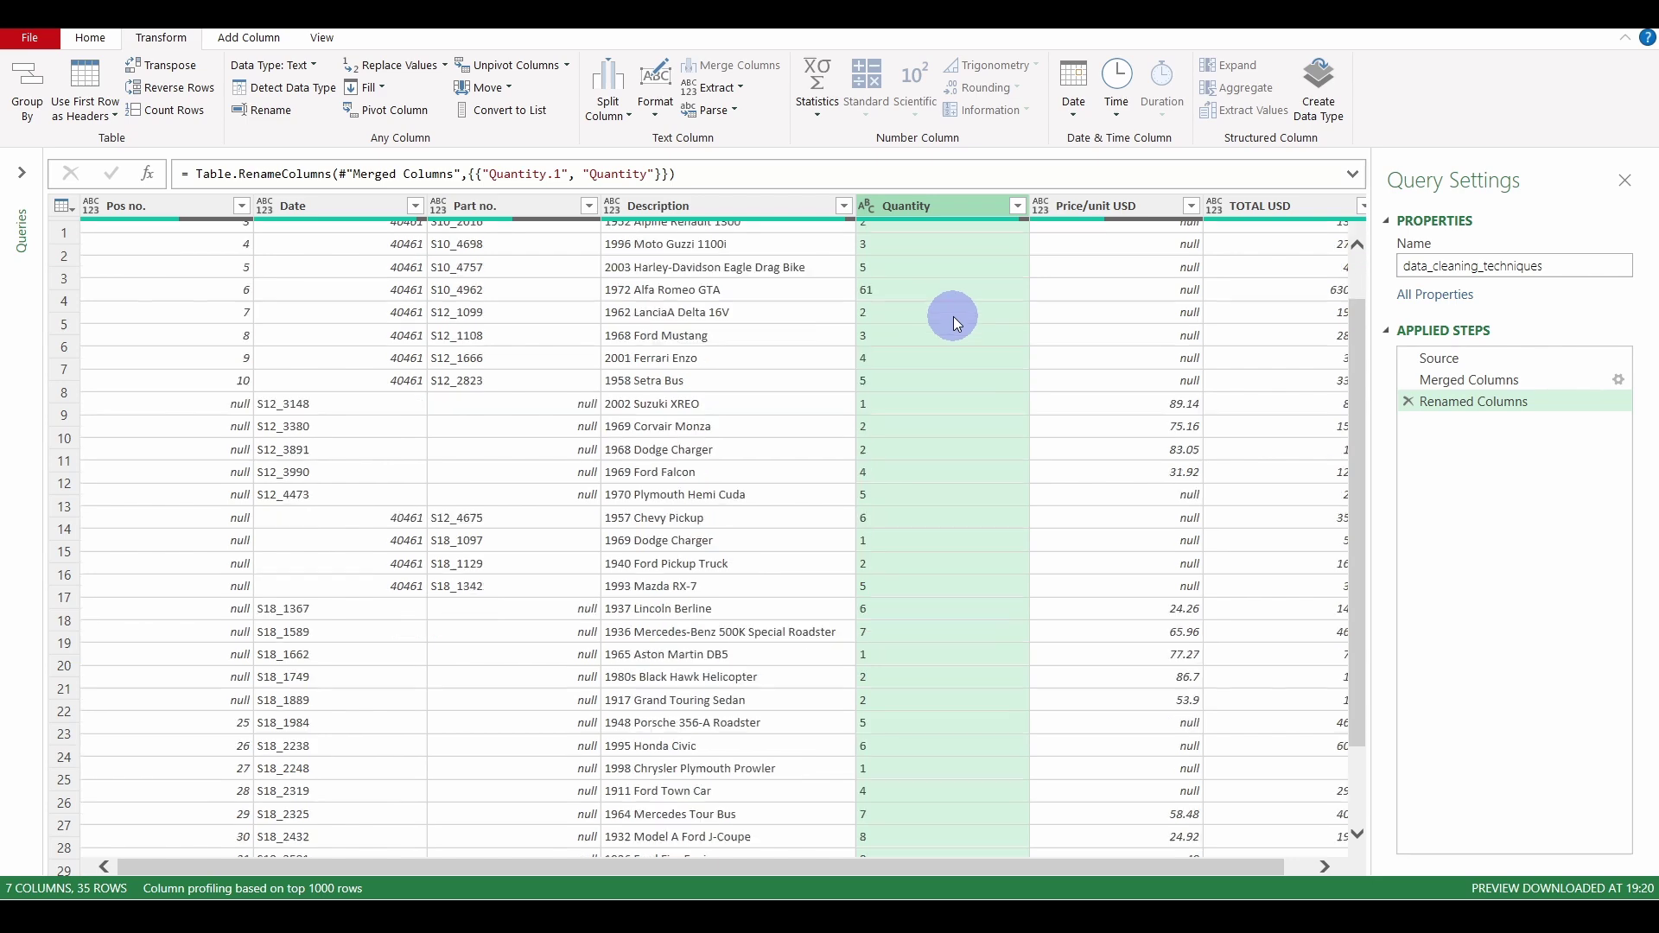
scroll(952, 316, "up", 3)
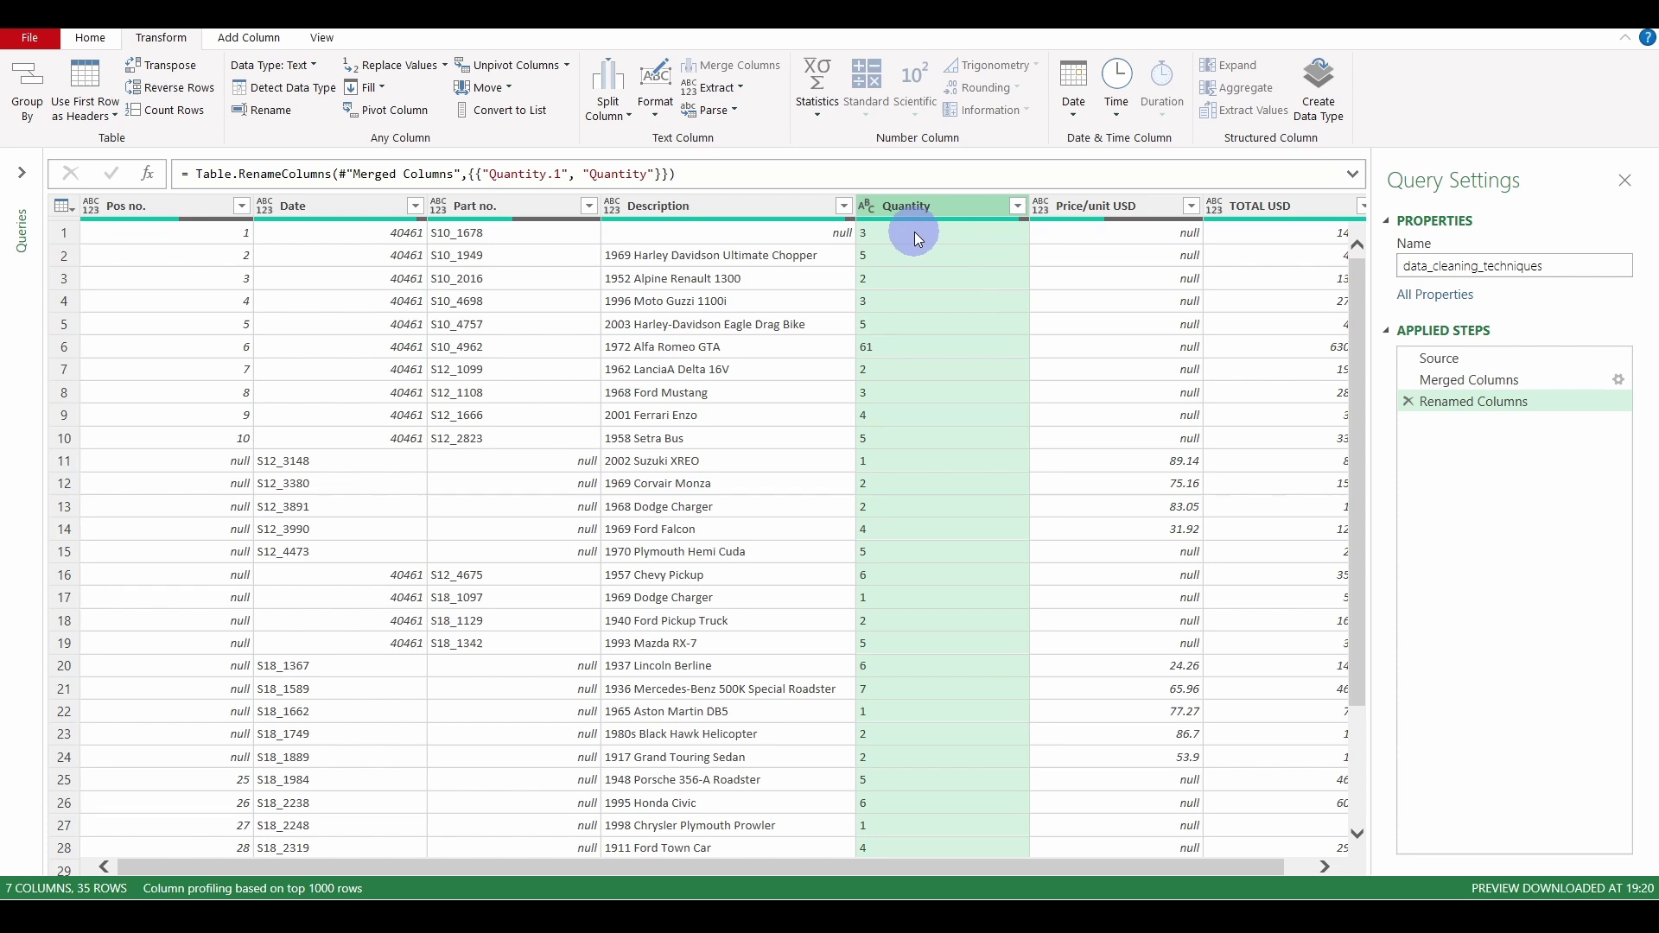
left_click(866, 205)
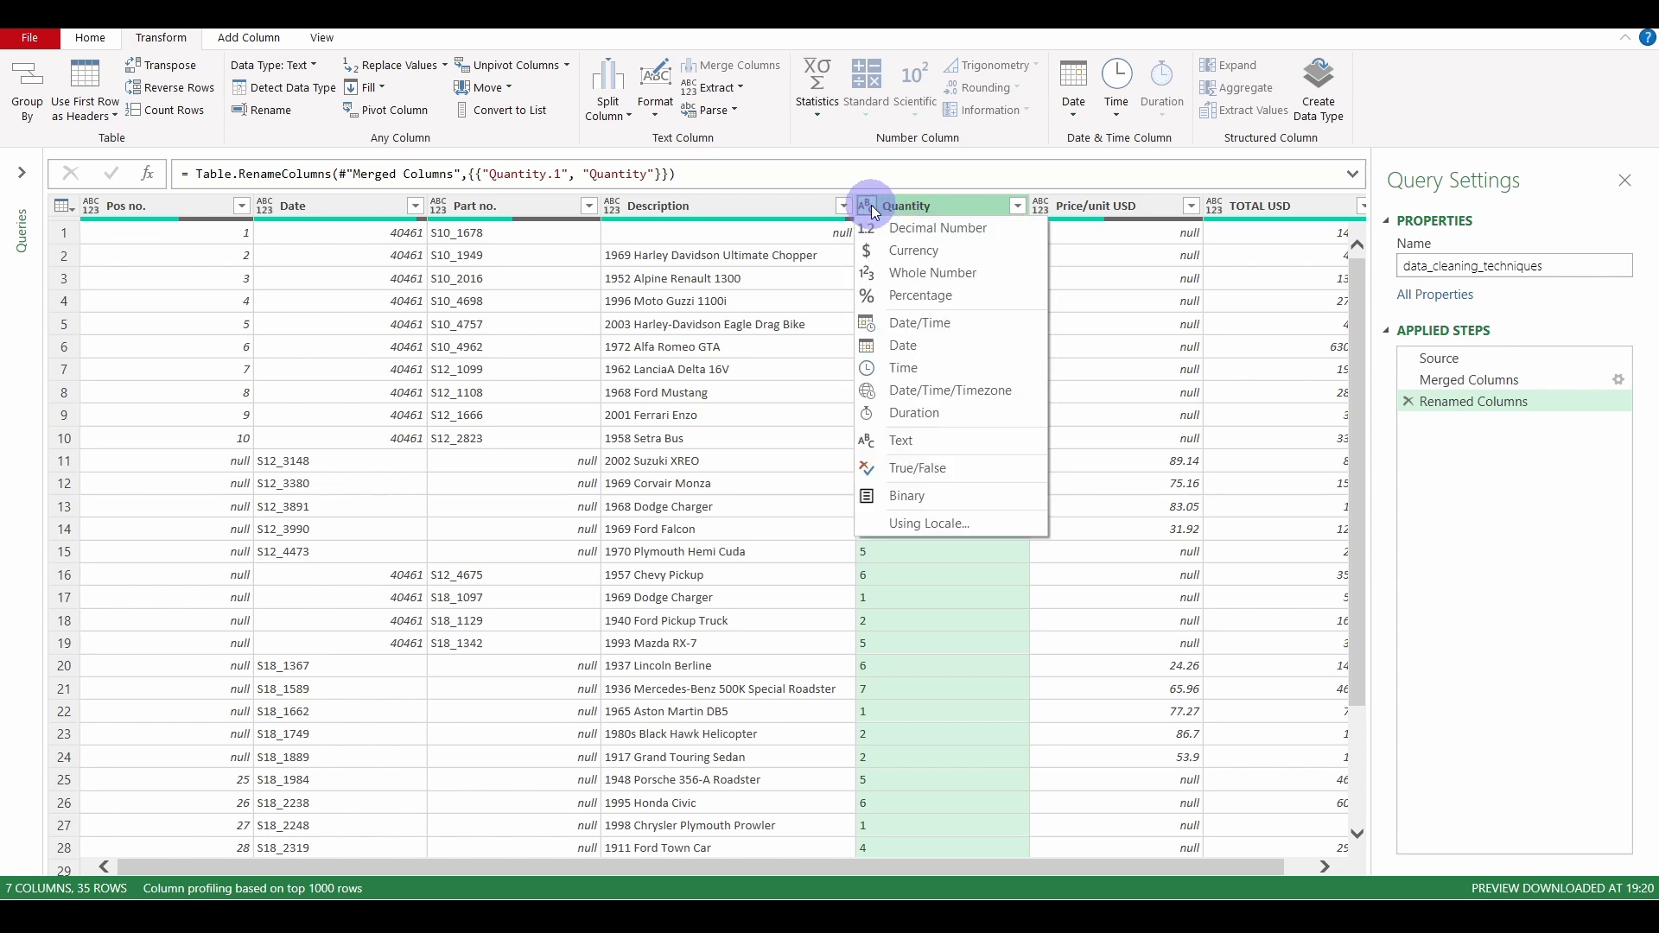
left_click(929, 275)
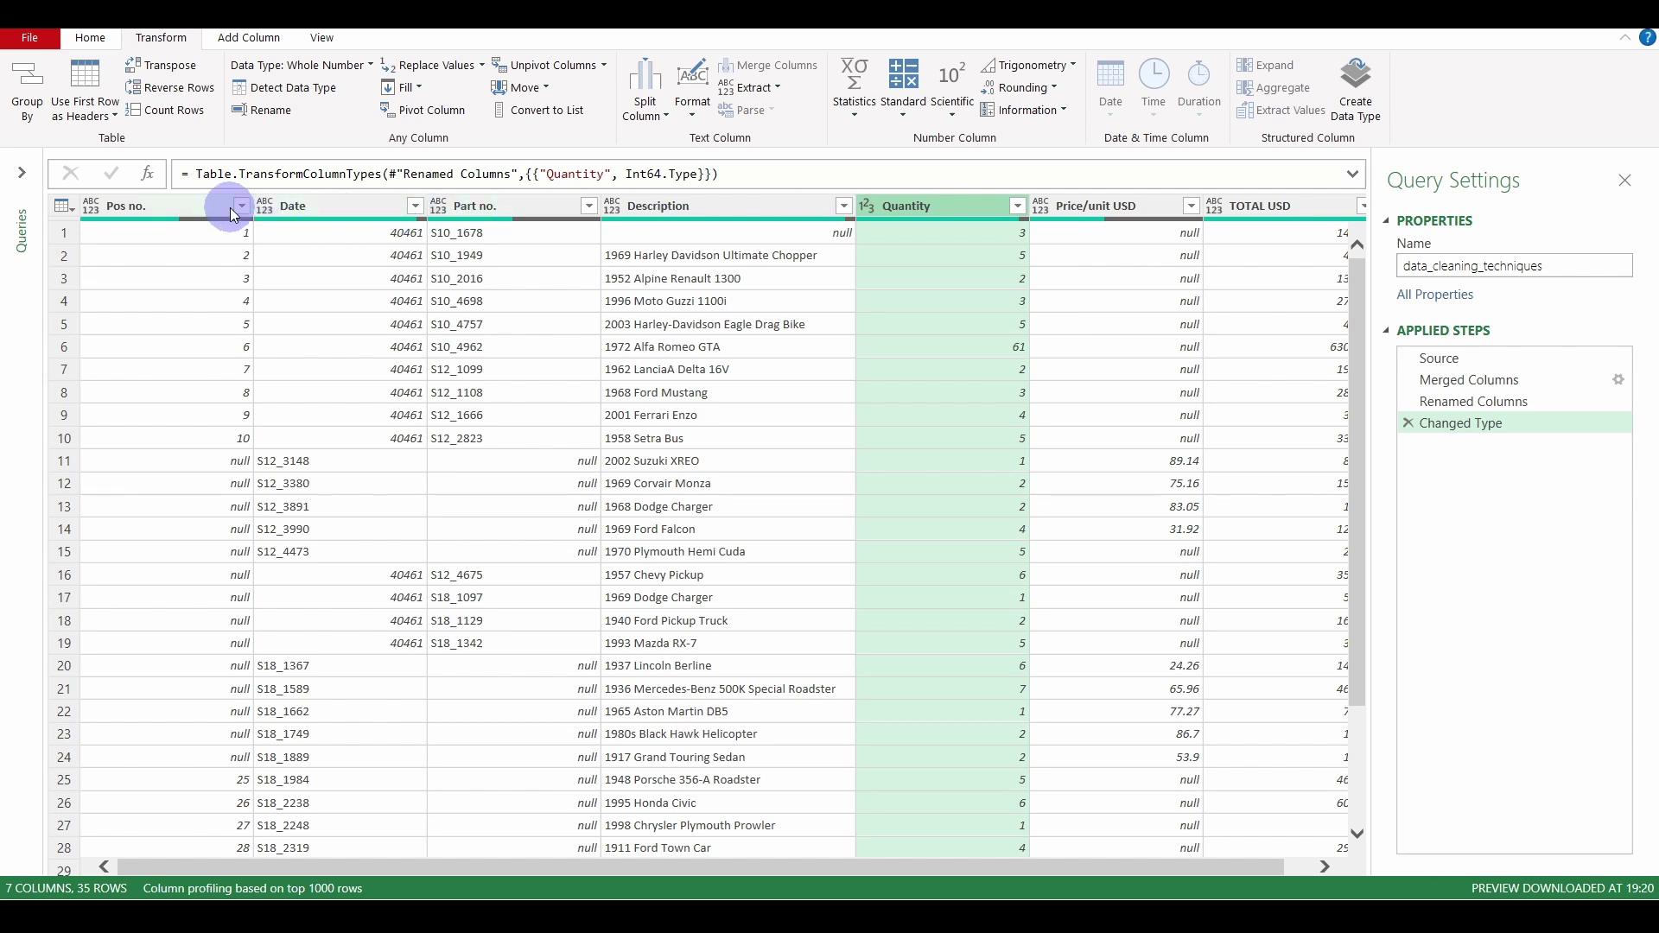
- Remove the Pos no. column, then show the Index Column options under Add Column
left_click(189, 207)
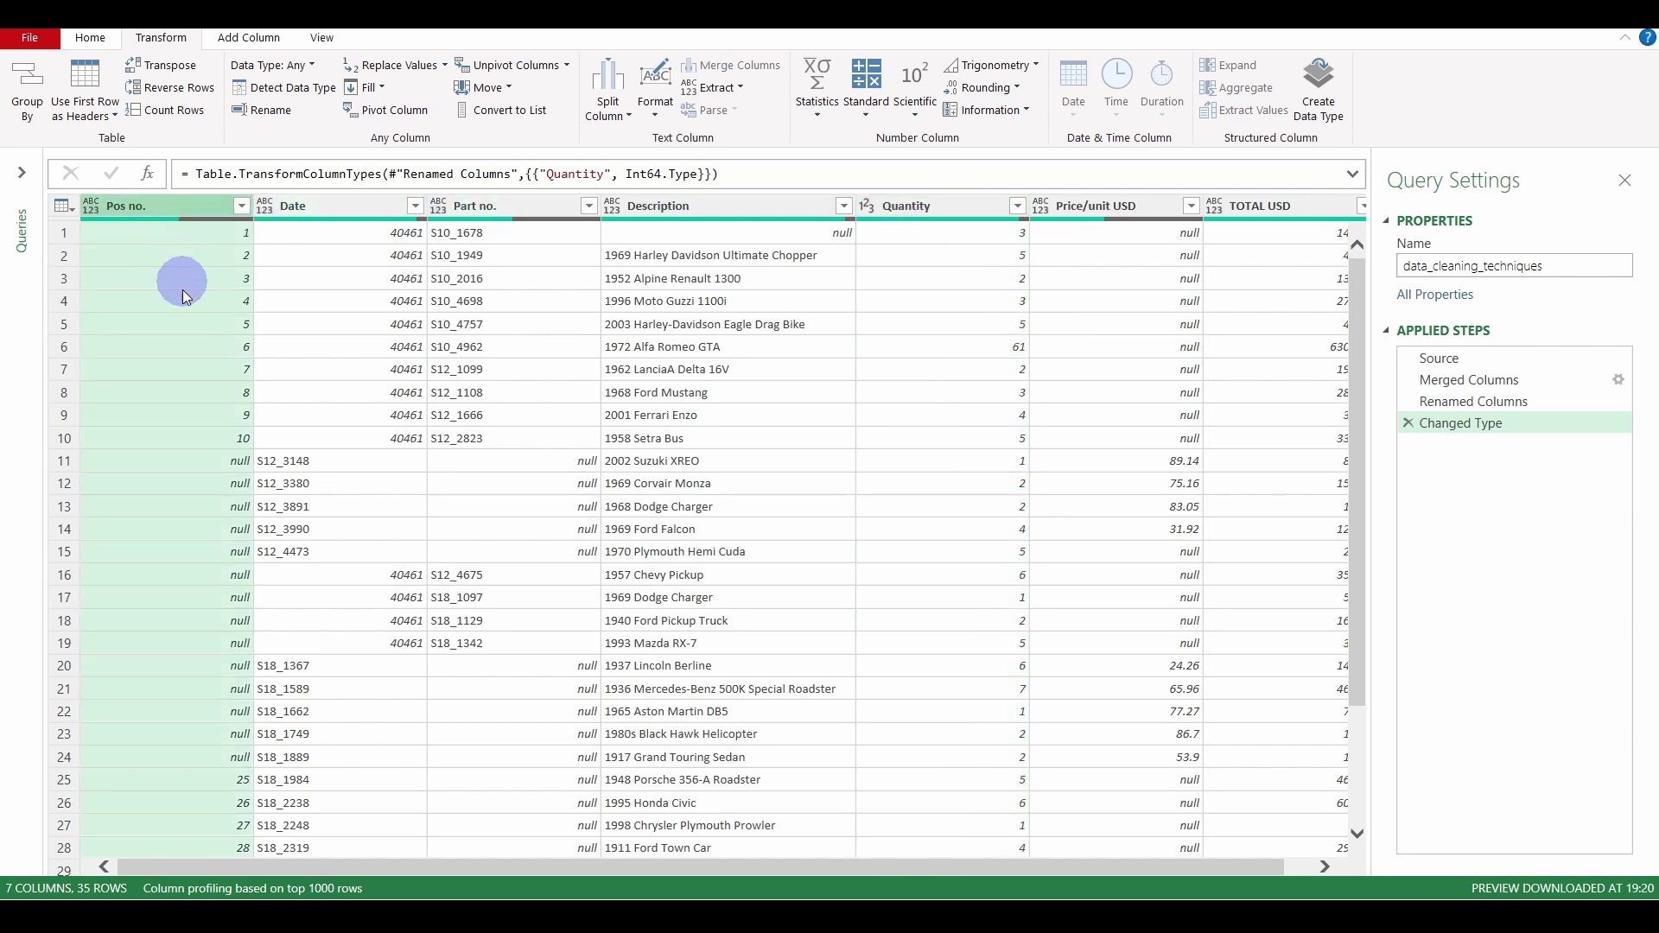
scroll(185, 380, "down", 2)
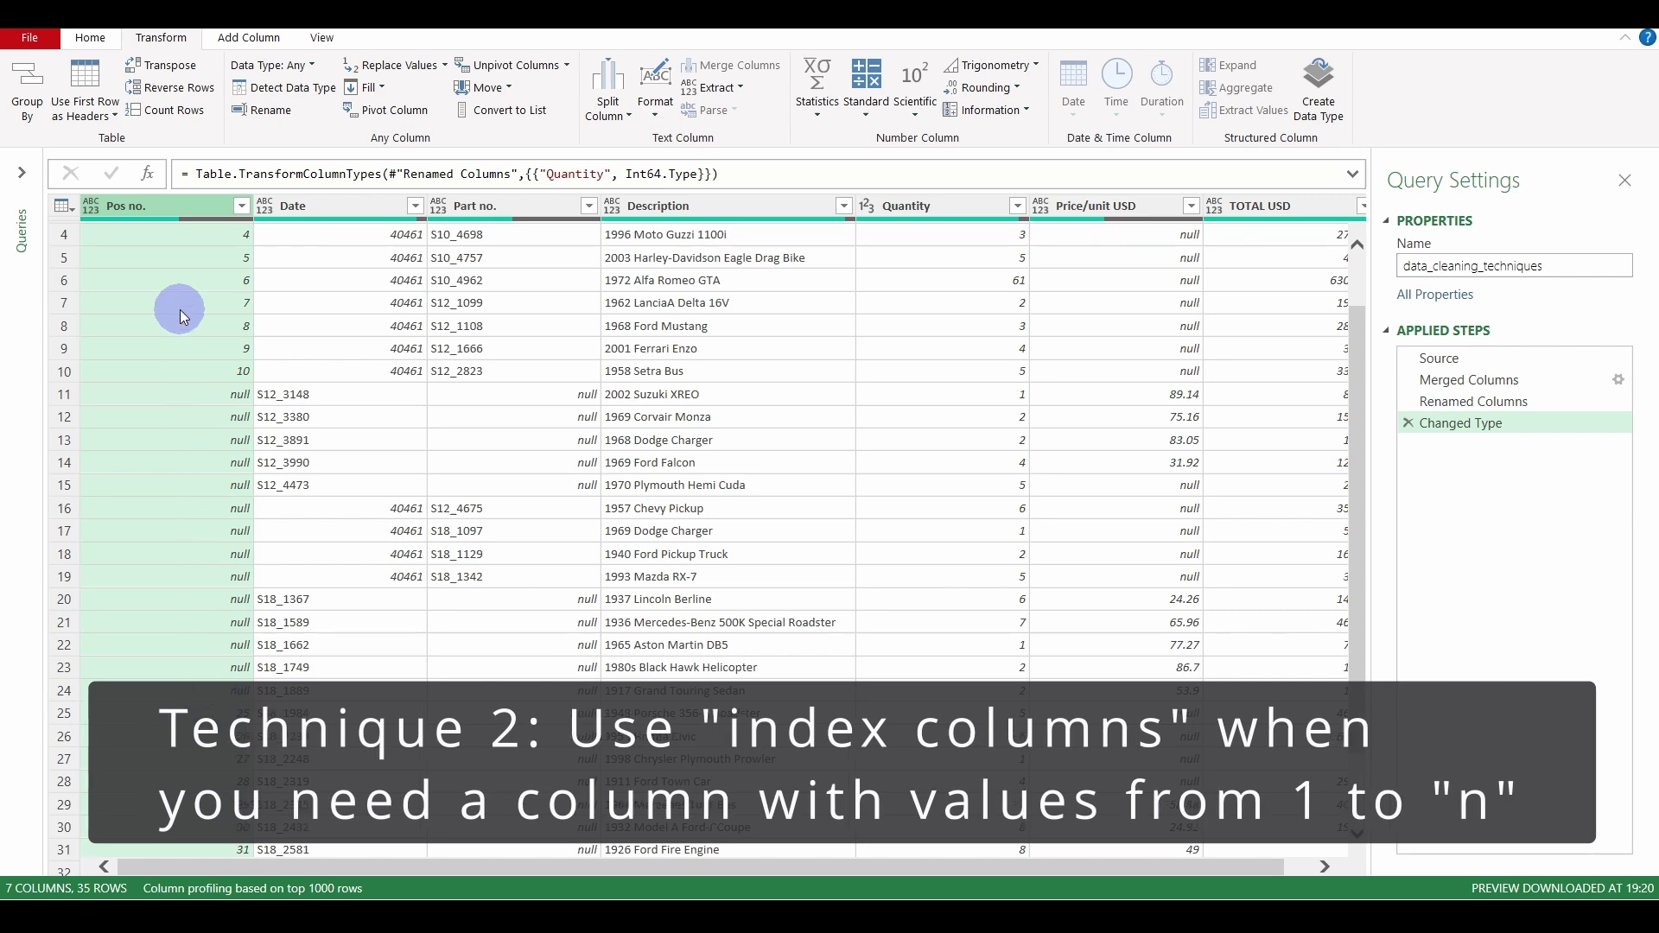
right_click(157, 209)
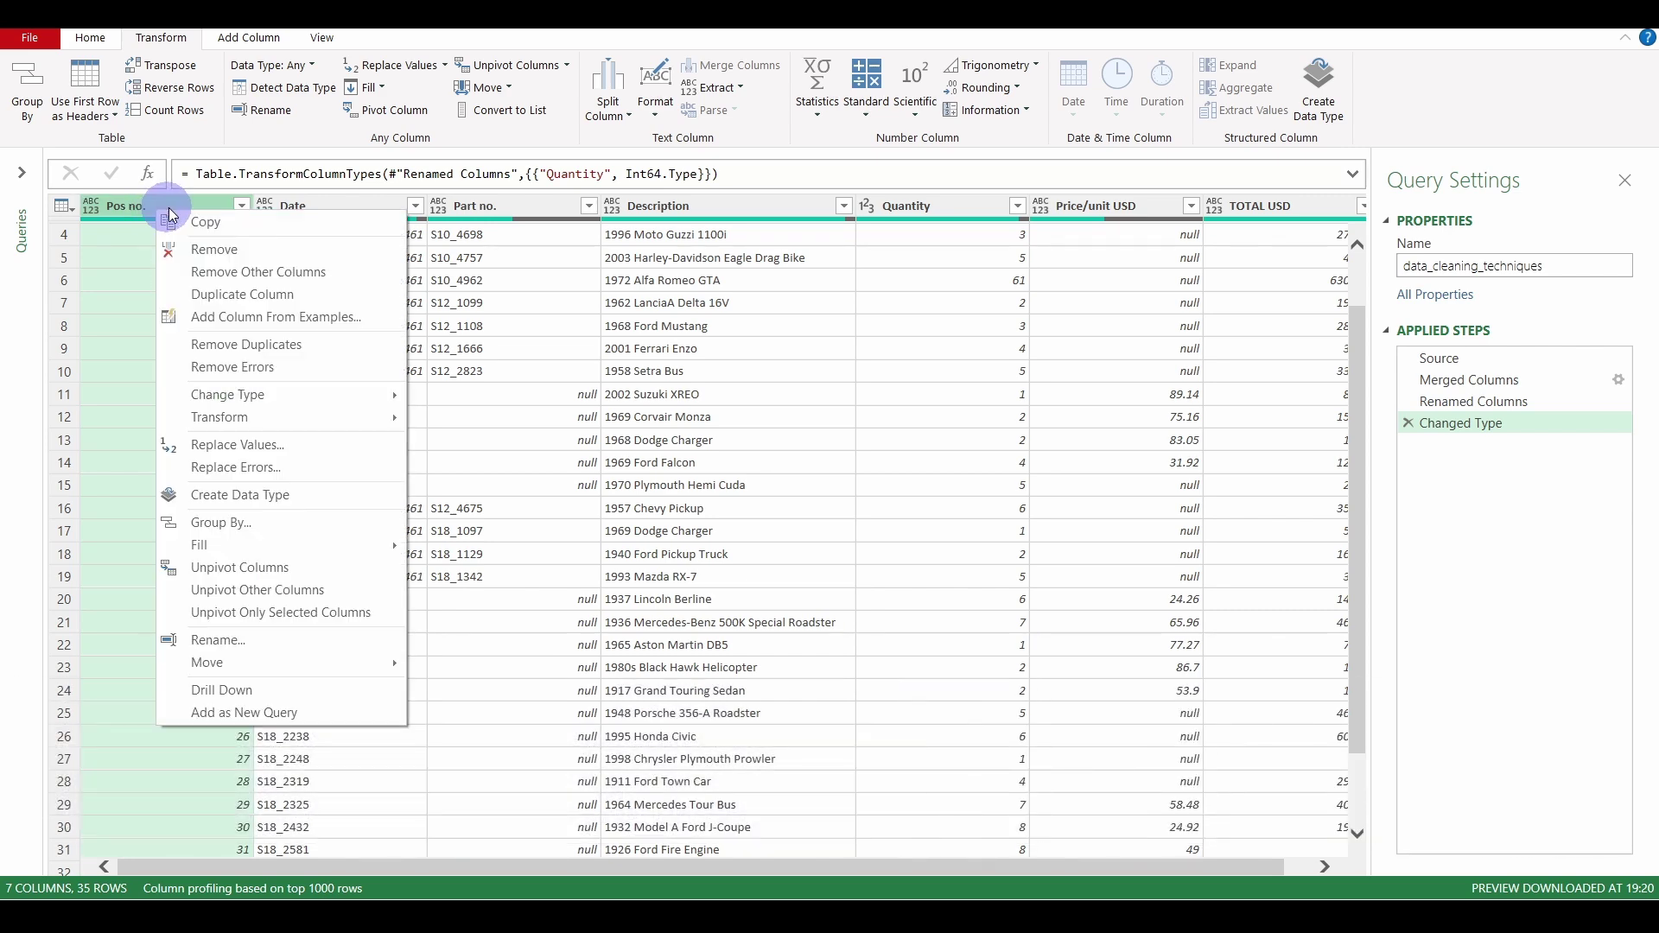
left_click(213, 232)
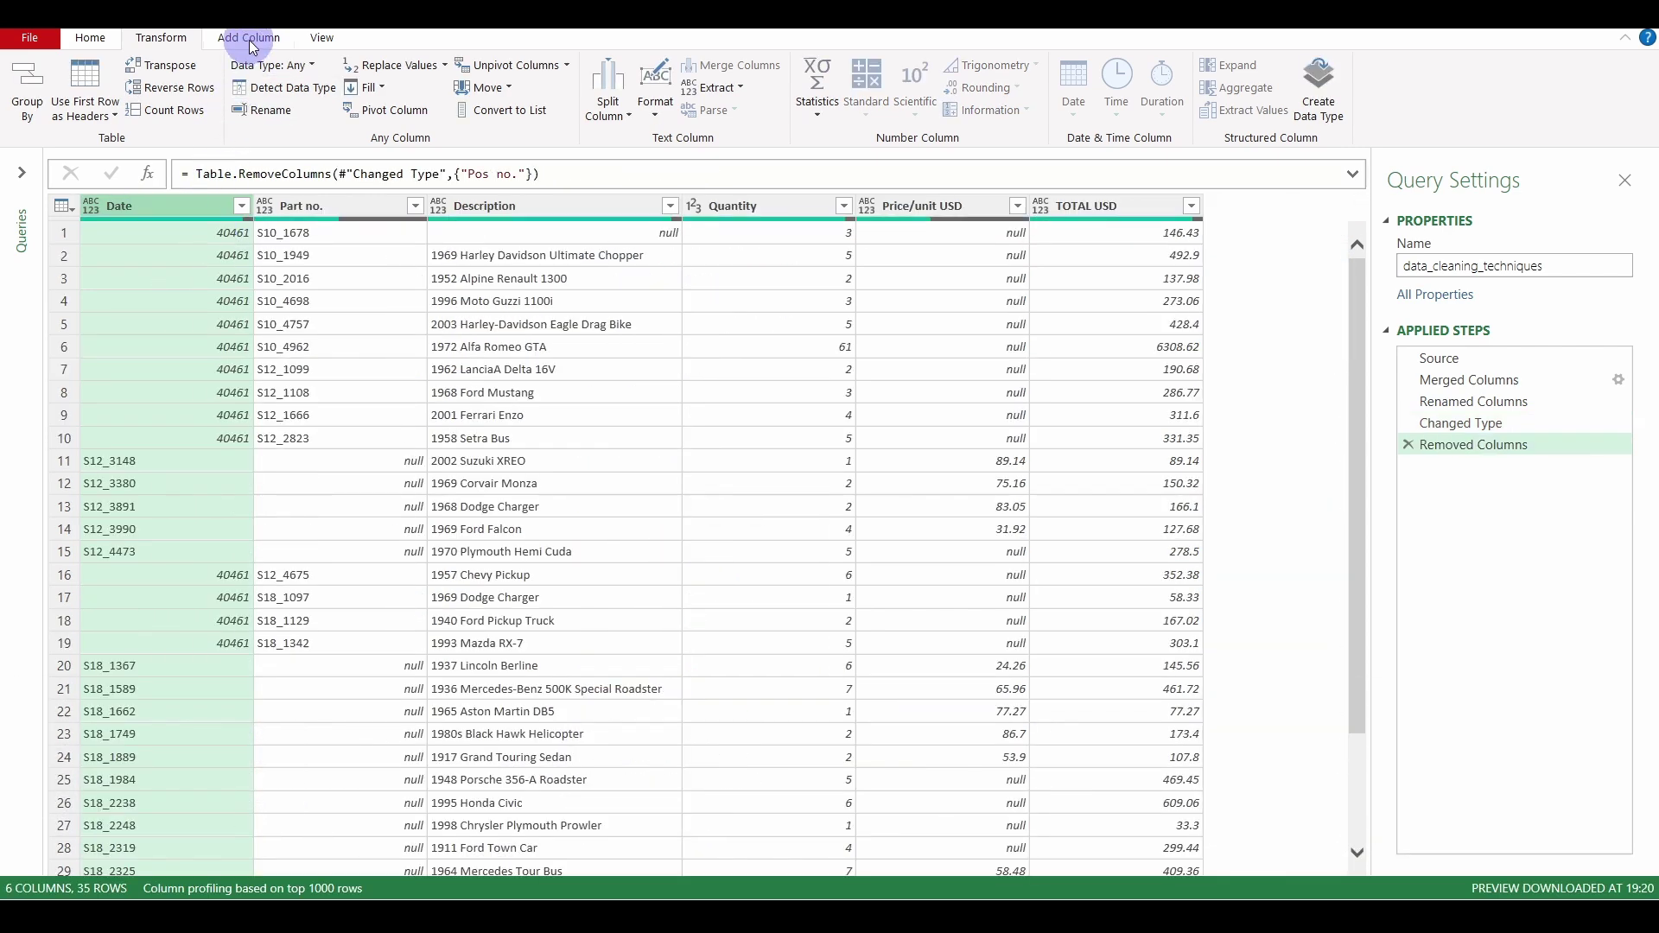
left_click(249, 38)
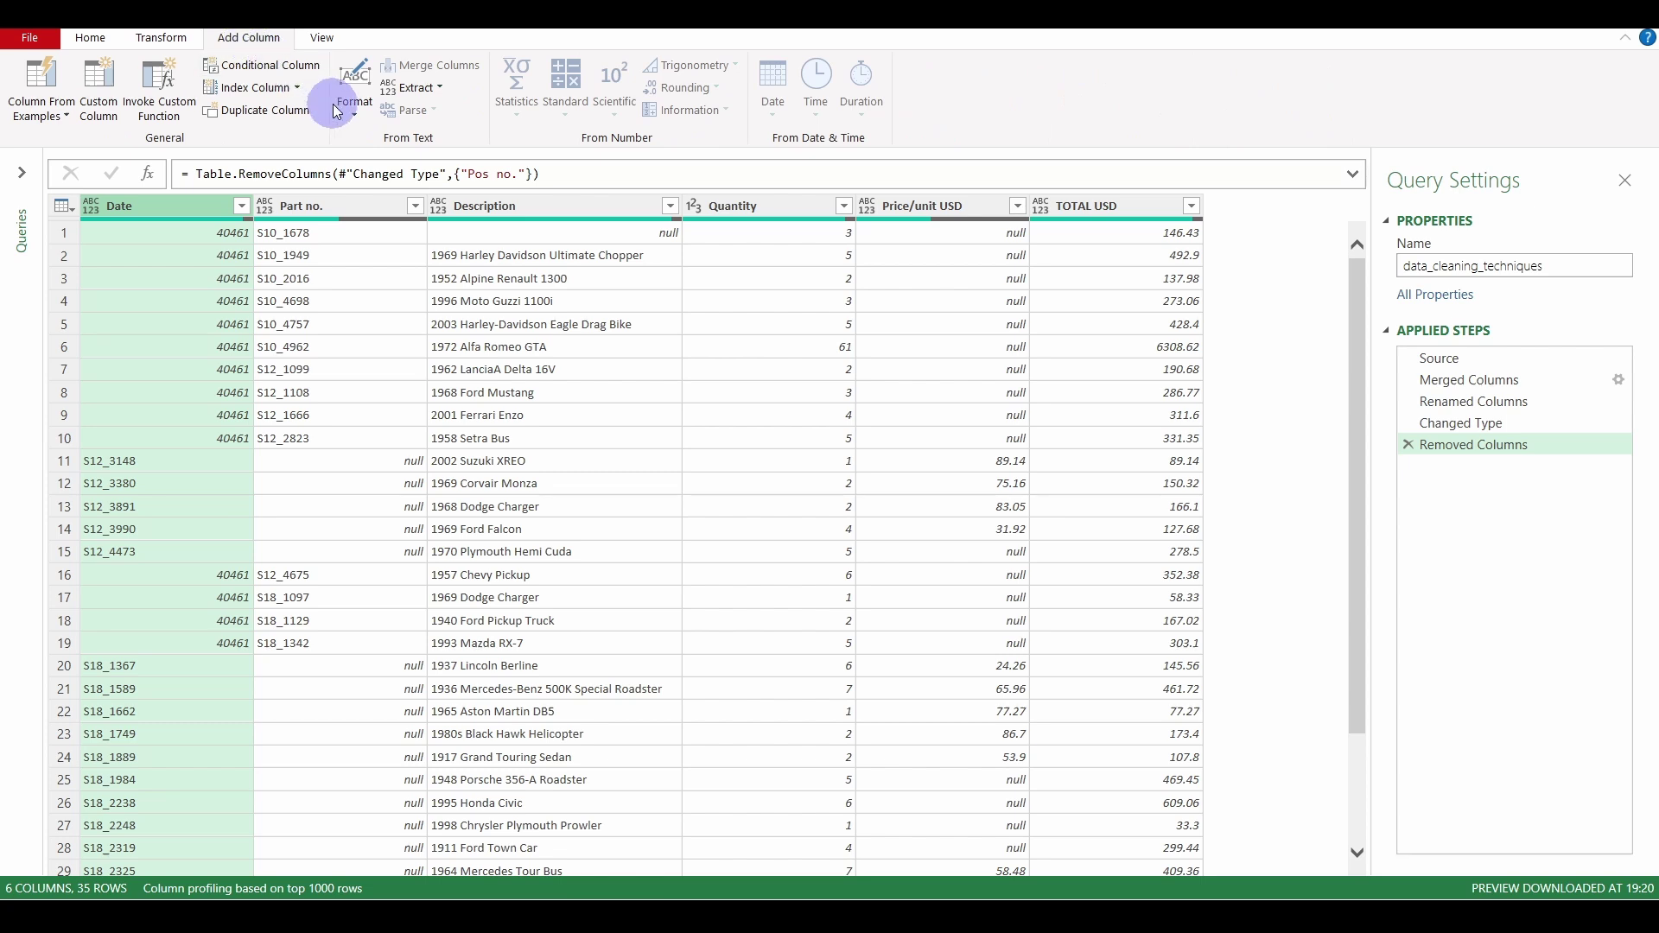
left_click(297, 89)
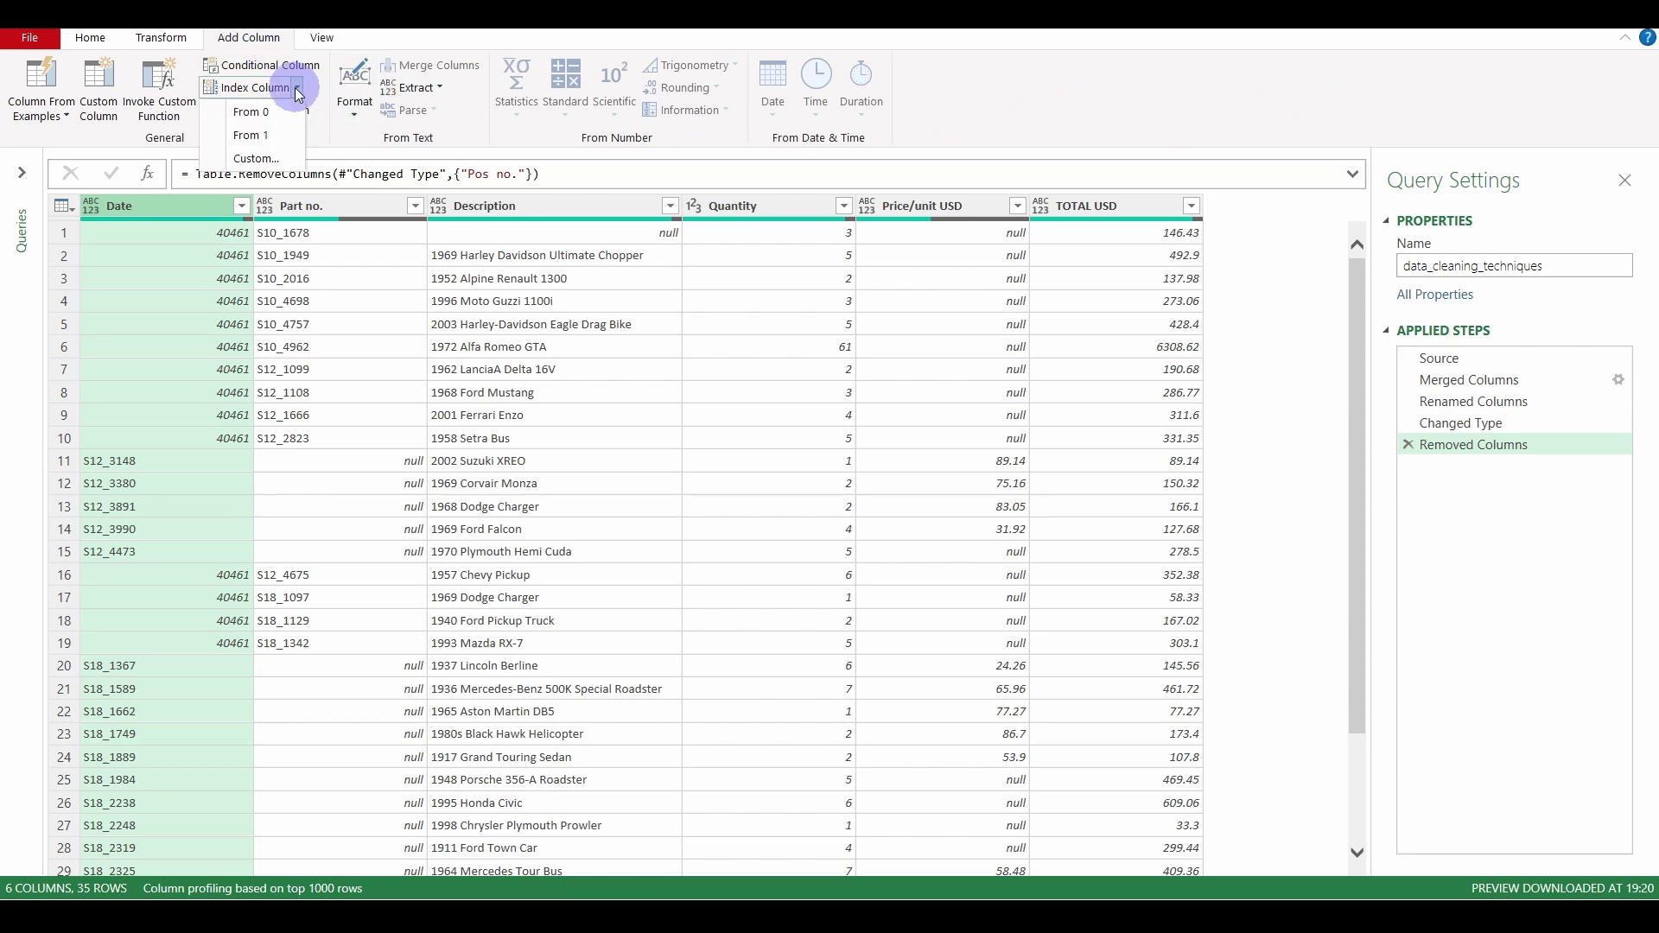
- Insert a 1-based Index column, drag it before all others and rename it 'Pos. no.'
left_click(264, 144)
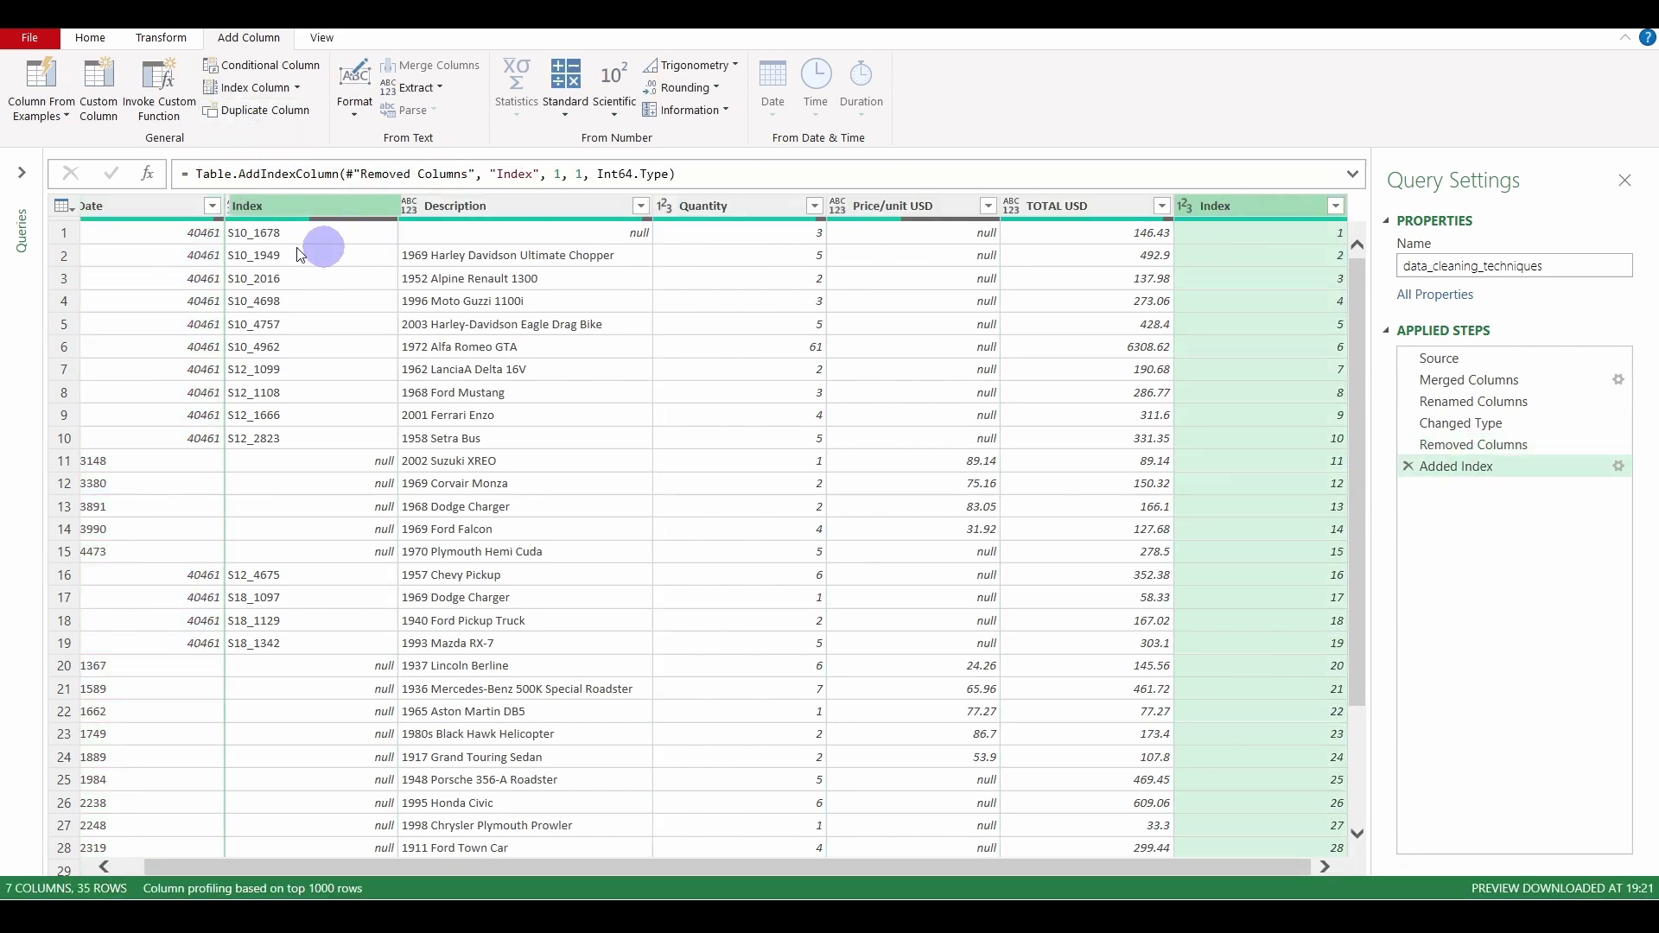
left_click_drag(54, 286, 134, 299)
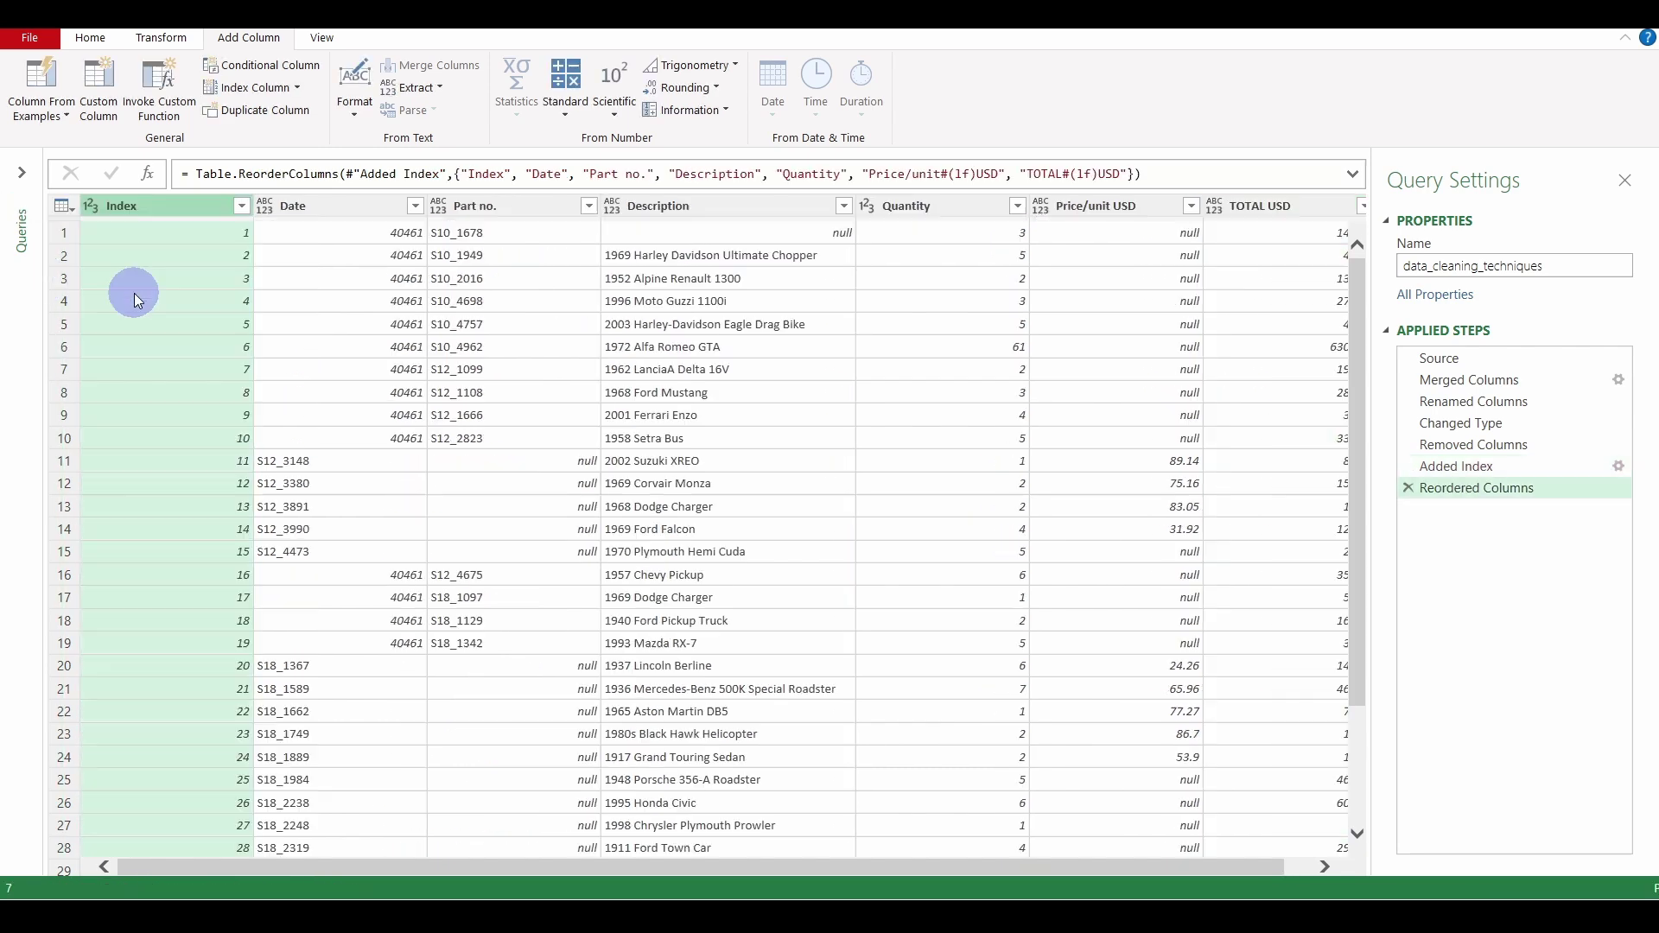
double_click(159, 210)
type("P")
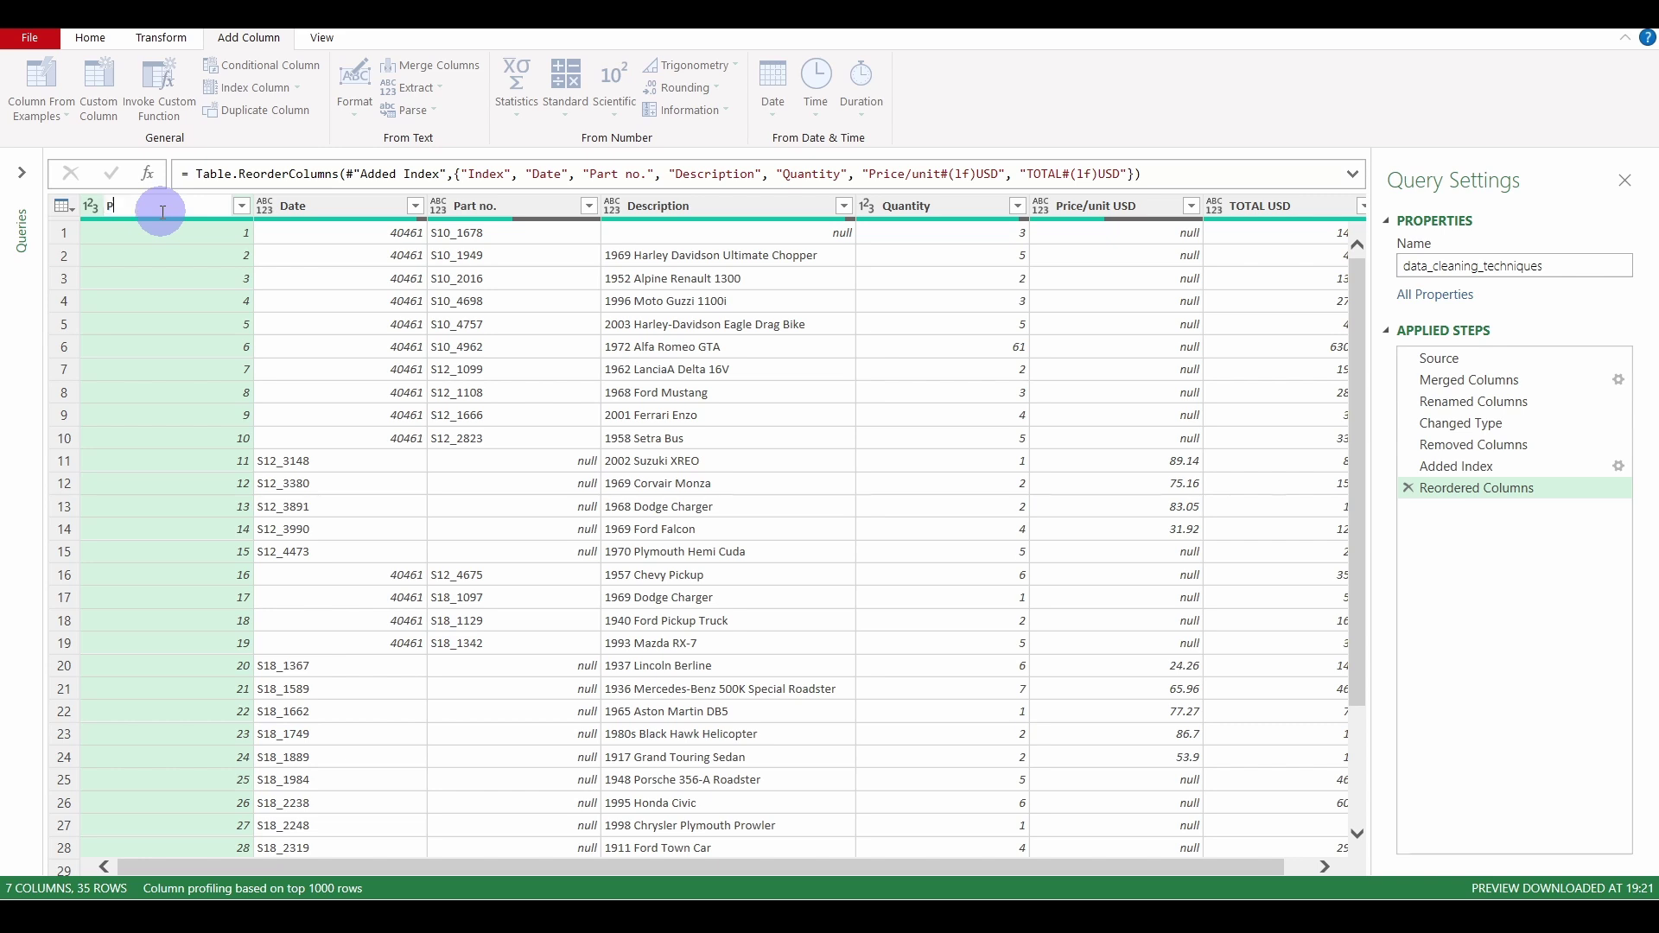
type("os. no.")
key("Return")
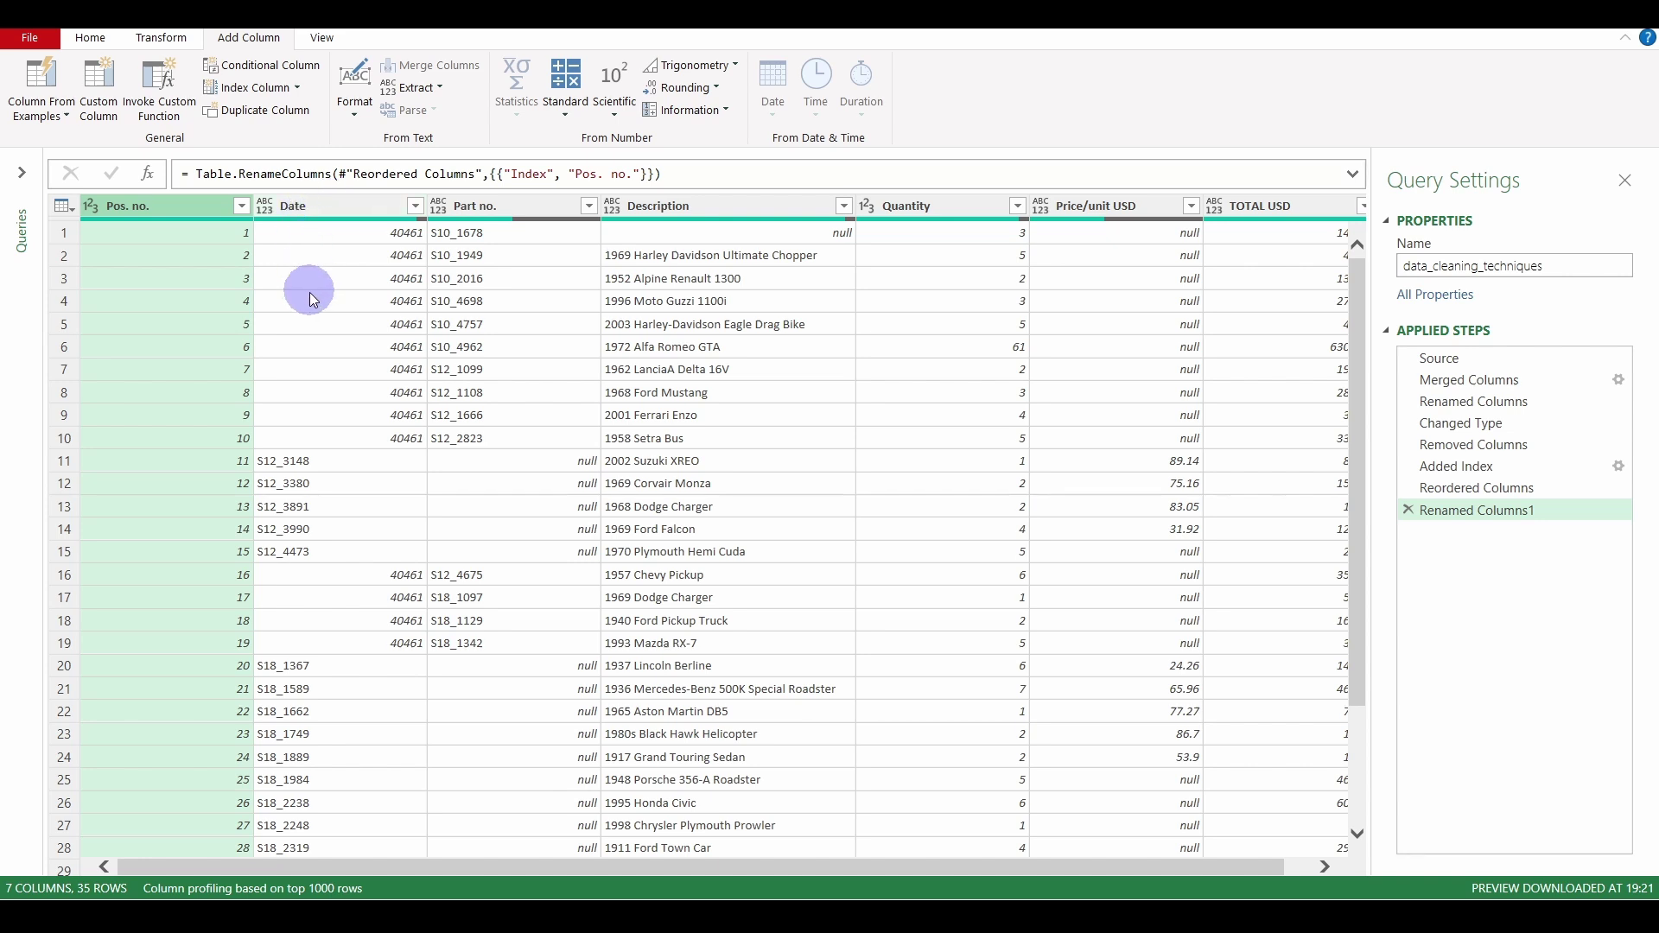
left_click(270, 206)
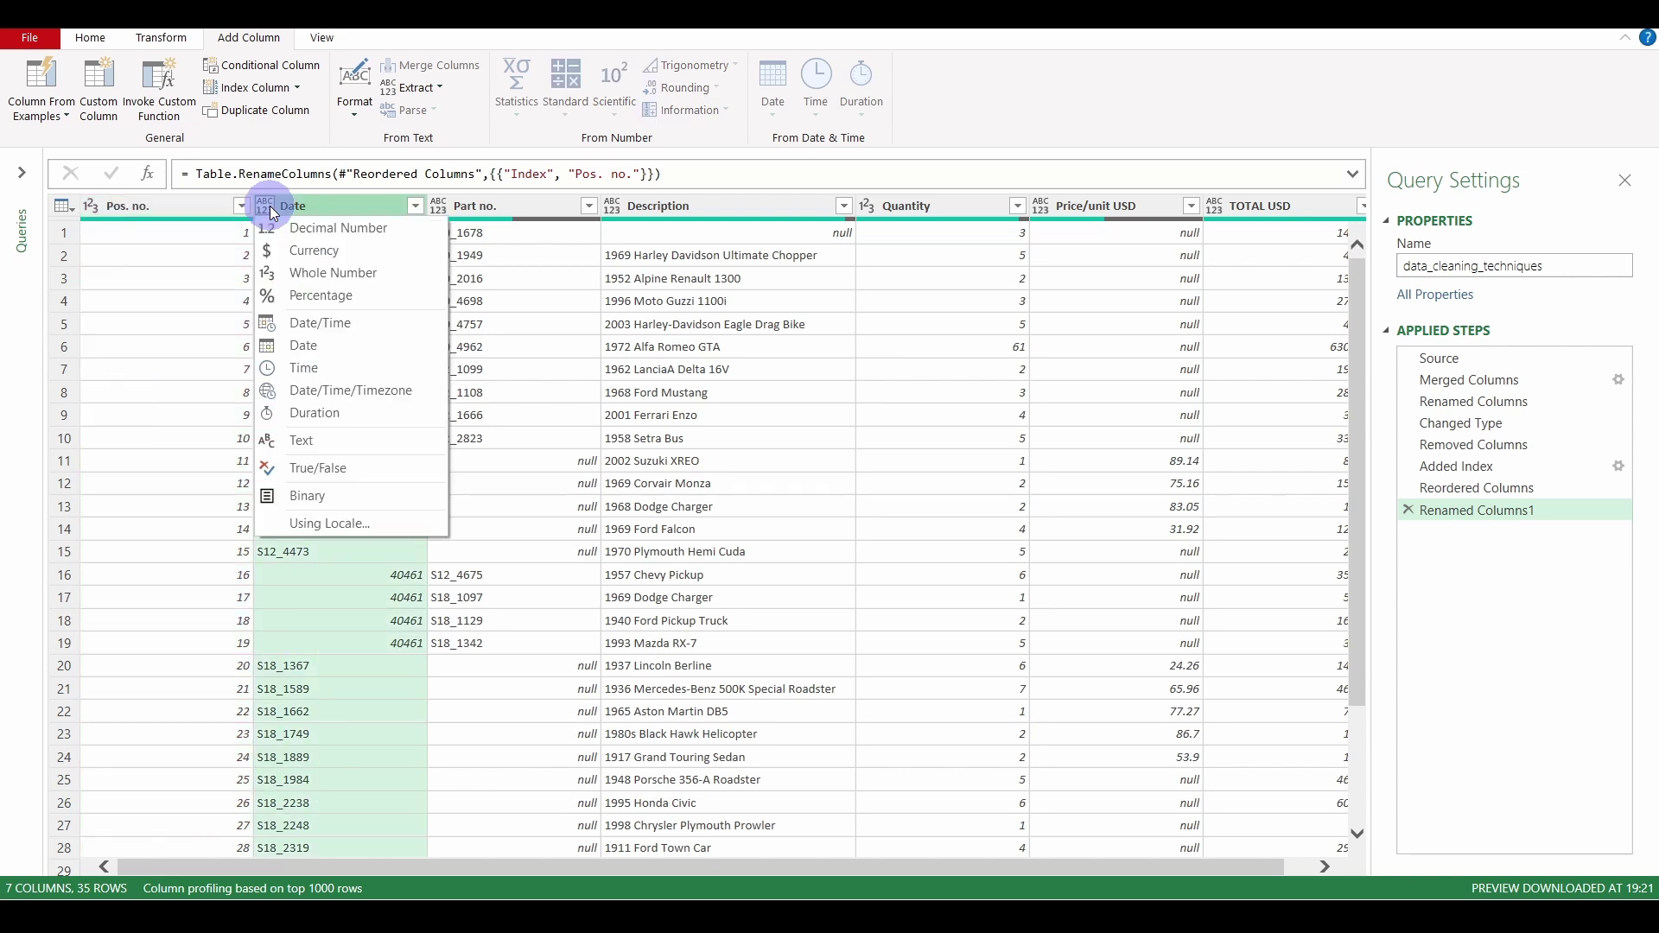
left_click(298, 344)
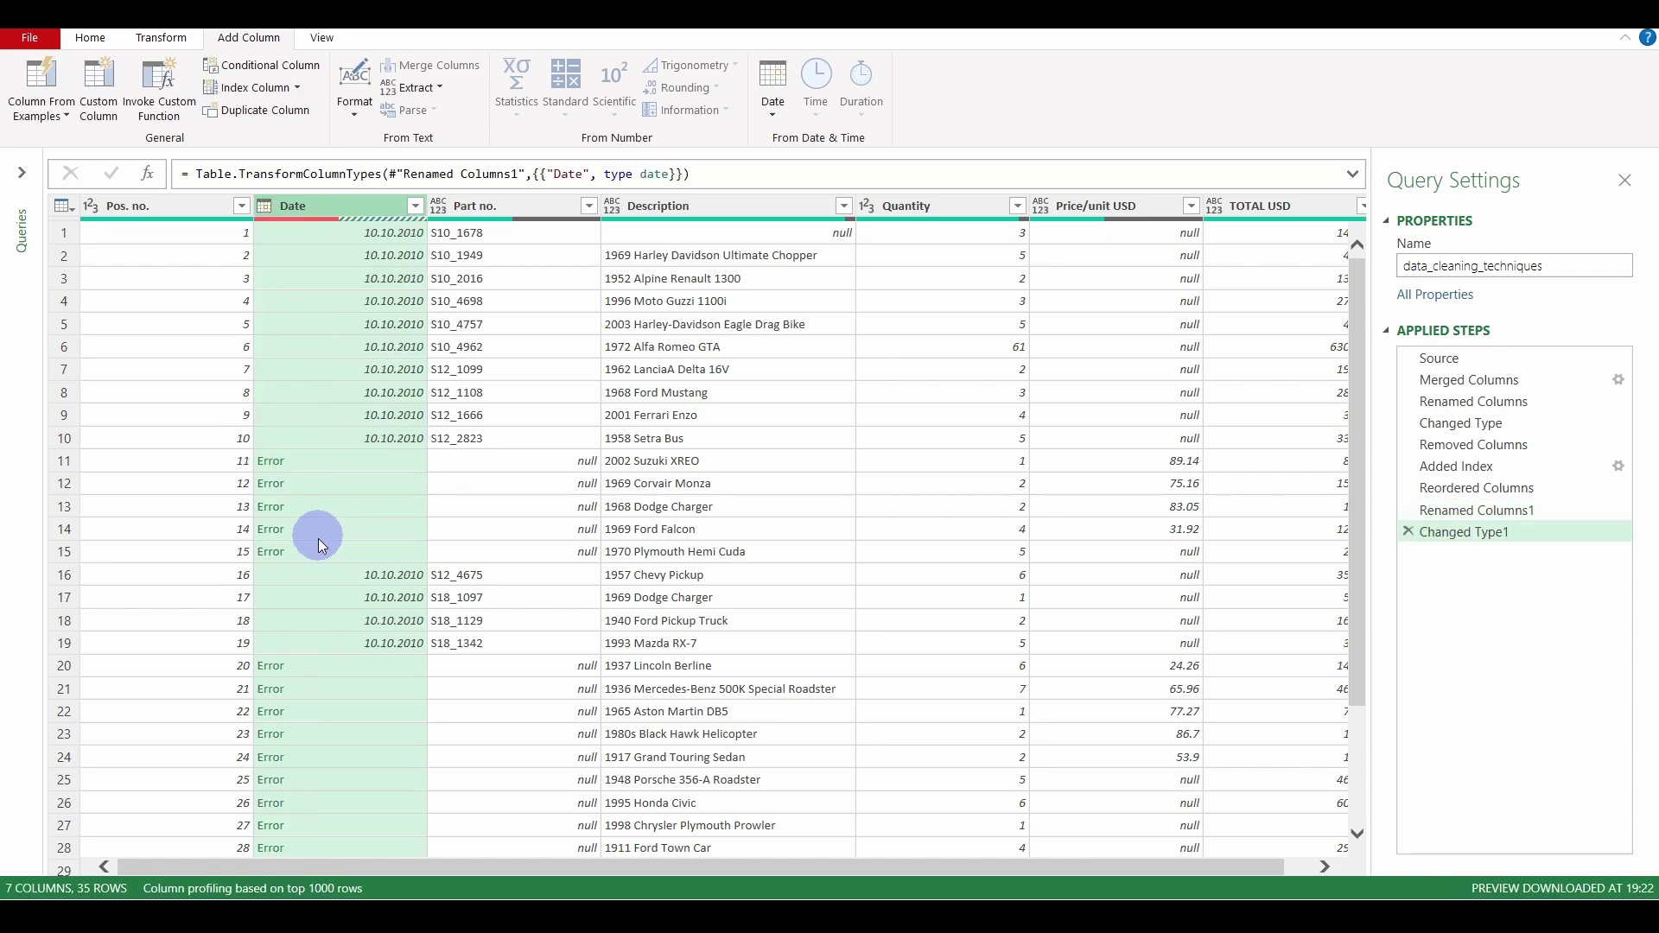
scroll(316, 682, "down", 3)
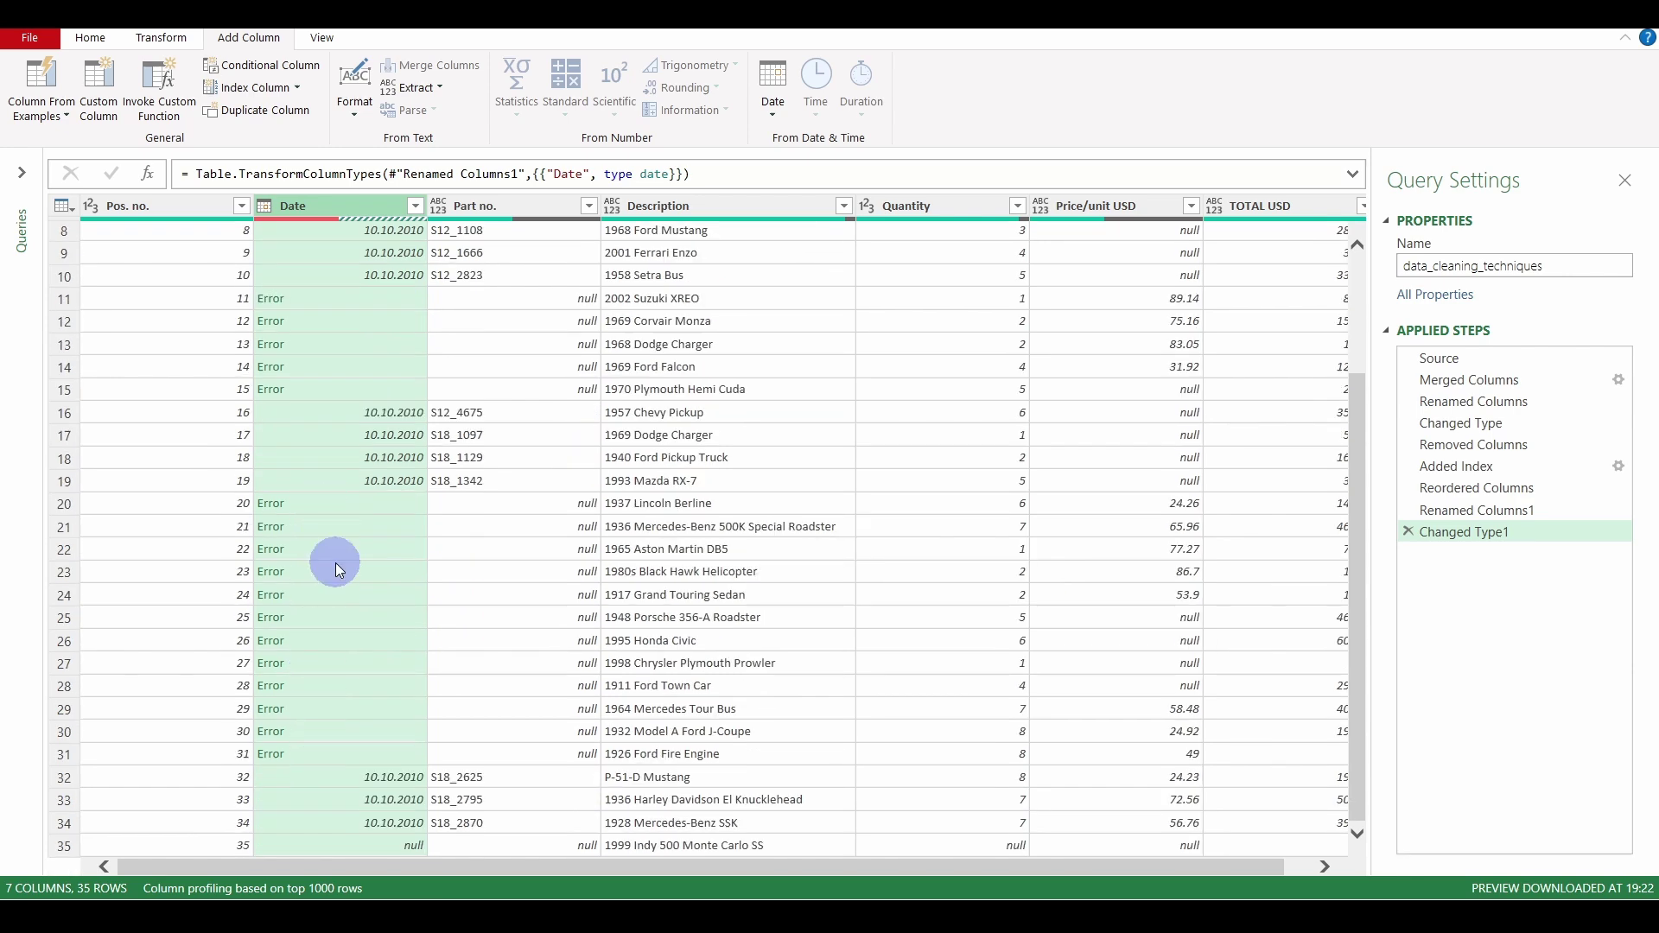
scroll(365, 506, "up", 3)
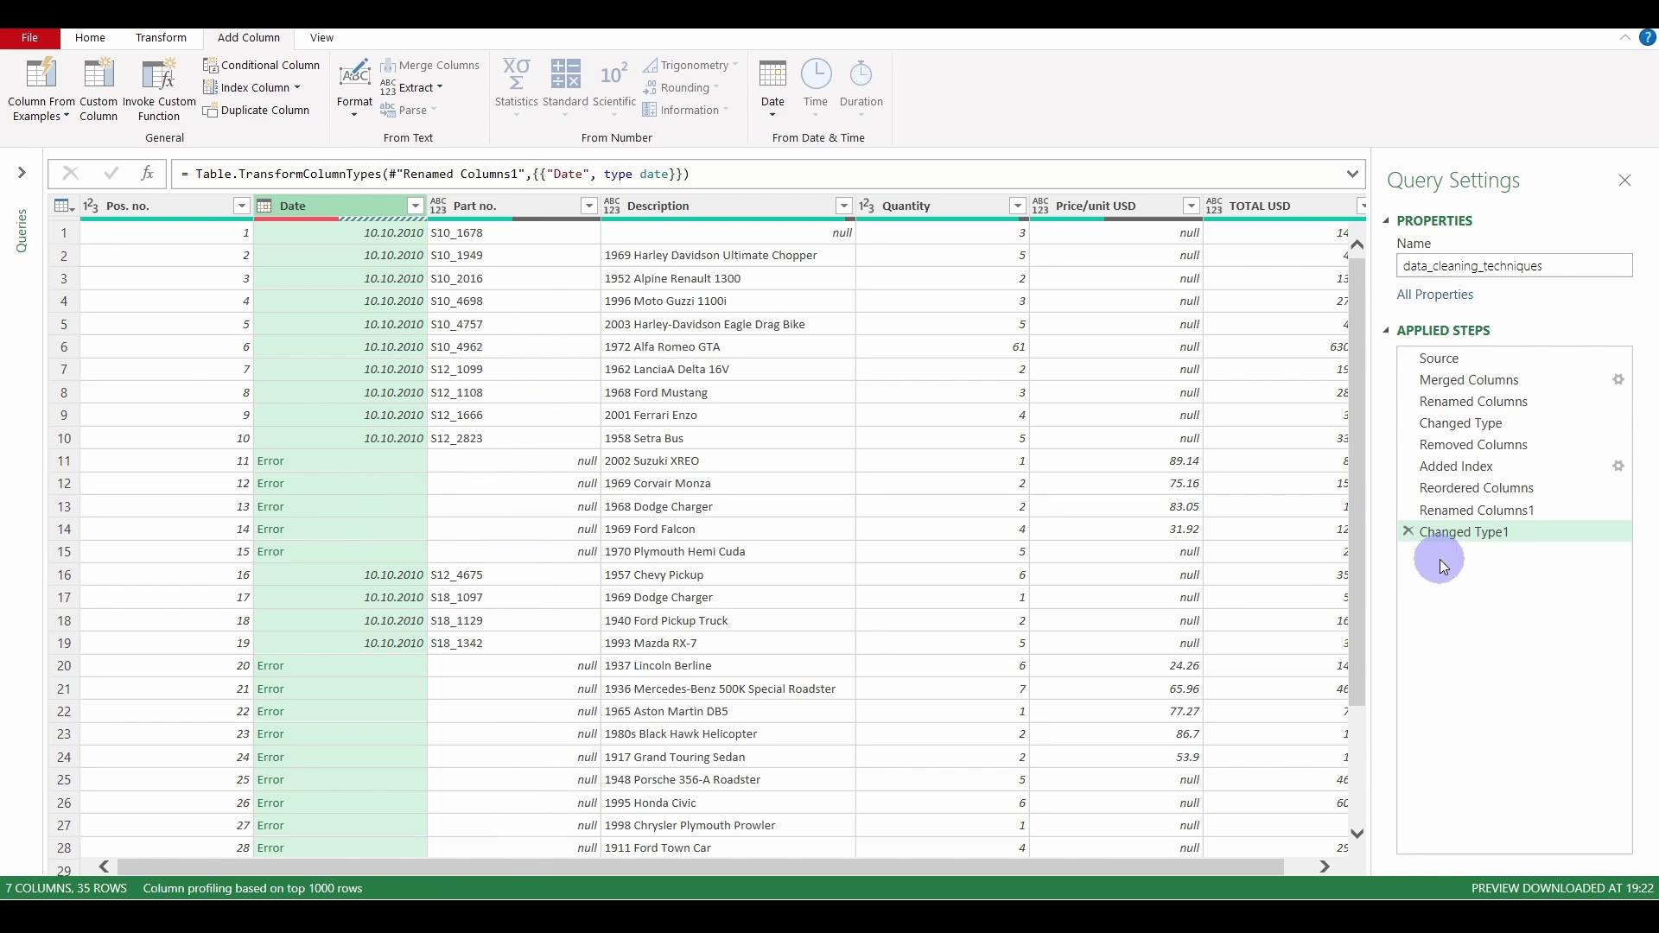
left_click(1407, 533)
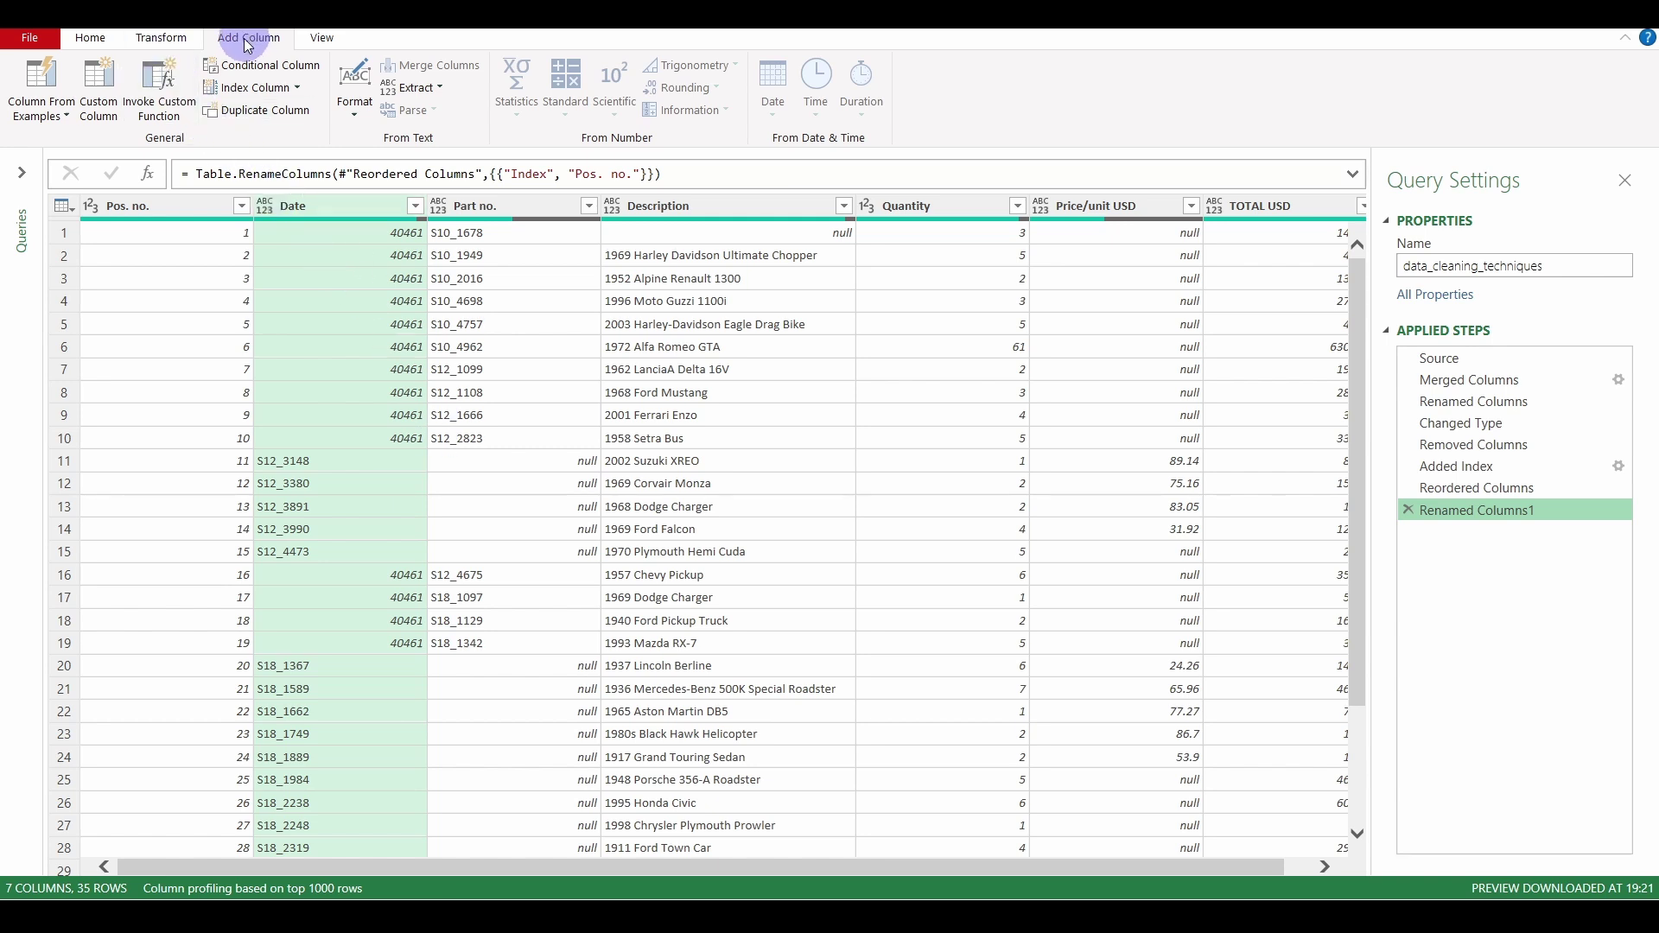
- Write the custom column formula: if [#"Part no."] = null then [Date] else [#"Part no."]
left_click(101, 89)
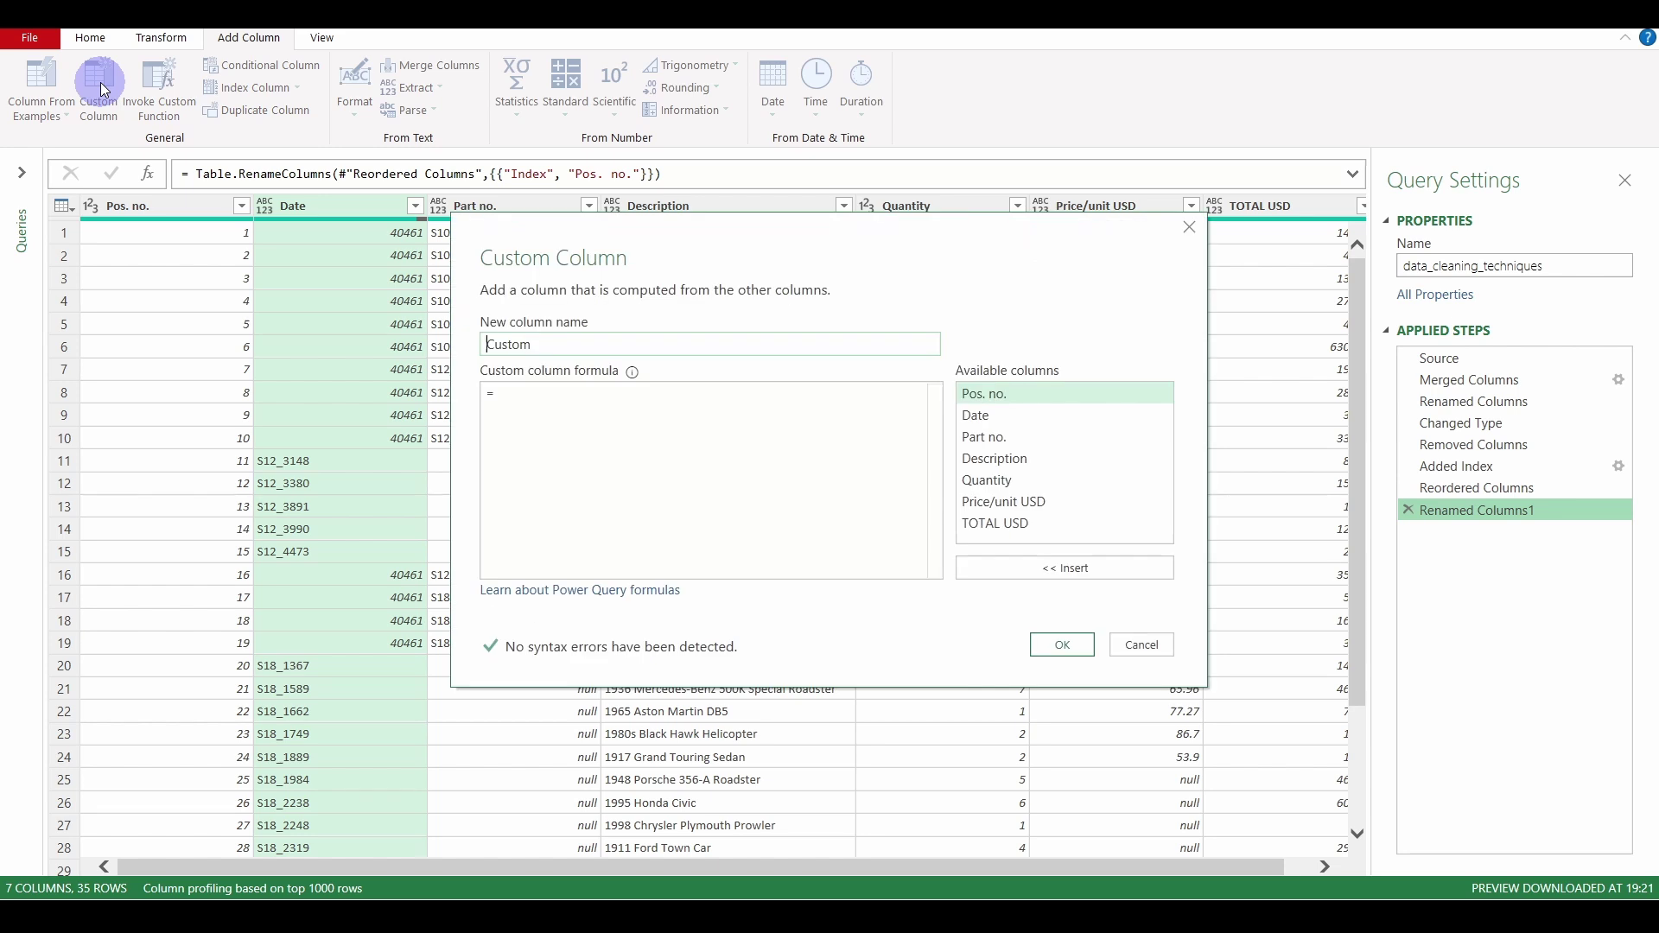
left_click_drag(696, 229, 933, 184)
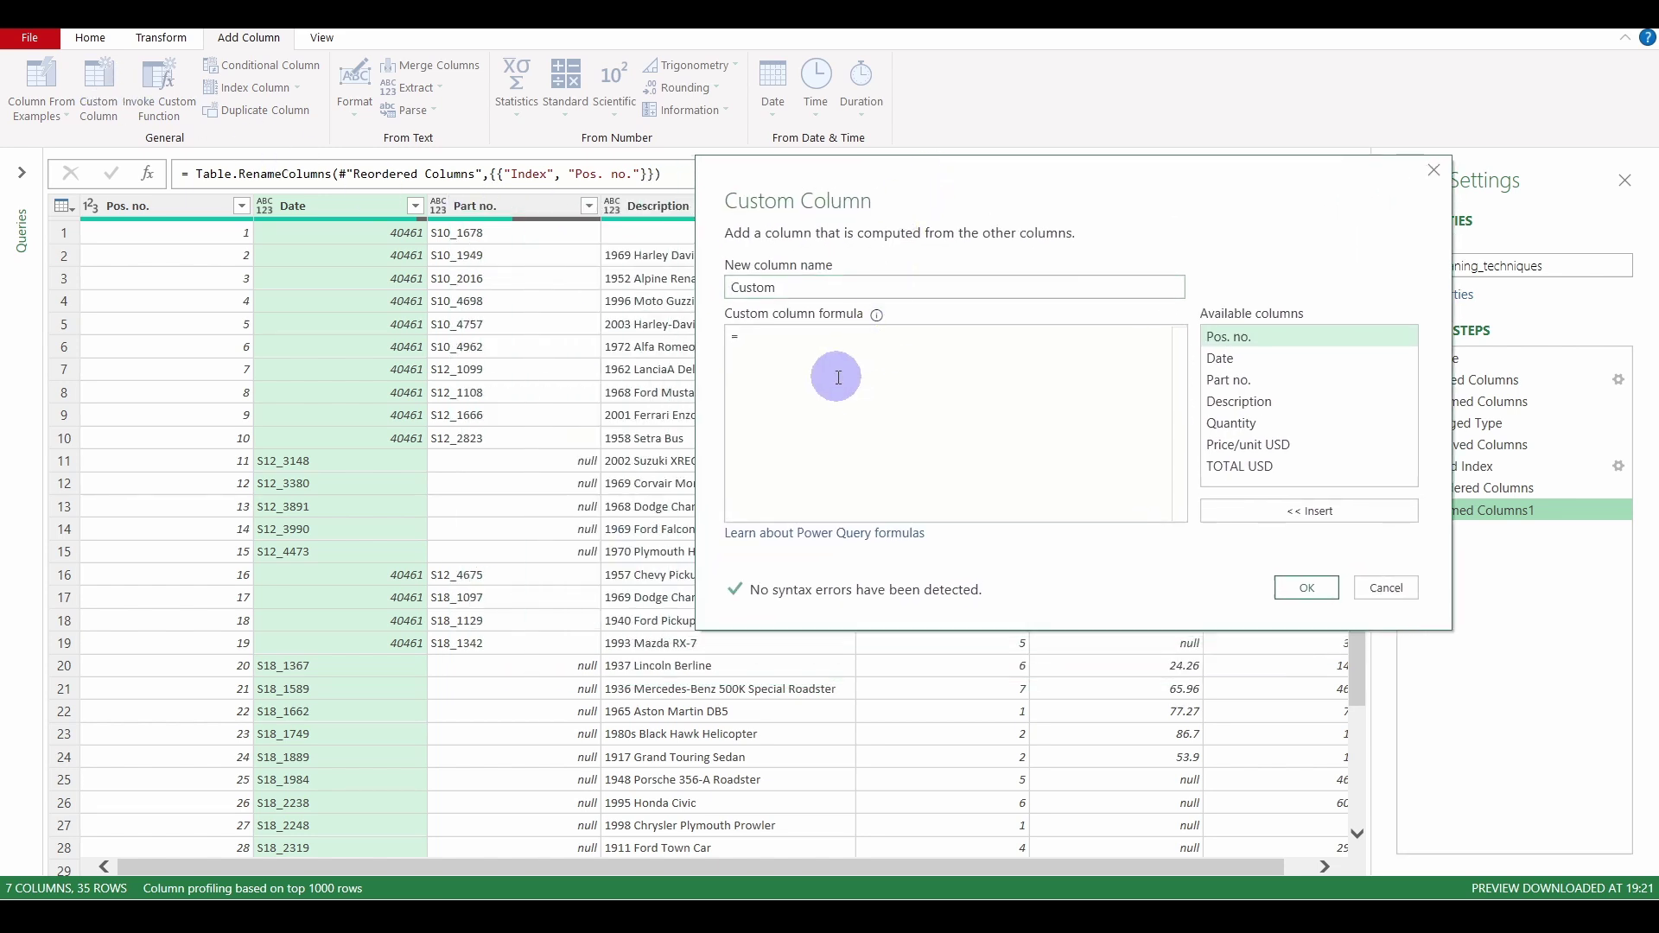
left_click(835, 344)
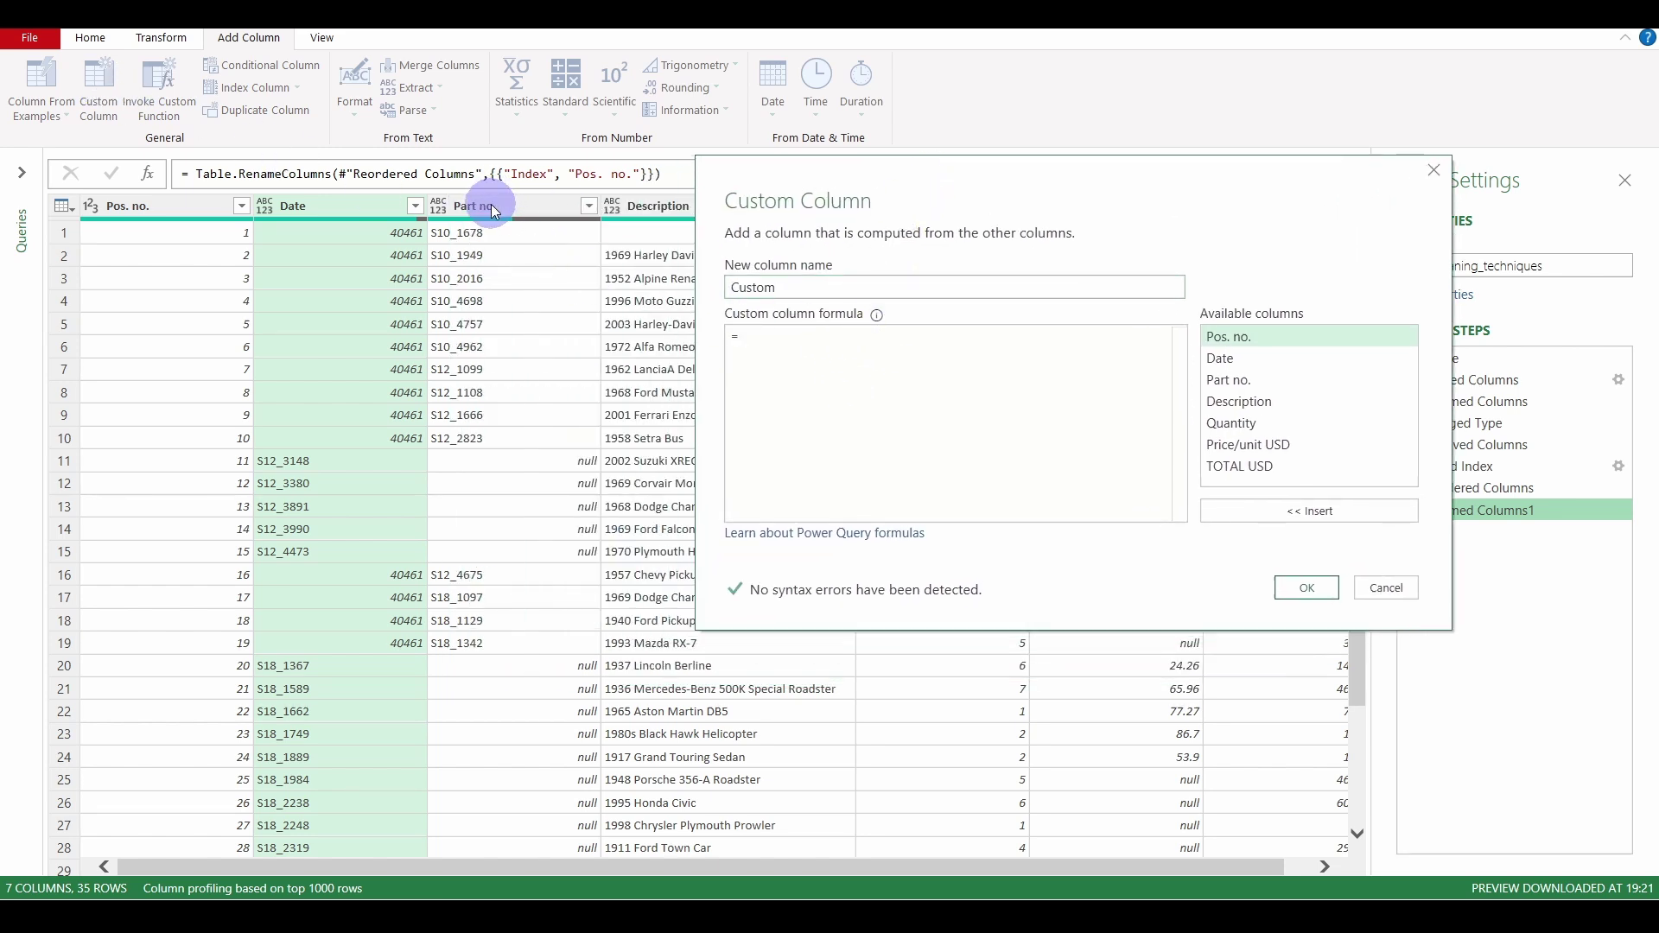
type("if")
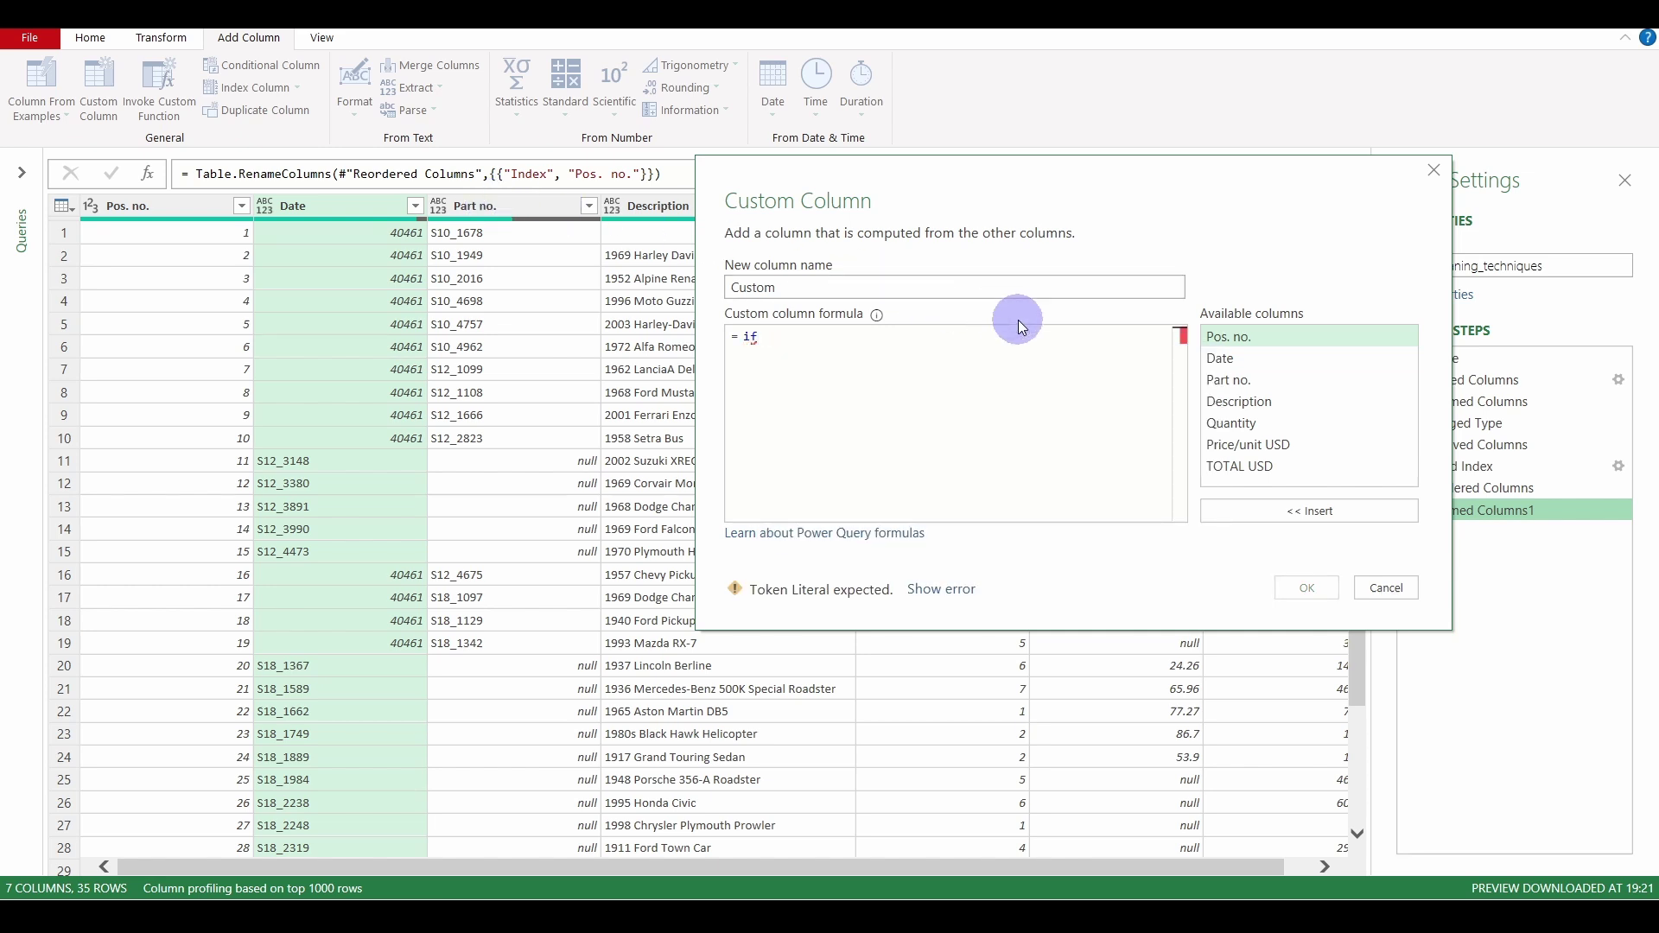
double_click(1242, 387)
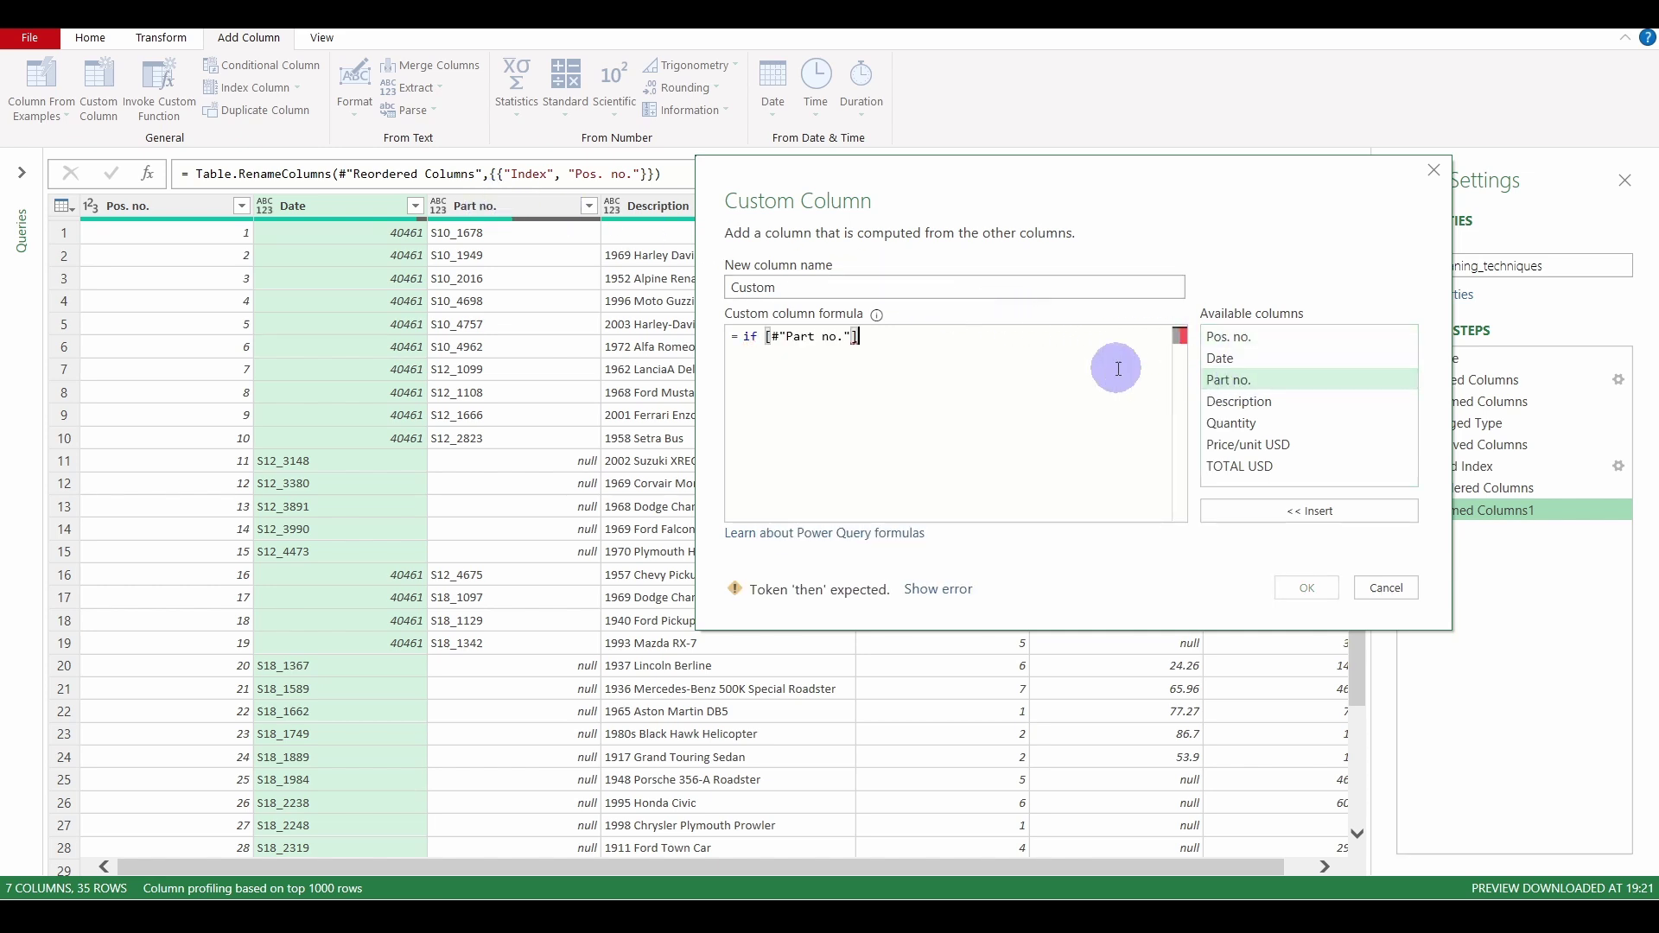
type("= ")
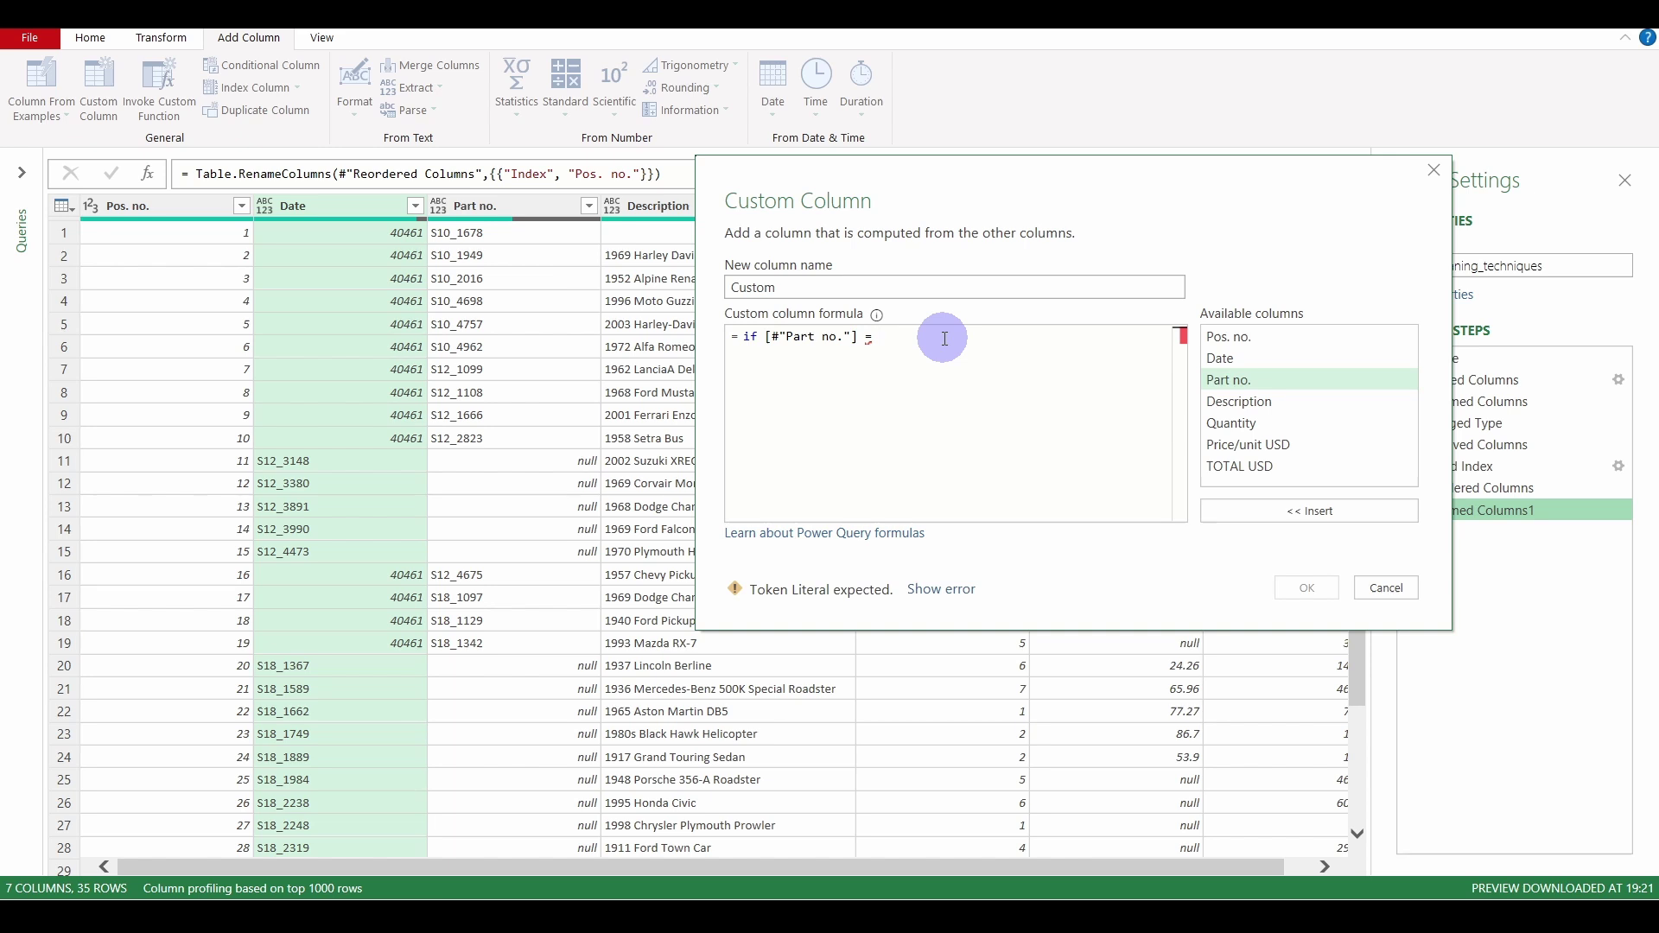
type("null th")
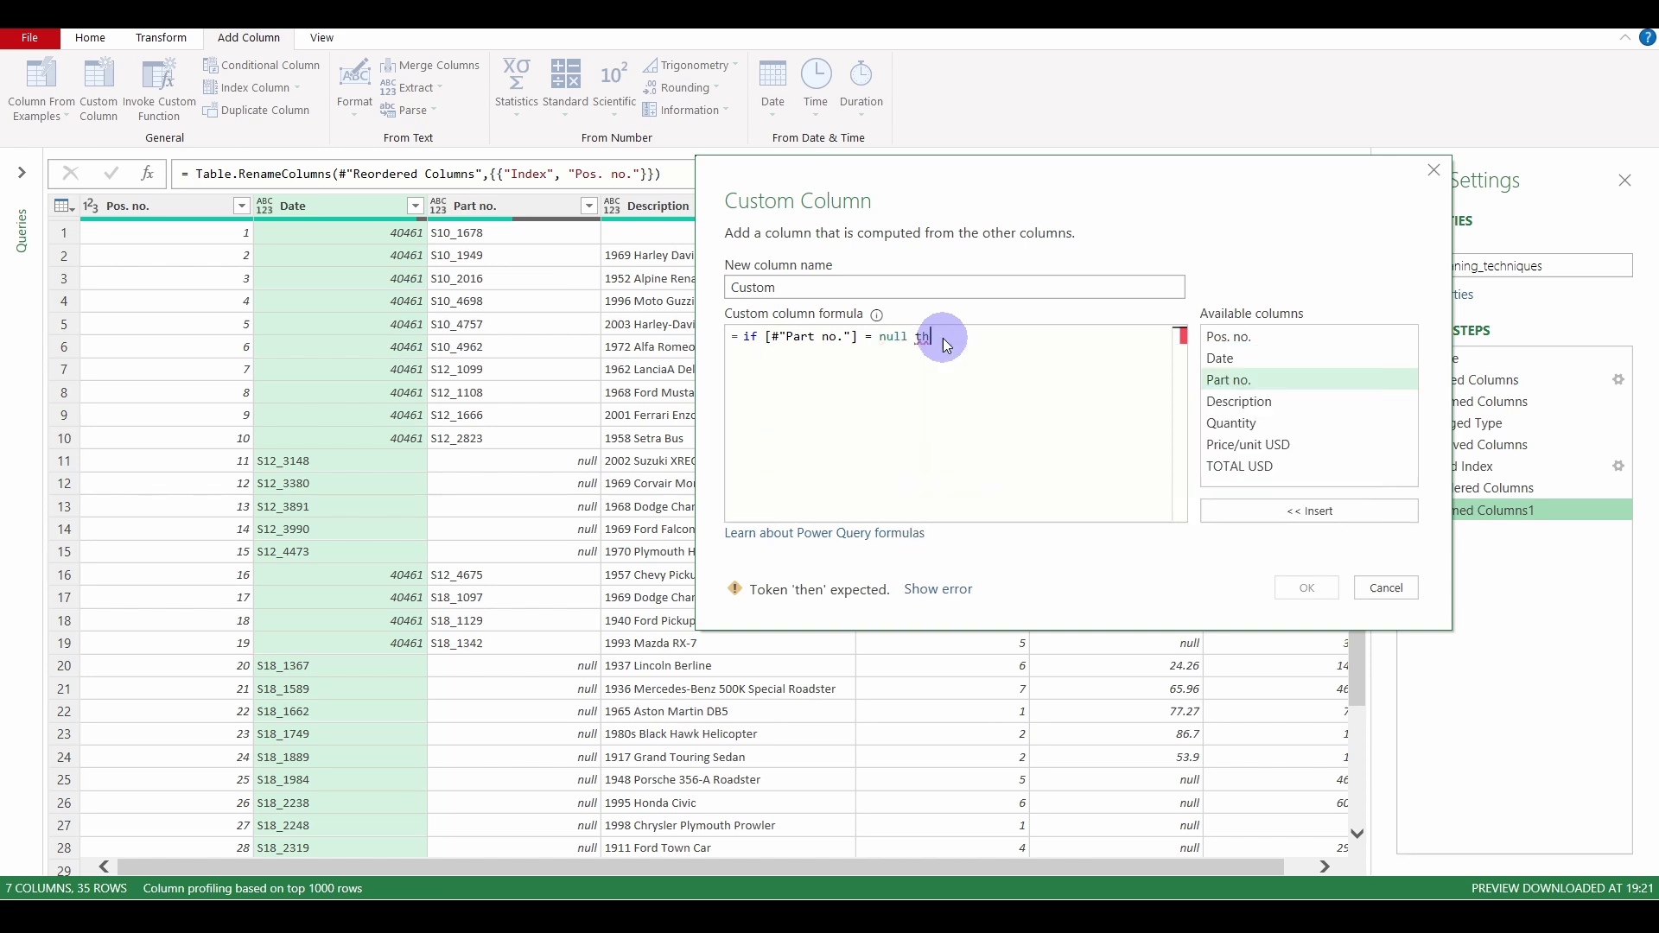
type("en")
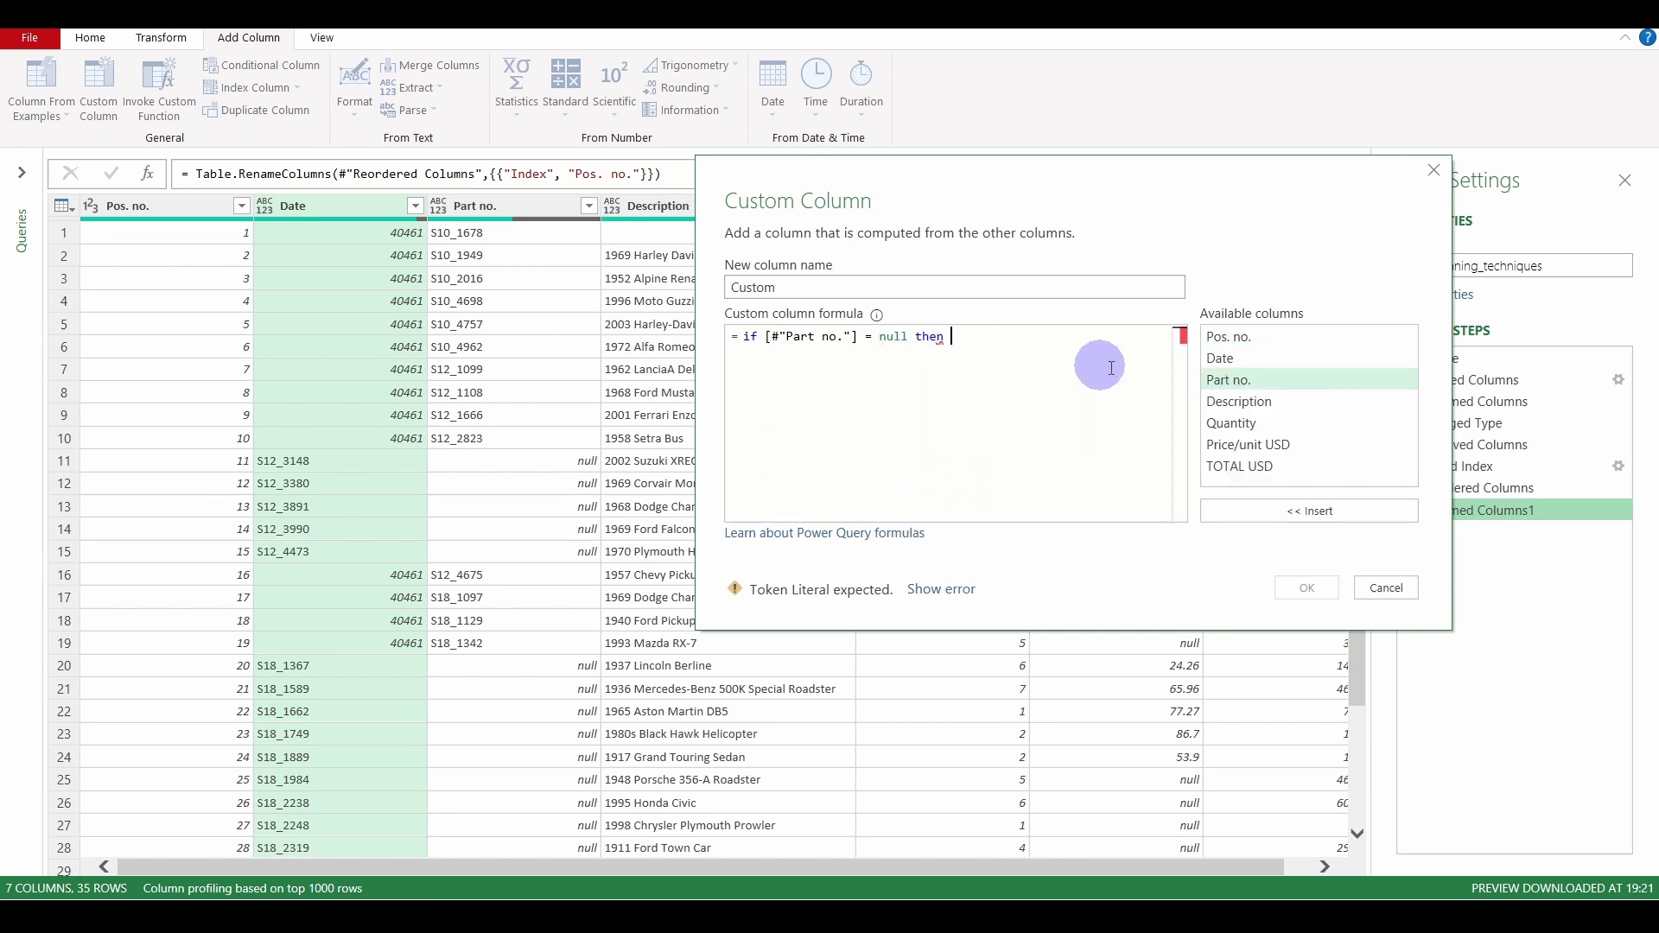
double_click(1247, 360)
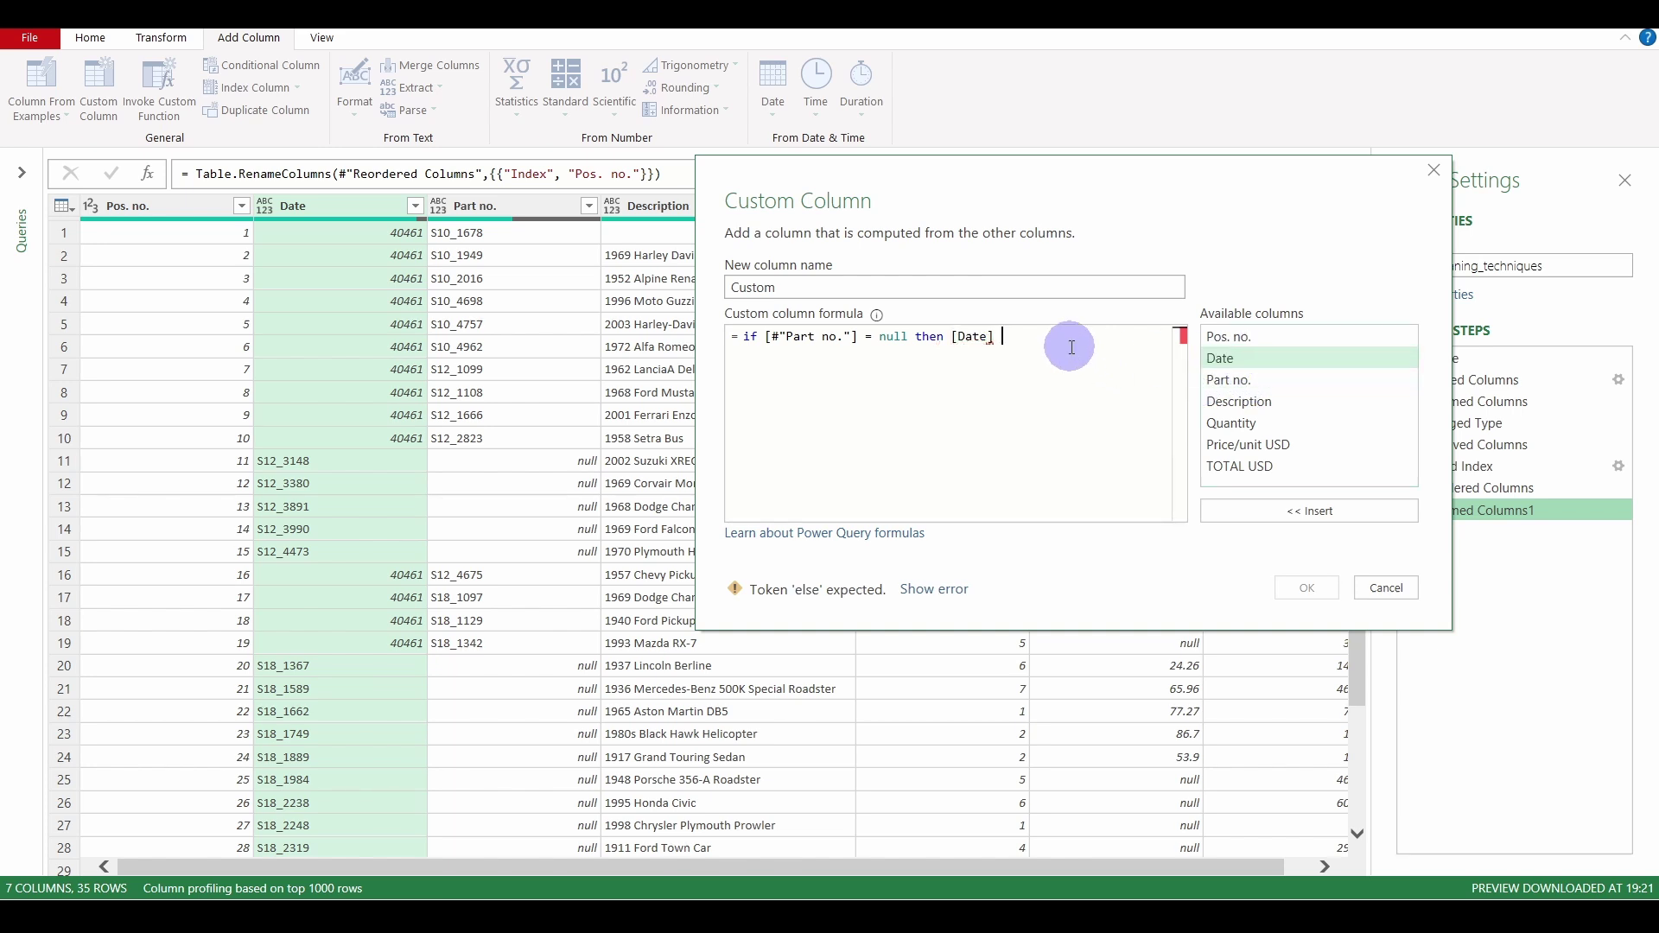
type("else")
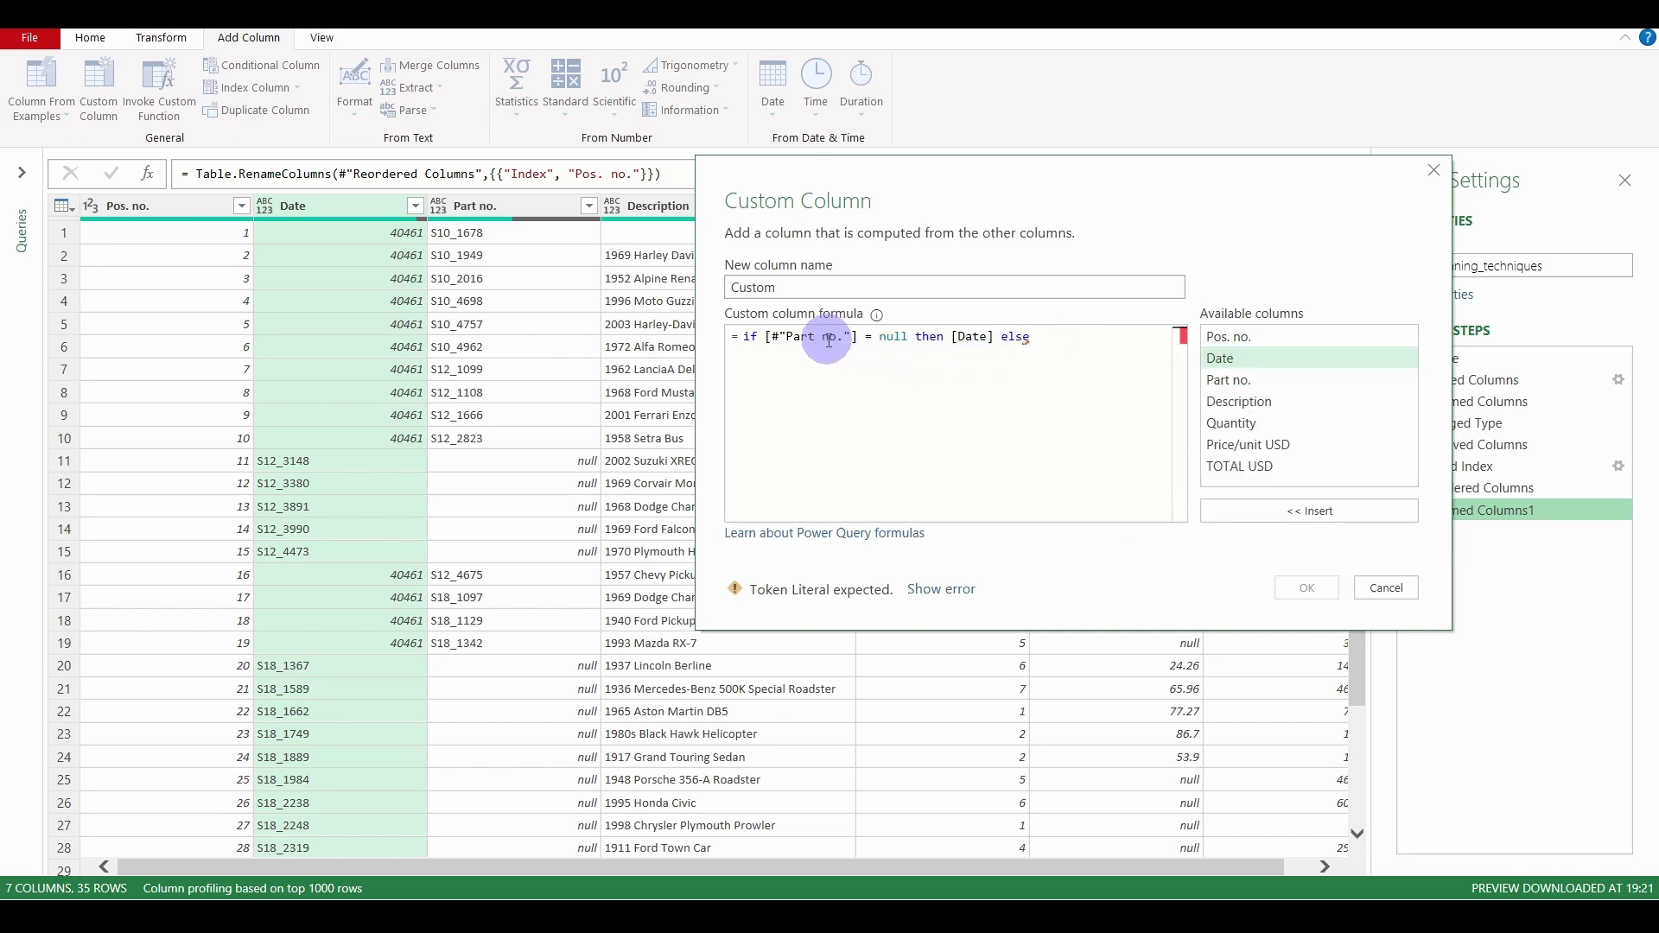
double_click(1268, 381)
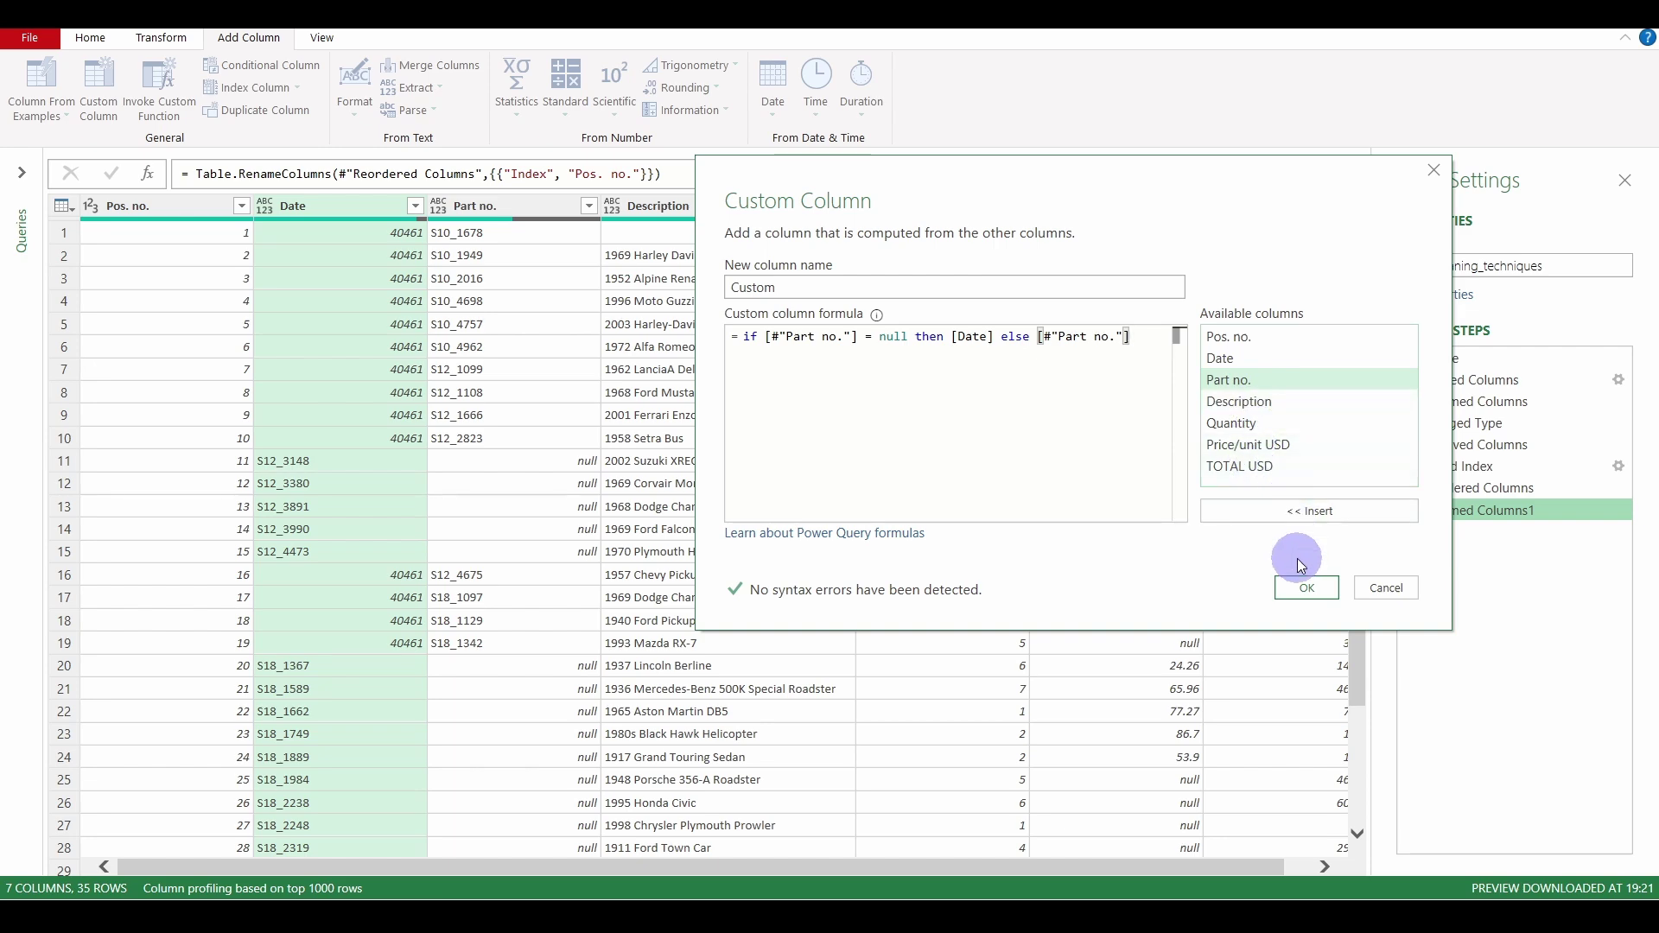
- Create the Custom column and drag it next to the Date column
left_click(1304, 590)
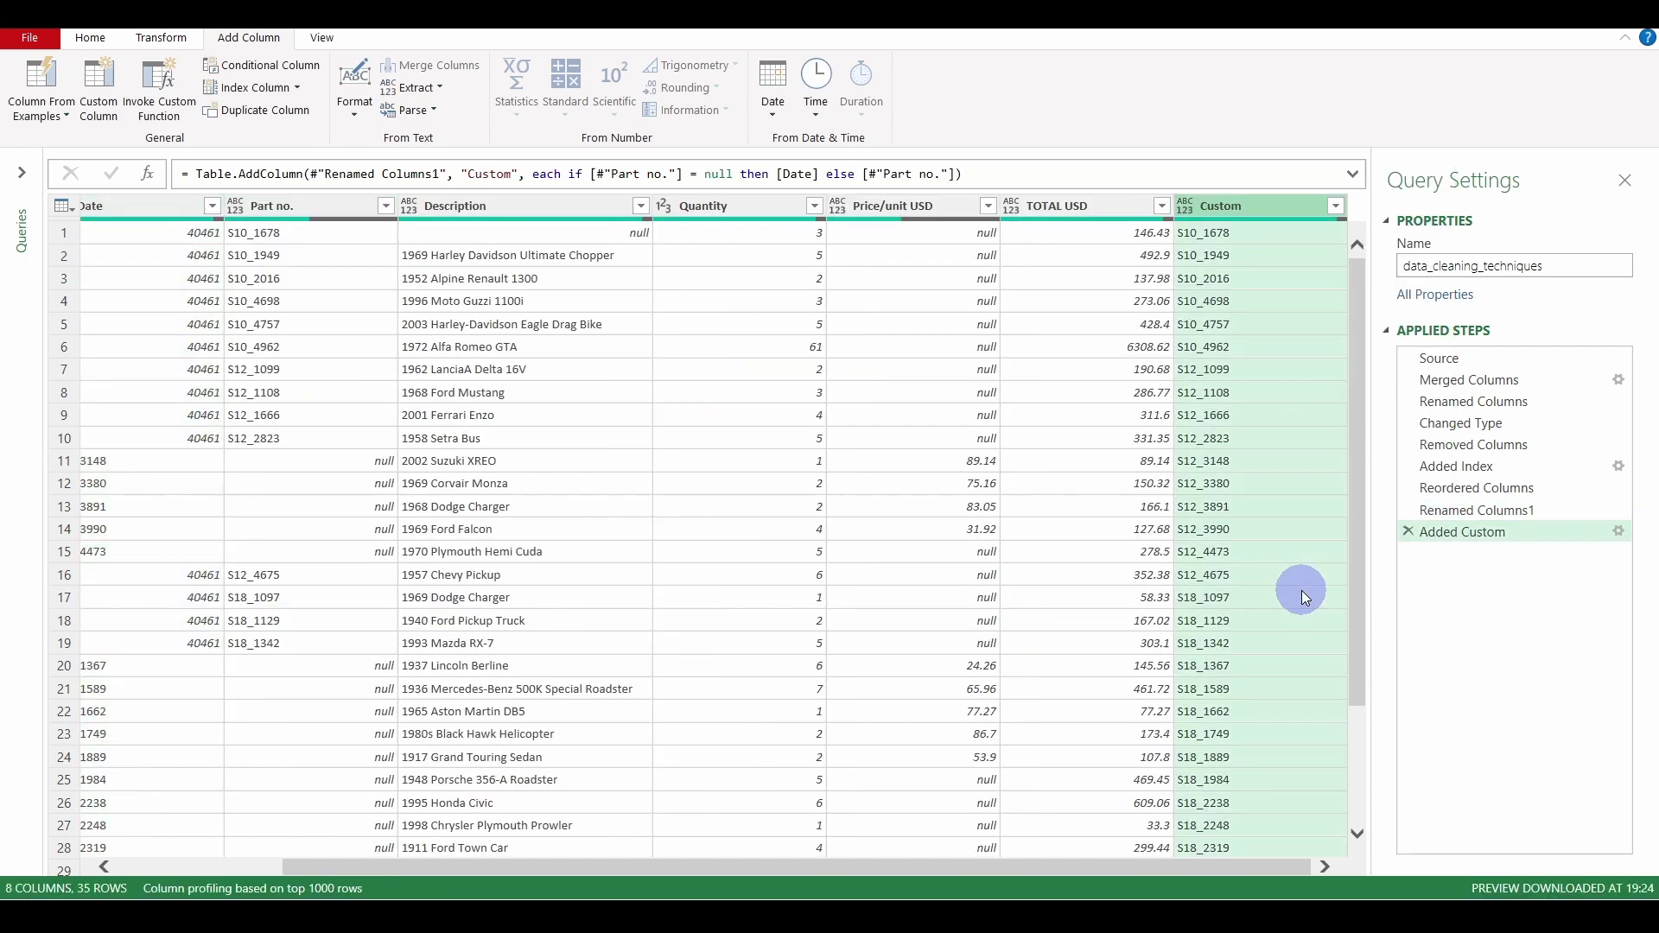
scroll(1272, 584, "down", 3)
scroll(1272, 584, "up", 3)
left_click_drag(1251, 206, 351, 233)
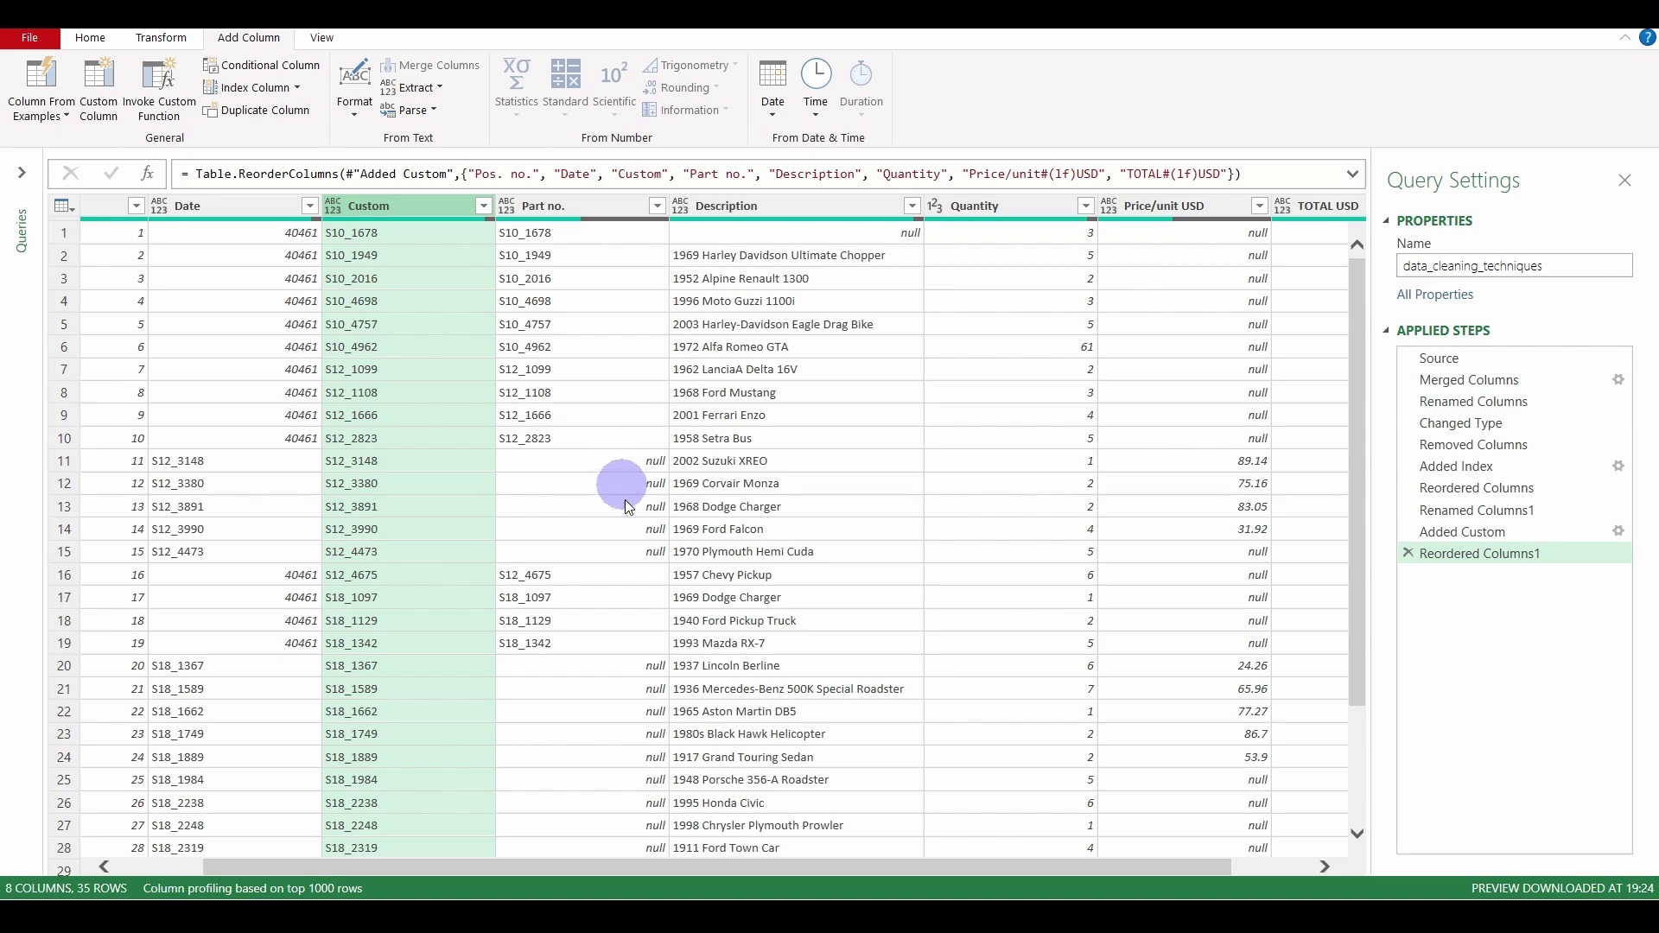
- Remove the original Part no. column and rename Custom to Part no
right_click(553, 209)
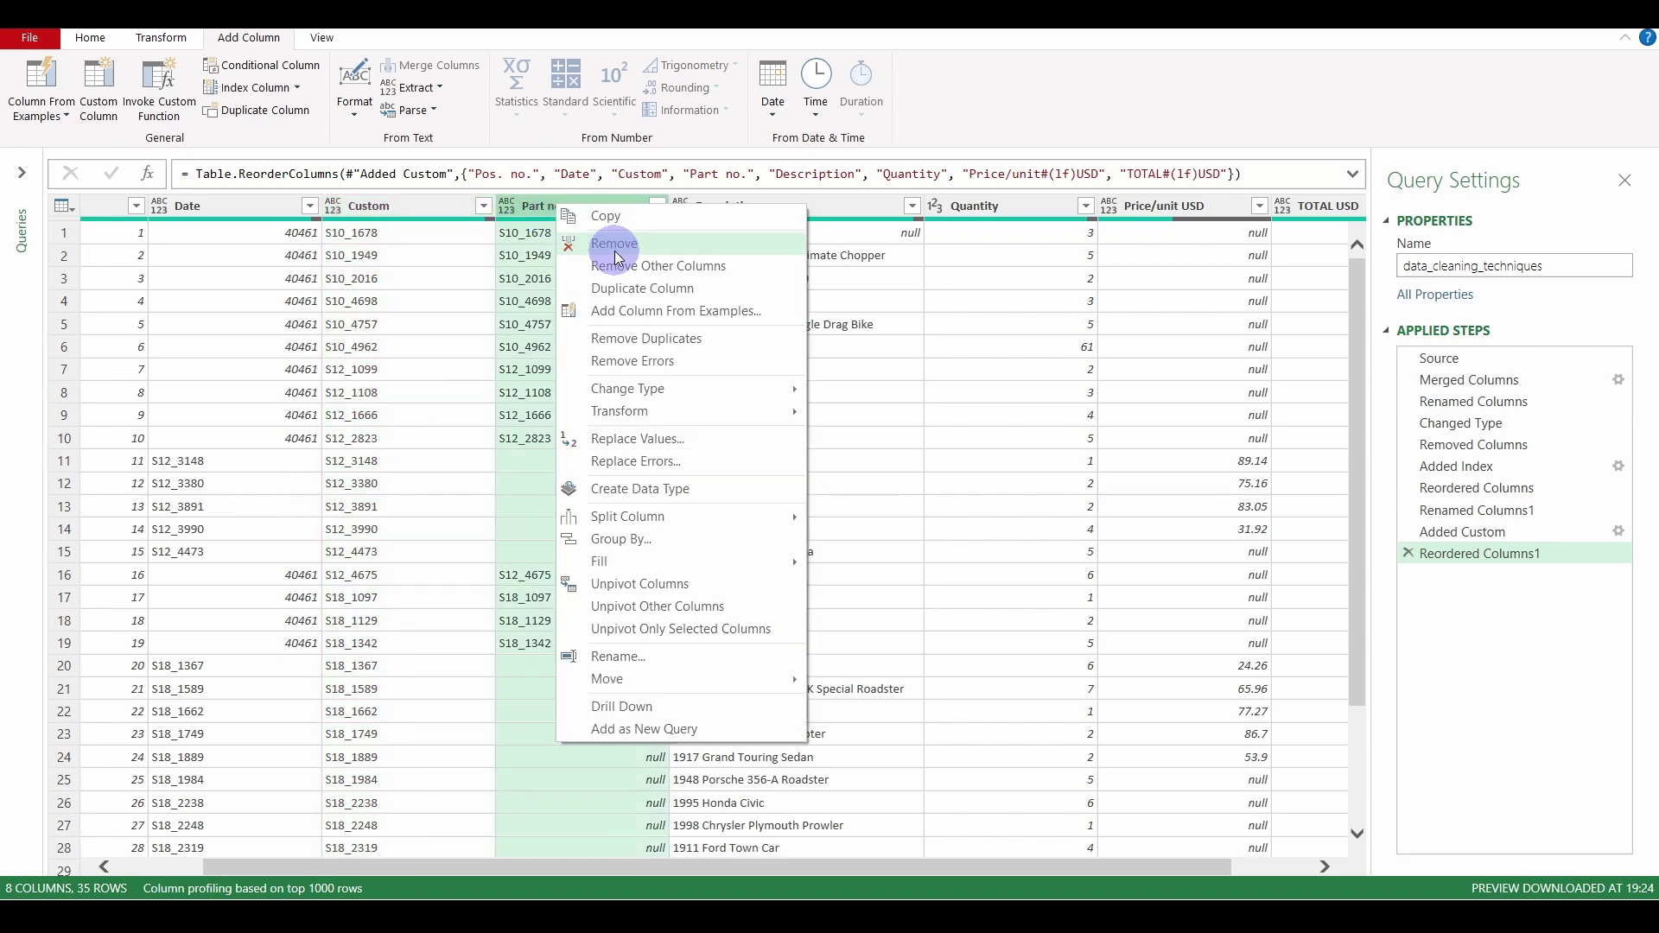
left_click(619, 257)
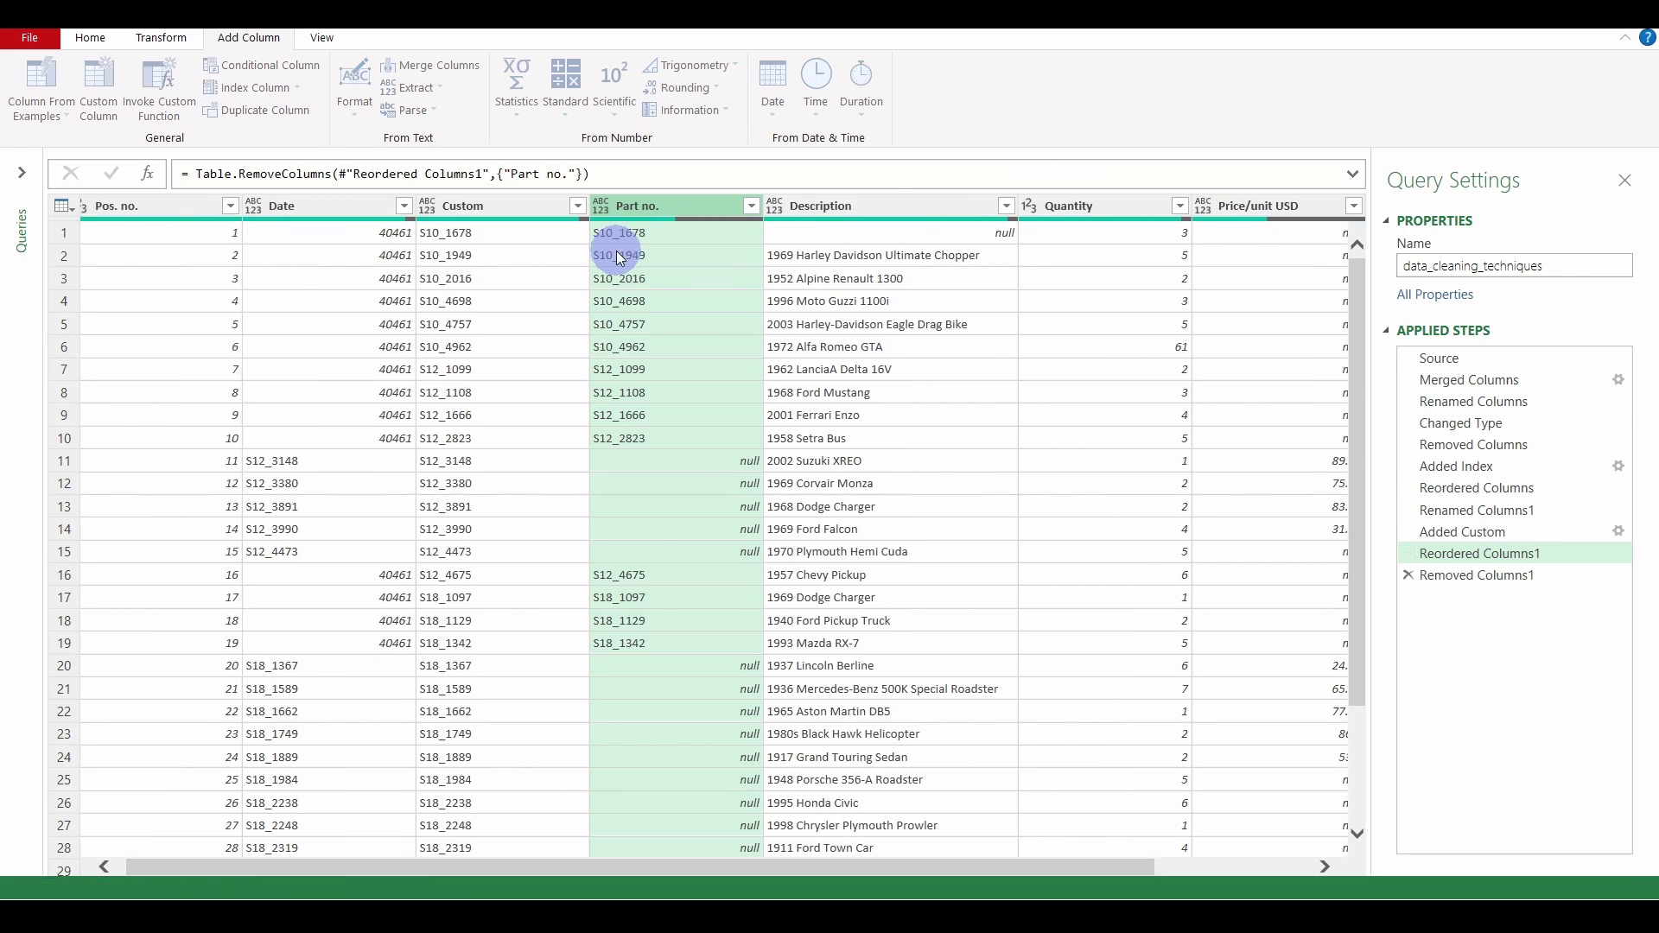
double_click(520, 212)
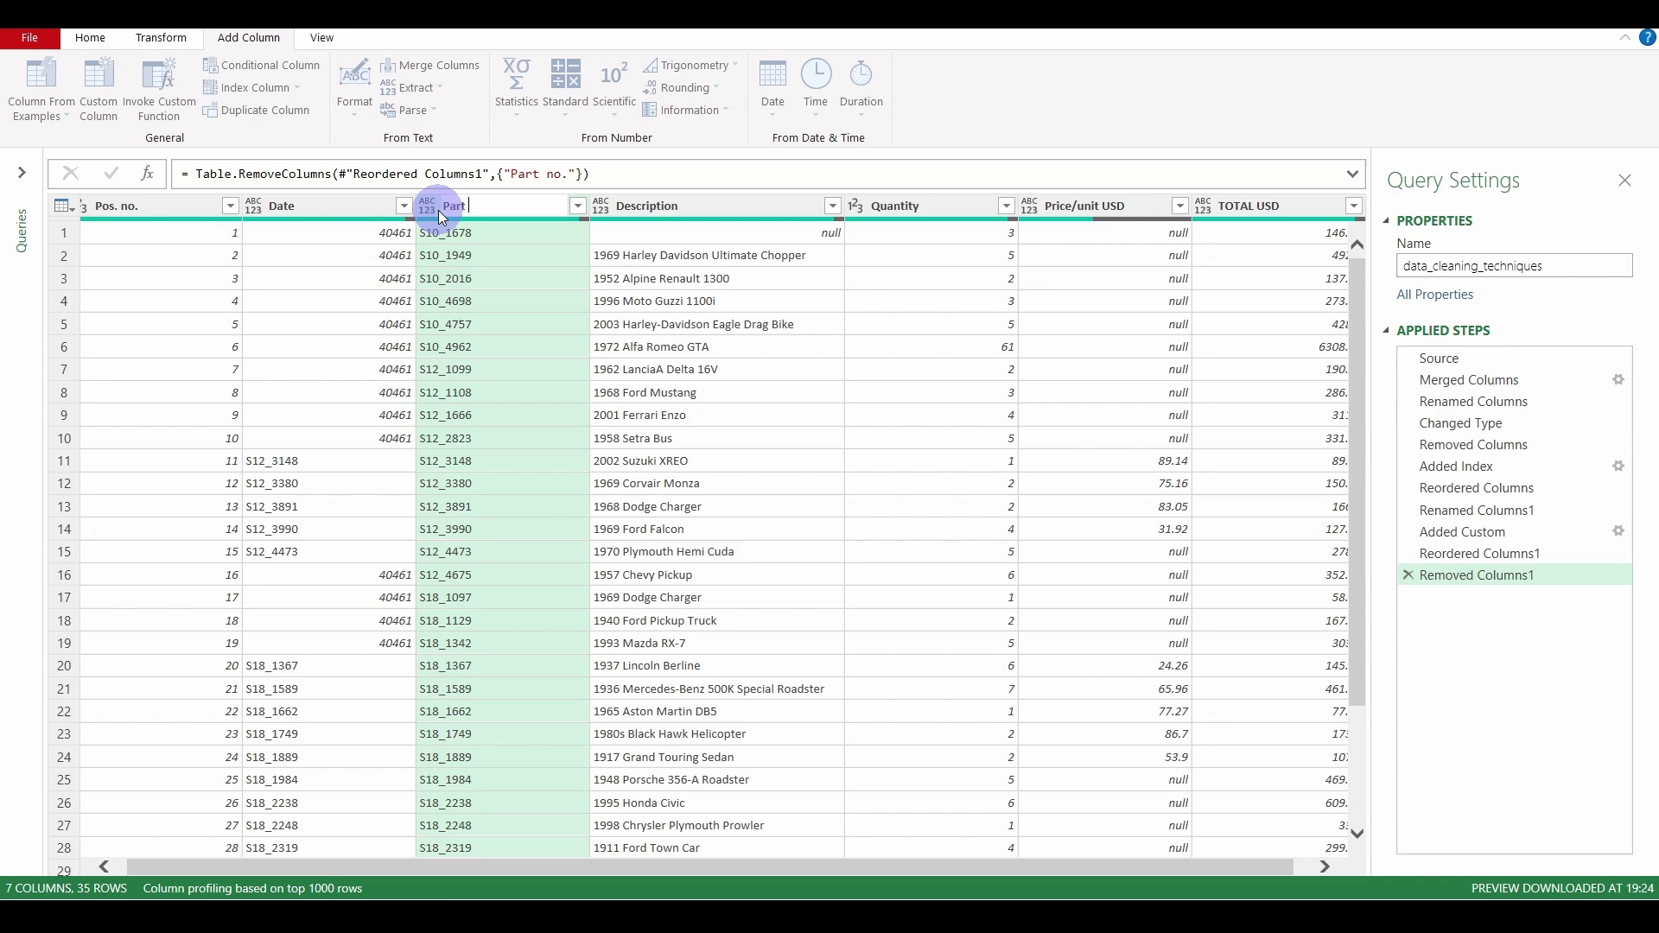
key("Return")
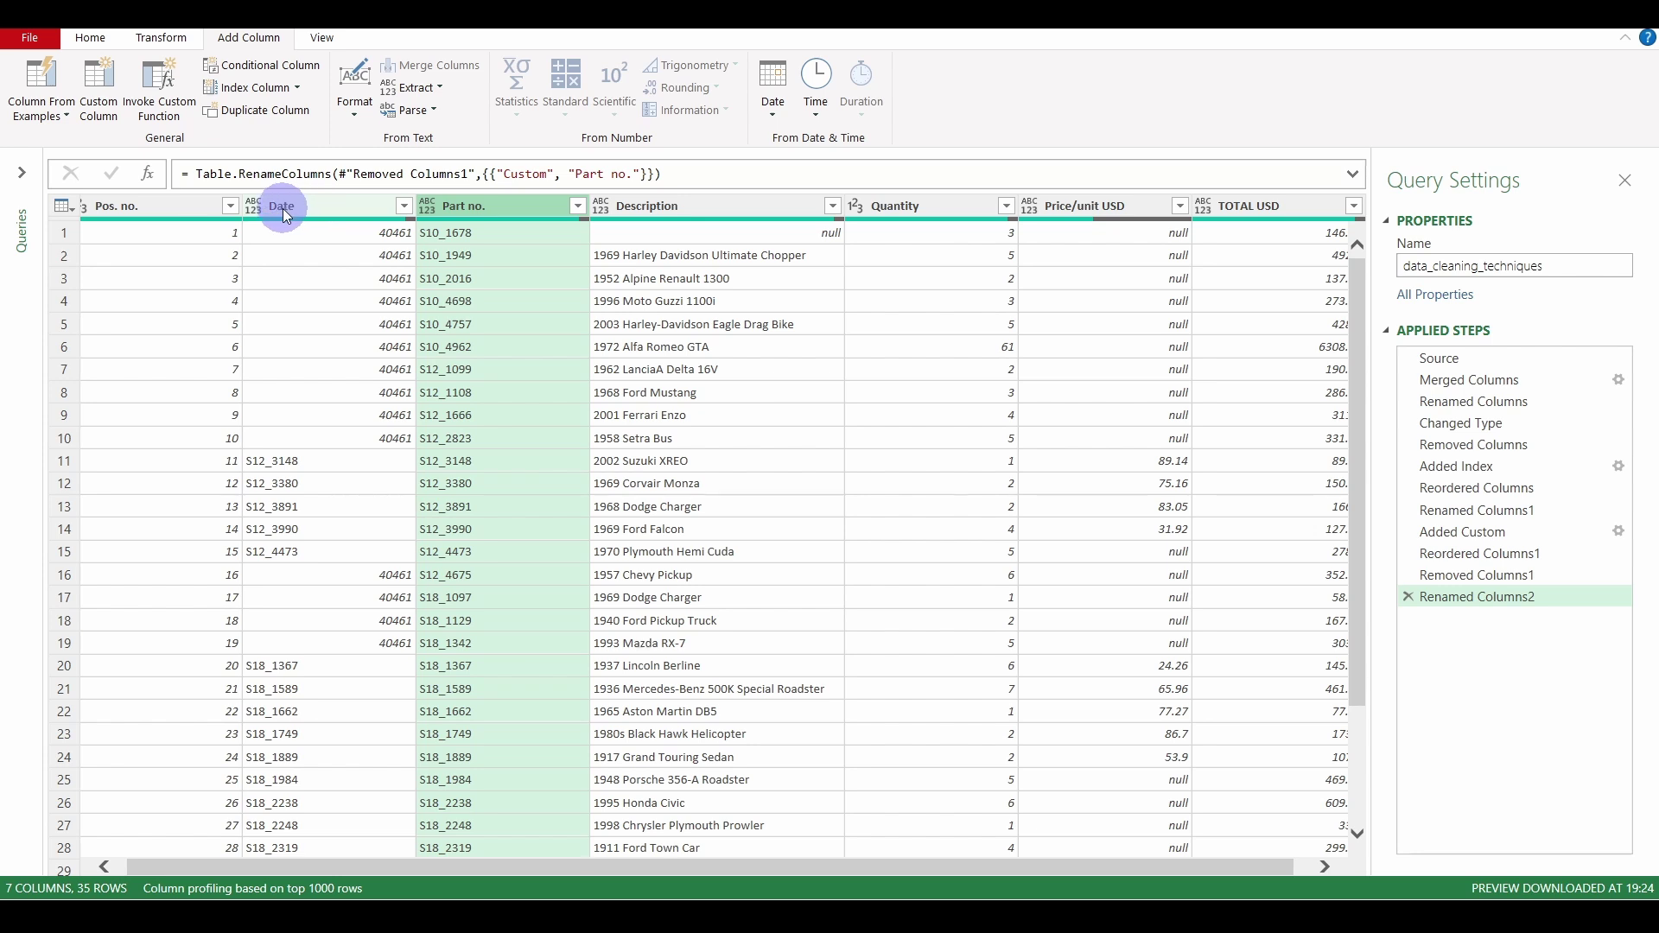
- Set the Date column to Date type; try replacing its errors with null, then undo
left_click(261, 208)
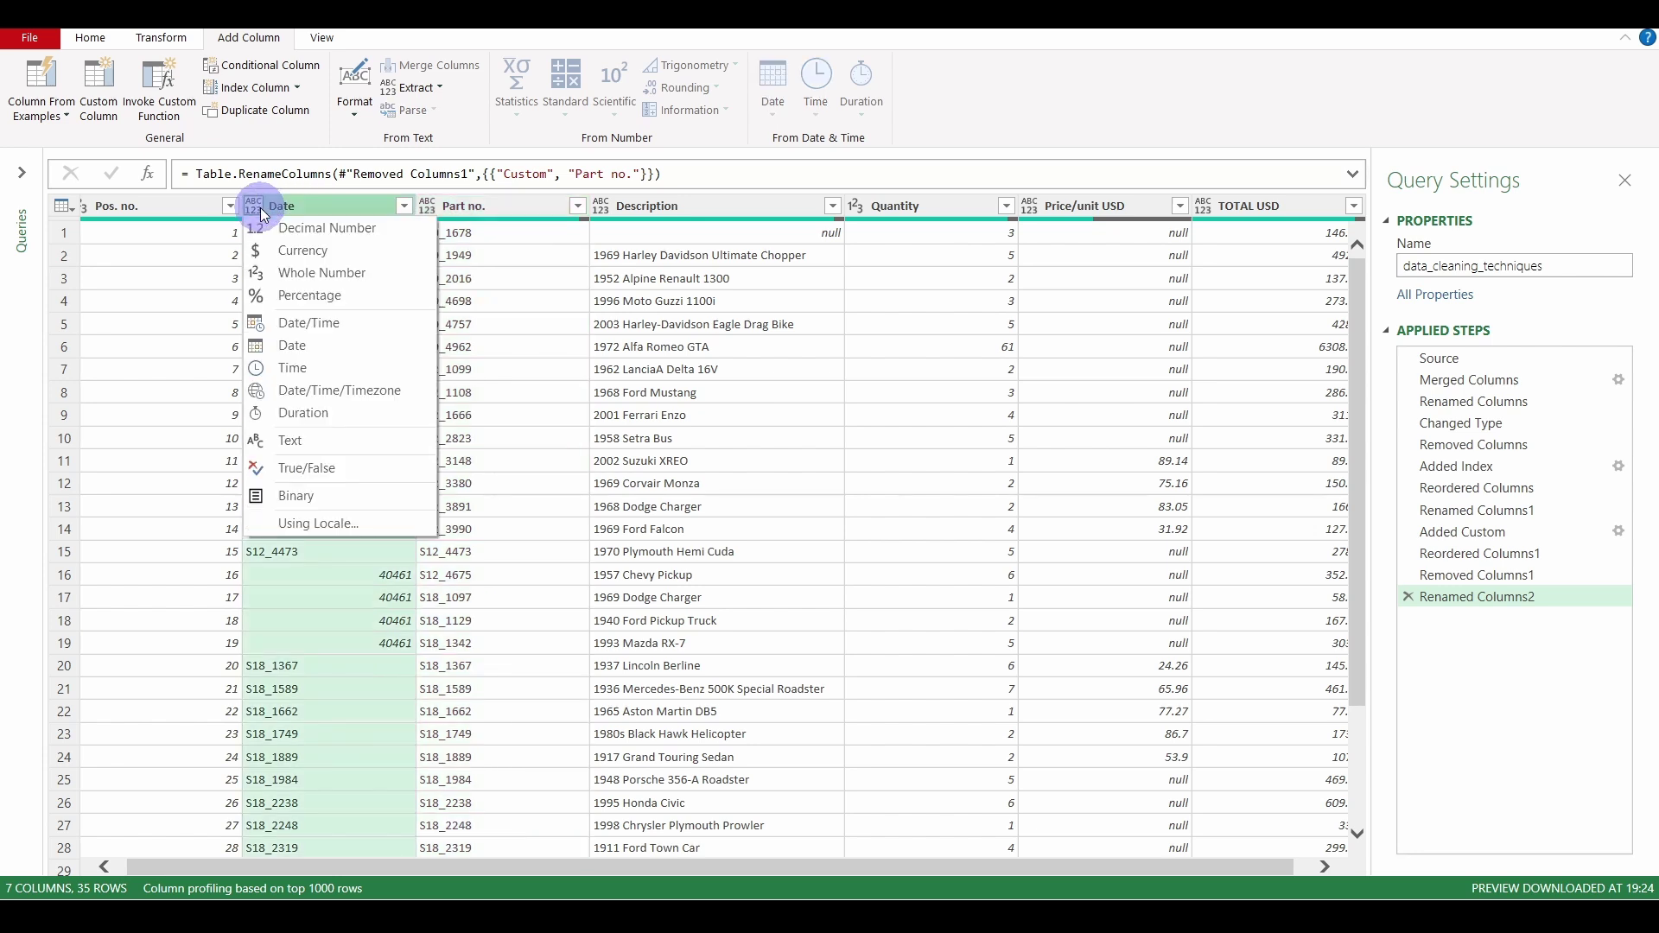
left_click(293, 347)
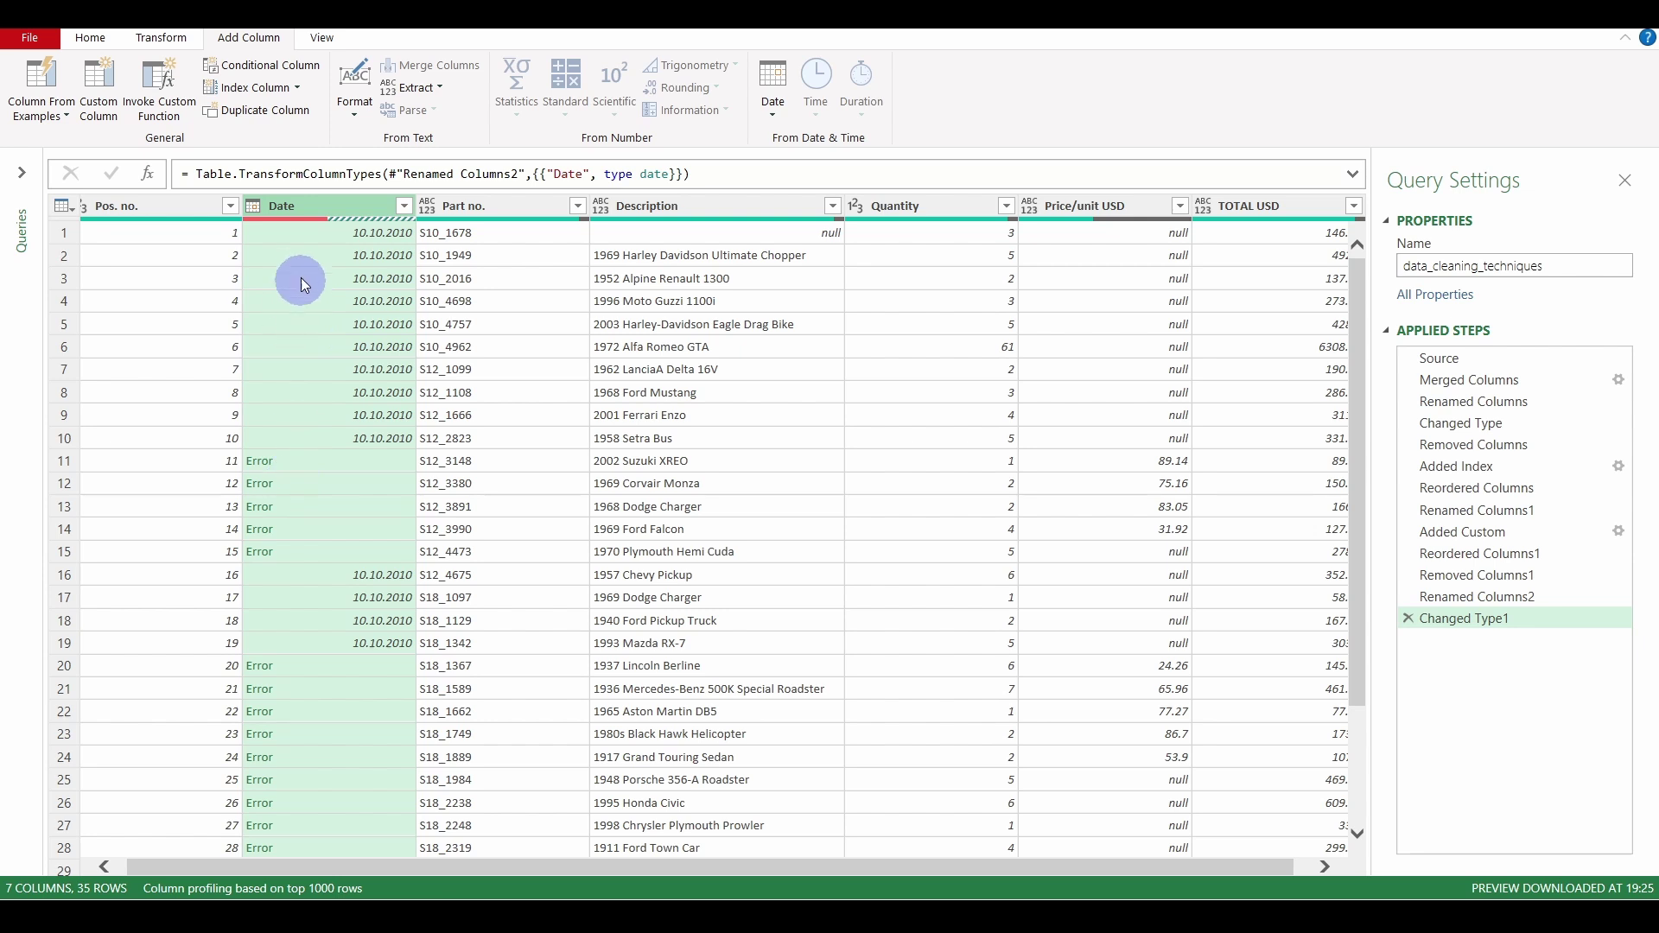
right_click(303, 206)
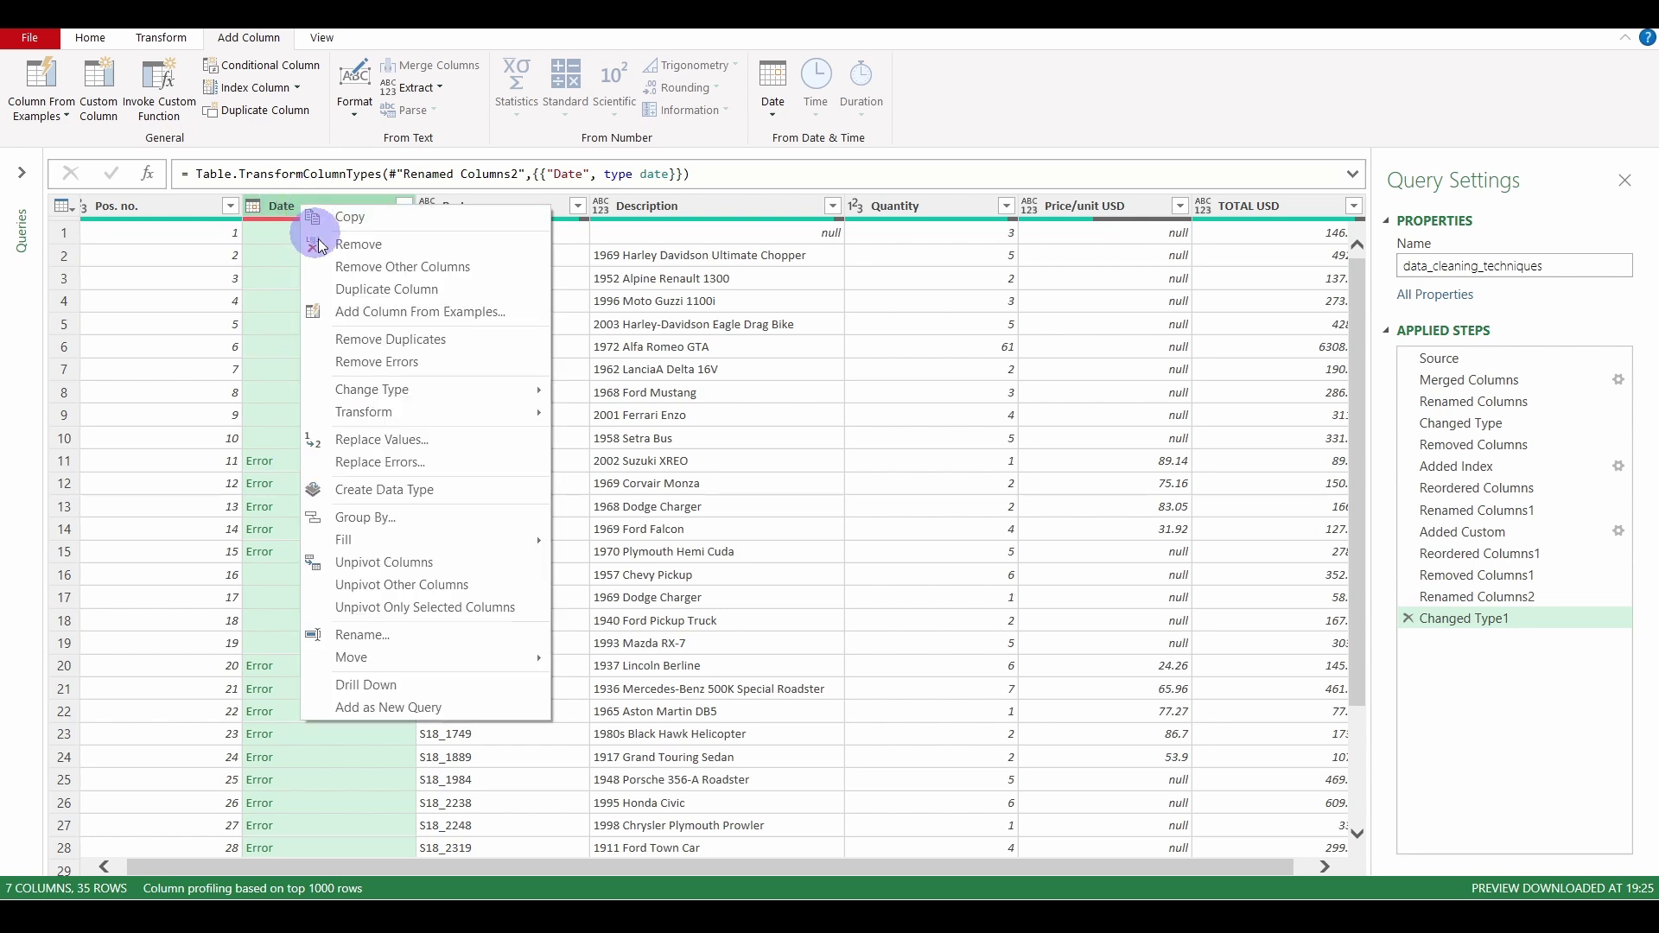
left_click(404, 462)
type("null")
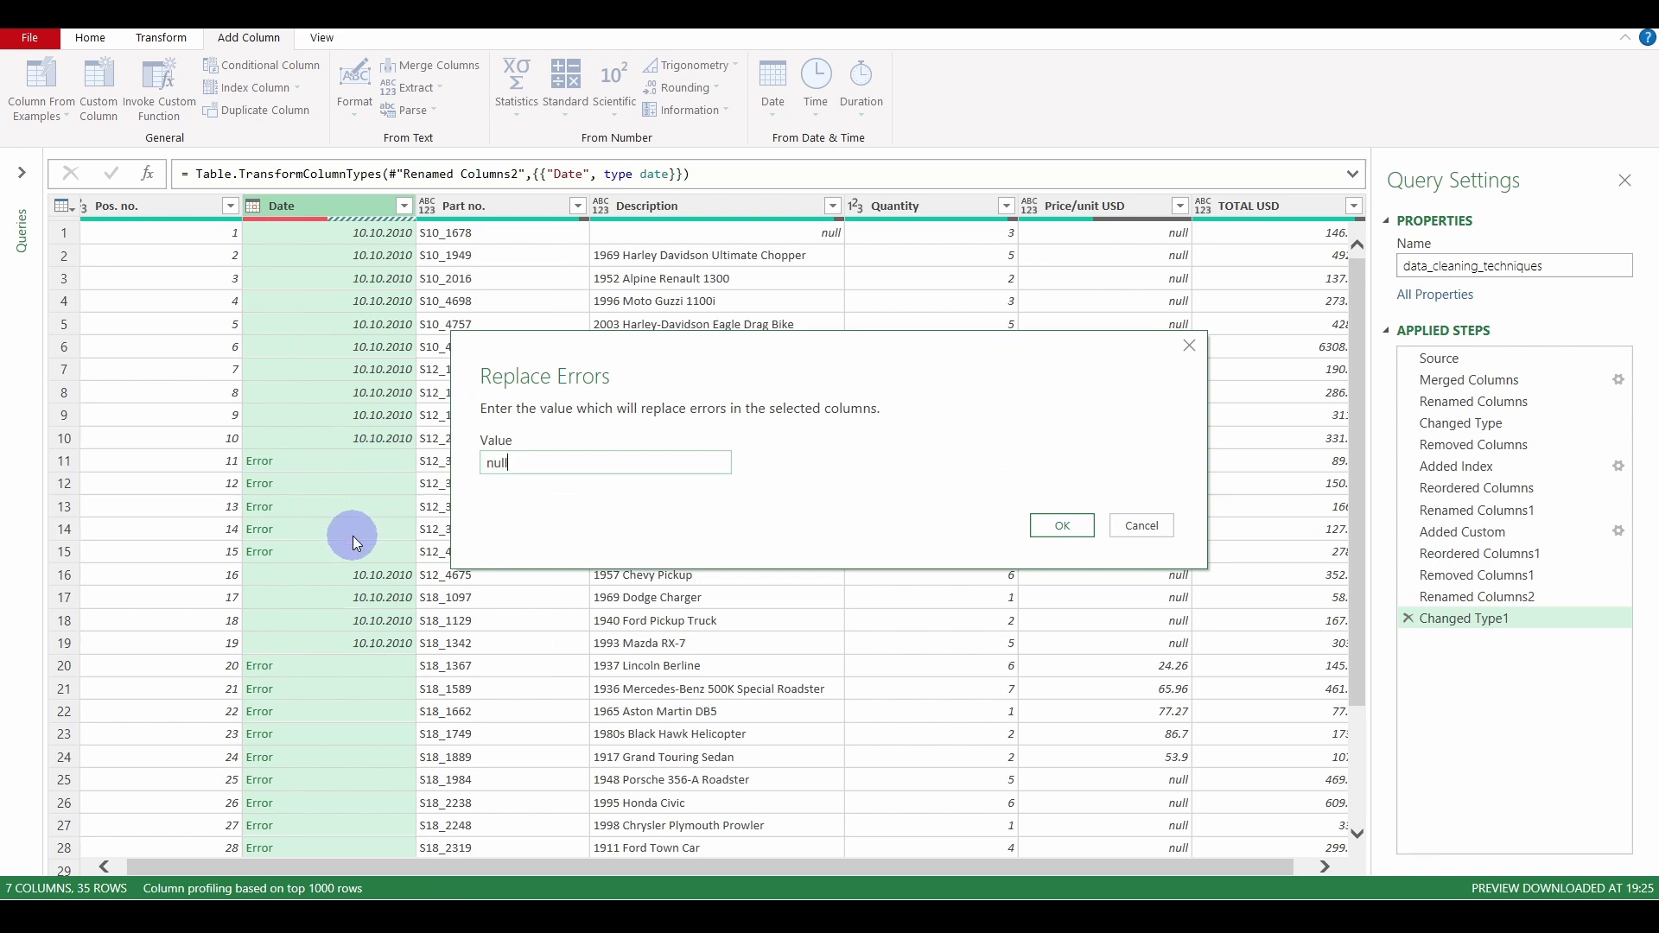
key("Return")
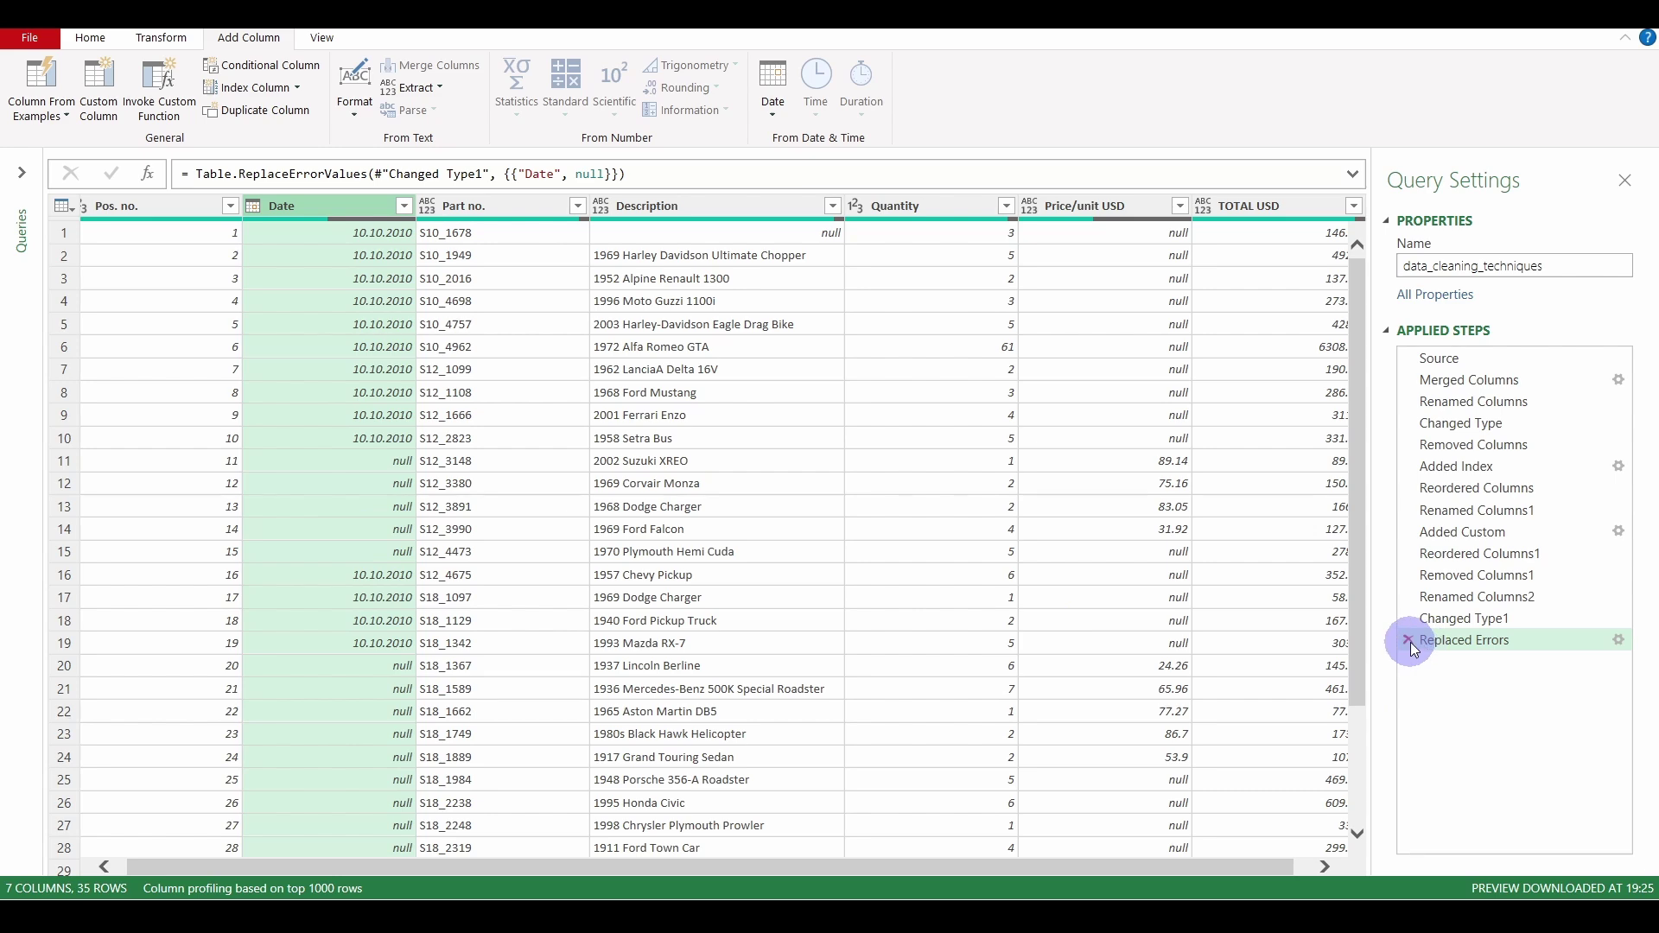
left_click(1408, 639)
- Replace the Date column's errors with 10.10.2010
right_click(350, 205)
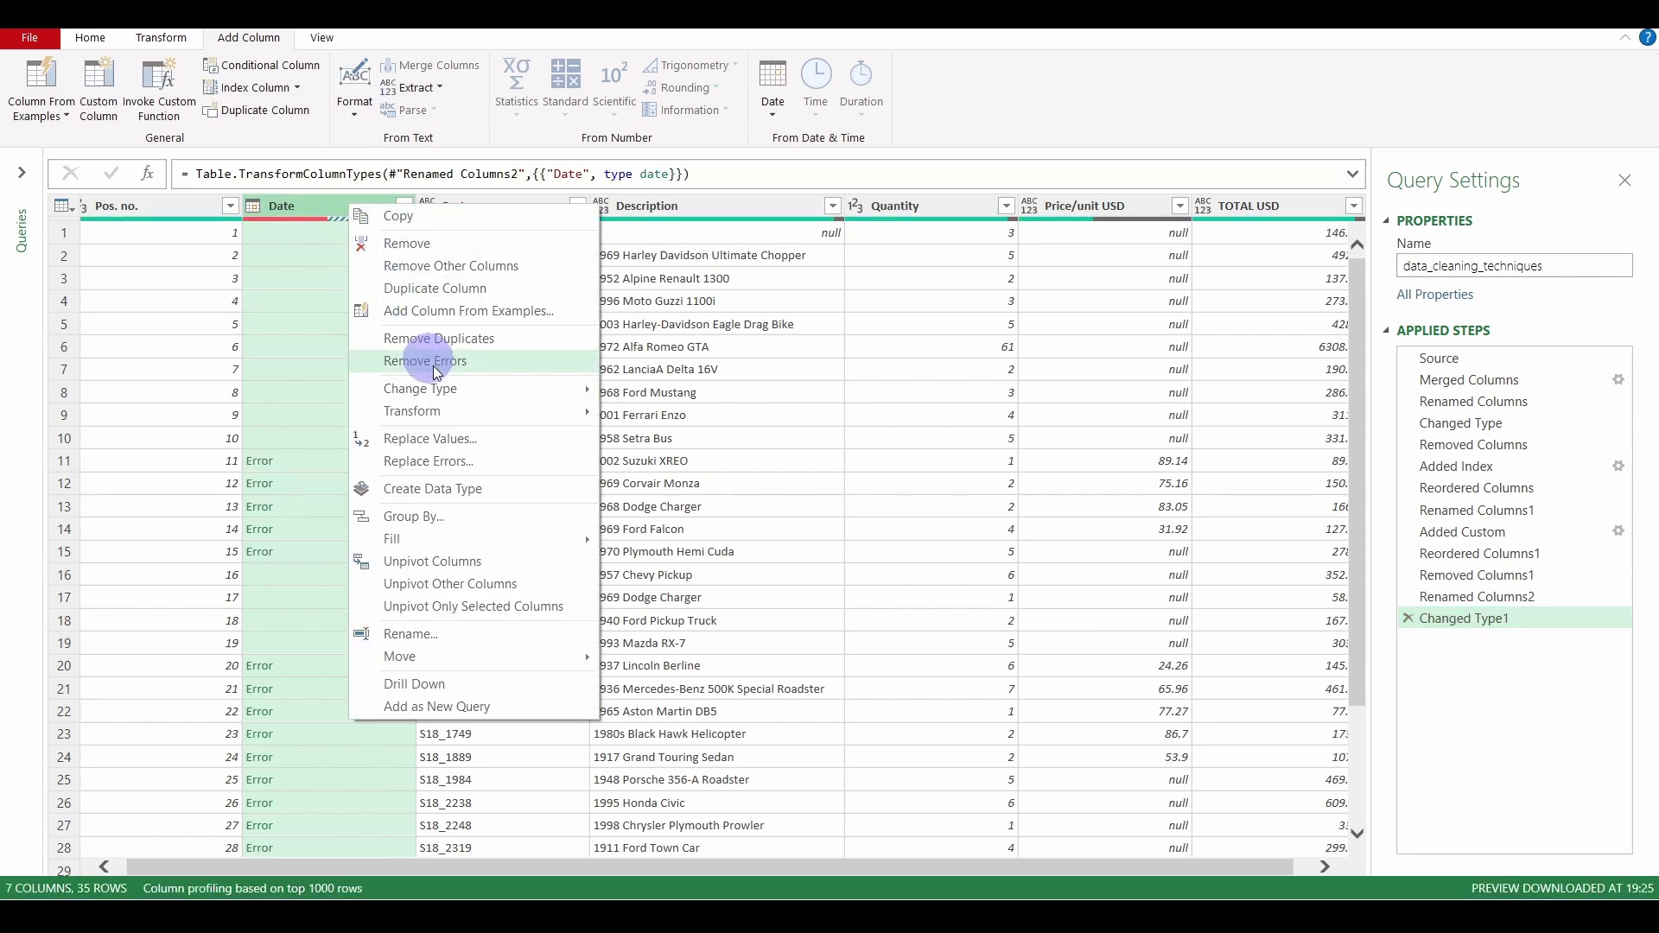
left_click(473, 463)
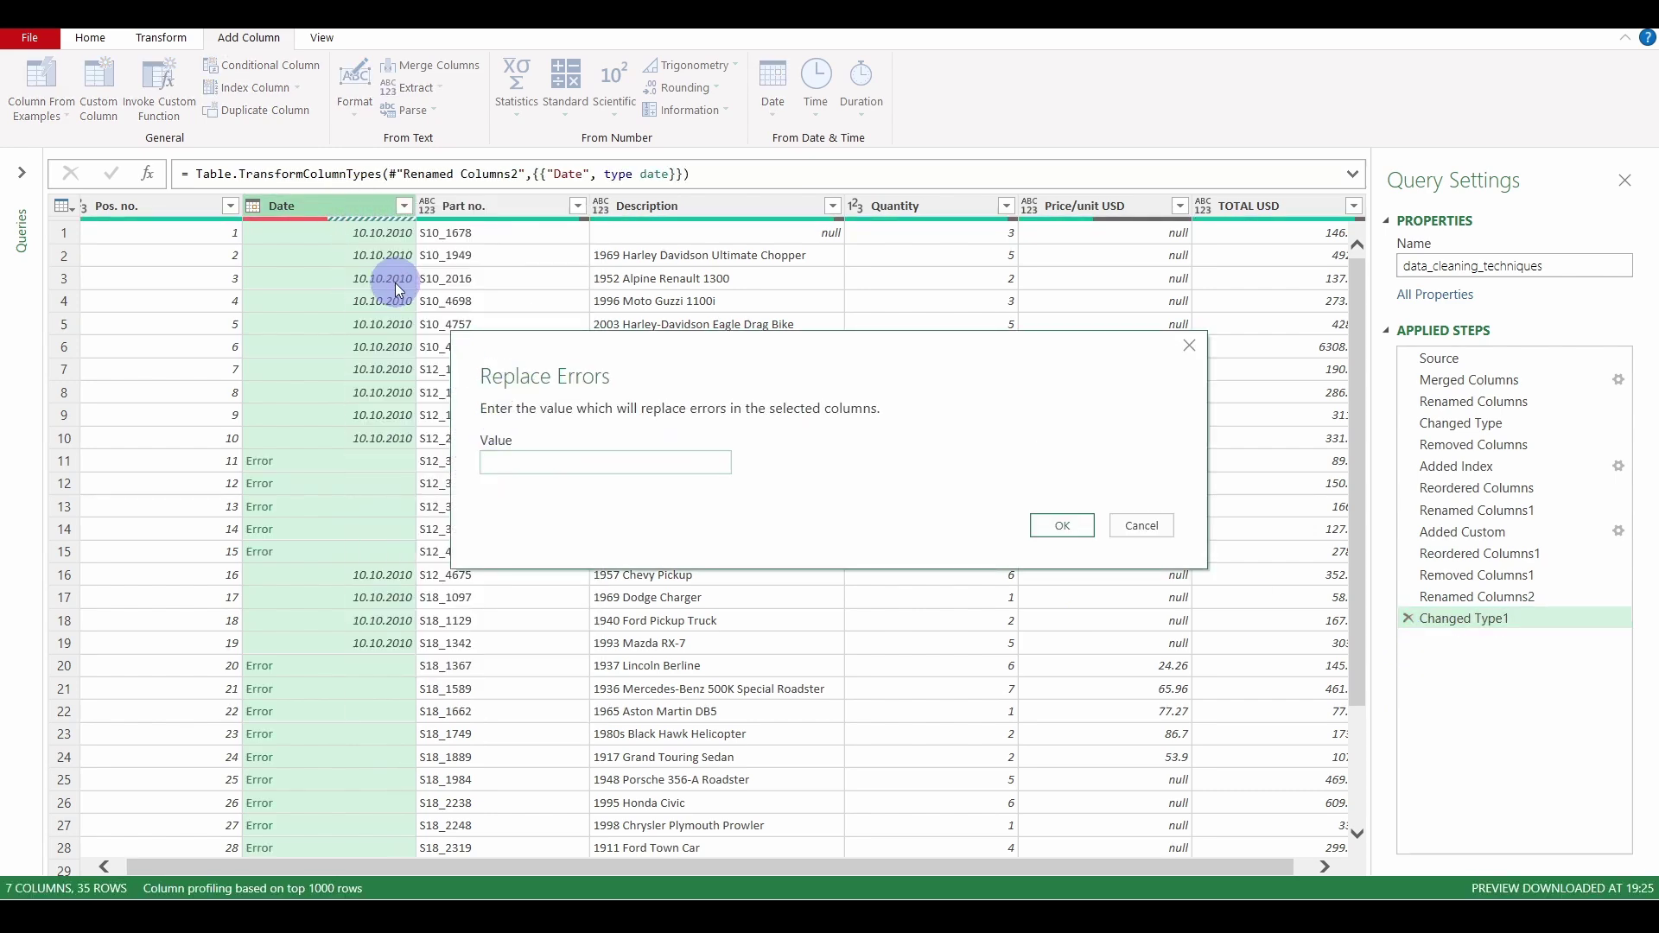
type("1")
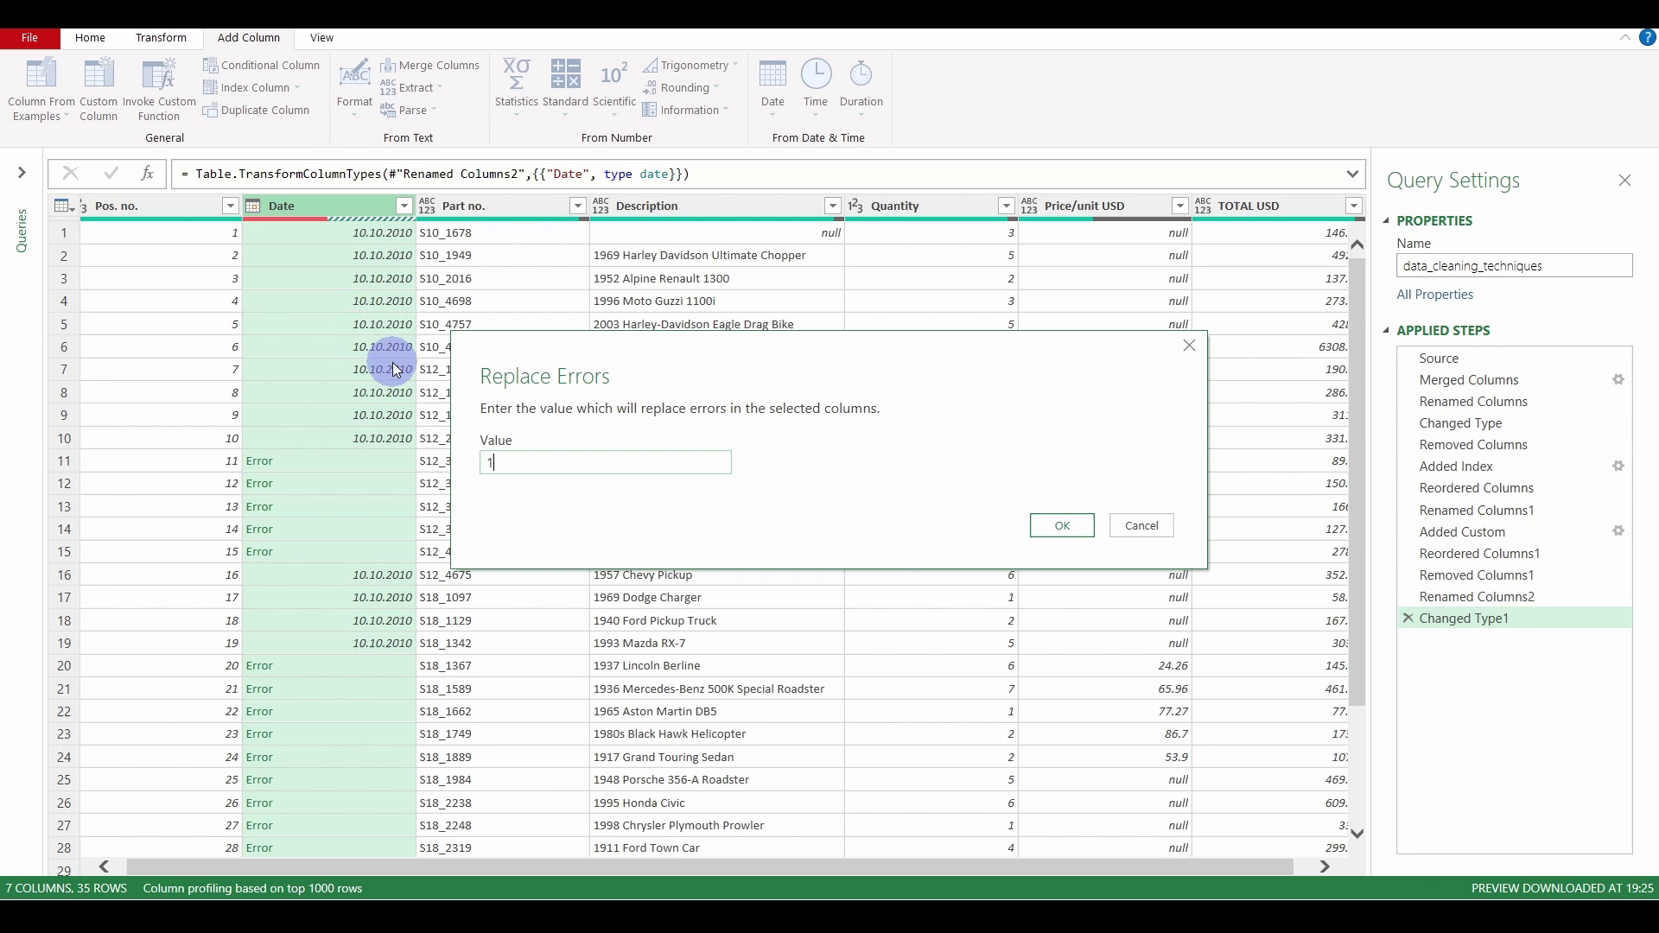
type("0.10.2010")
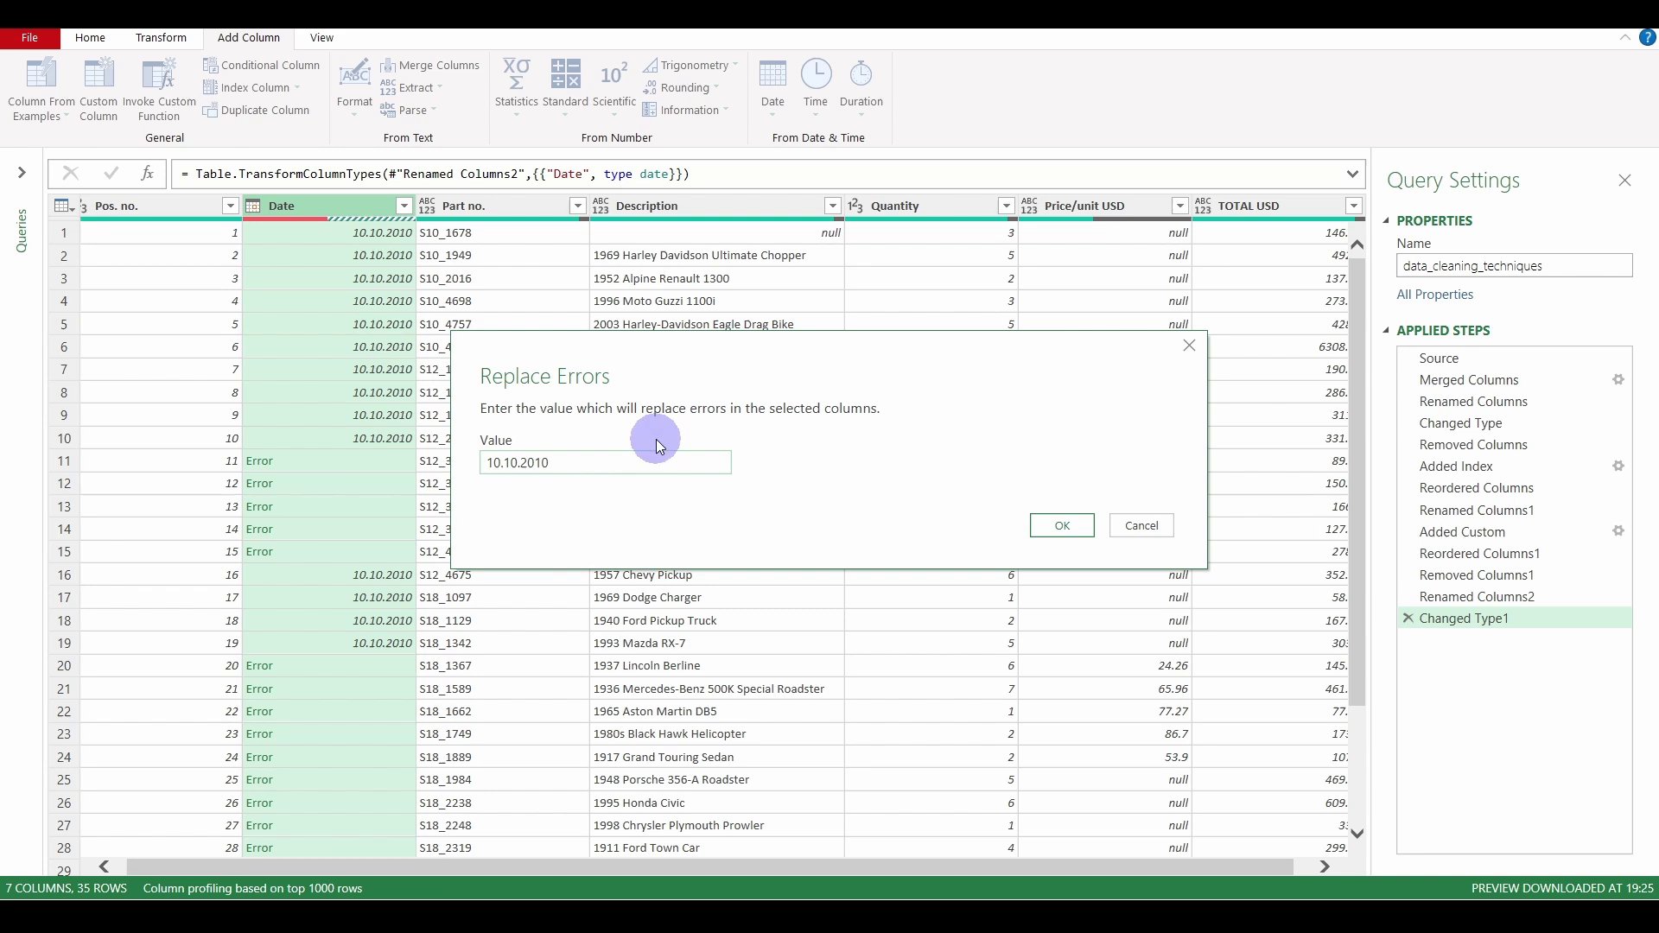
left_click(1062, 527)
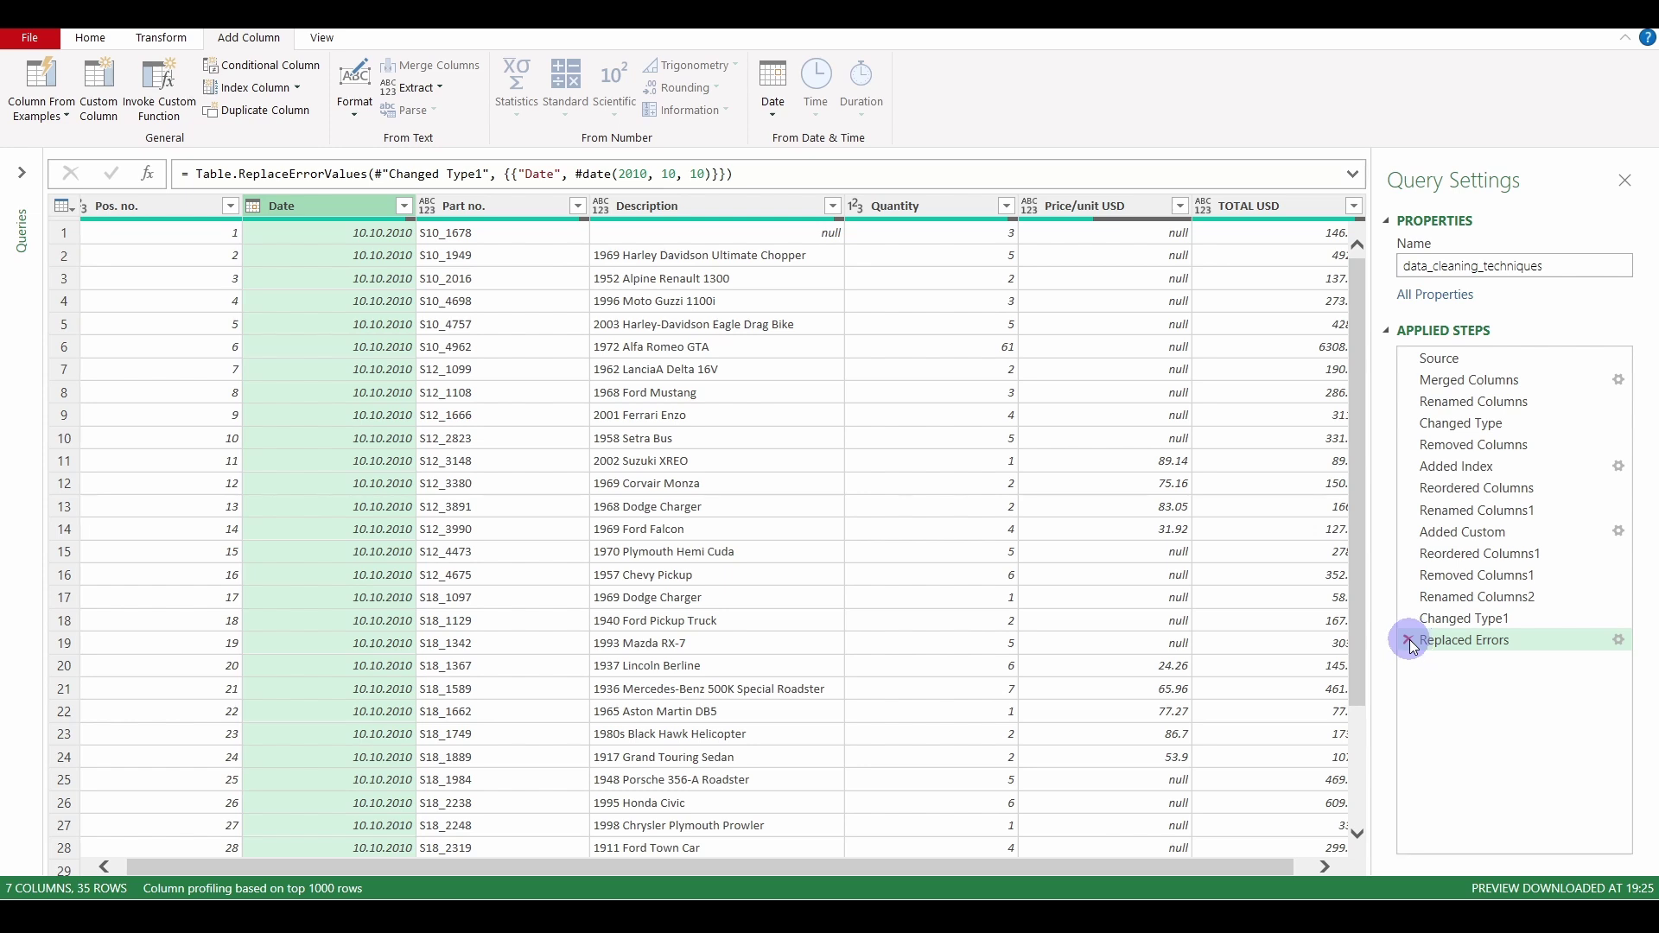
- Delete the Replaced Errors step and replace the Date errors with null instead
left_click(1408, 640)
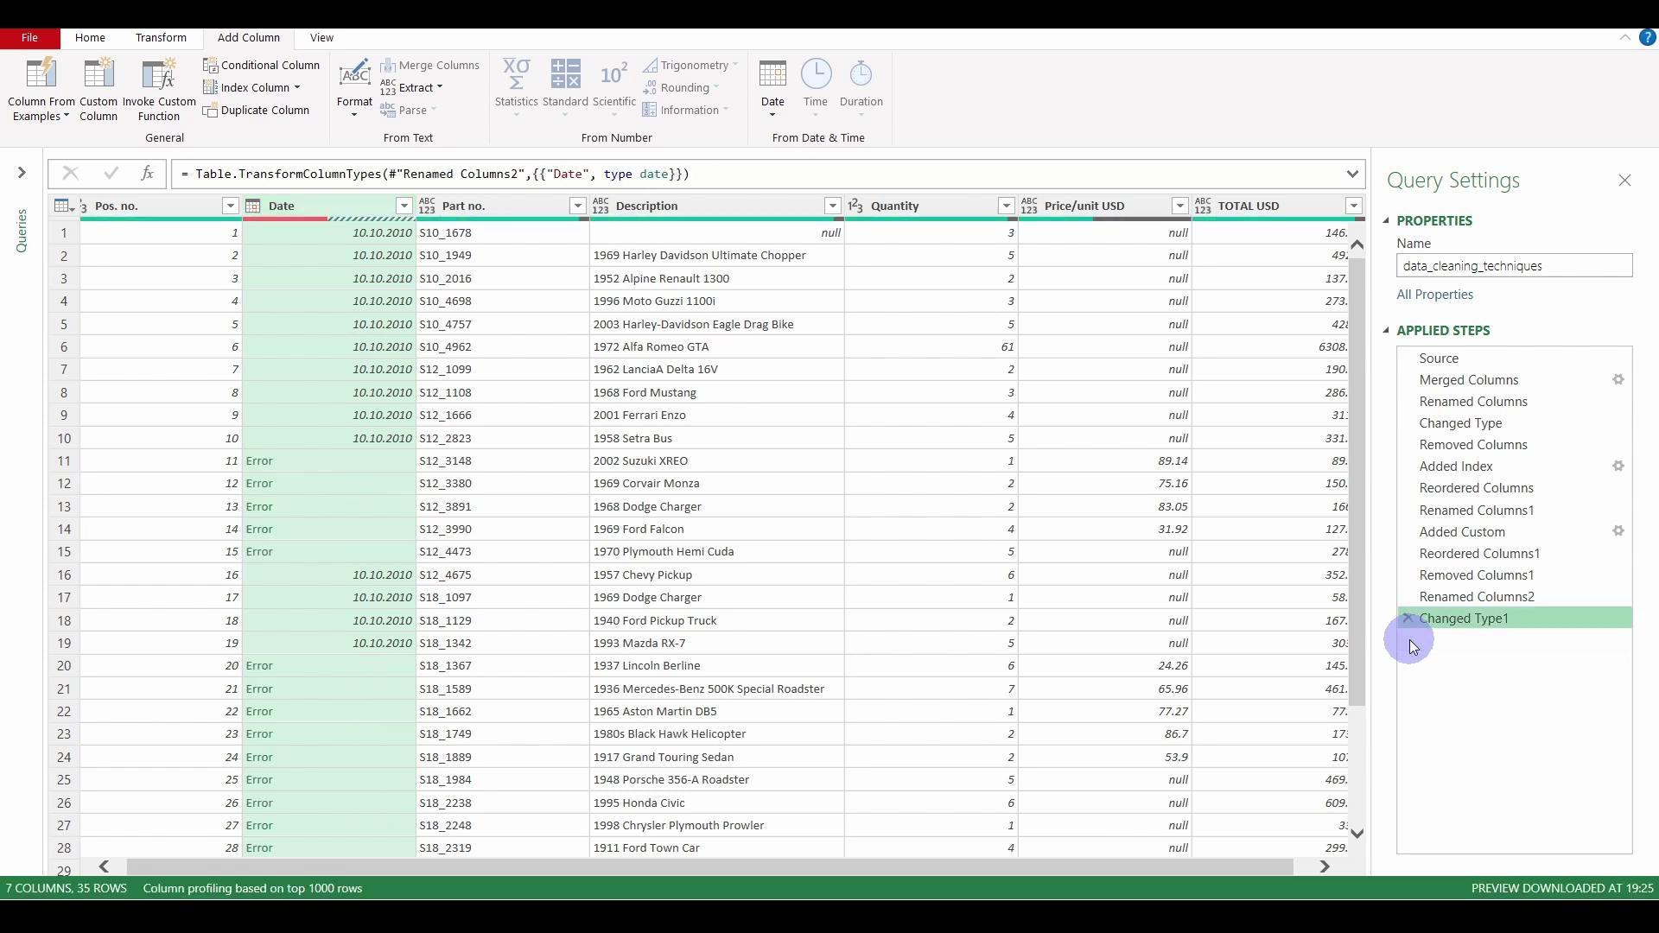
right_click(320, 208)
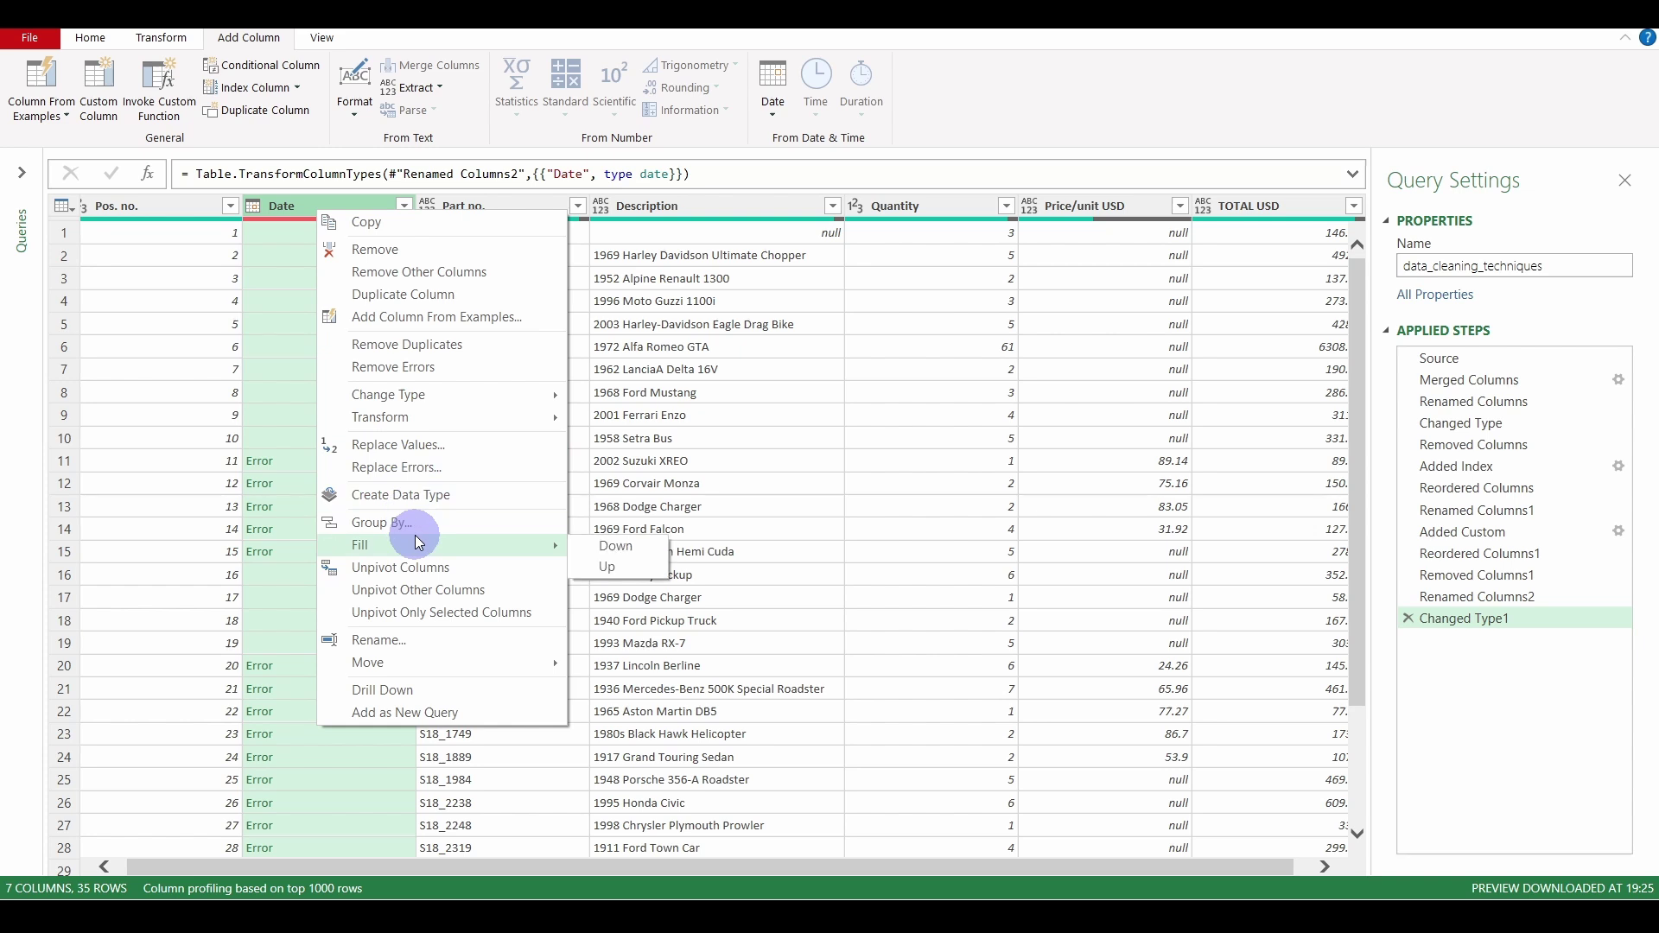
left_click(437, 469)
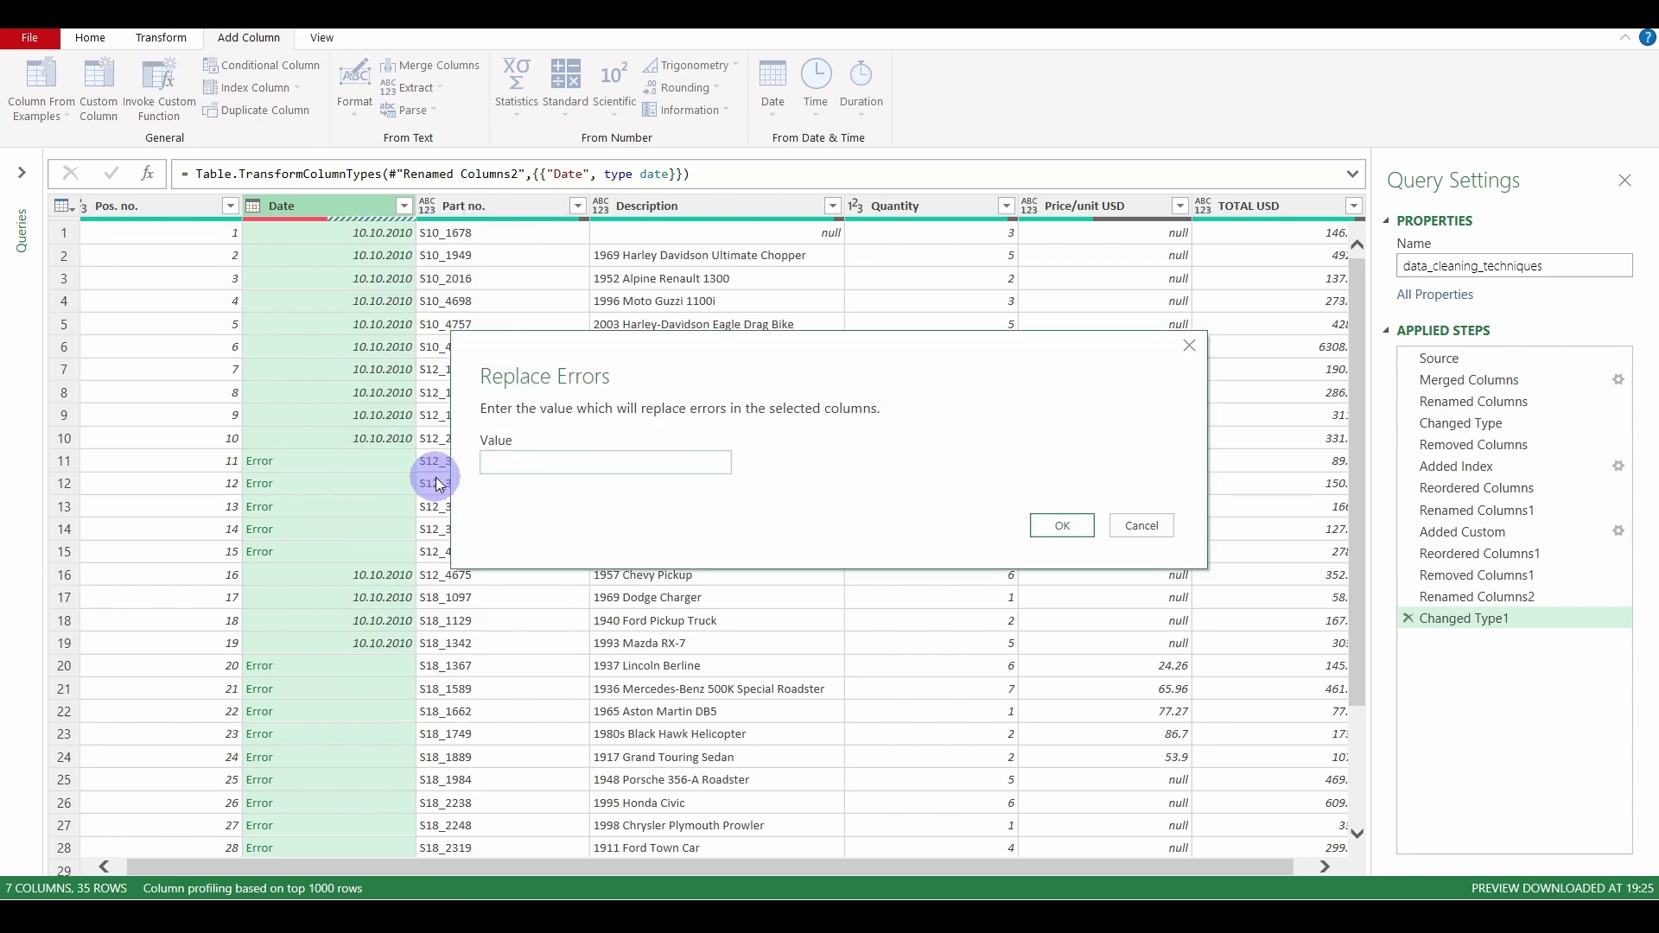
type("null")
key("Return")
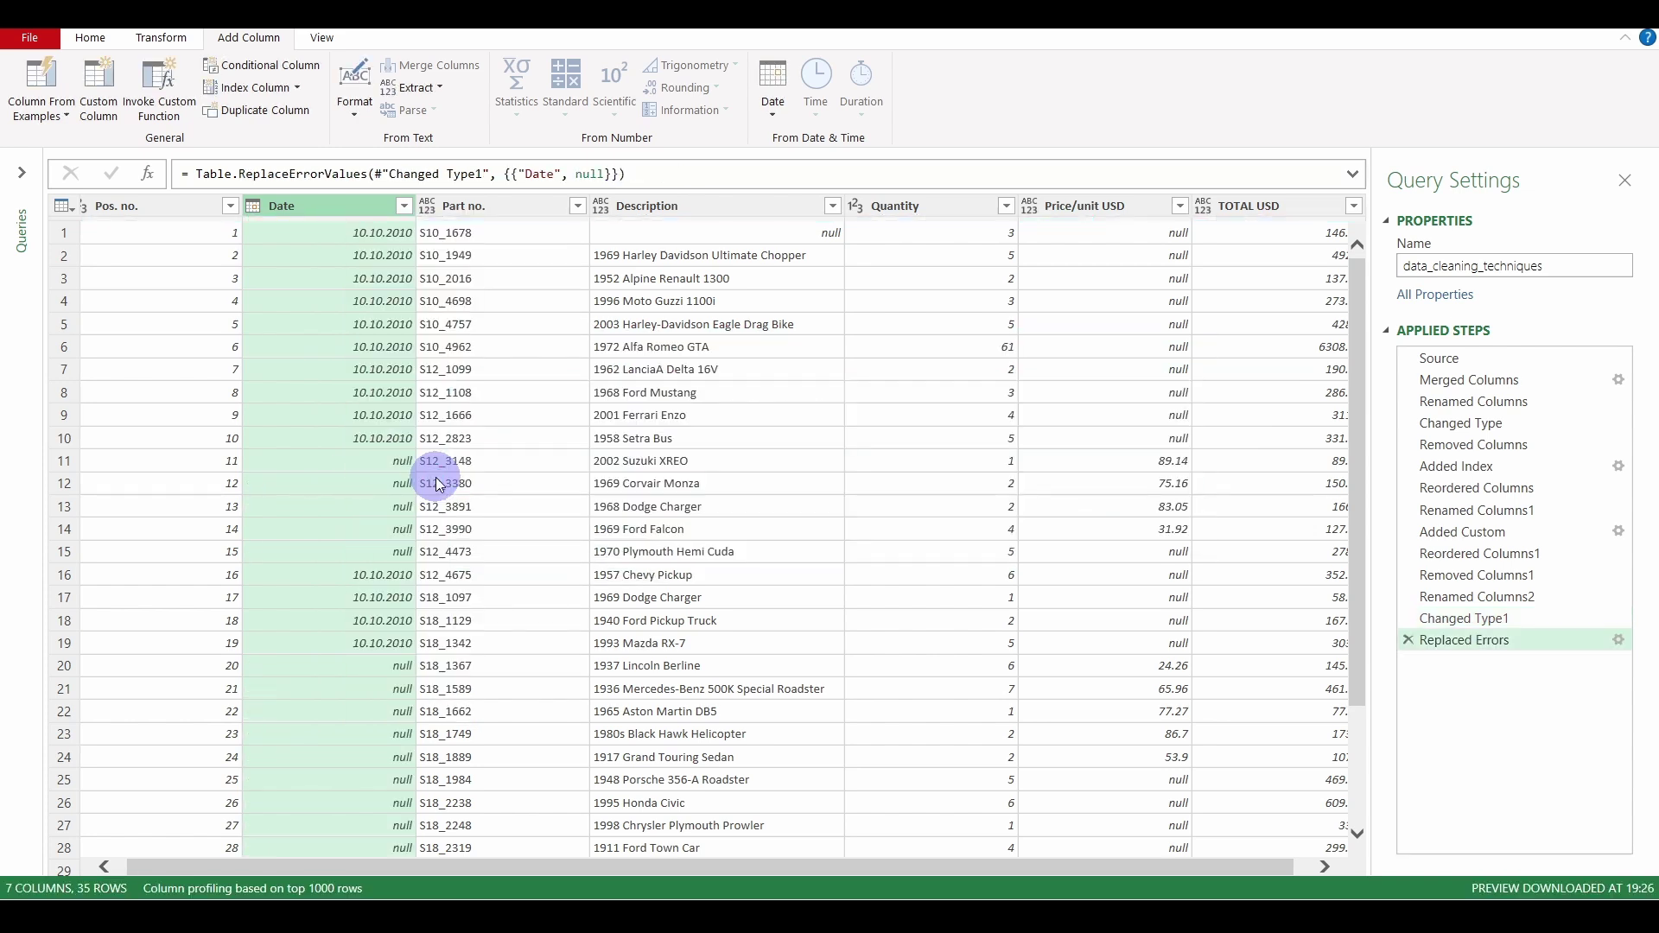
- Fill the Date column down so all 35 rows show a date
right_click(325, 214)
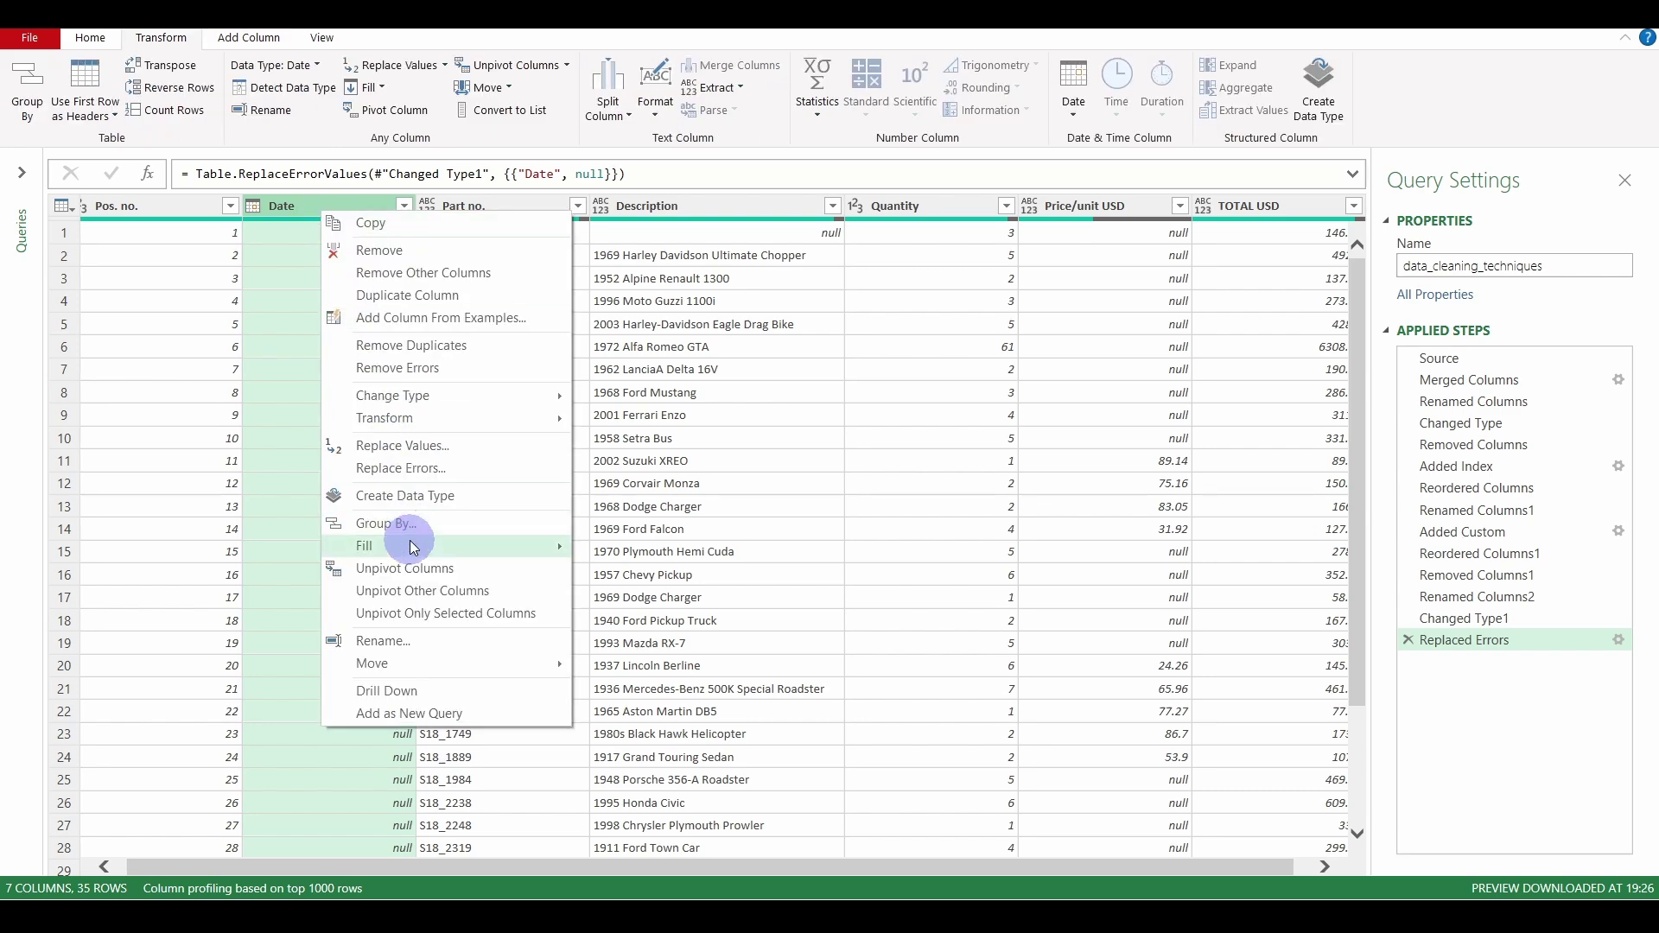
mouse_move(412, 546)
left_click(622, 549)
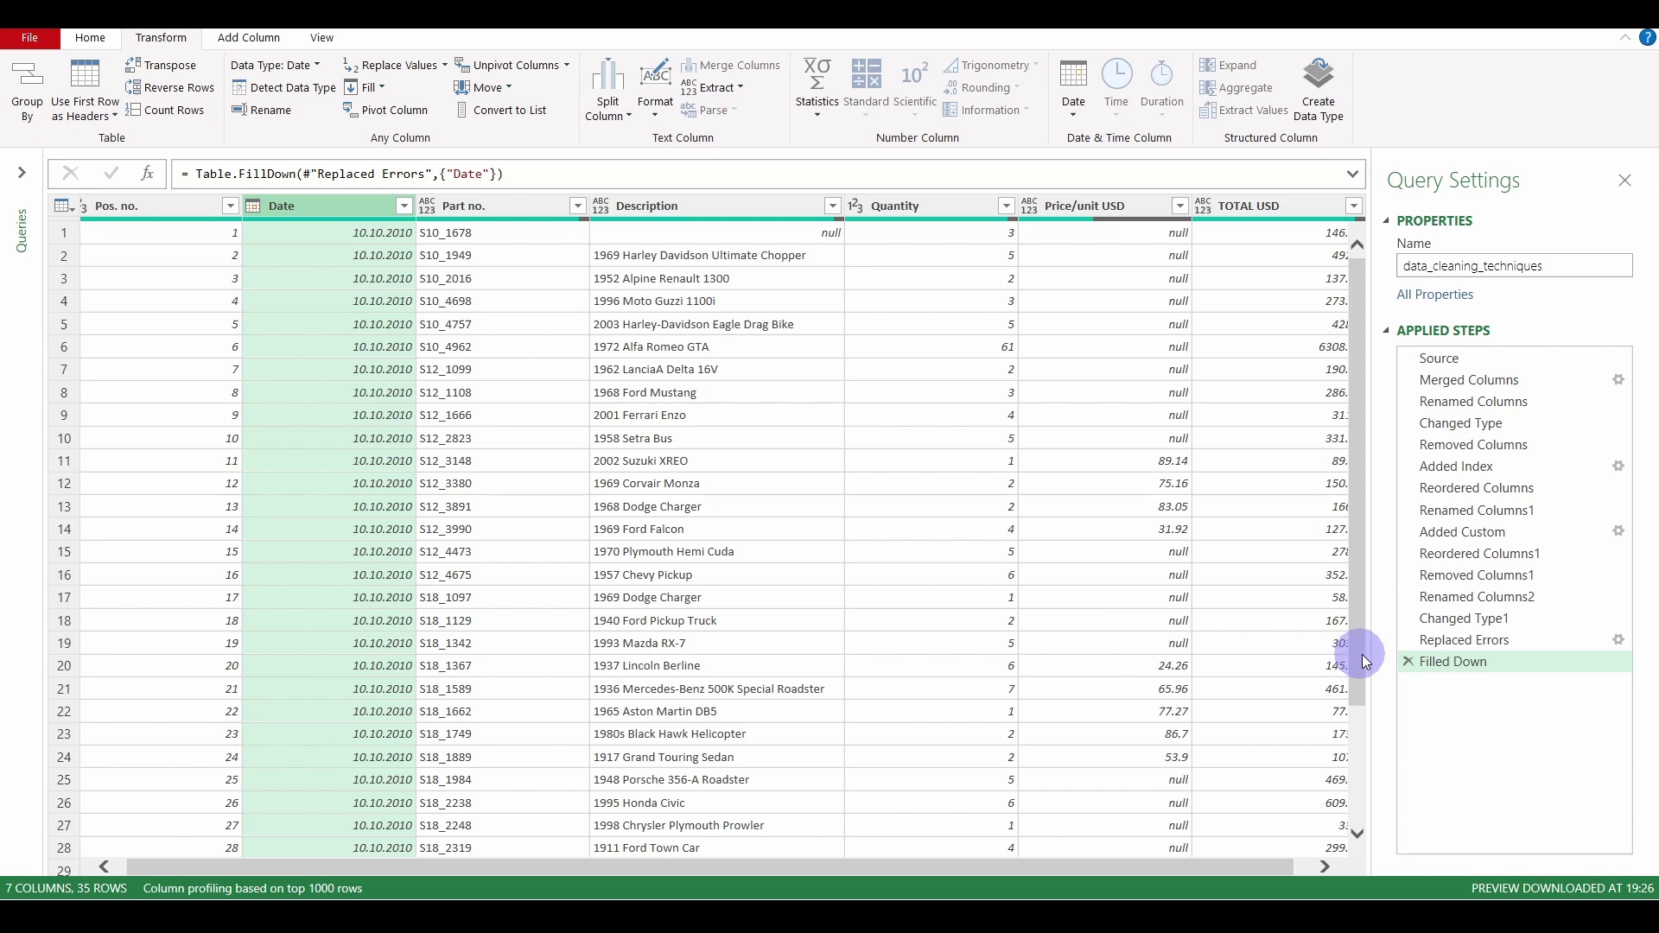
left_click(1435, 648)
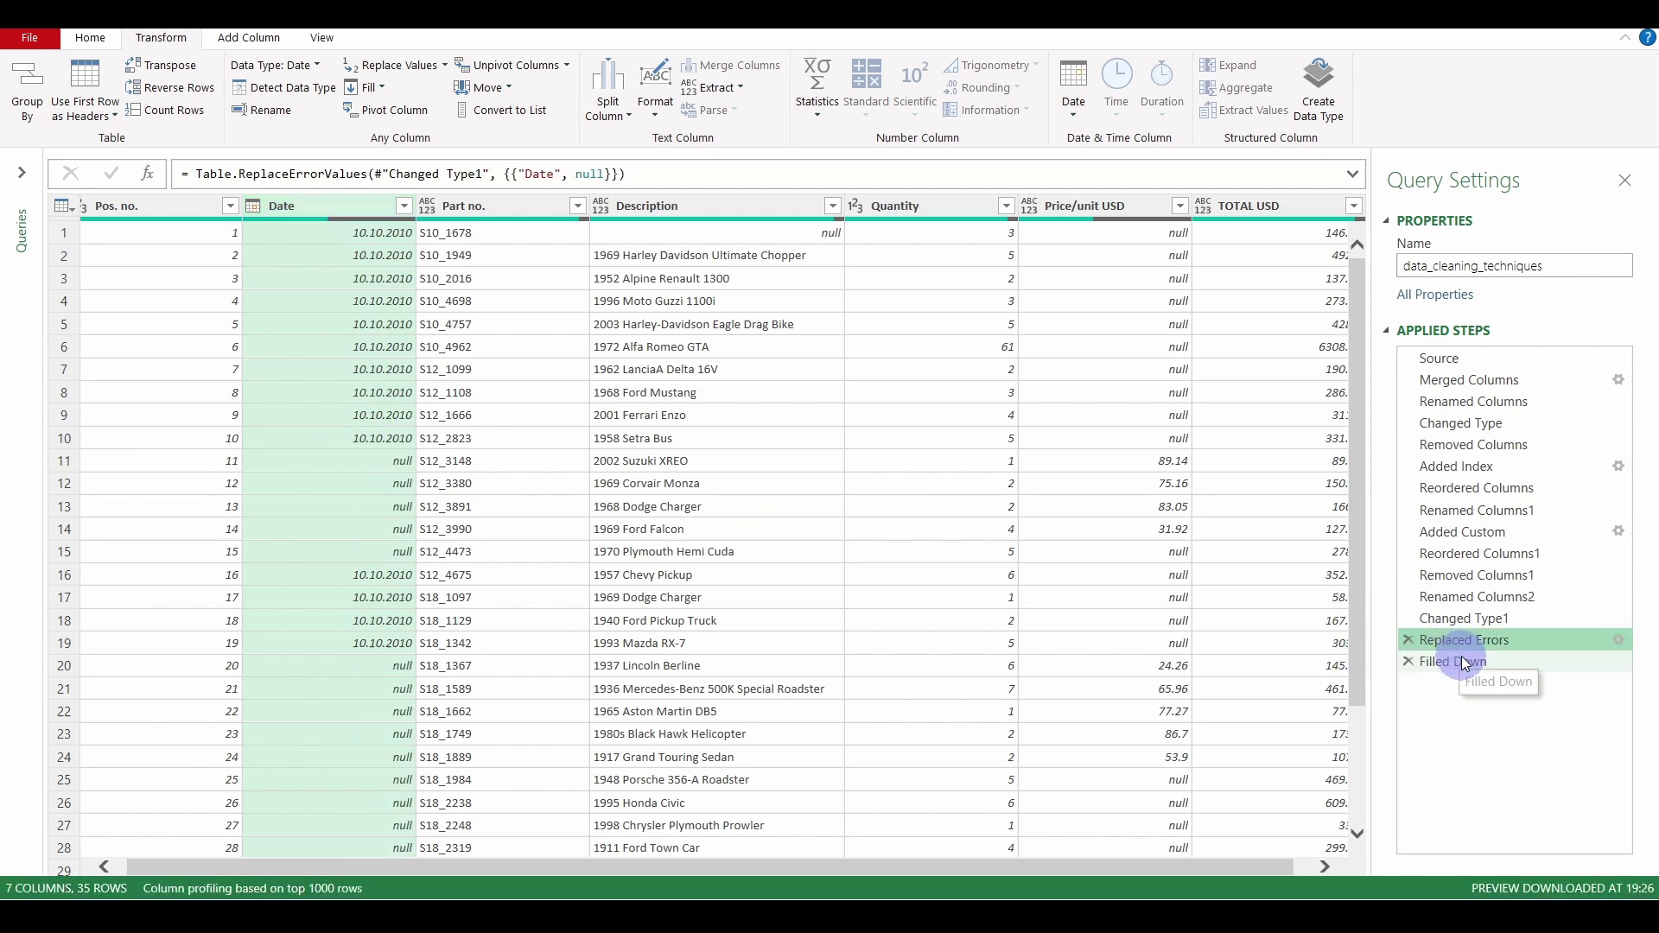
left_click(1511, 661)
scroll(363, 480, "down", 3)
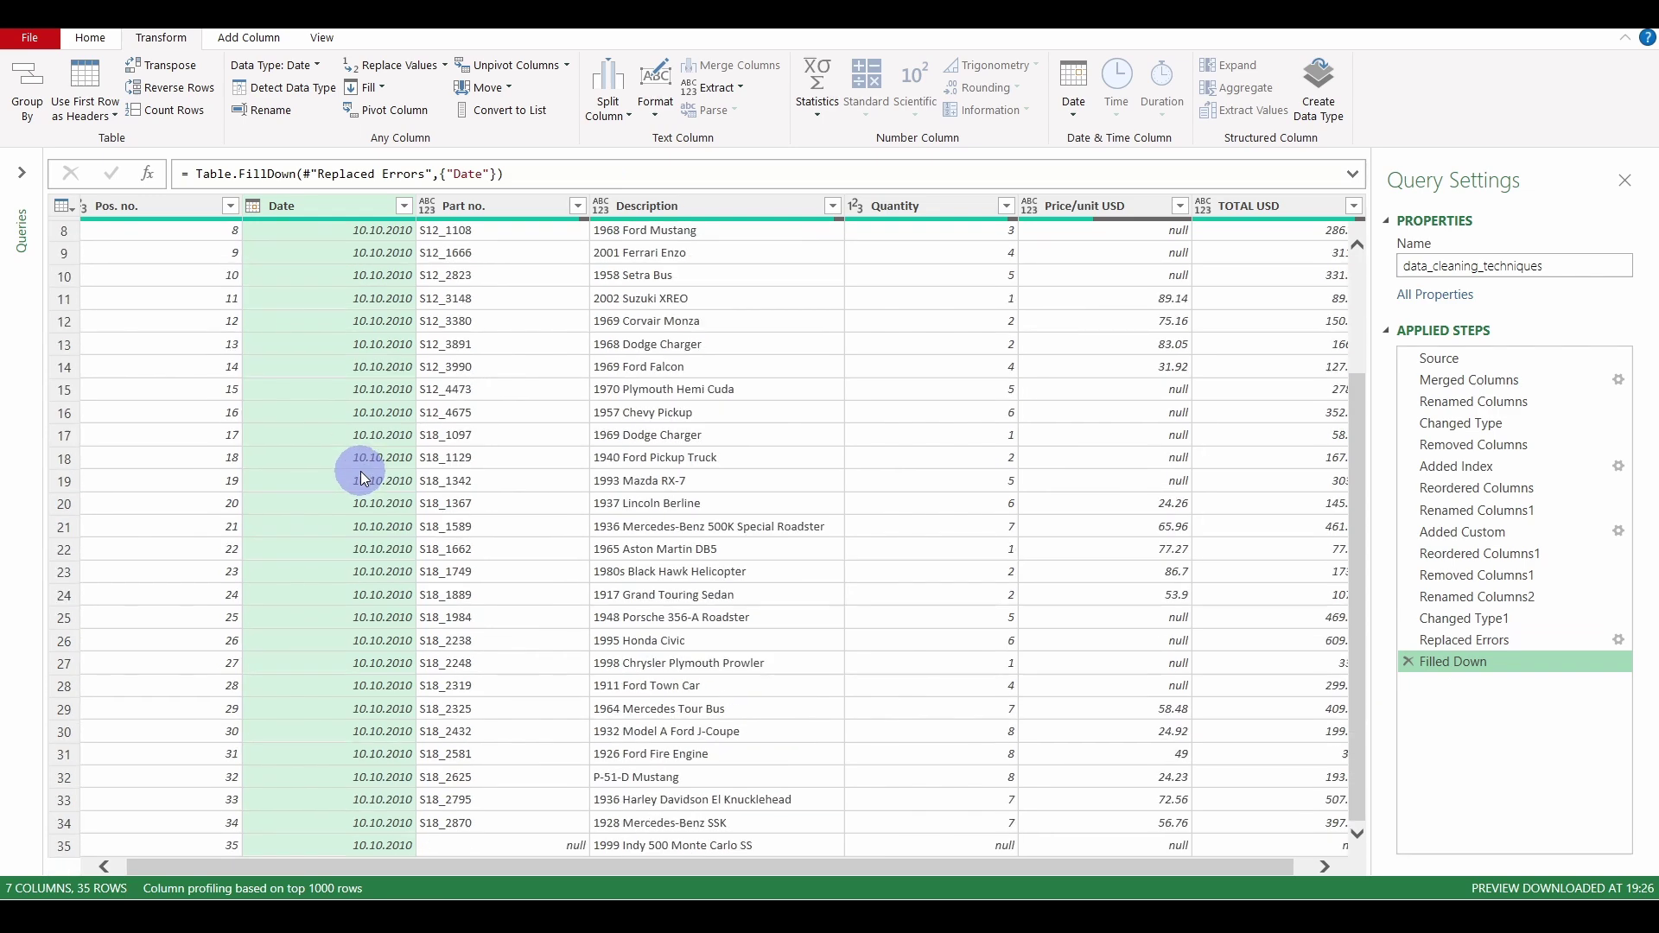
scroll(362, 477, "up", 3)
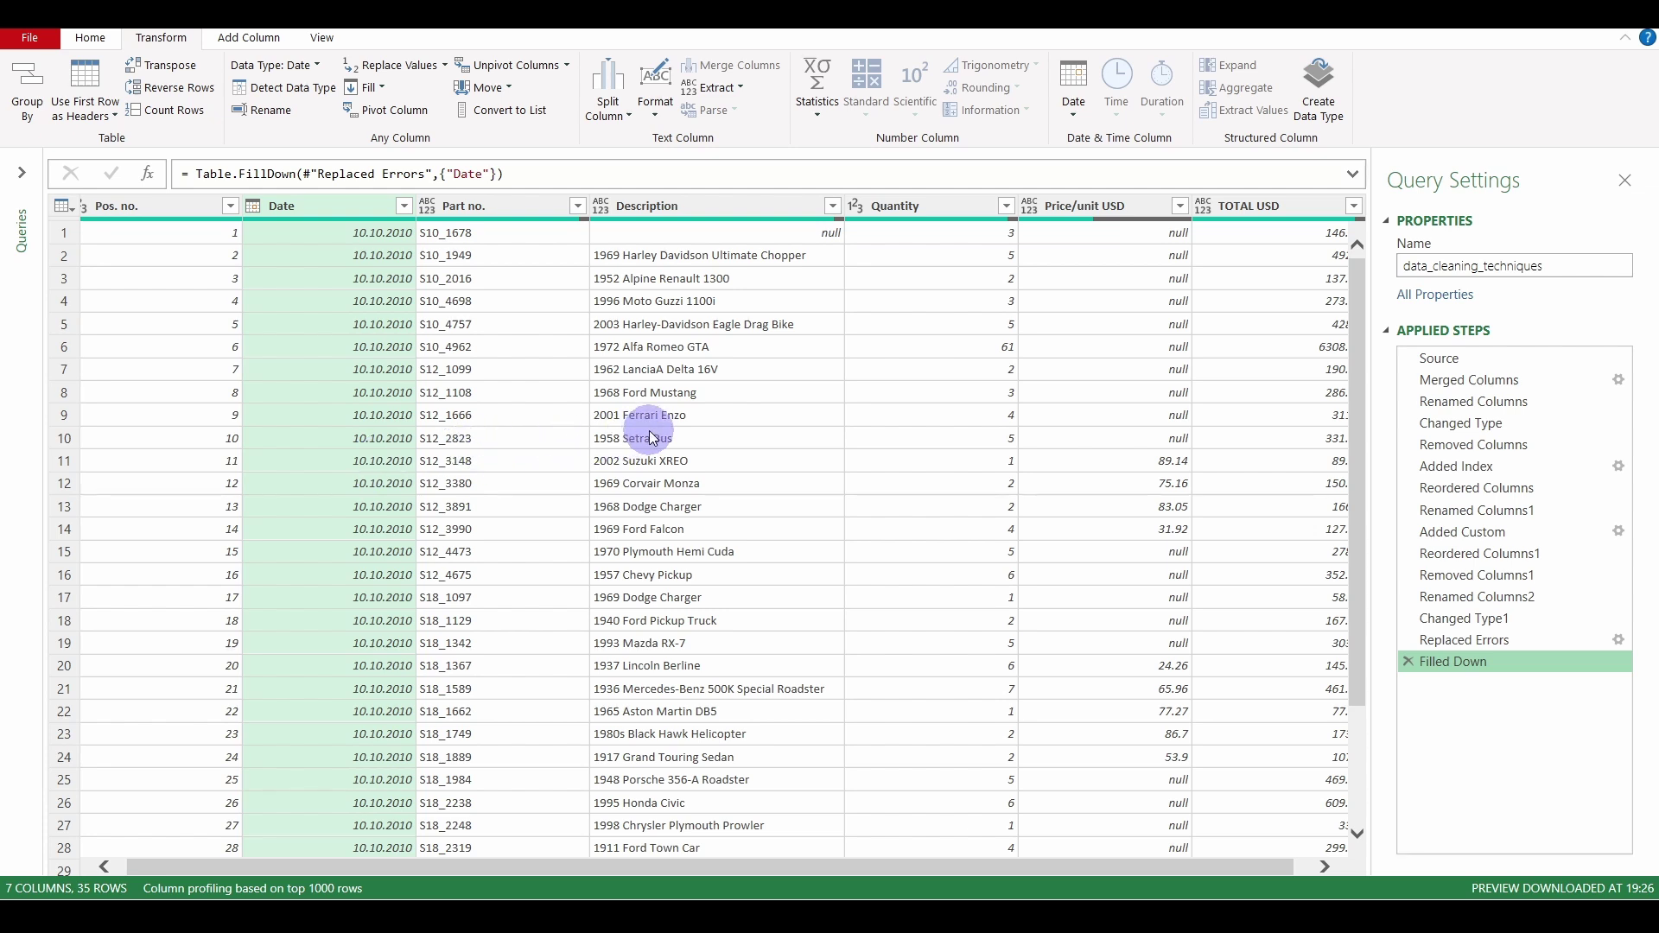
scroll(685, 439, "down", 3)
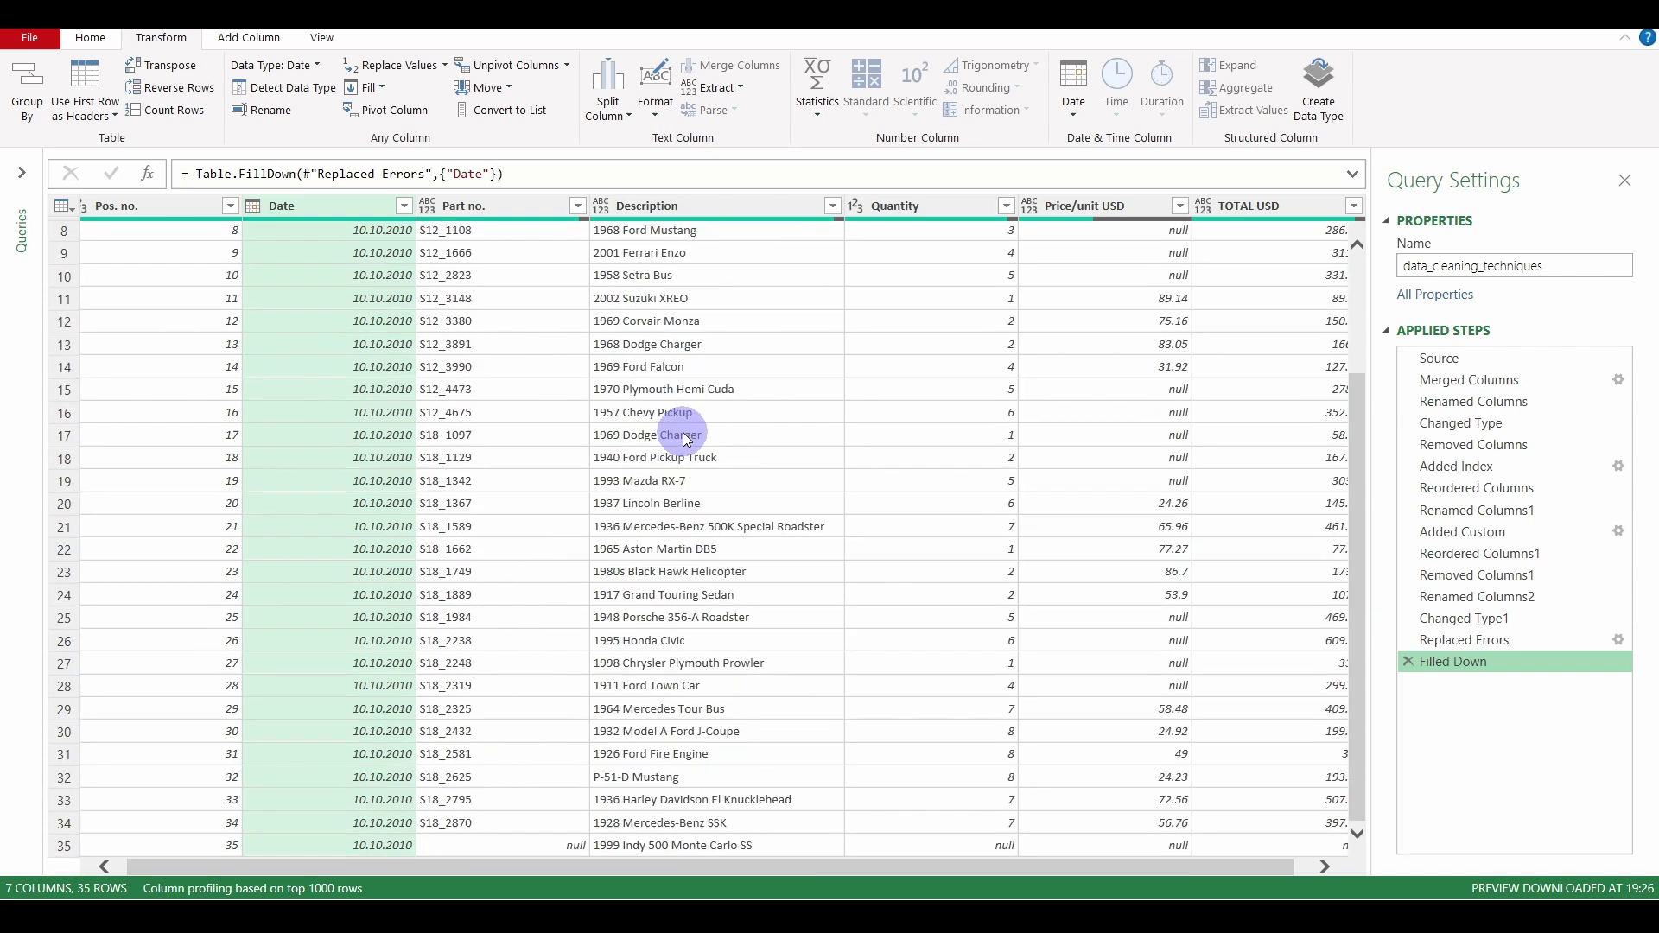
scroll(686, 439, "up", 3)
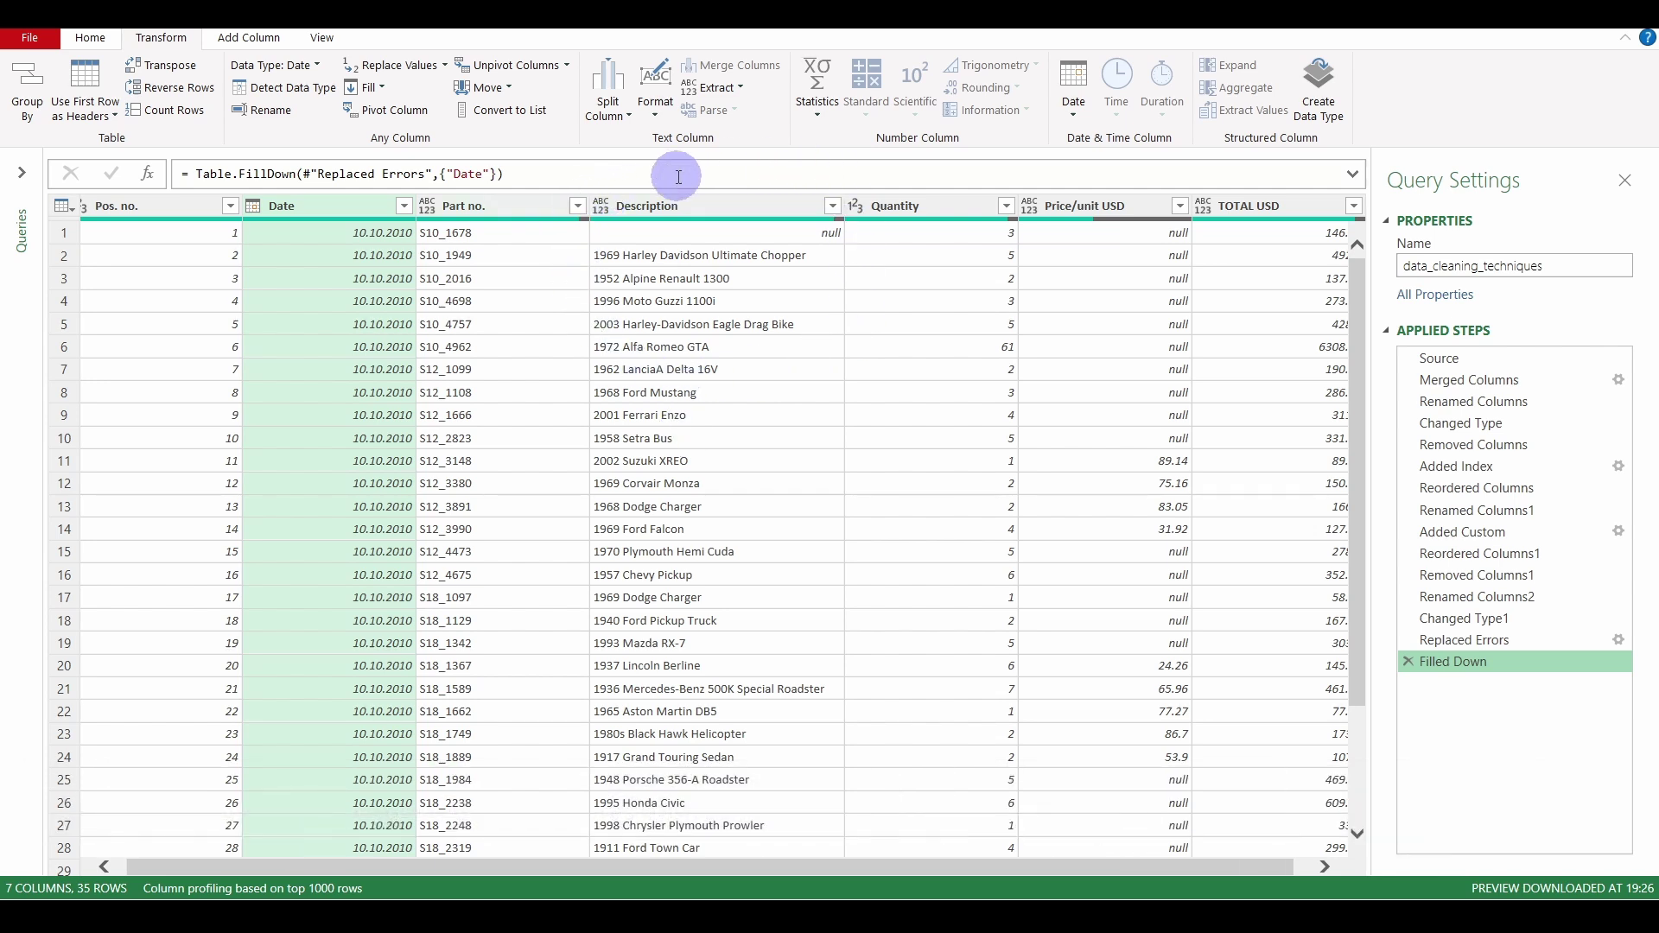
- Add two index columns, one starting at 1 and one starting at 0
left_click(258, 38)
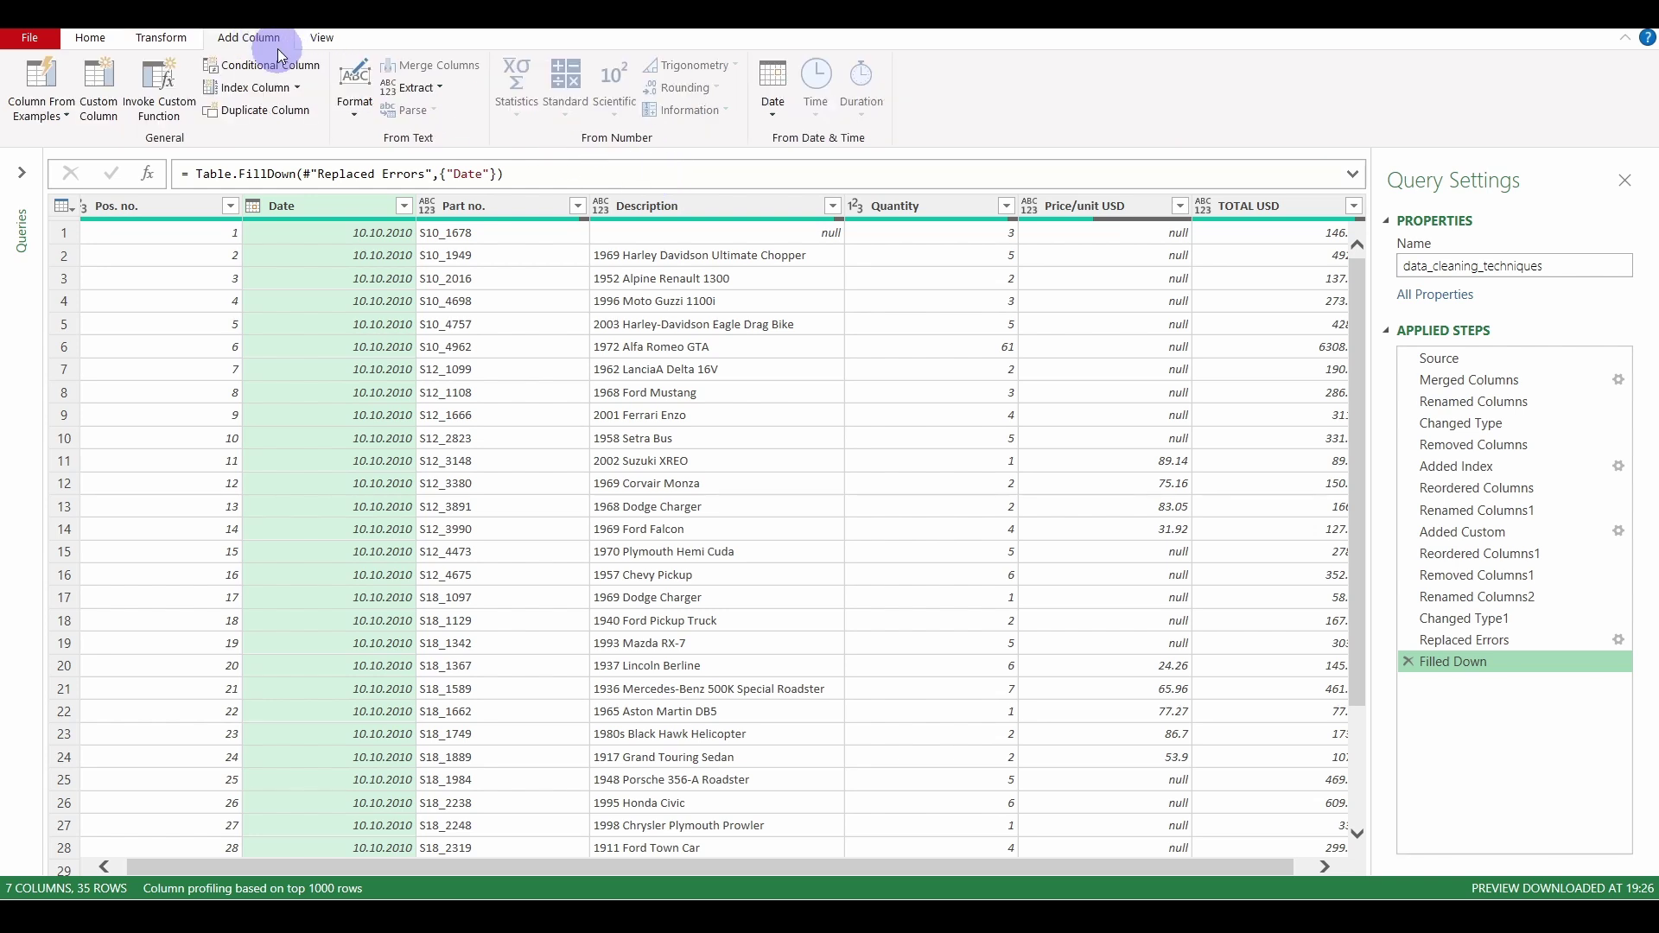
left_click(296, 88)
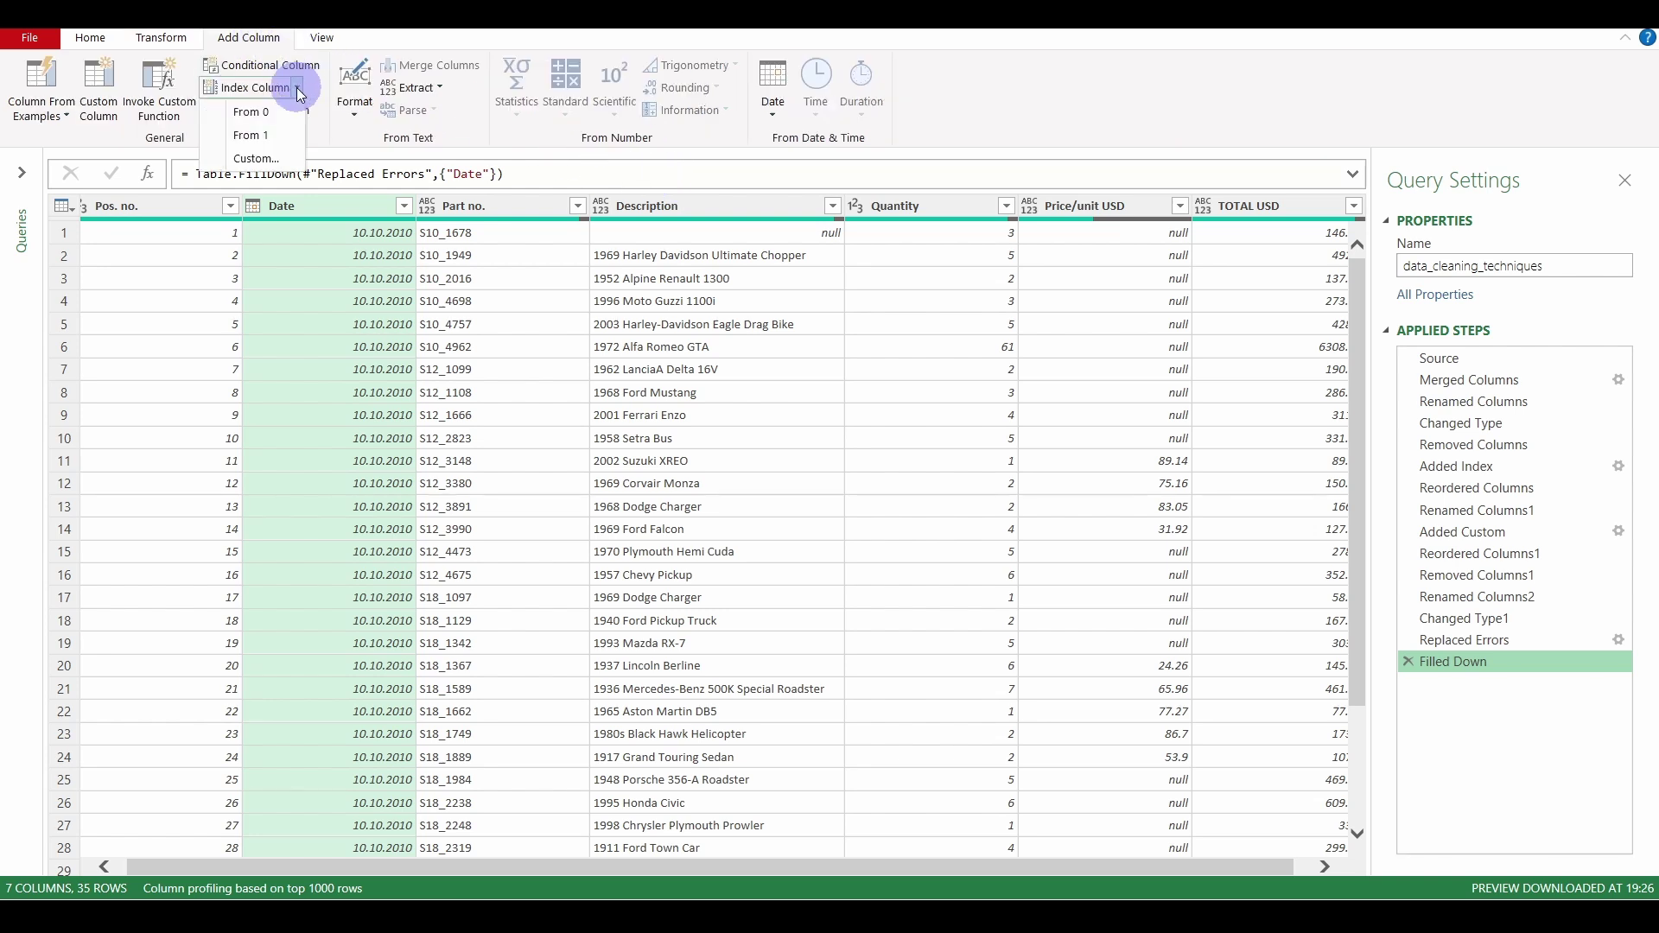
left_click(267, 135)
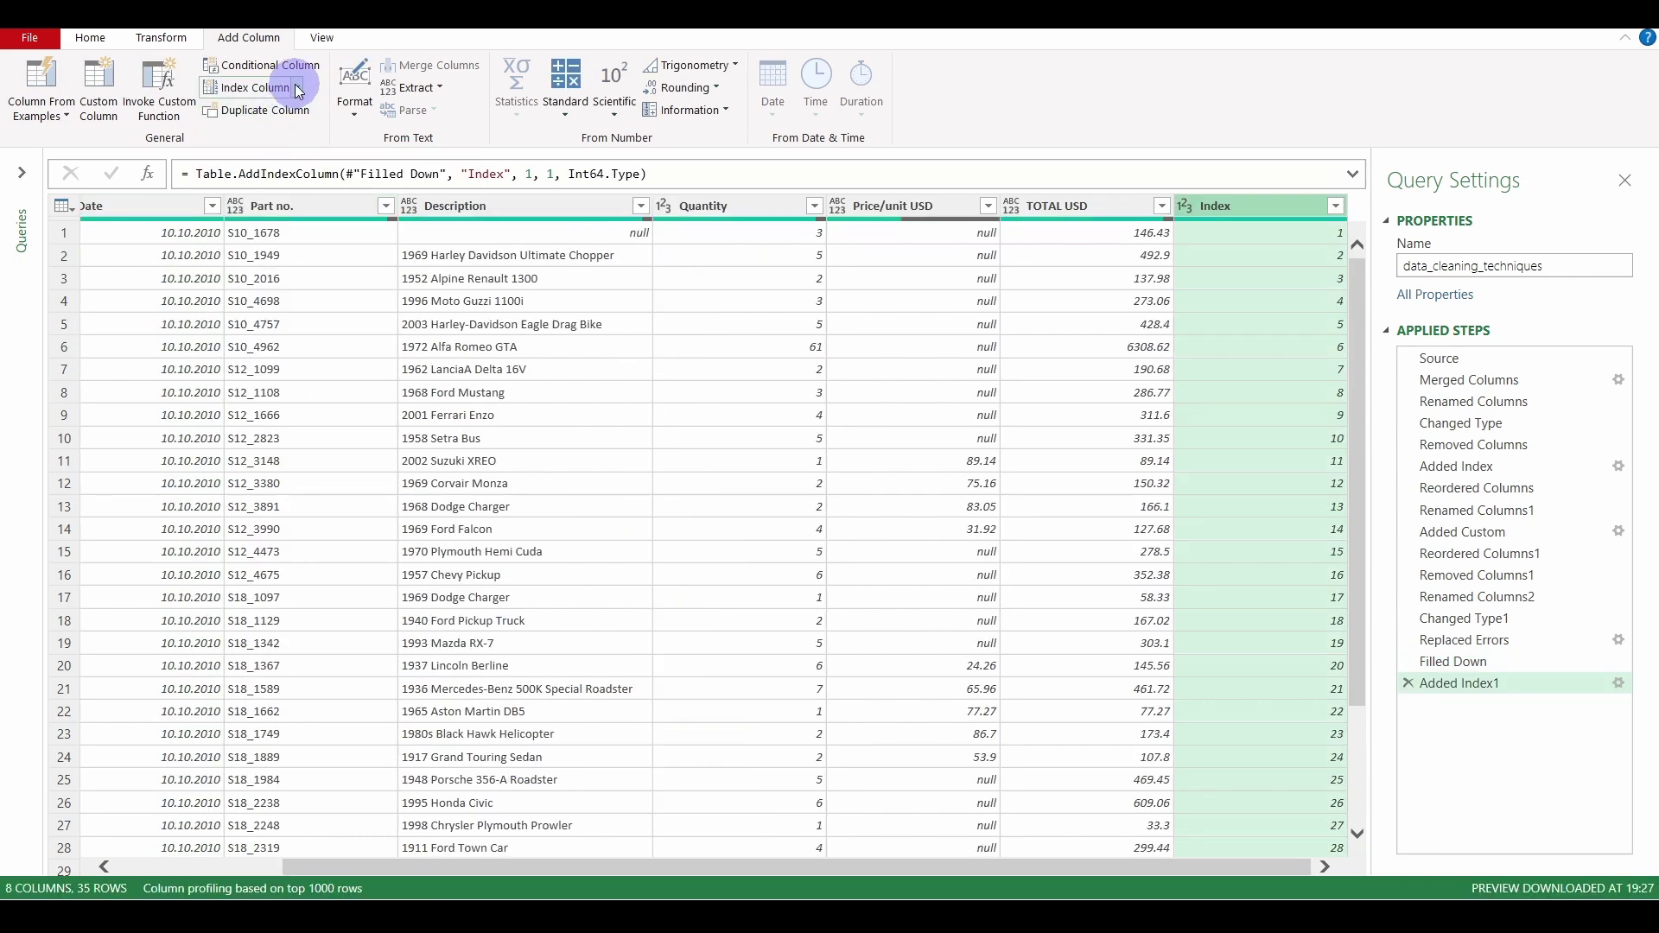
left_click(296, 87)
left_click(265, 112)
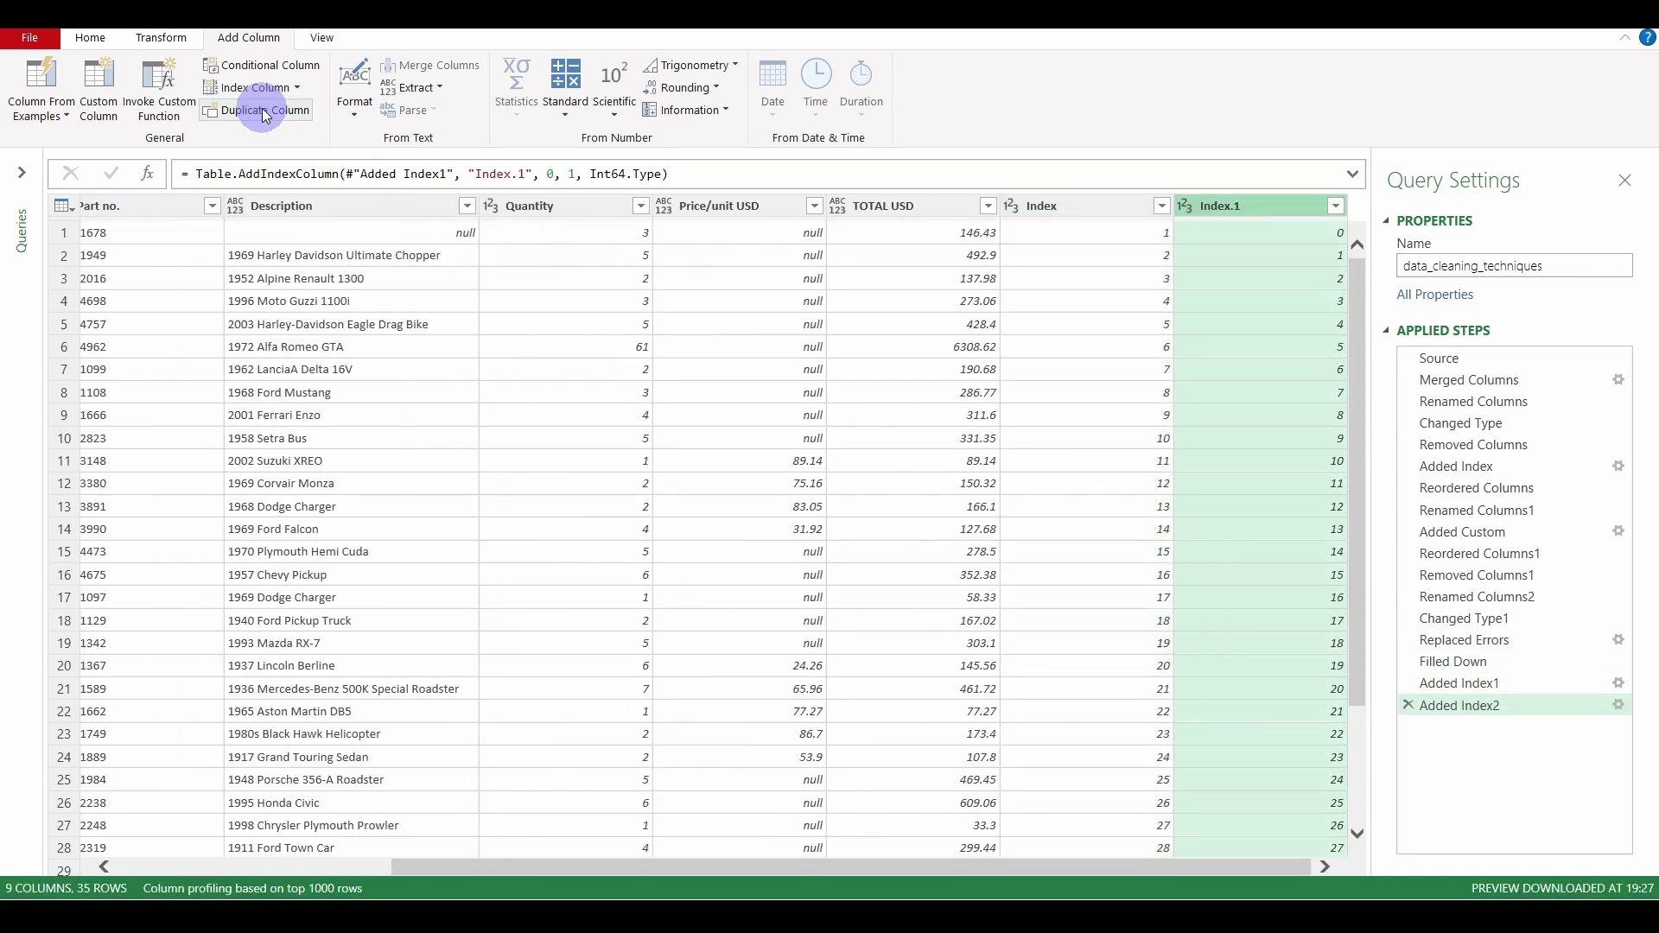
- Left-outer merge data_cleaning_techniques with itself, matching Index to Index.1
left_click(92, 38)
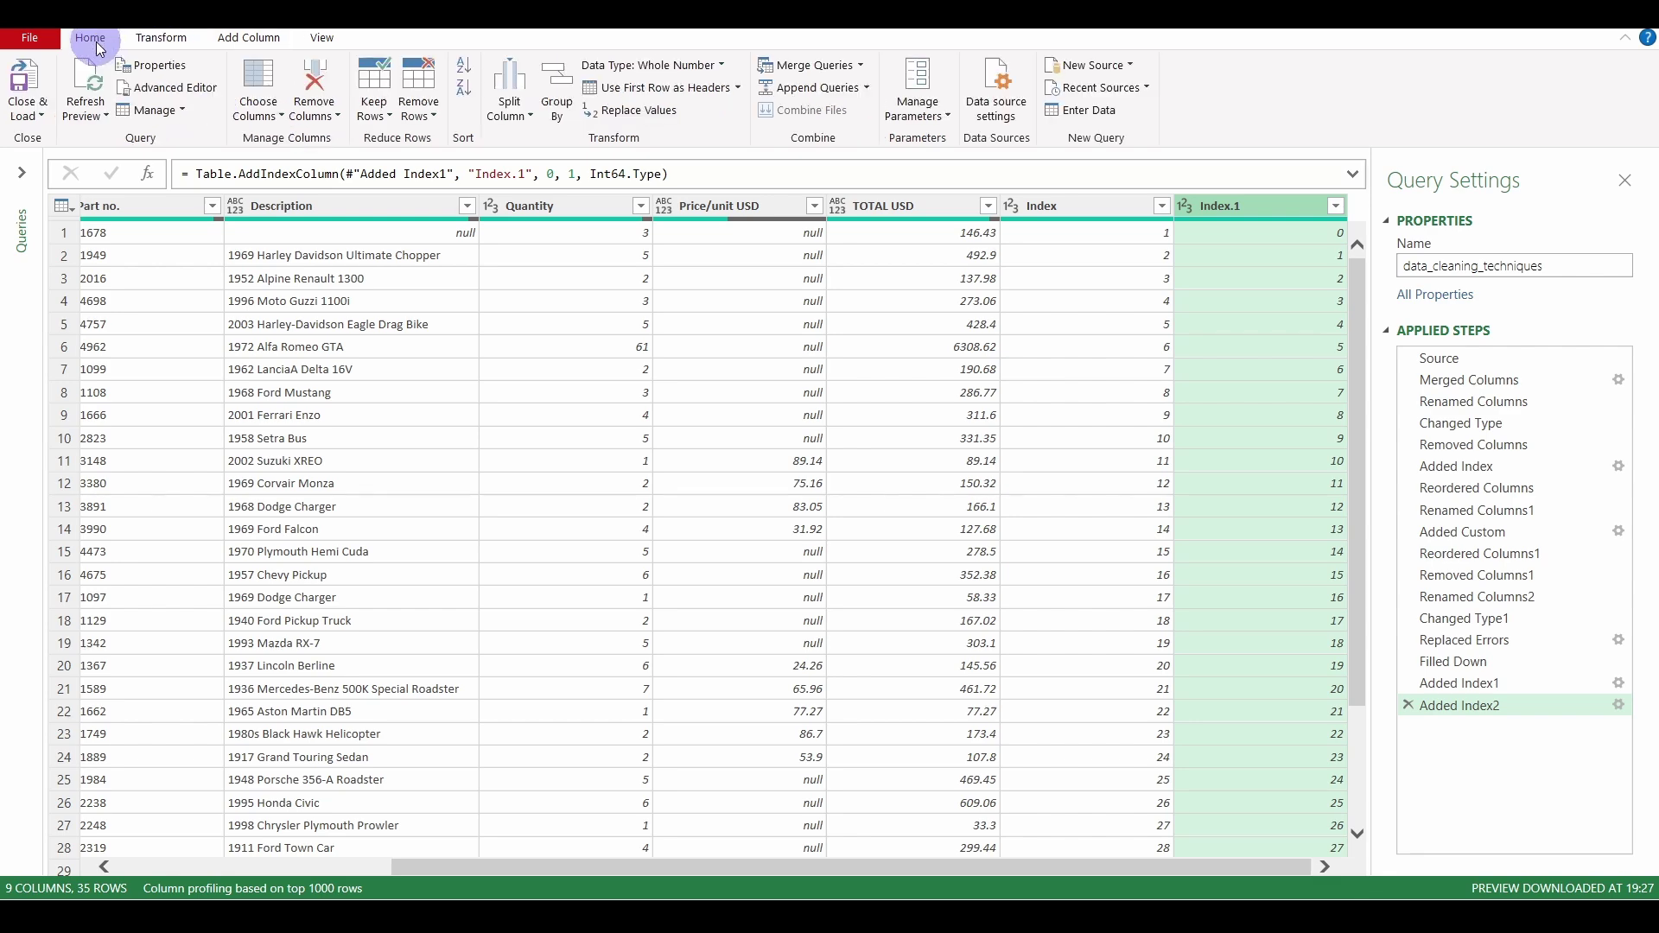
left_click(808, 68)
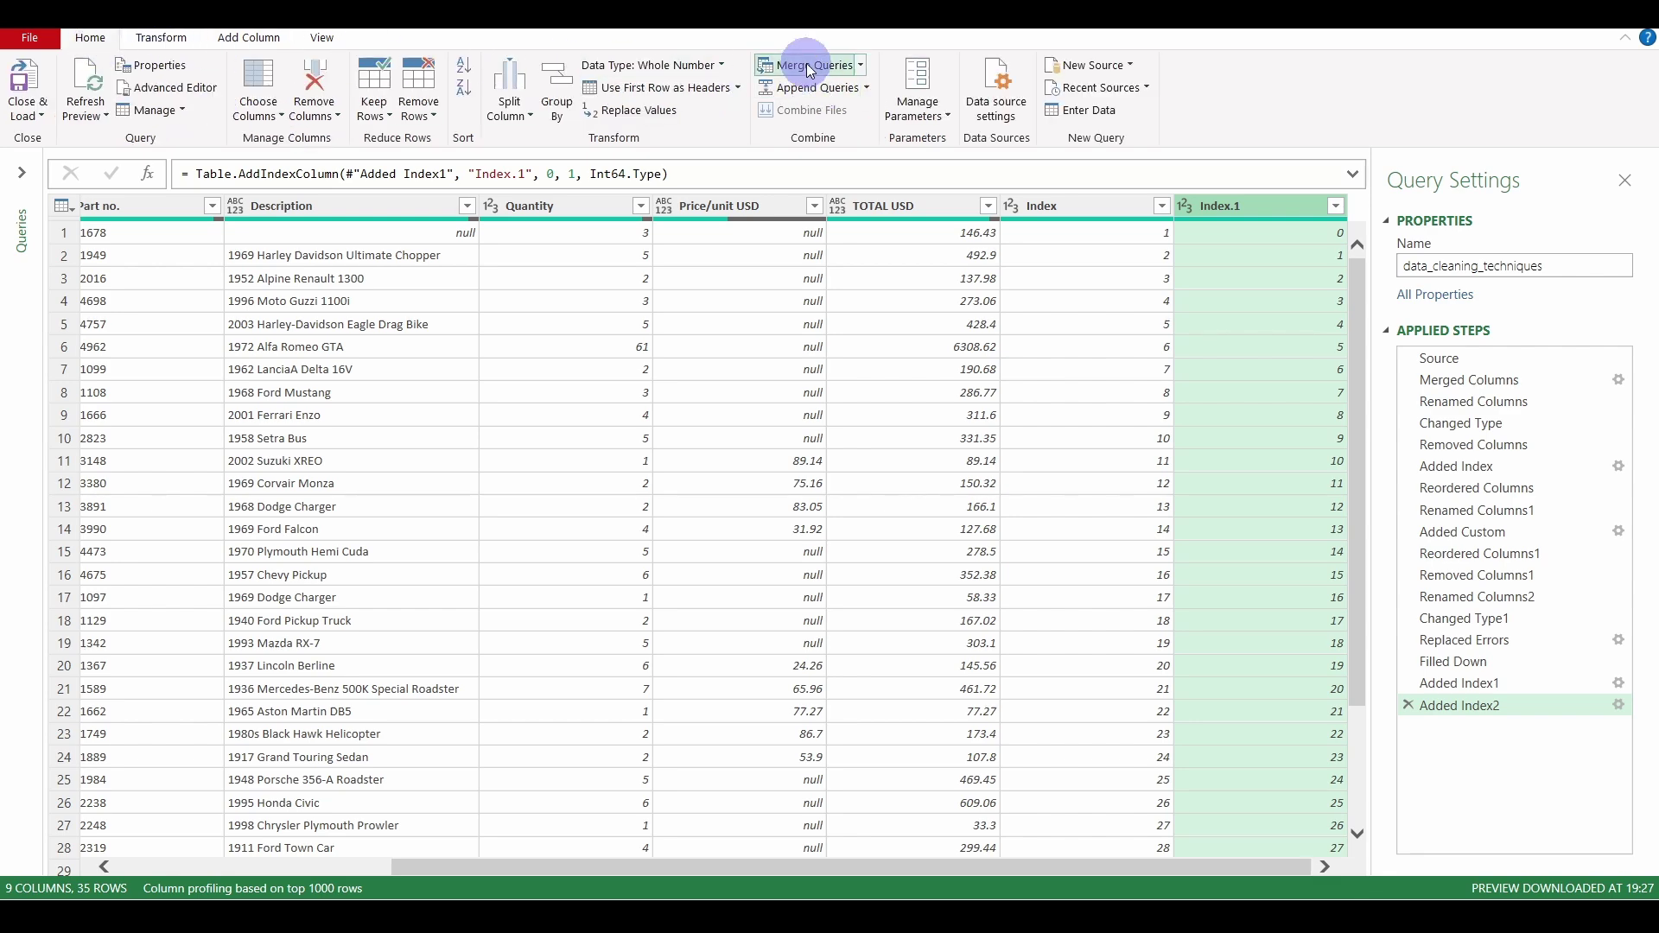
left_click_drag(838, 138, 552, 134)
left_click_drag(572, 385, 704, 389)
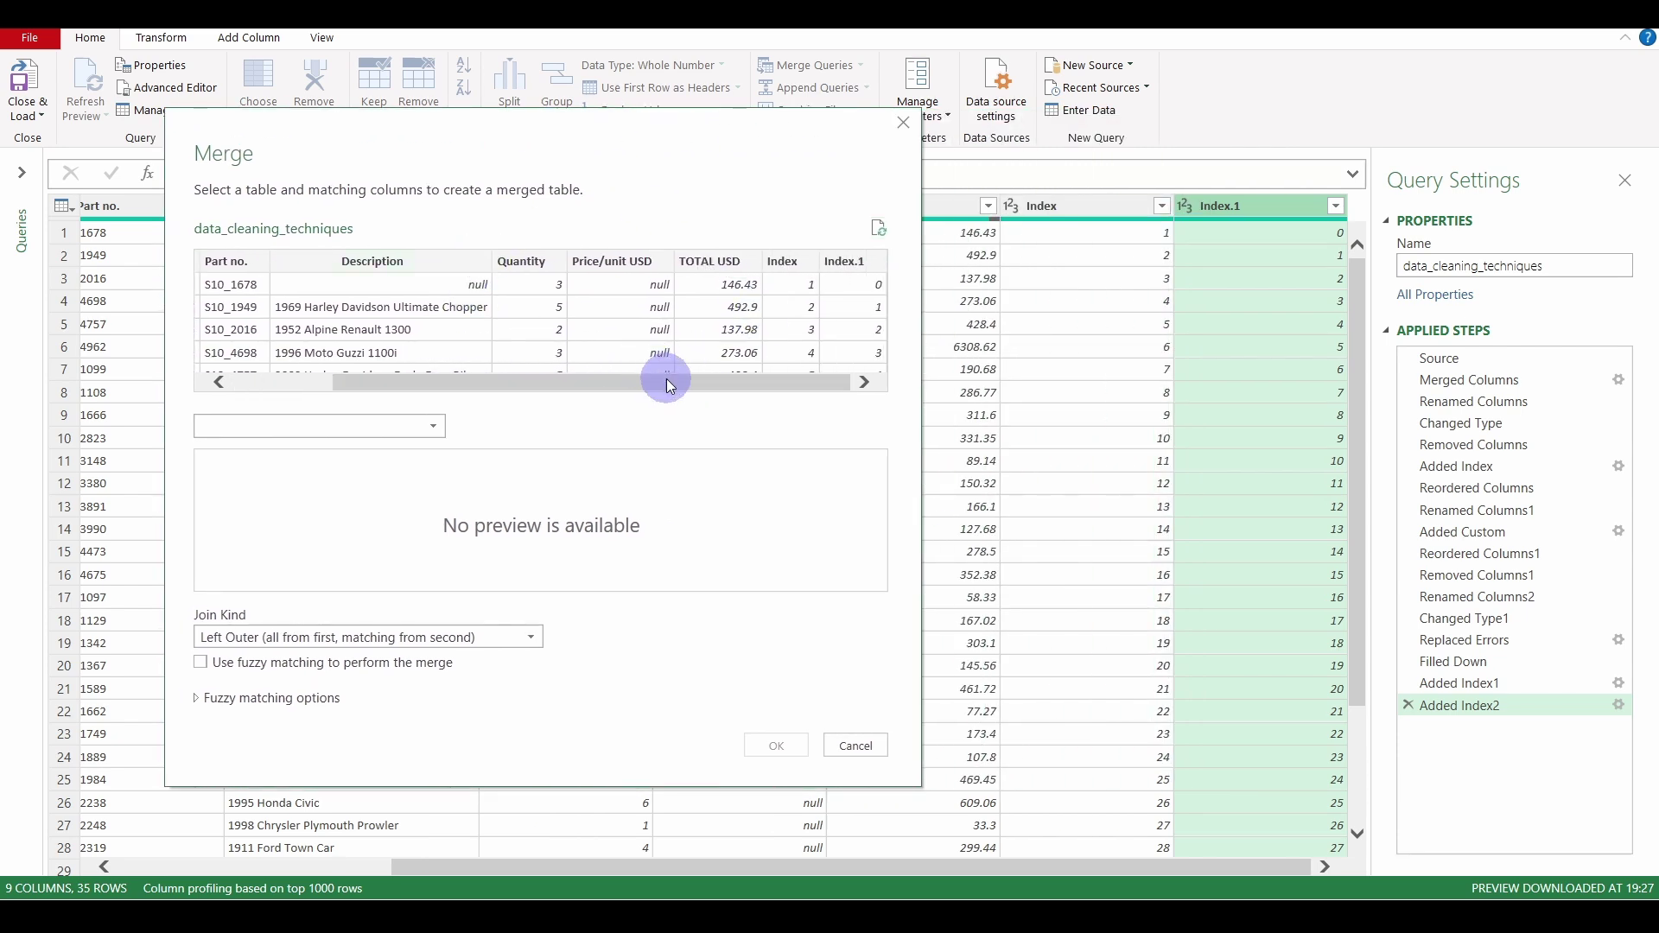
left_click(784, 260)
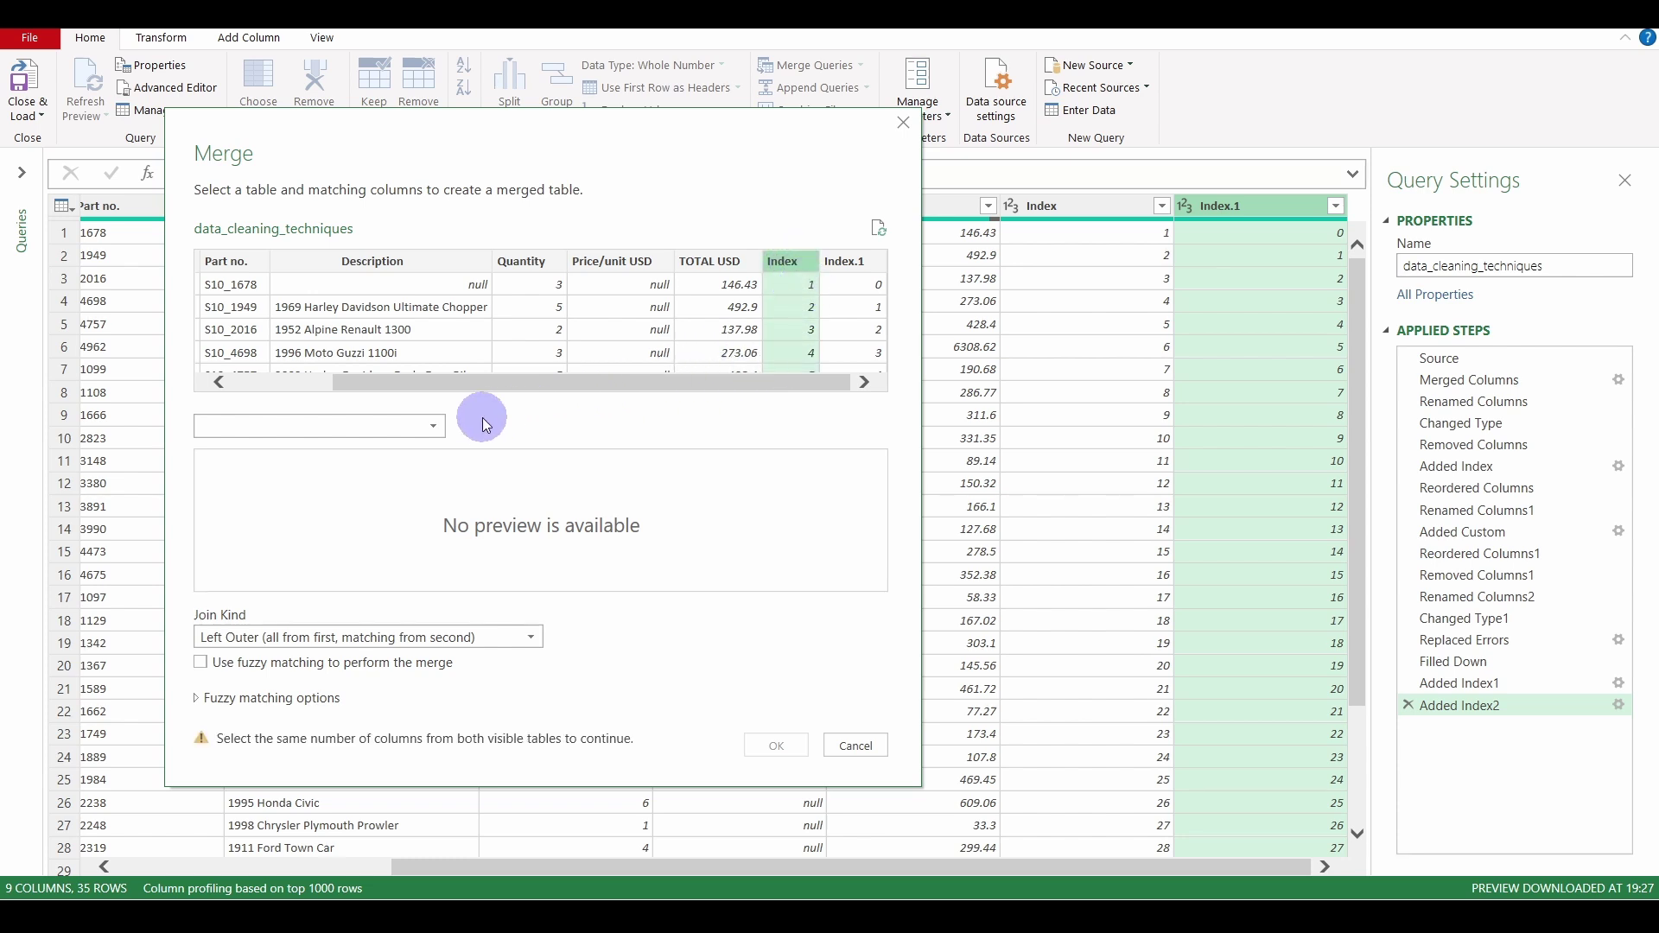
left_click(433, 427)
left_click(392, 448)
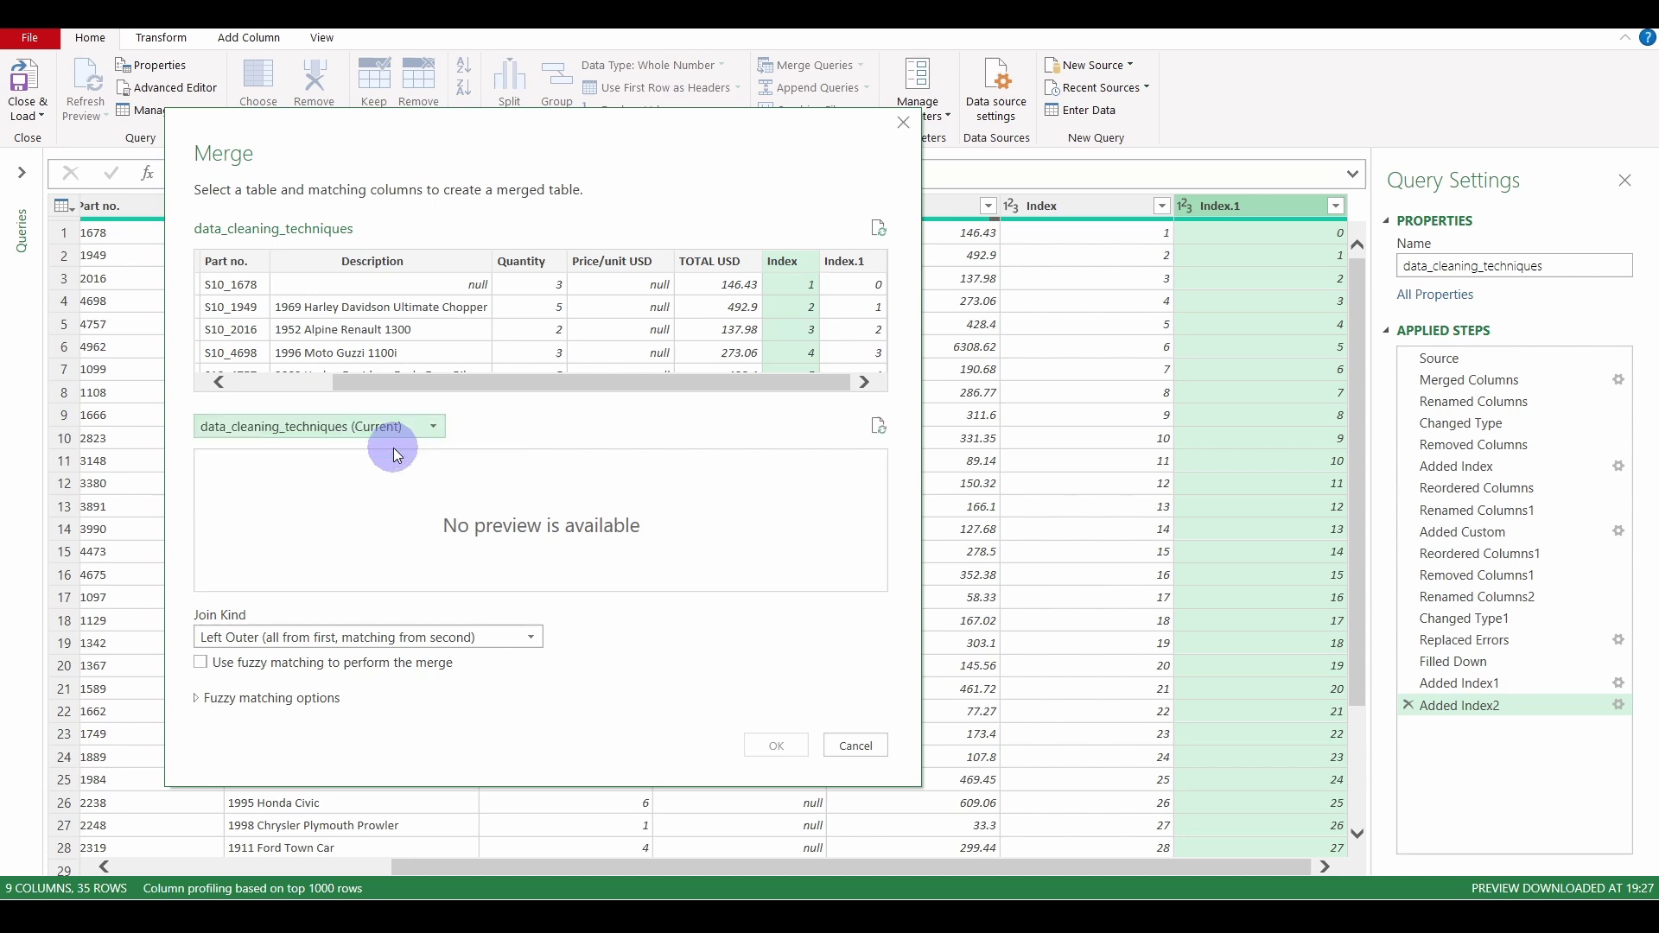
left_click_drag(463, 579, 763, 514)
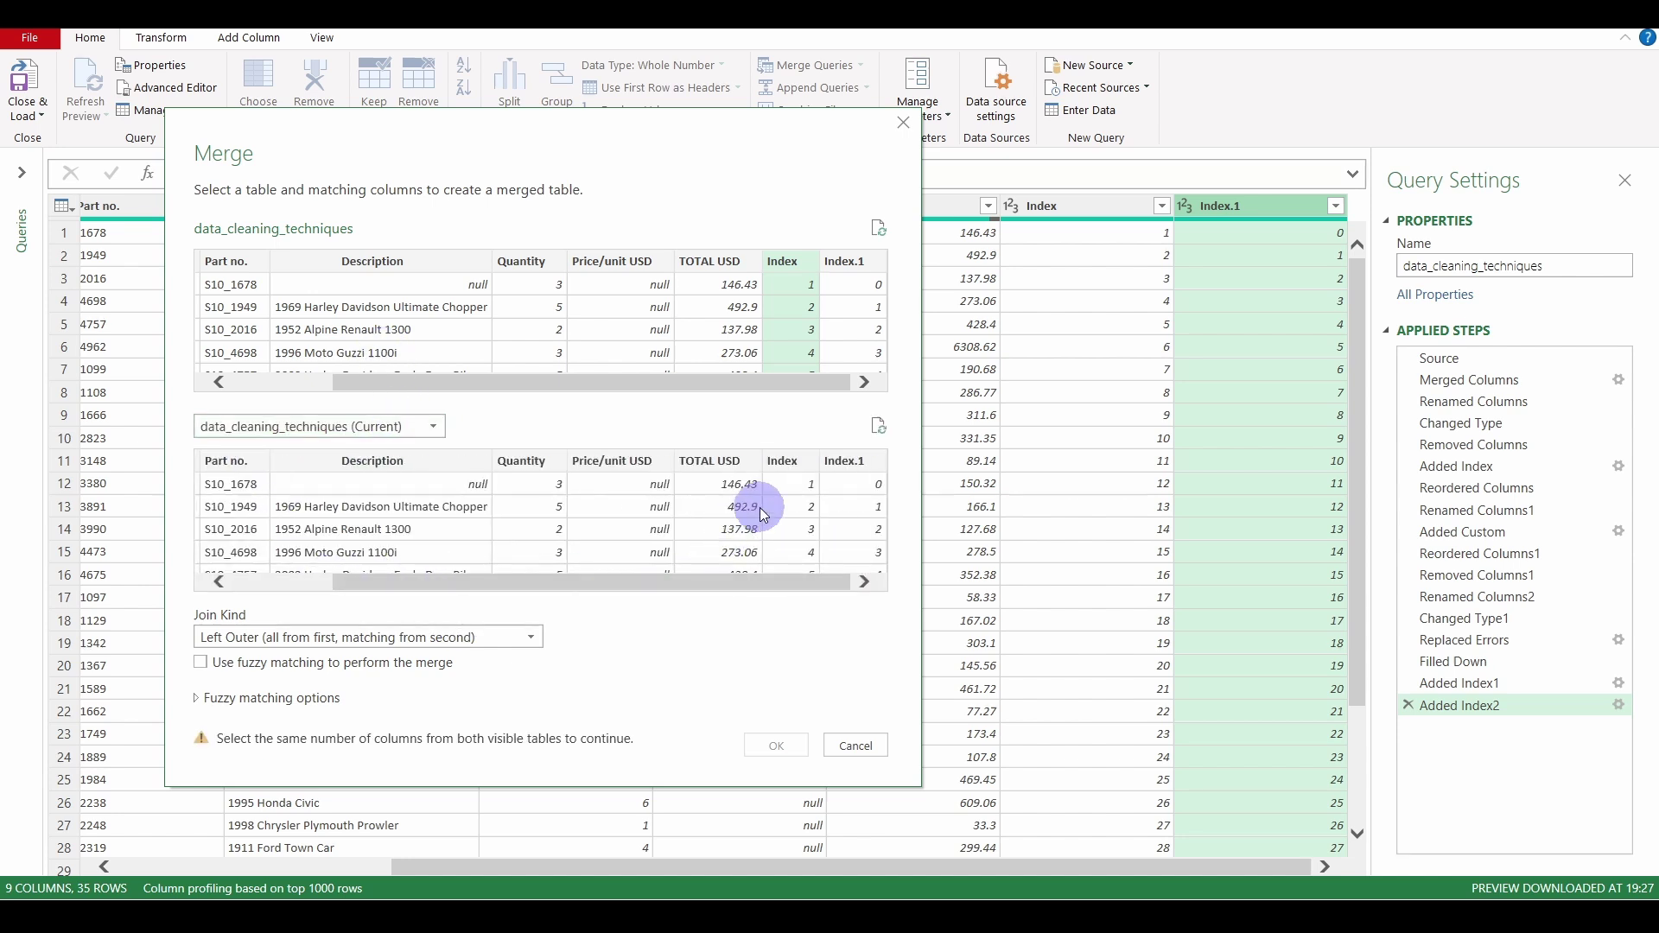
left_click(858, 461)
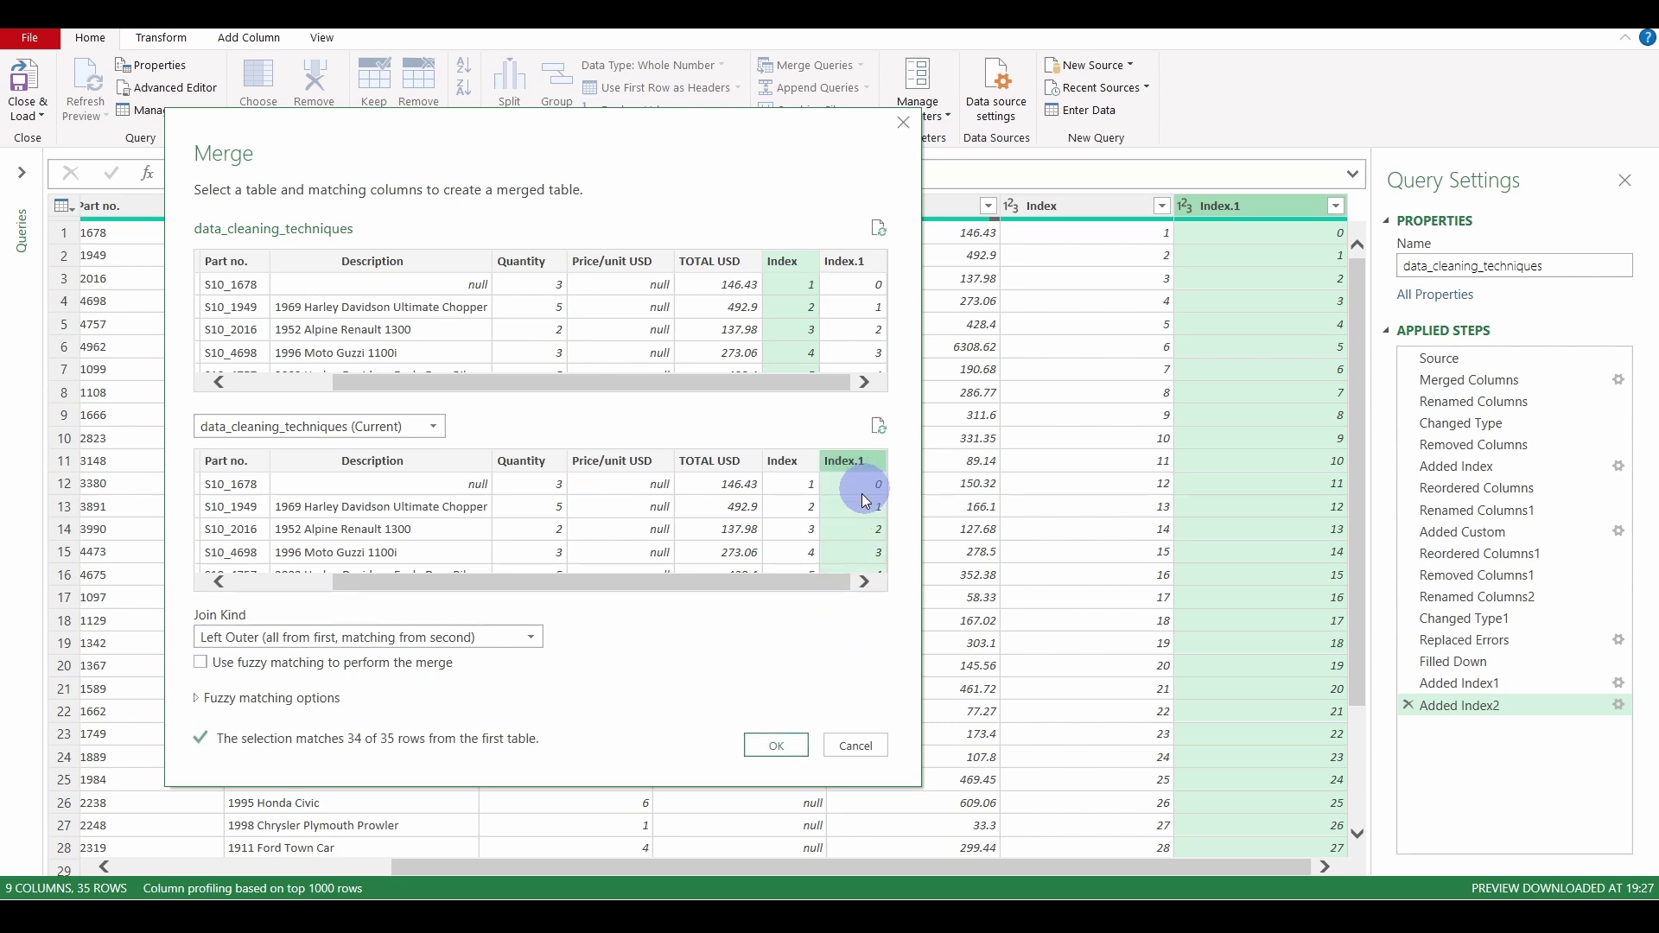
left_click(770, 748)
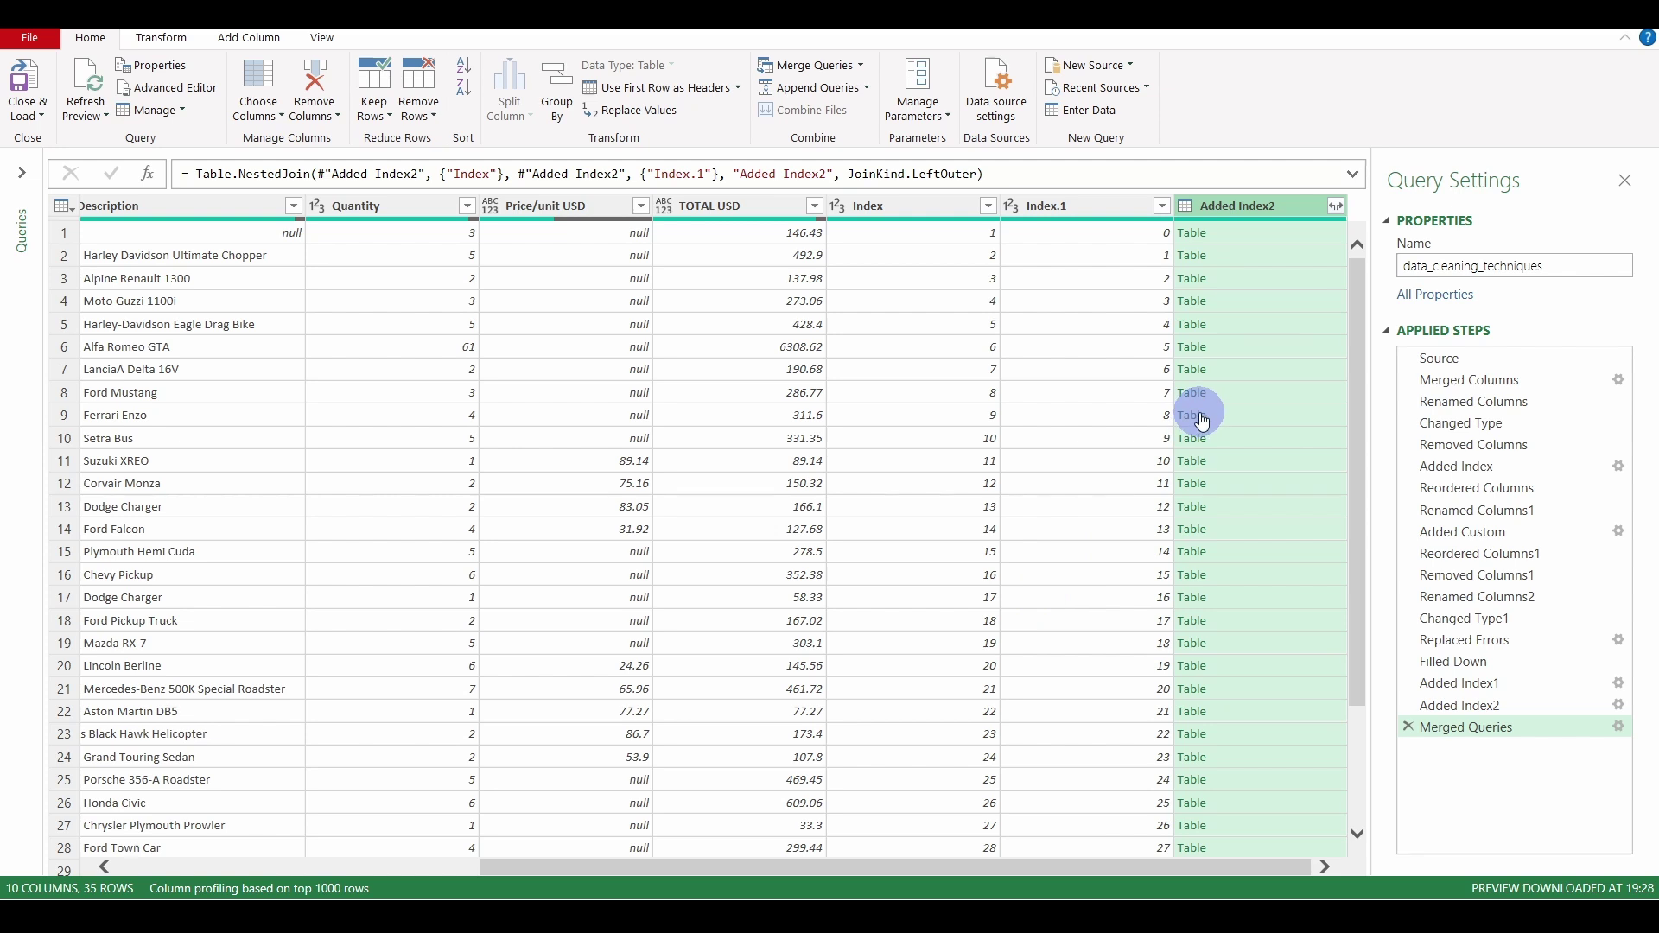
- Expand Added Index2 to only its Description field, creating Added Index2.Description
left_click(1339, 209)
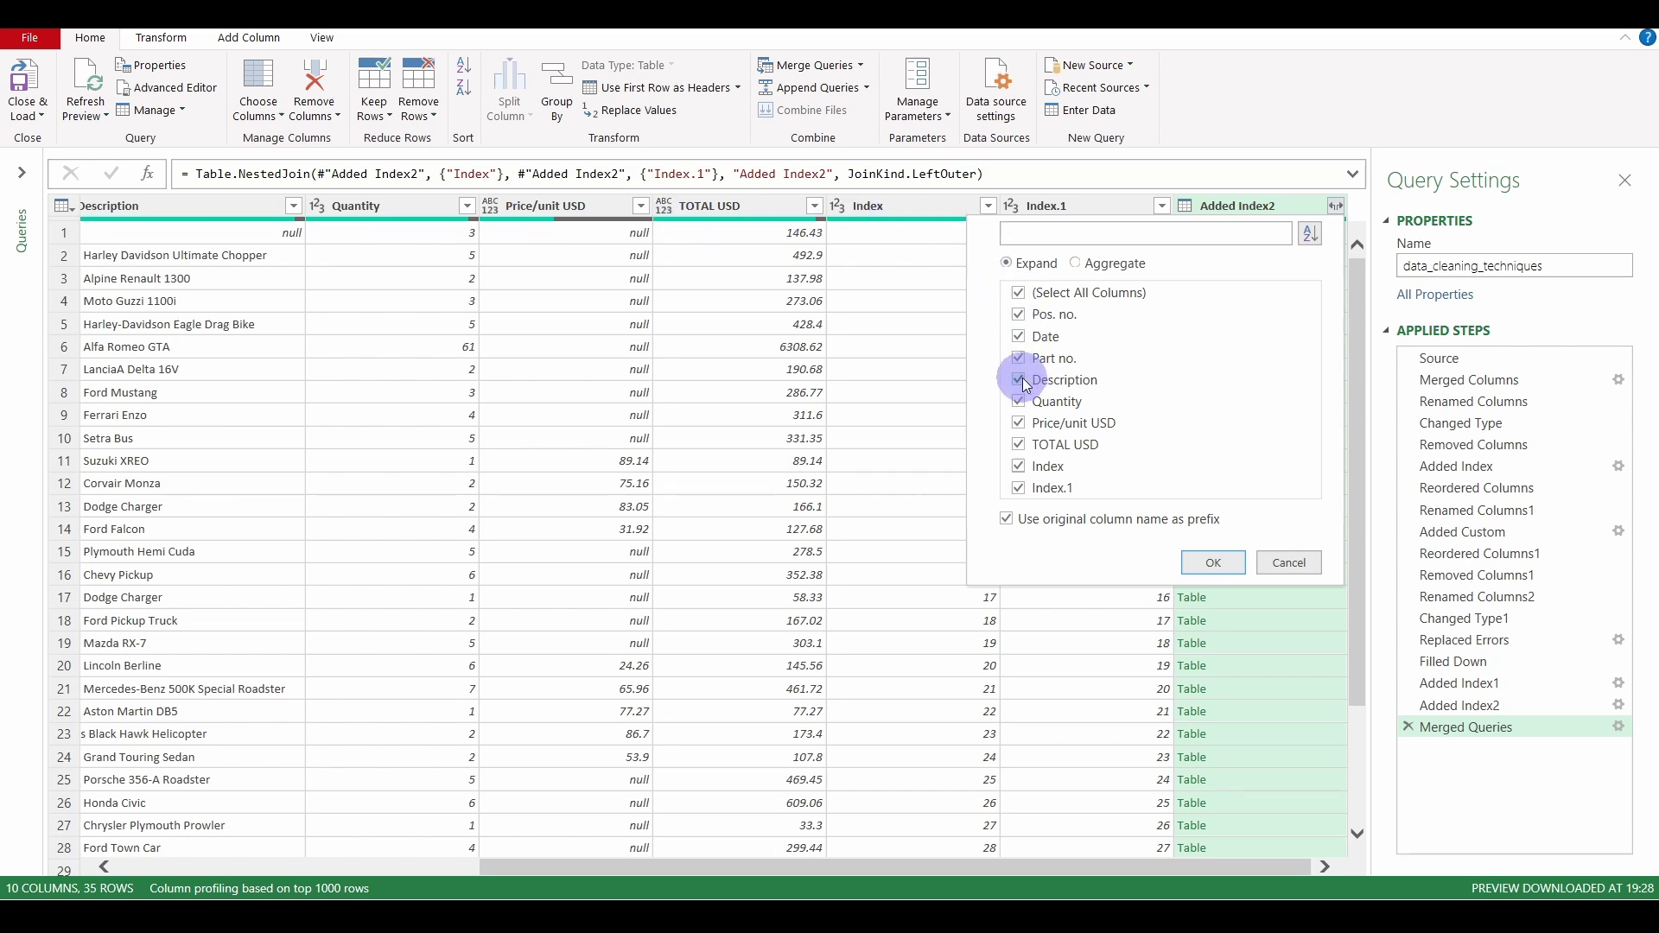
left_click(1024, 295)
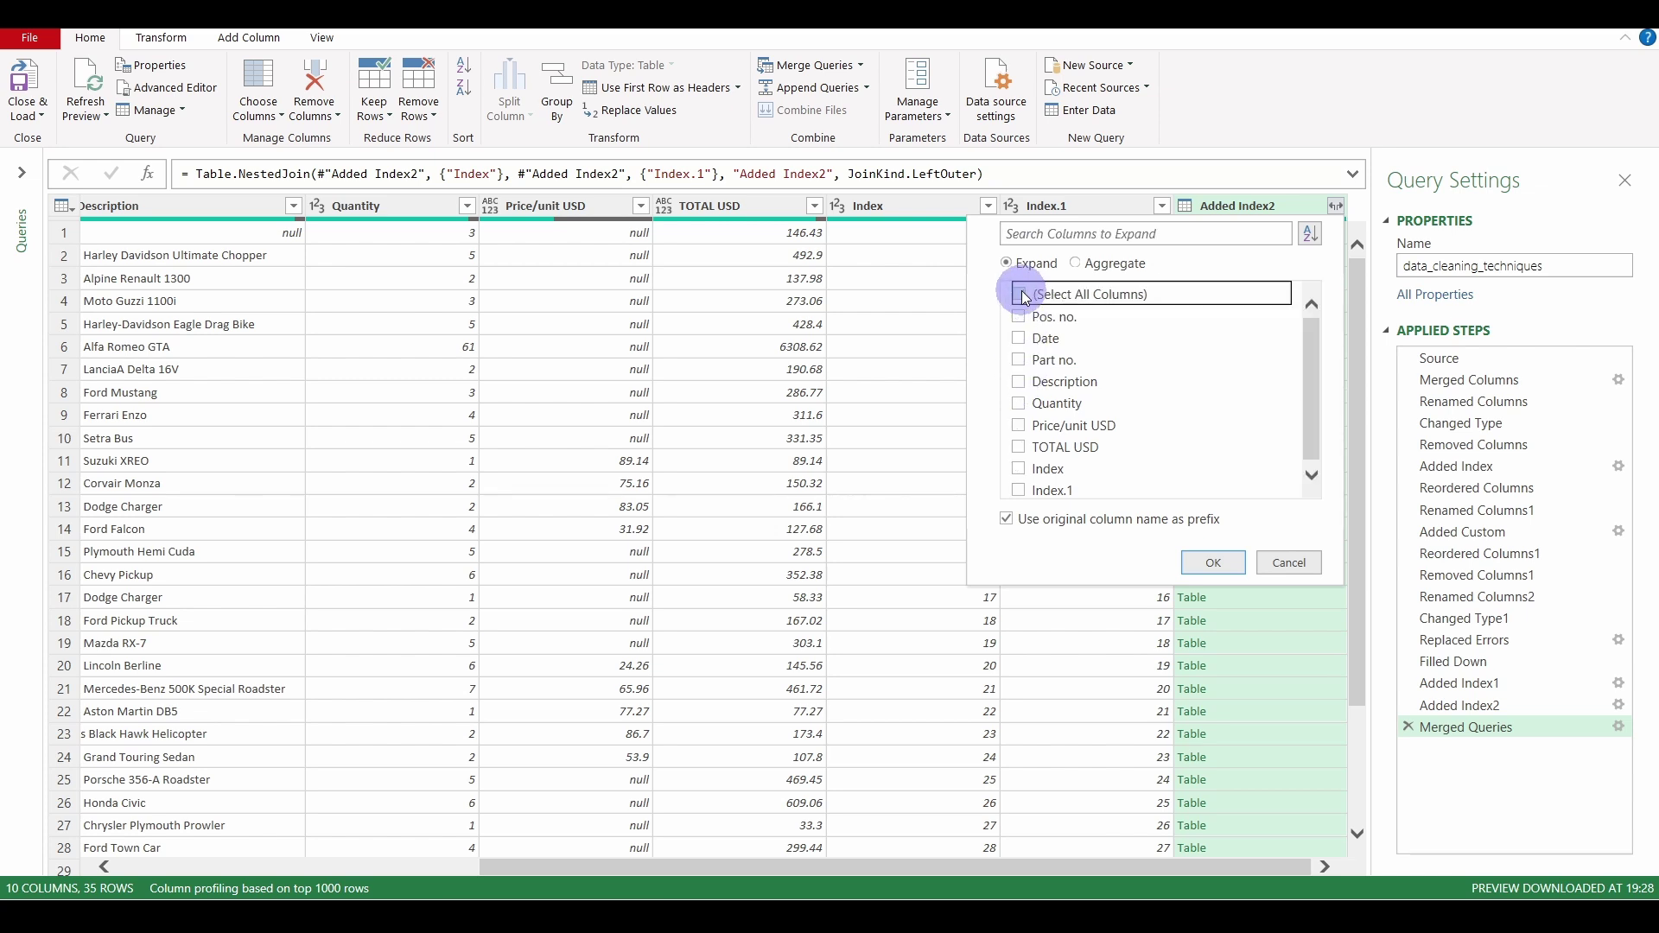
left_click(1021, 384)
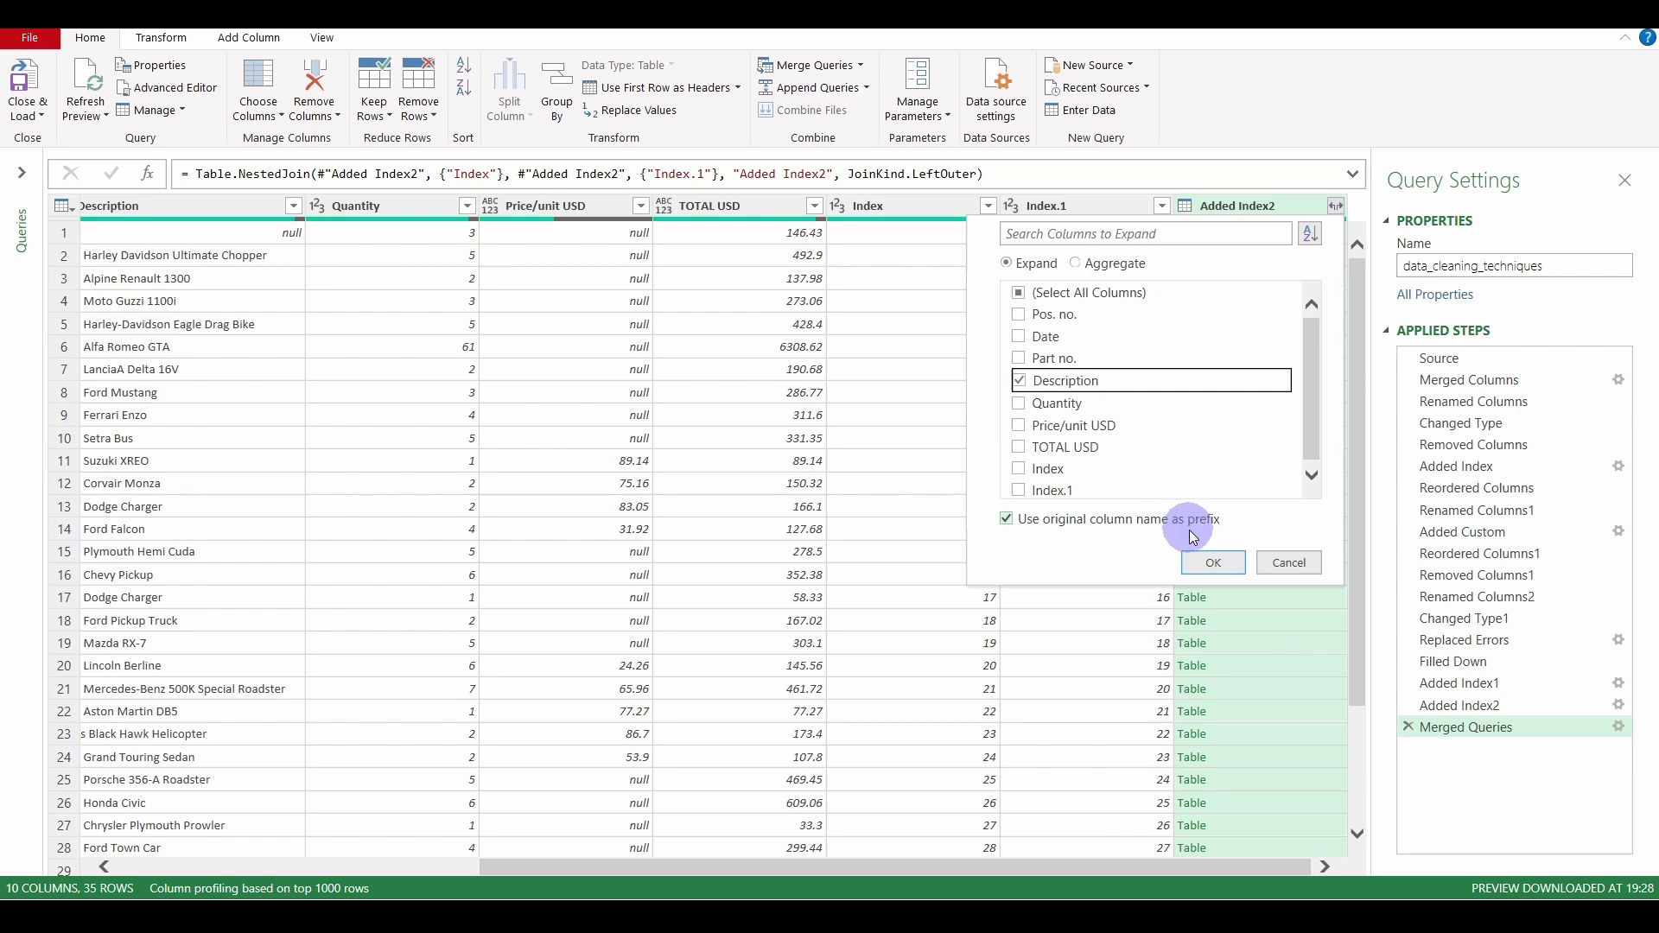
left_click(1205, 563)
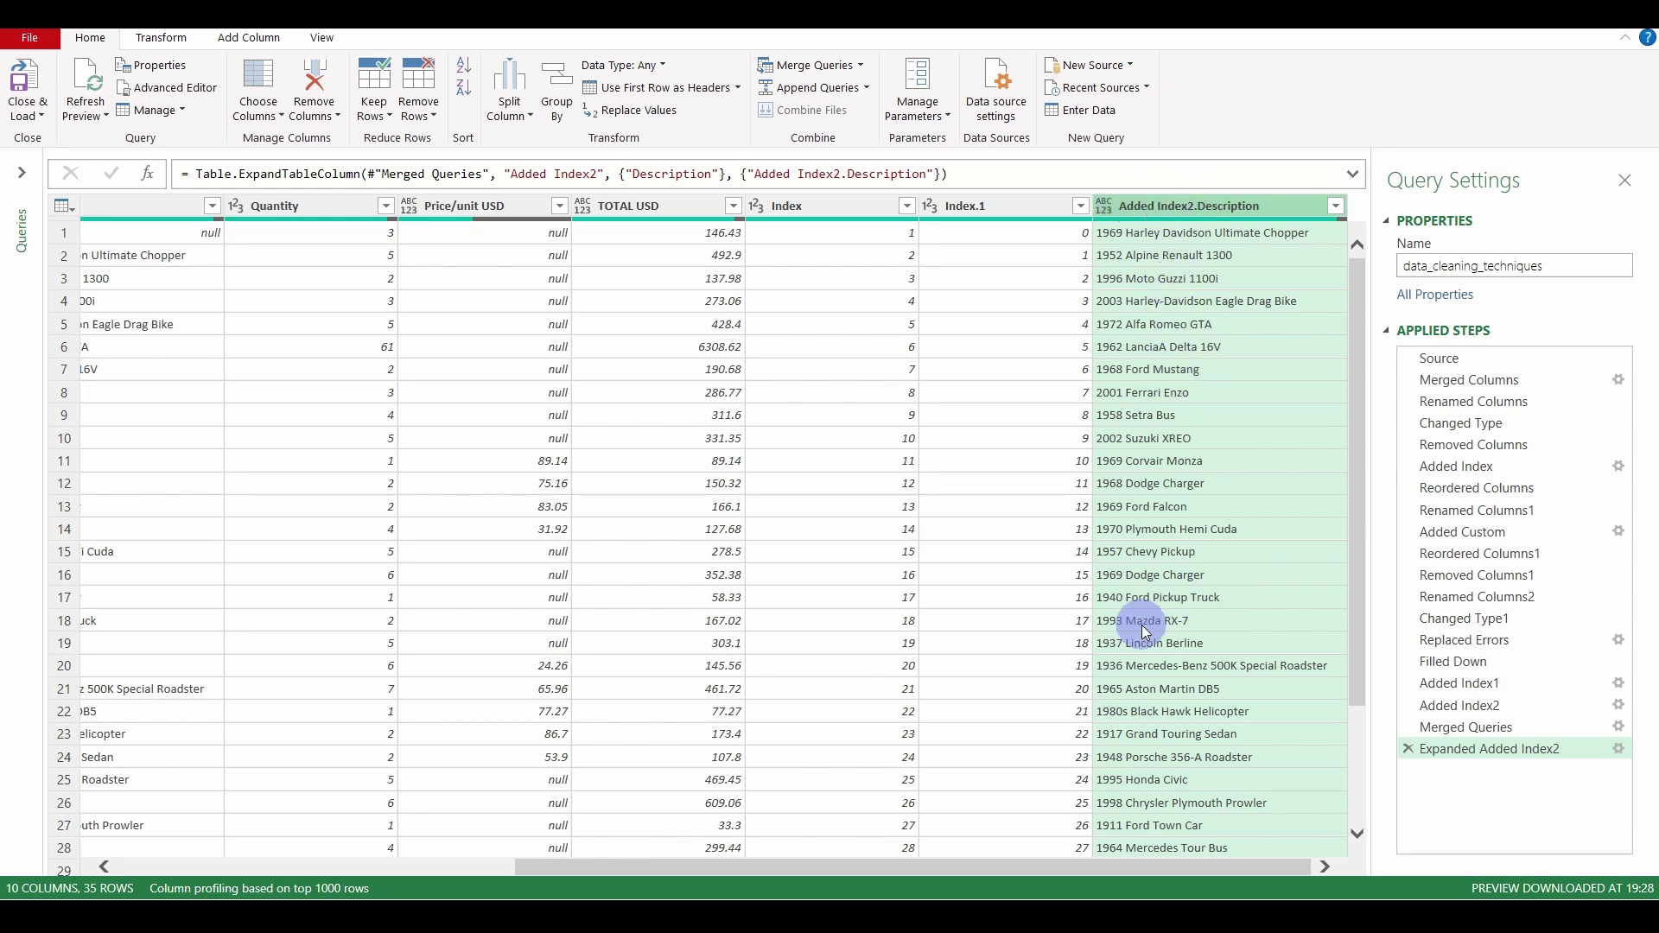
- Remove the old Description, Index and Index.1 columns
left_click_drag(1123, 864, 974, 854)
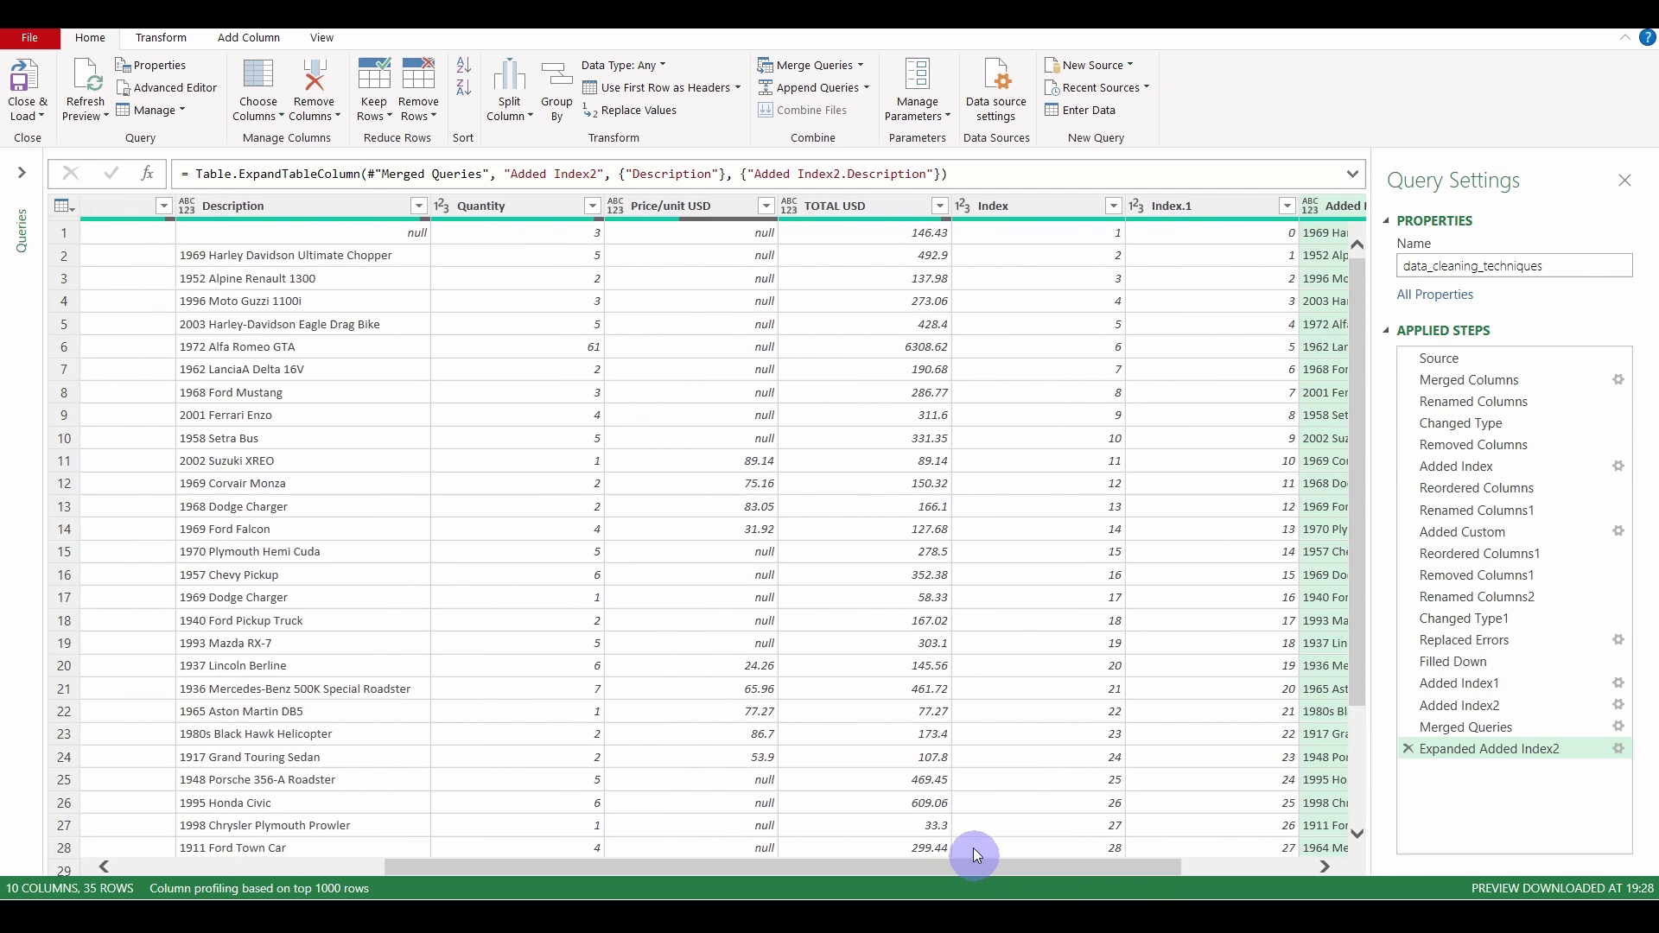
left_click(343, 209)
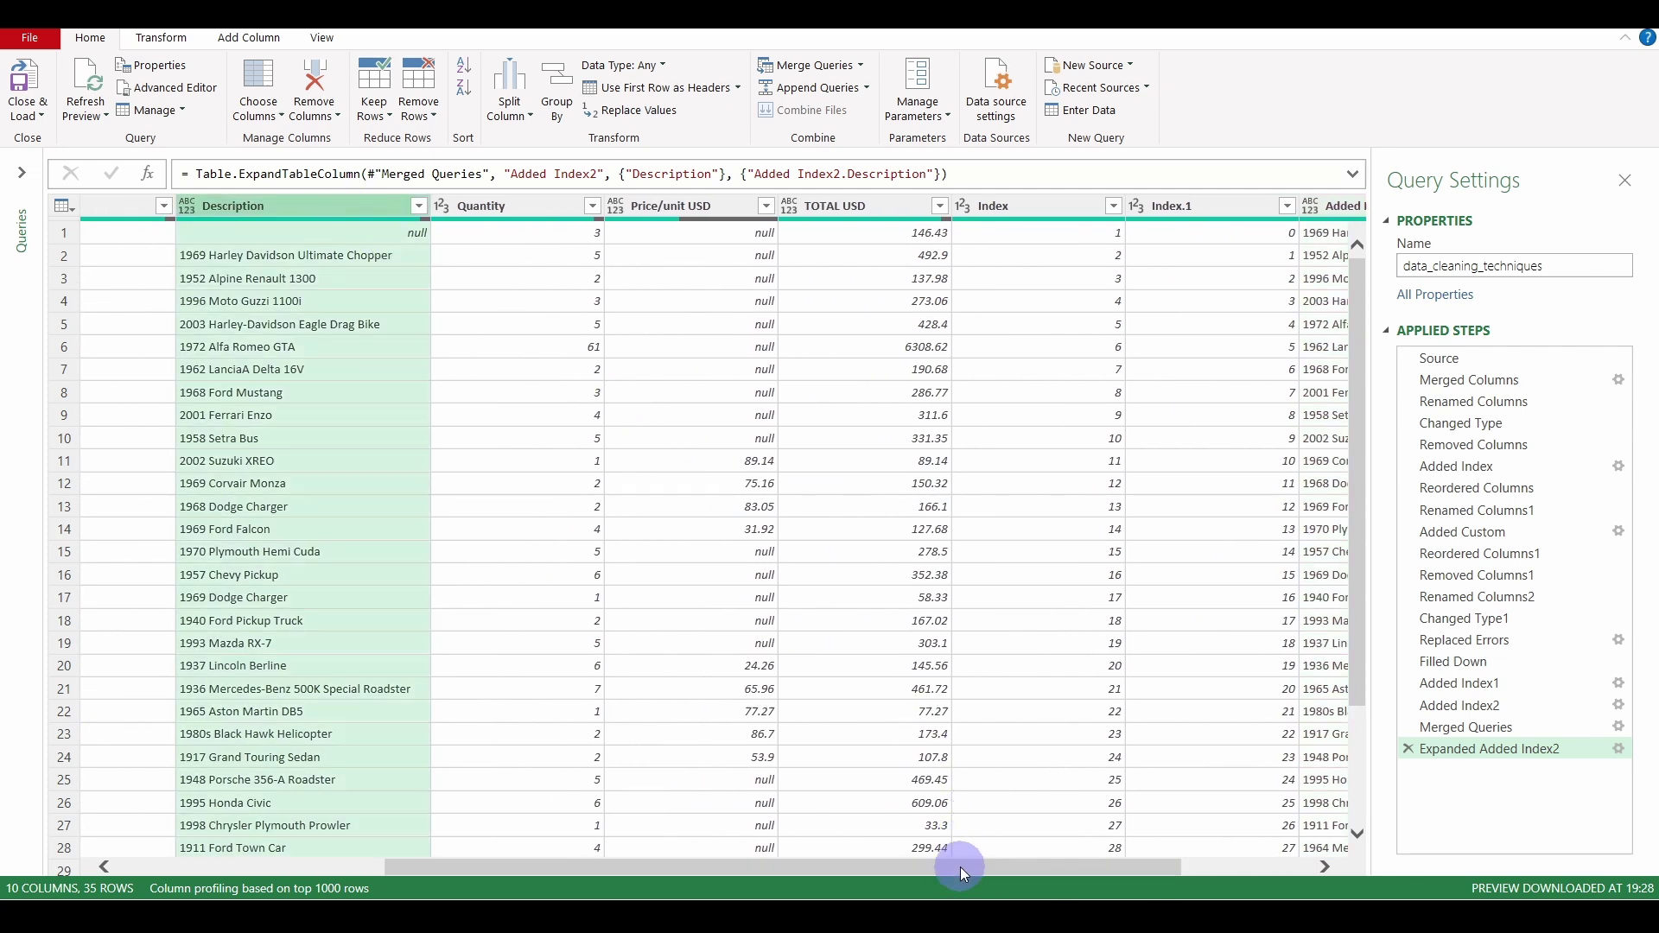
left_click_drag(961, 867, 1090, 866)
left_click(792, 213, "ctrl")
left_click(957, 209, "ctrl")
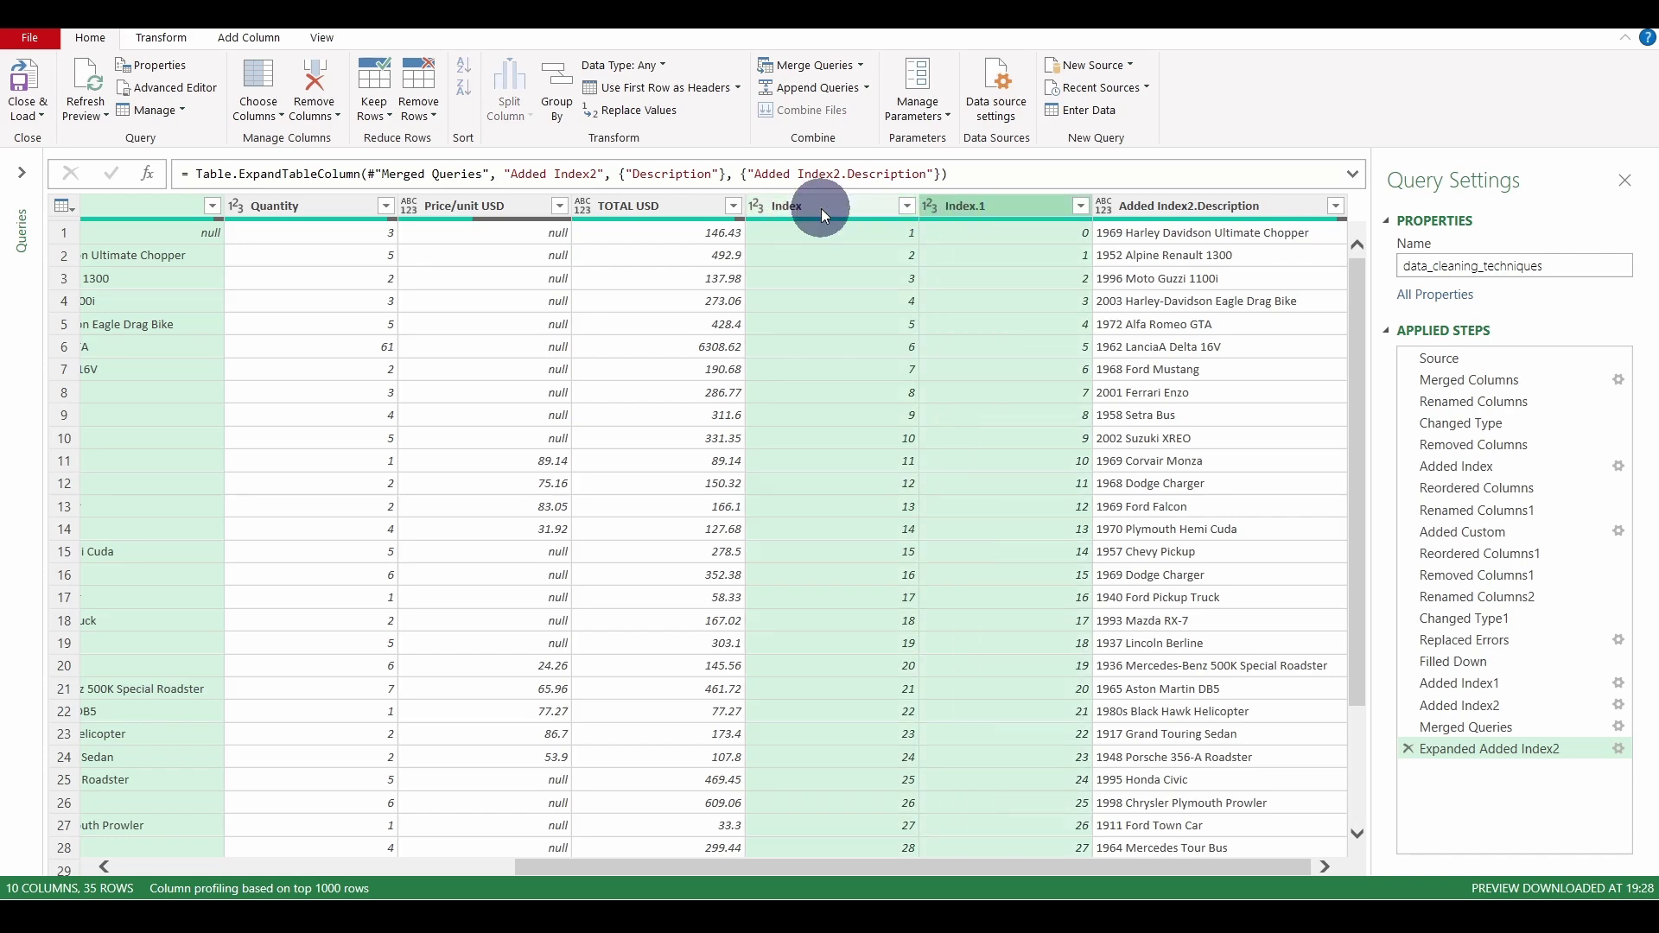
right_click(824, 209)
left_click(884, 254)
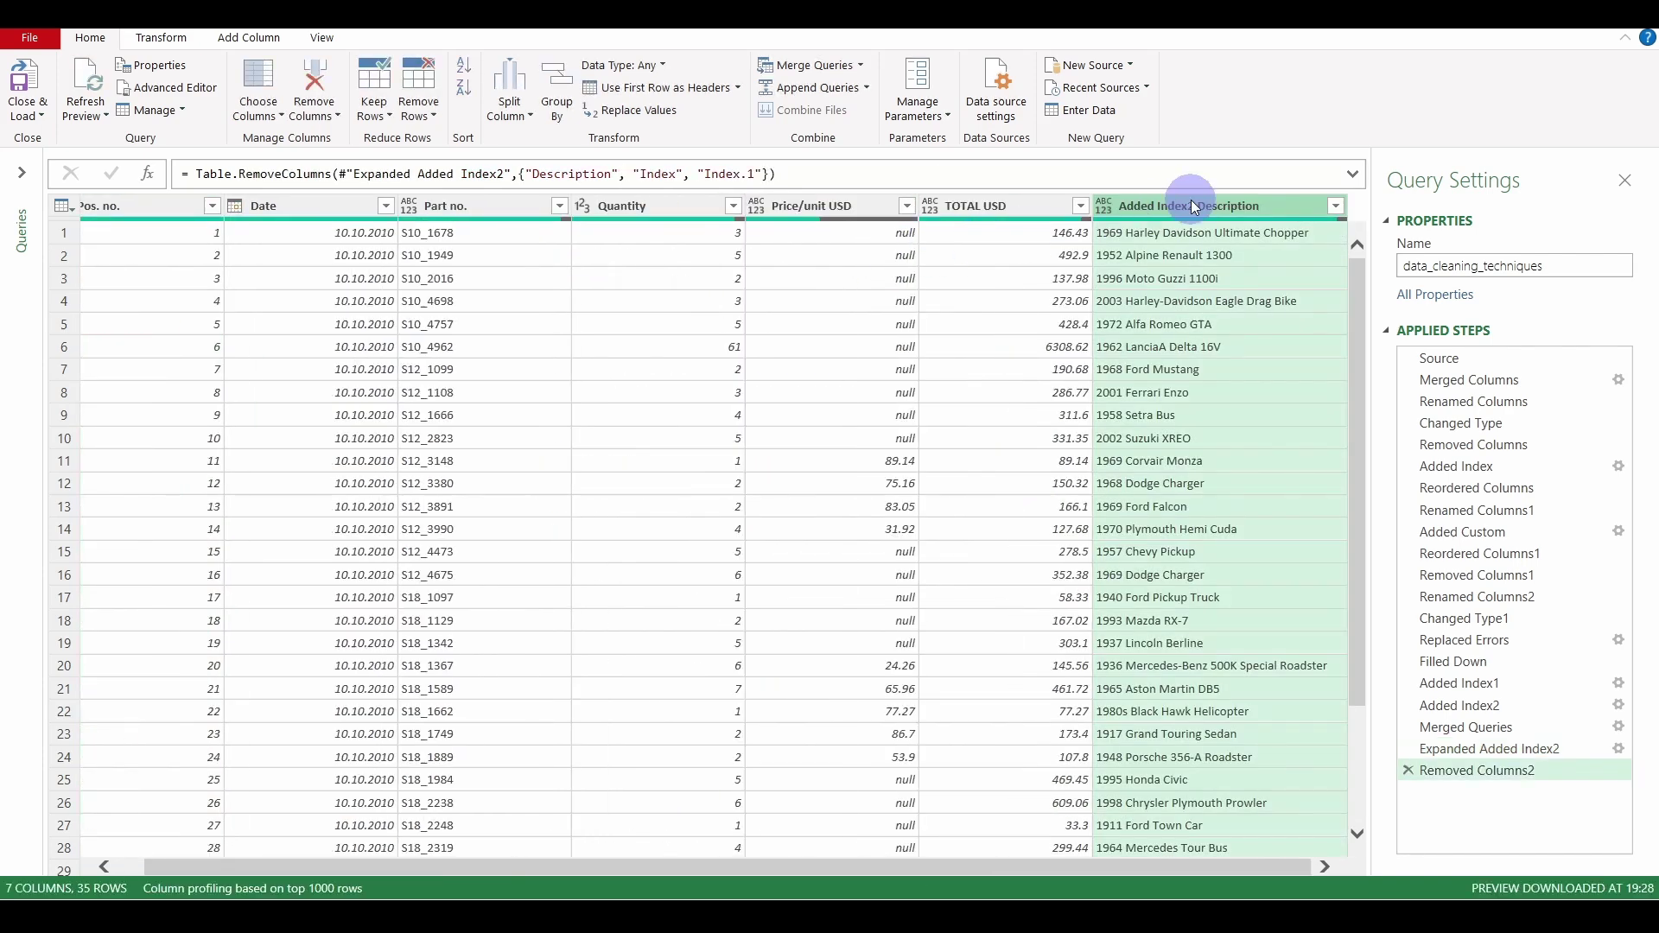
- Rename Added Index2.Description to 'Description' and move it right after Part no
double_click(1193, 210)
type("D")
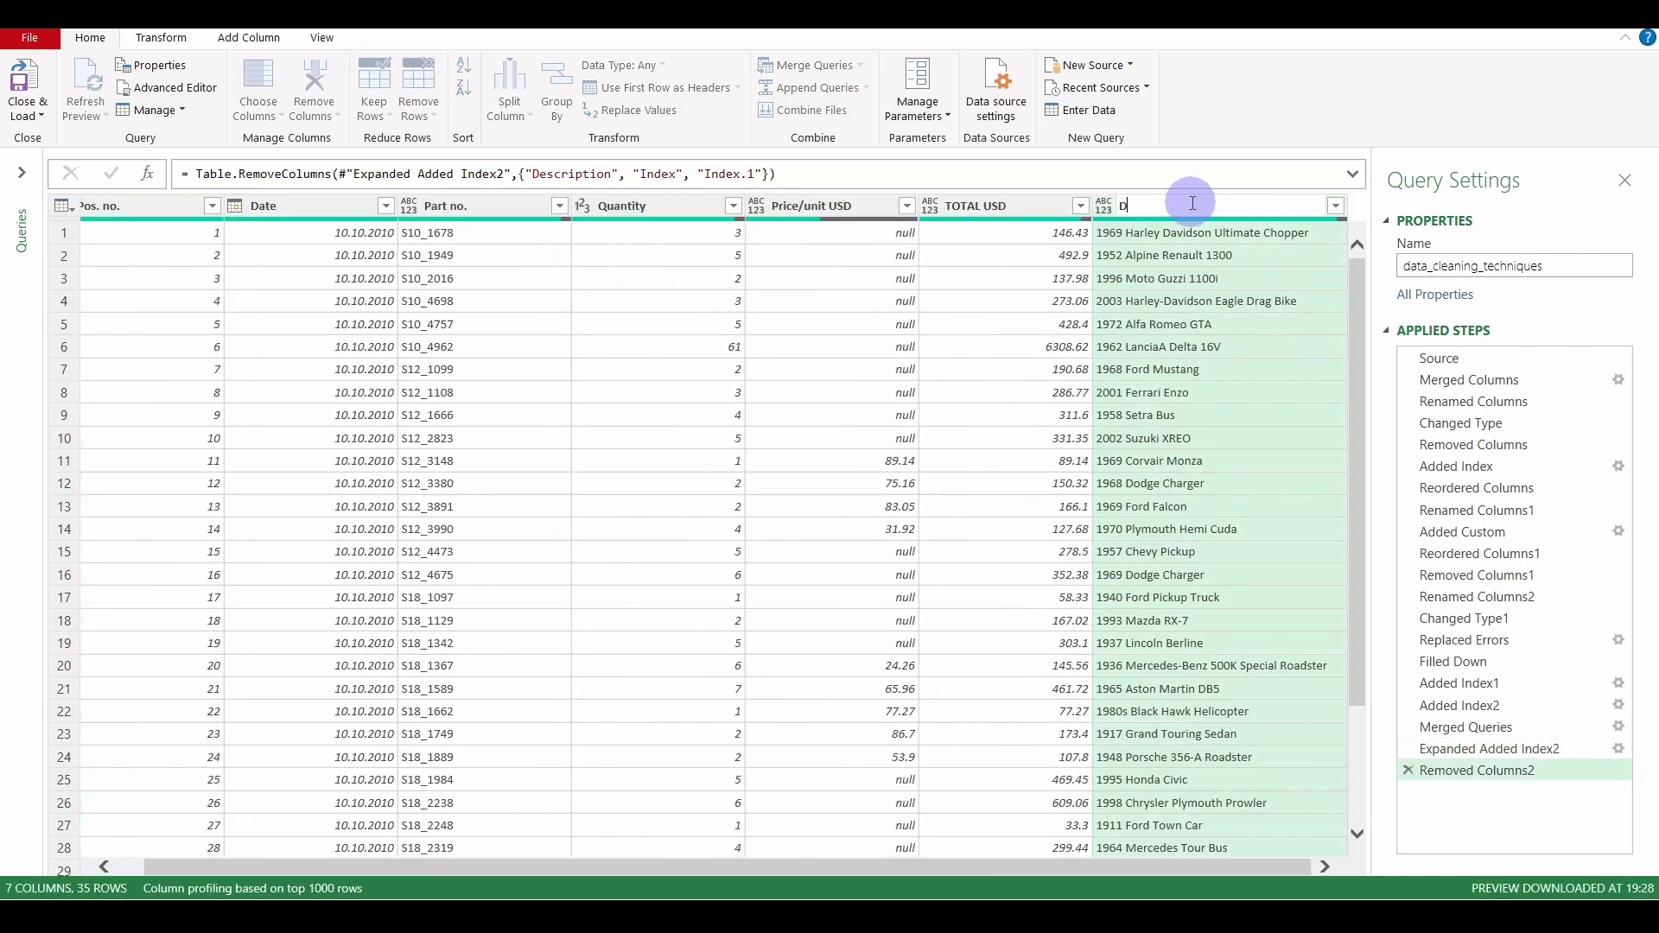
type("escription")
key("Return")
left_click_drag(1193, 206, 584, 234)
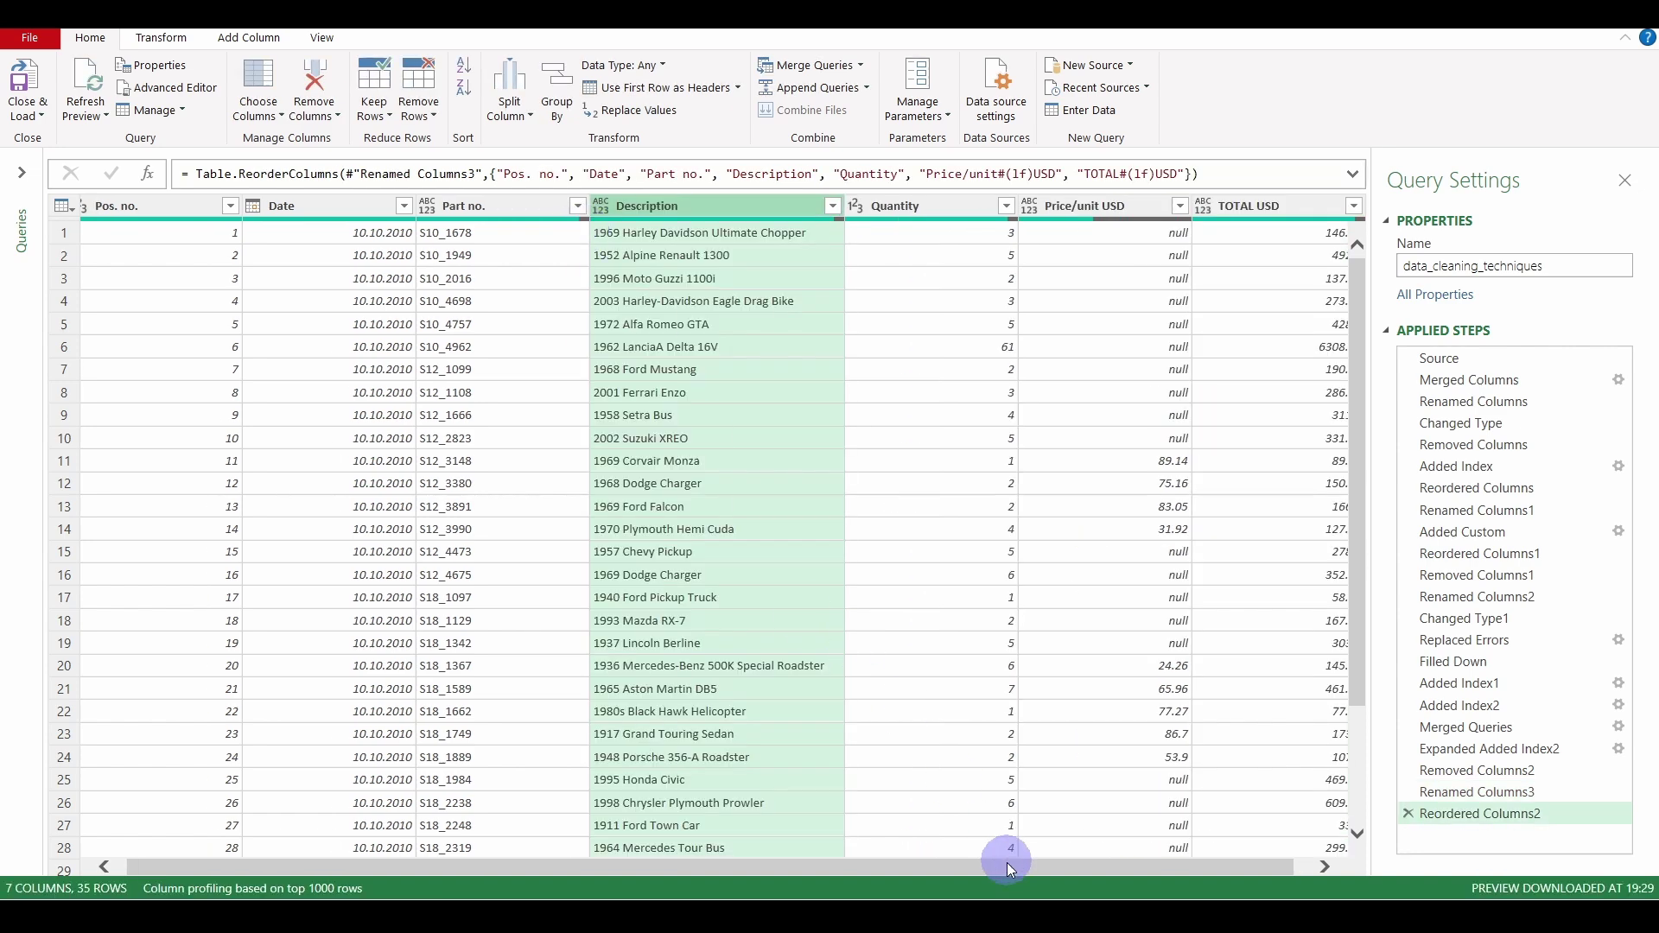
left_click_drag(1007, 865, 1061, 867)
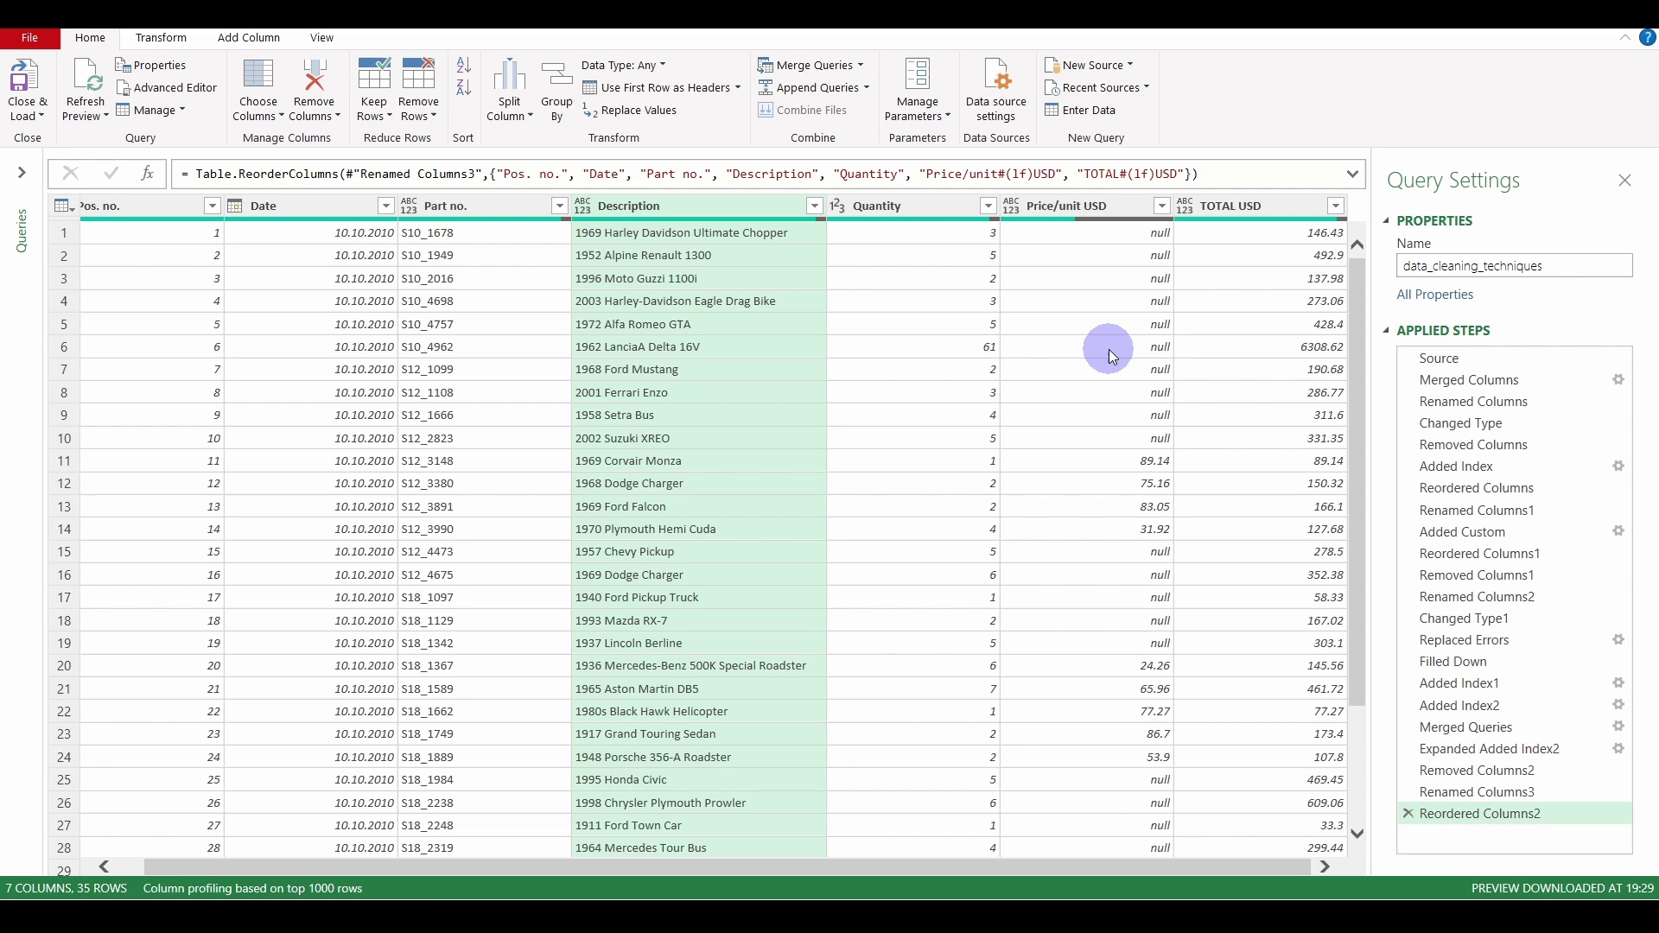
- Change the TOTAL USD column's data type to Decimal Number
left_click(1234, 205)
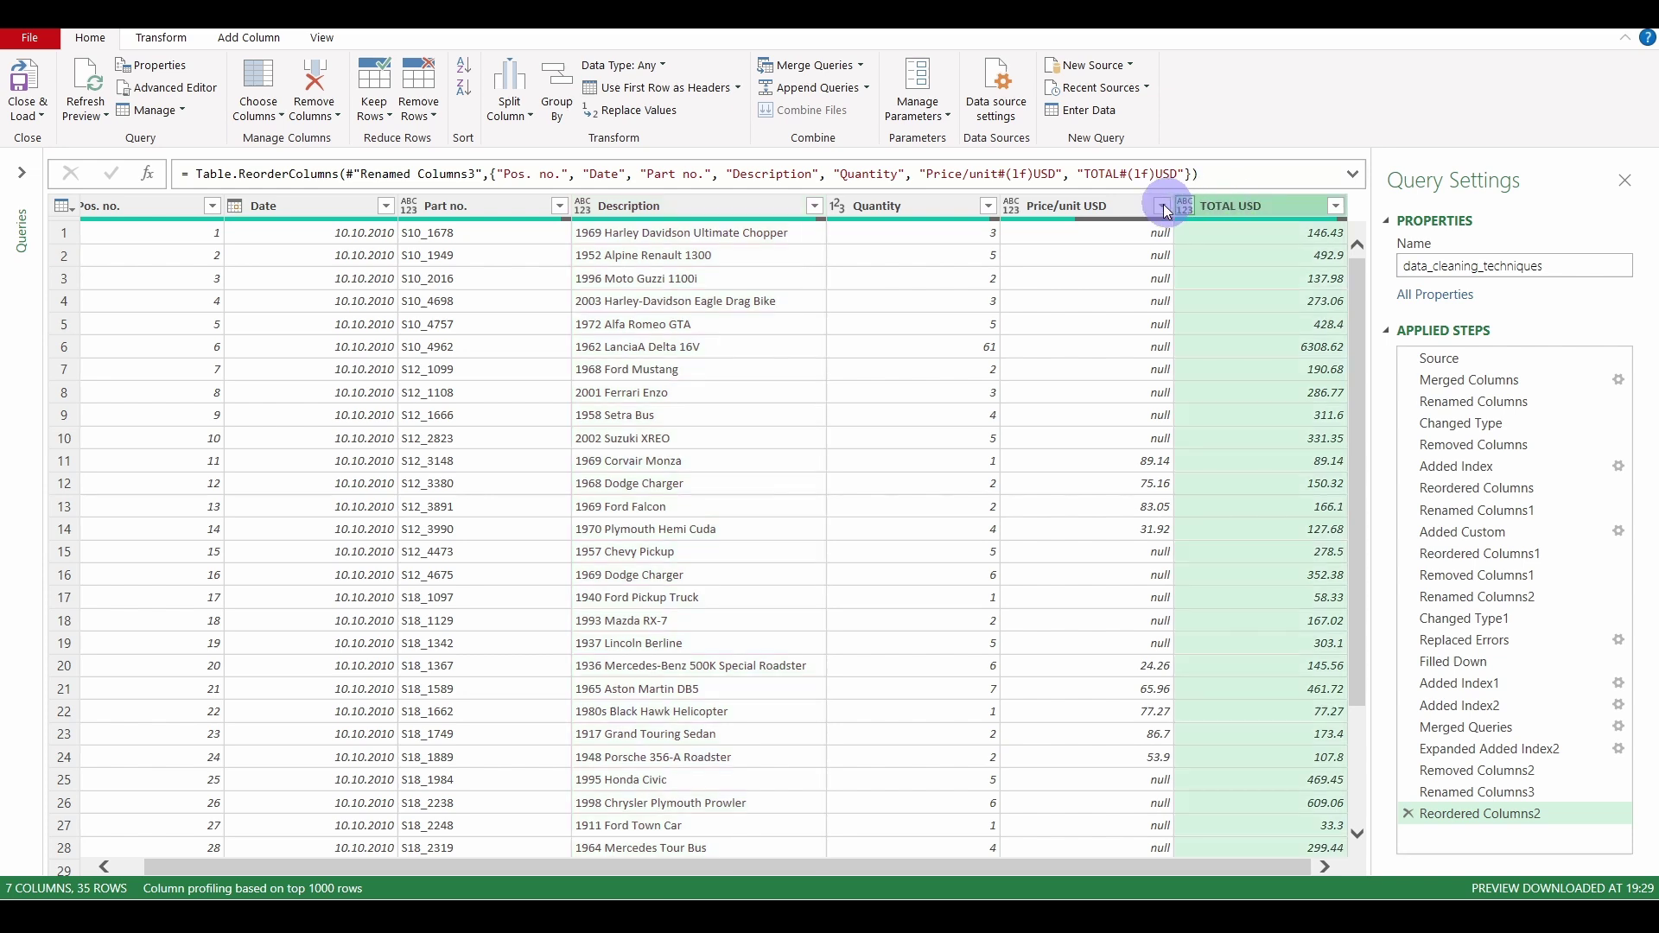
left_click(932, 207)
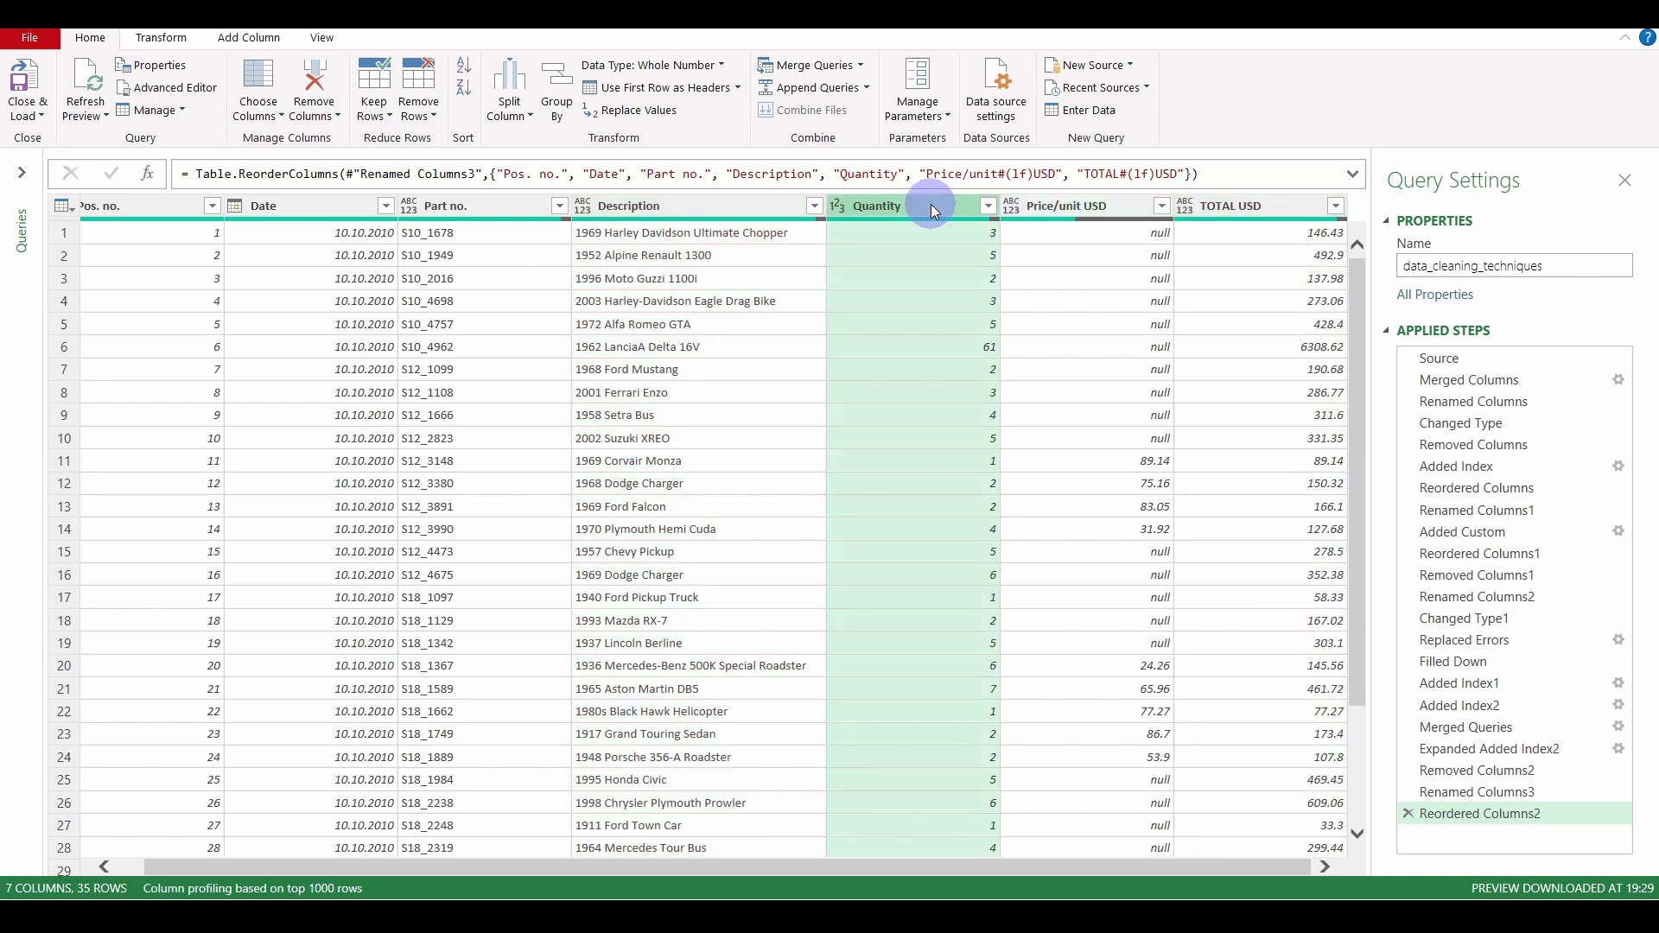
left_click(1185, 207)
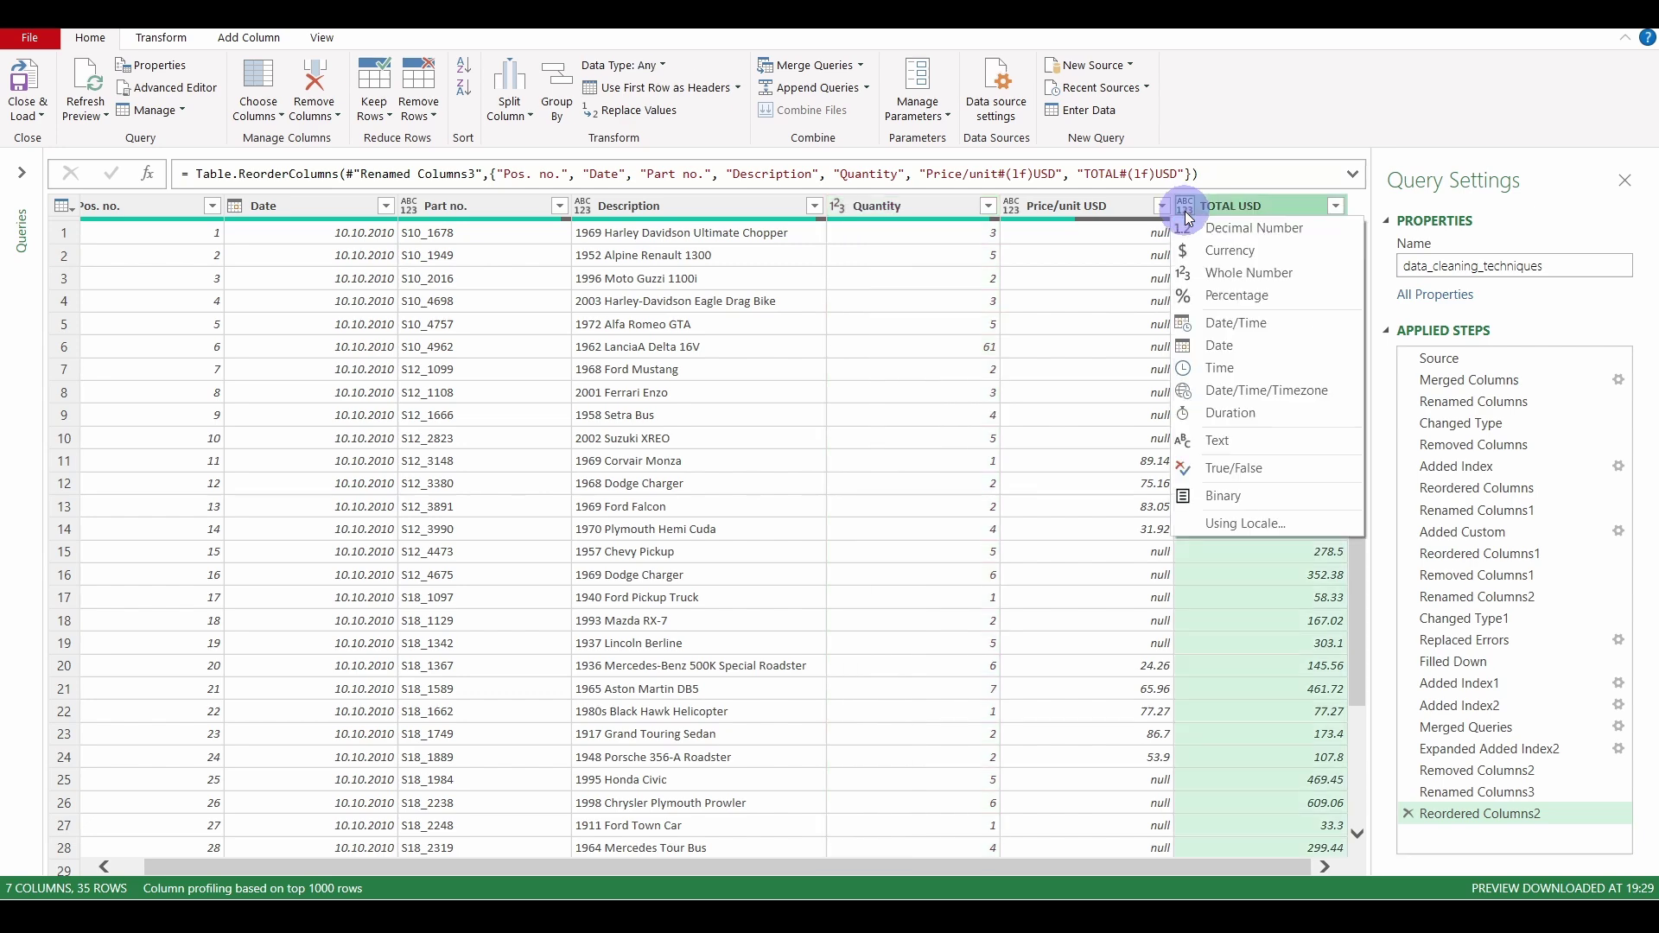
left_click(1196, 226)
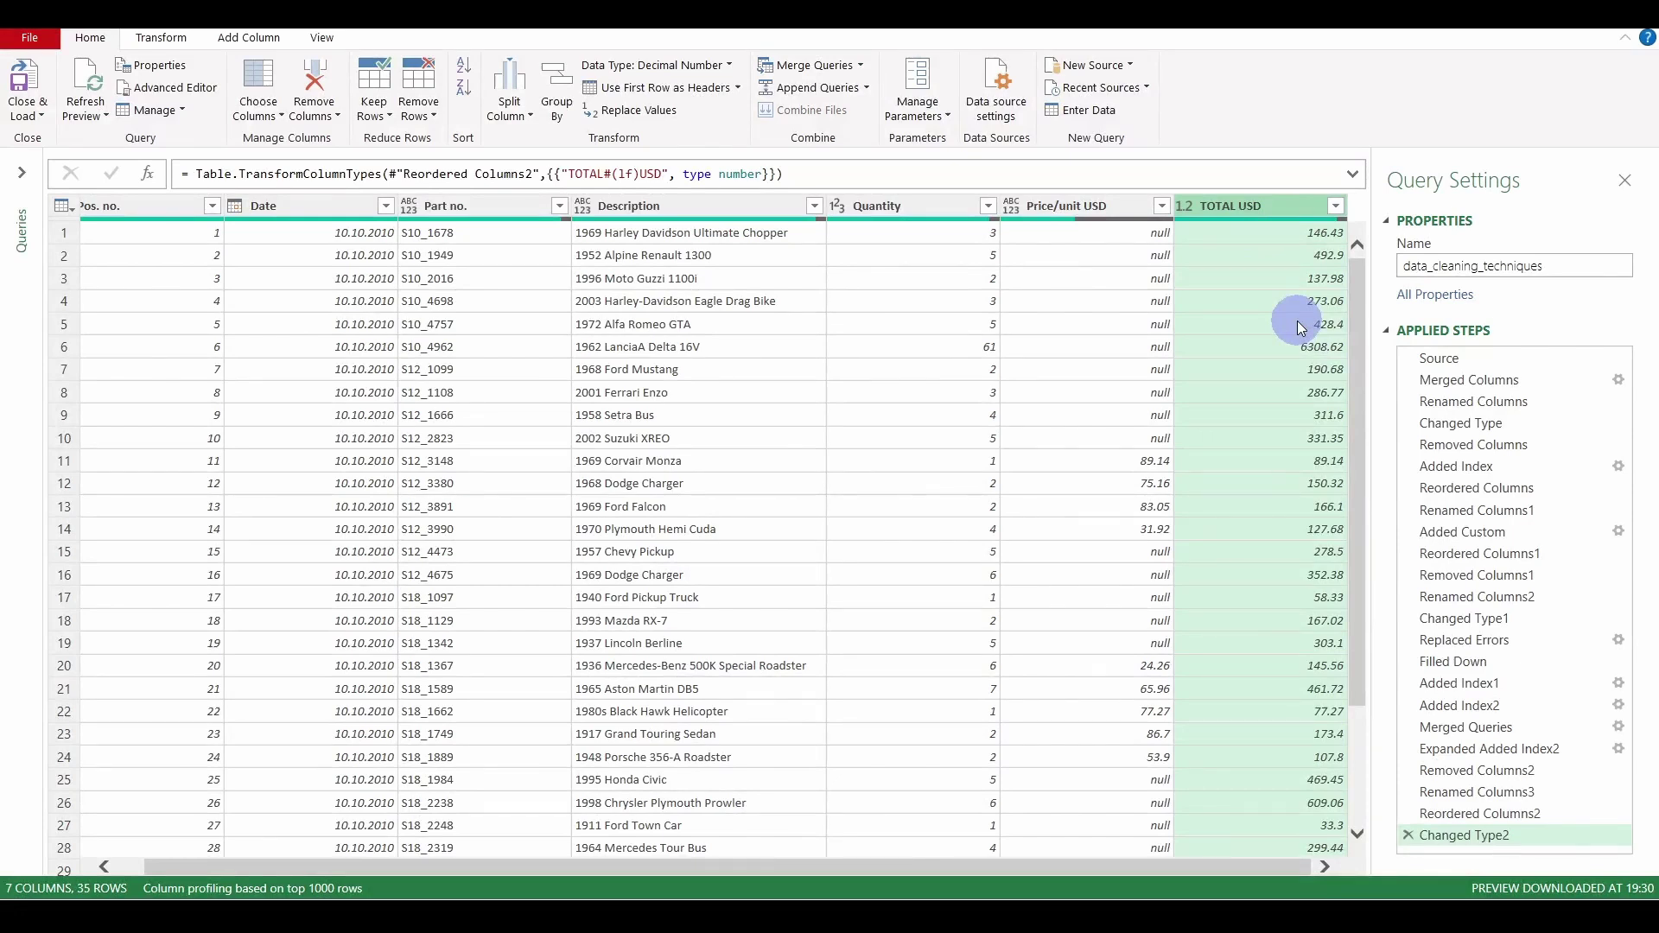
- Insert a Division column of TOTAL USD divided by Quantity, kept as the last column
left_click(904, 211, "ctrl")
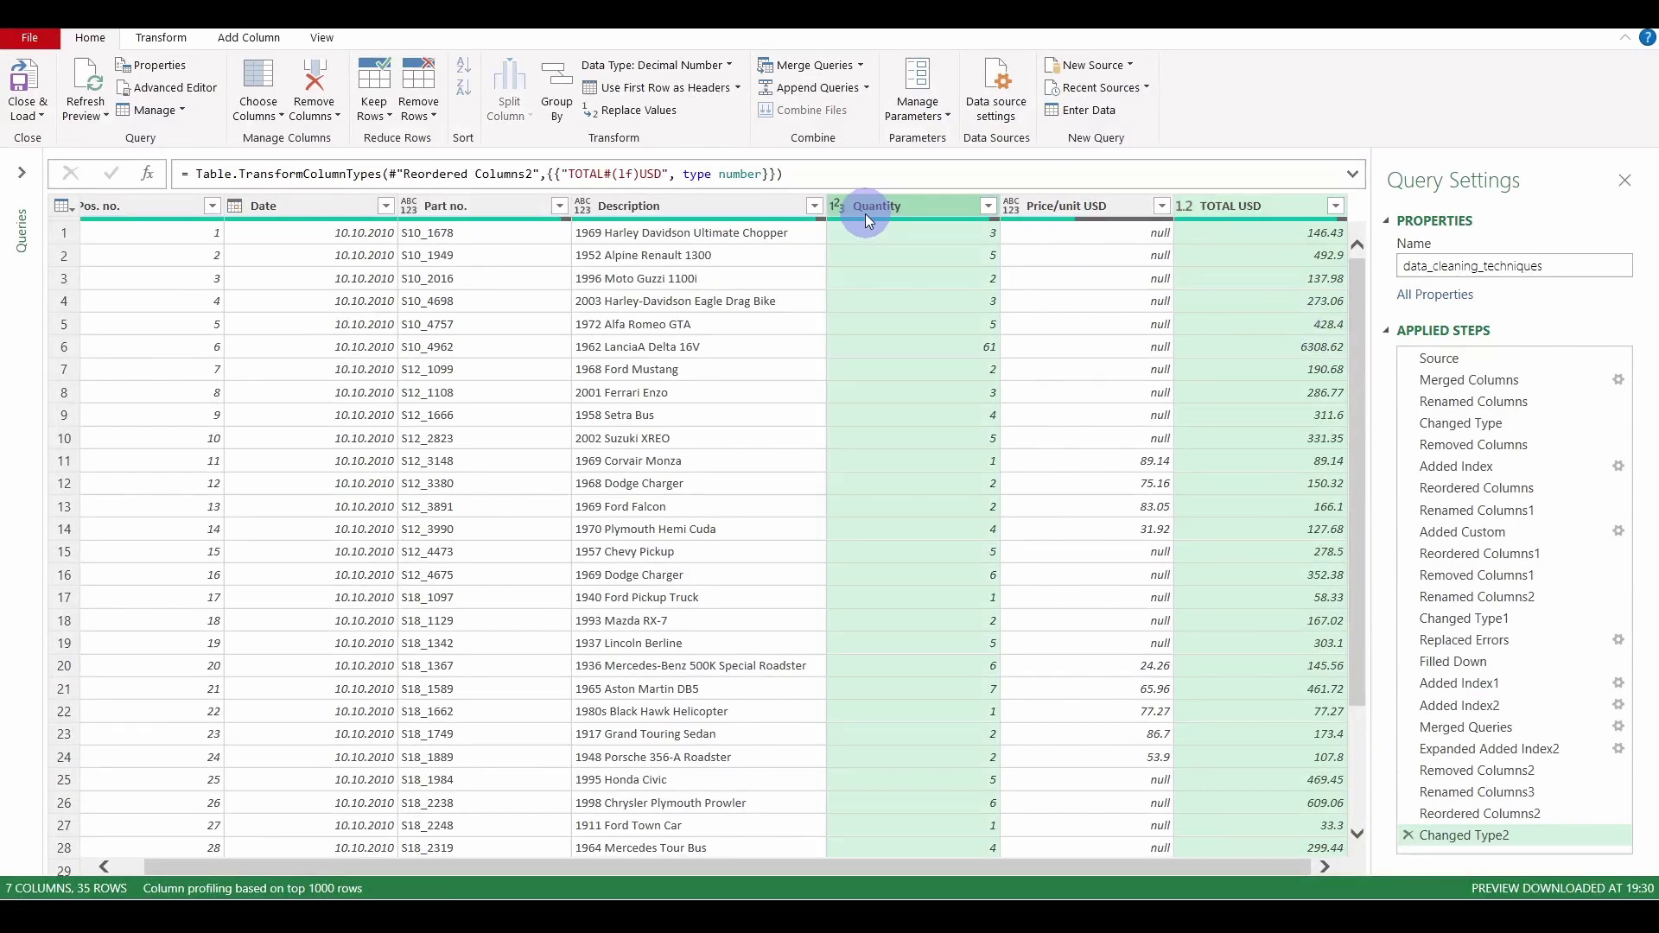
left_click(264, 43)
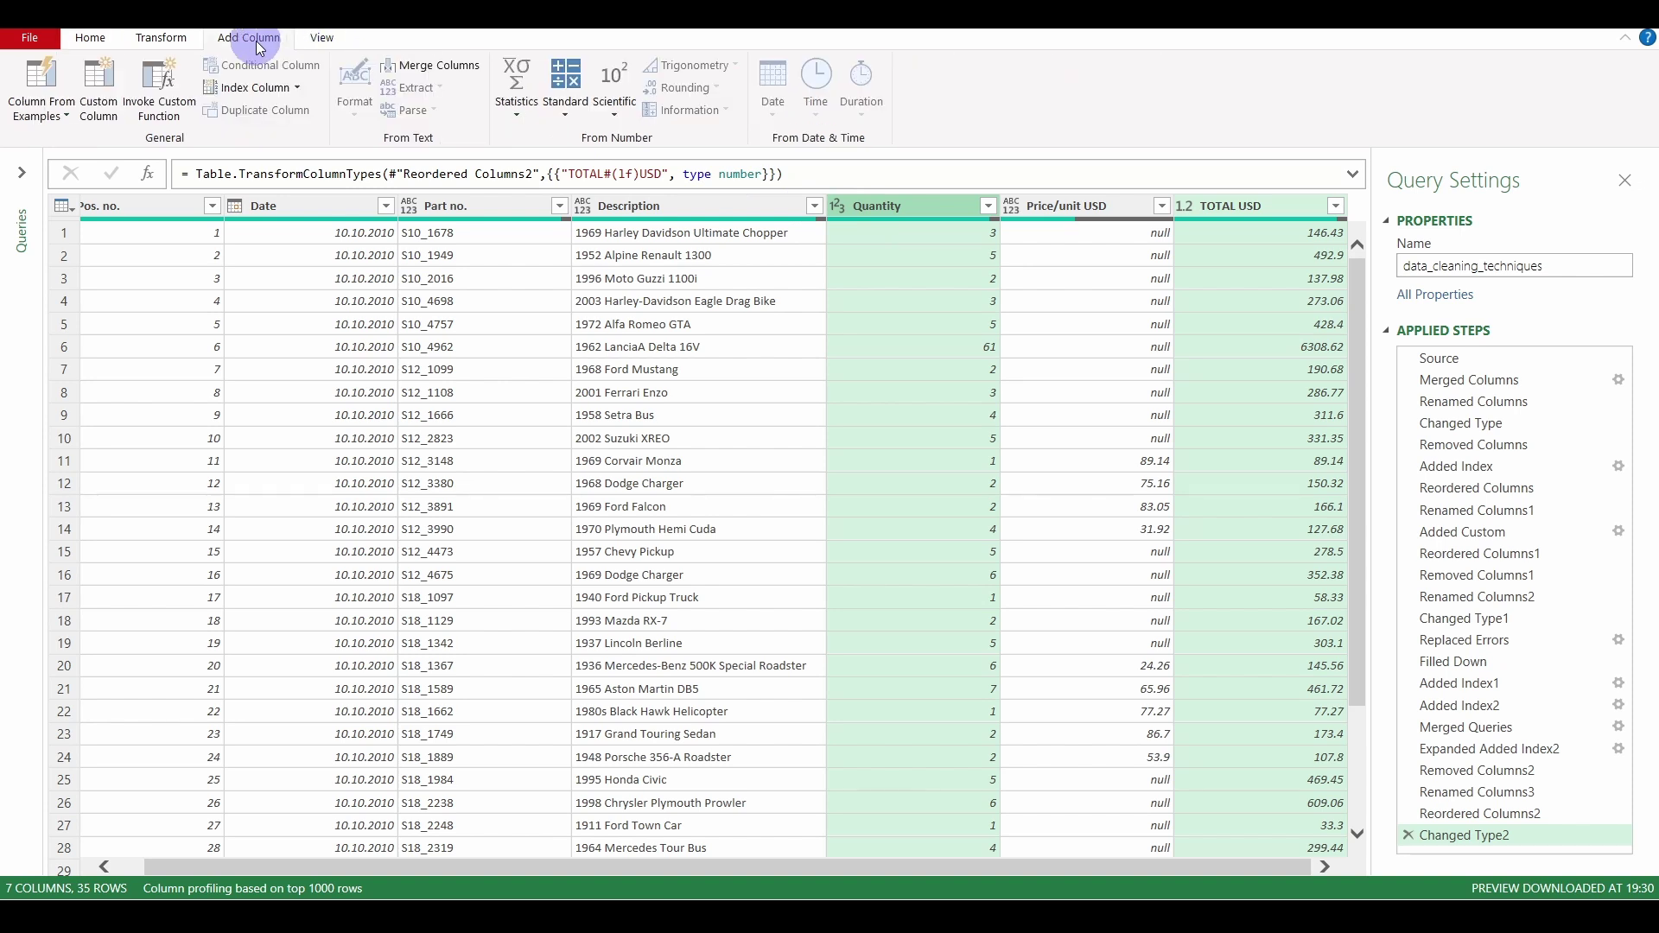
left_click(567, 117)
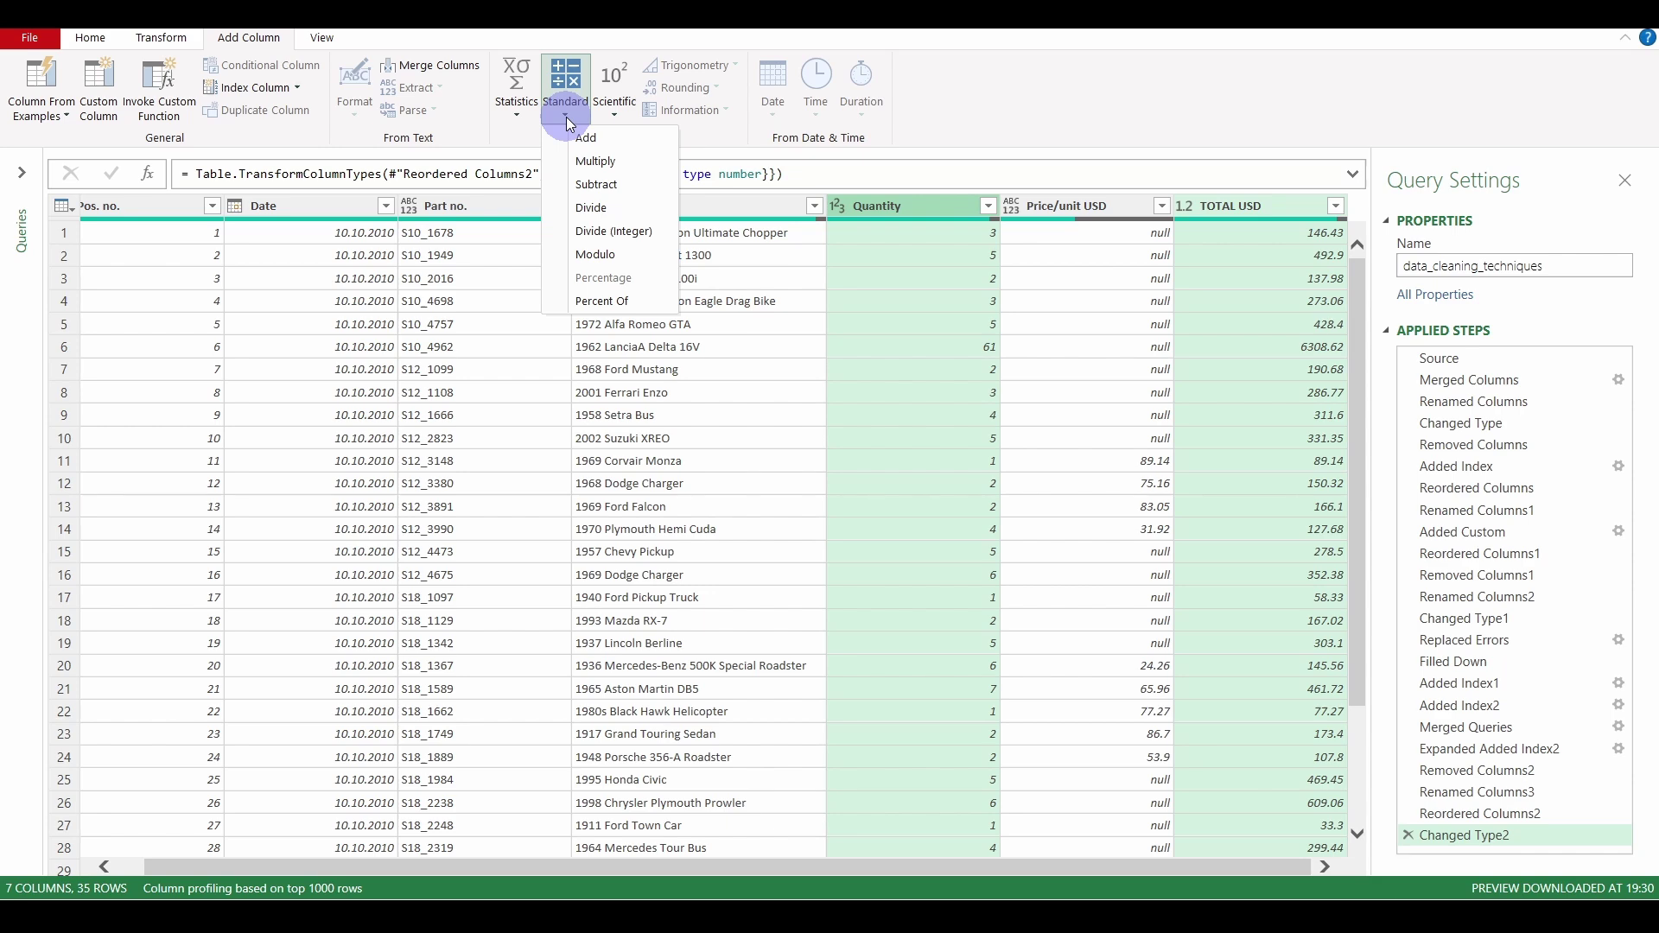
left_click(610, 204)
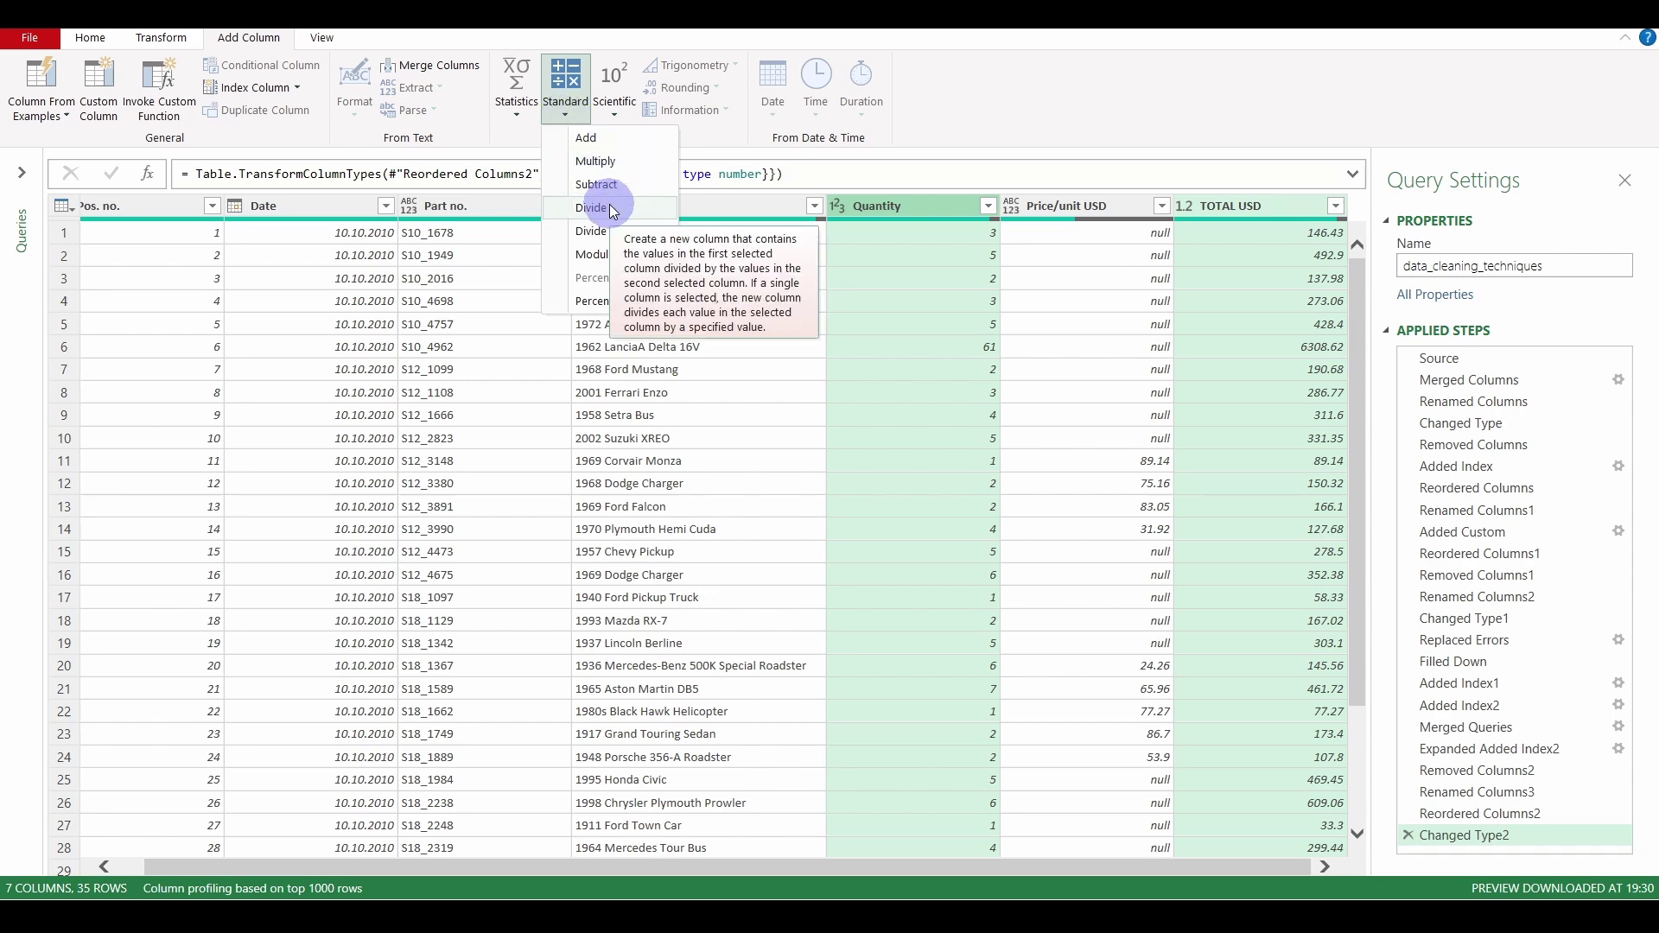
left_click(609, 207)
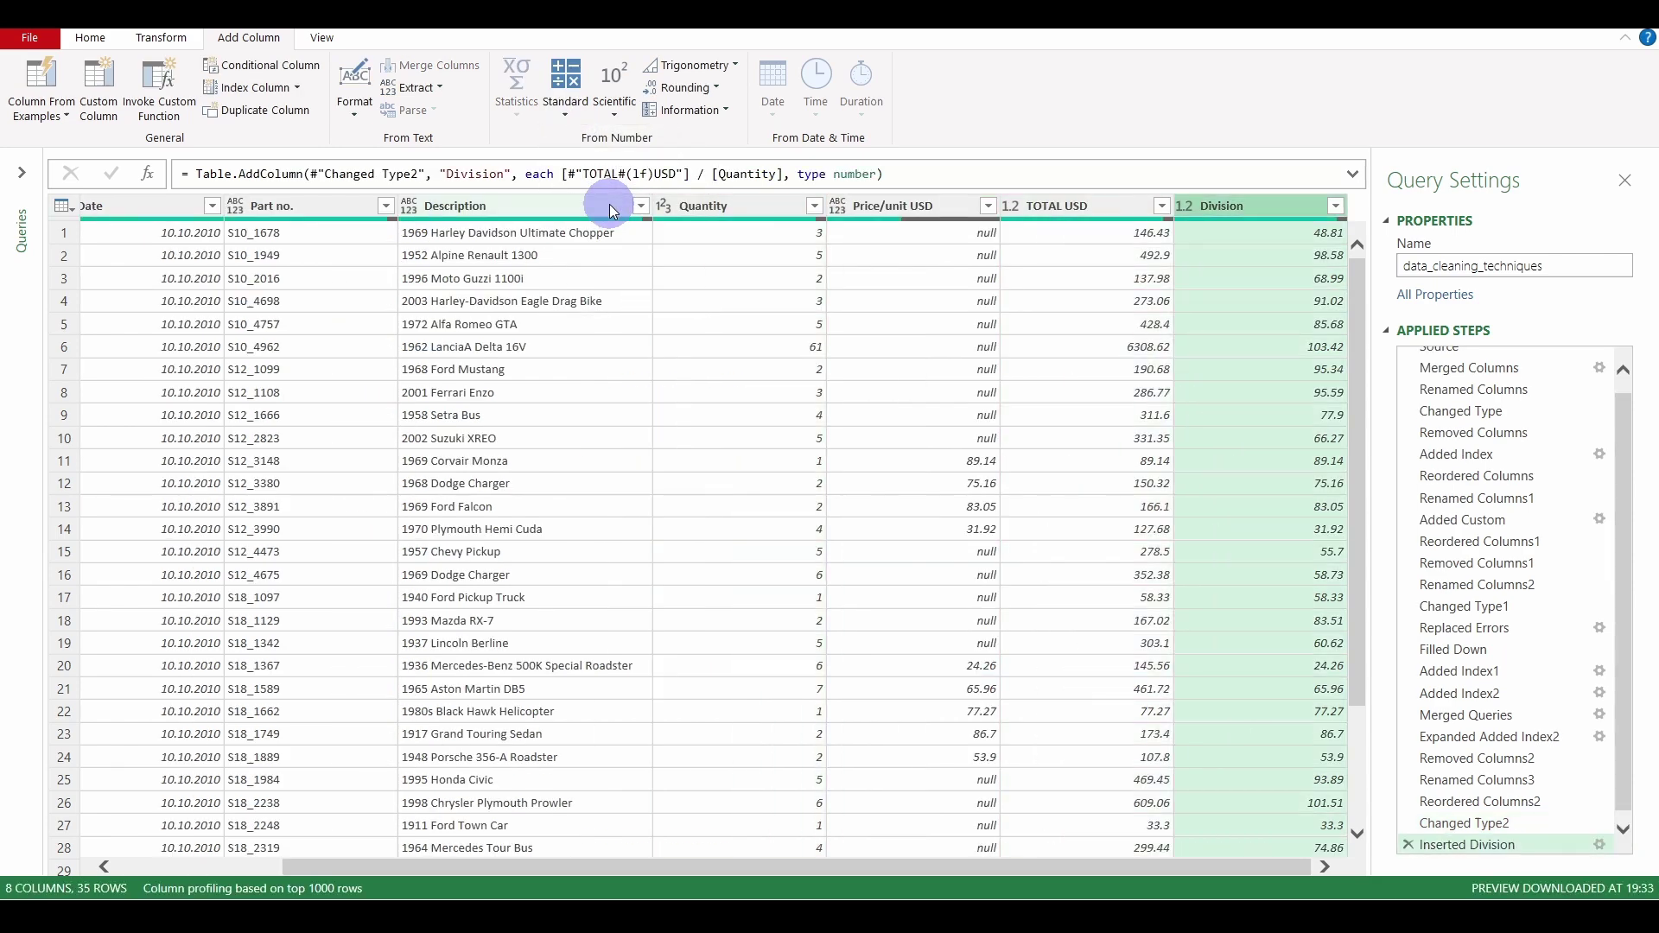
left_click(1058, 208)
left_click(772, 207)
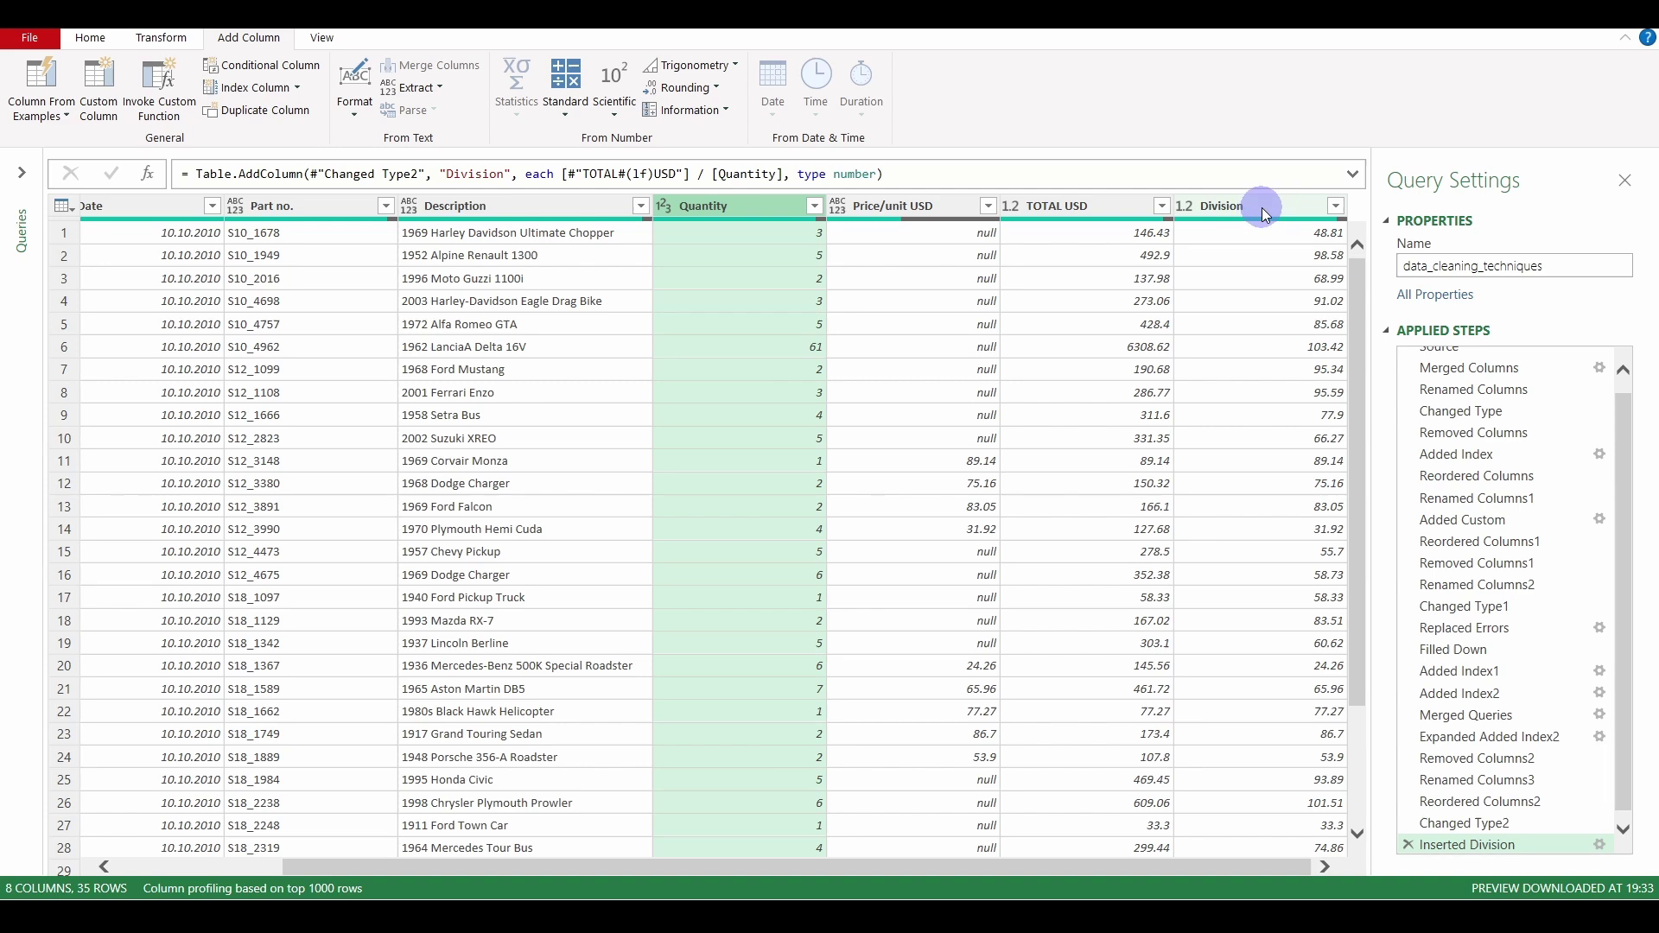
left_click_drag(1261, 208, 921, 212)
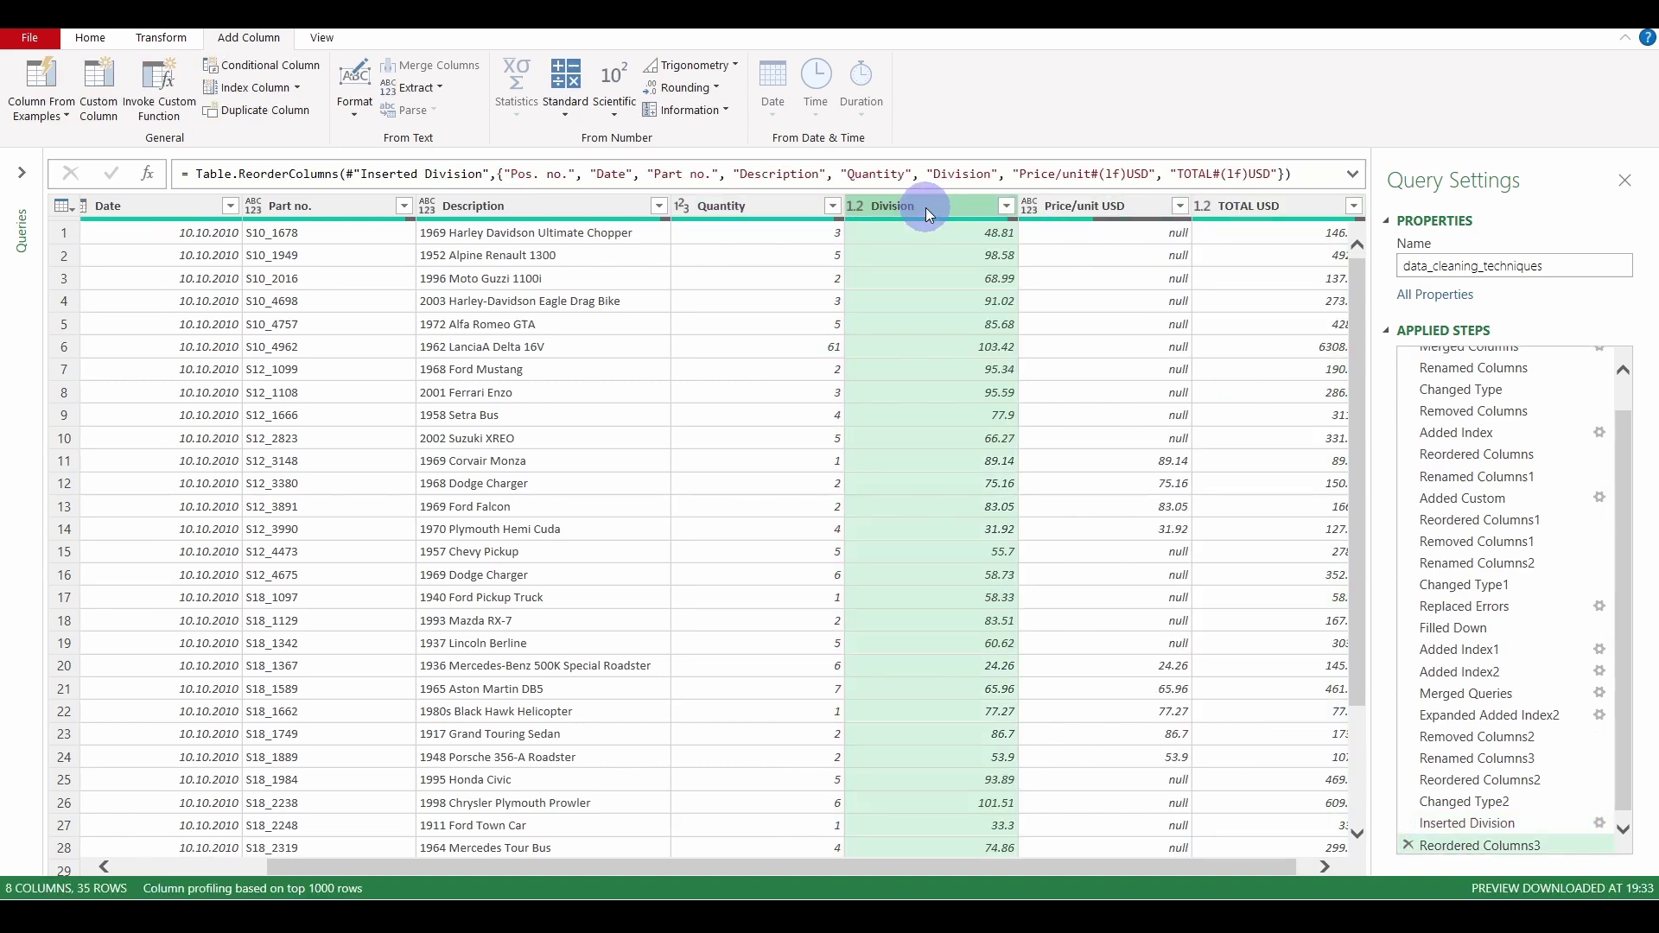
left_click(1408, 845)
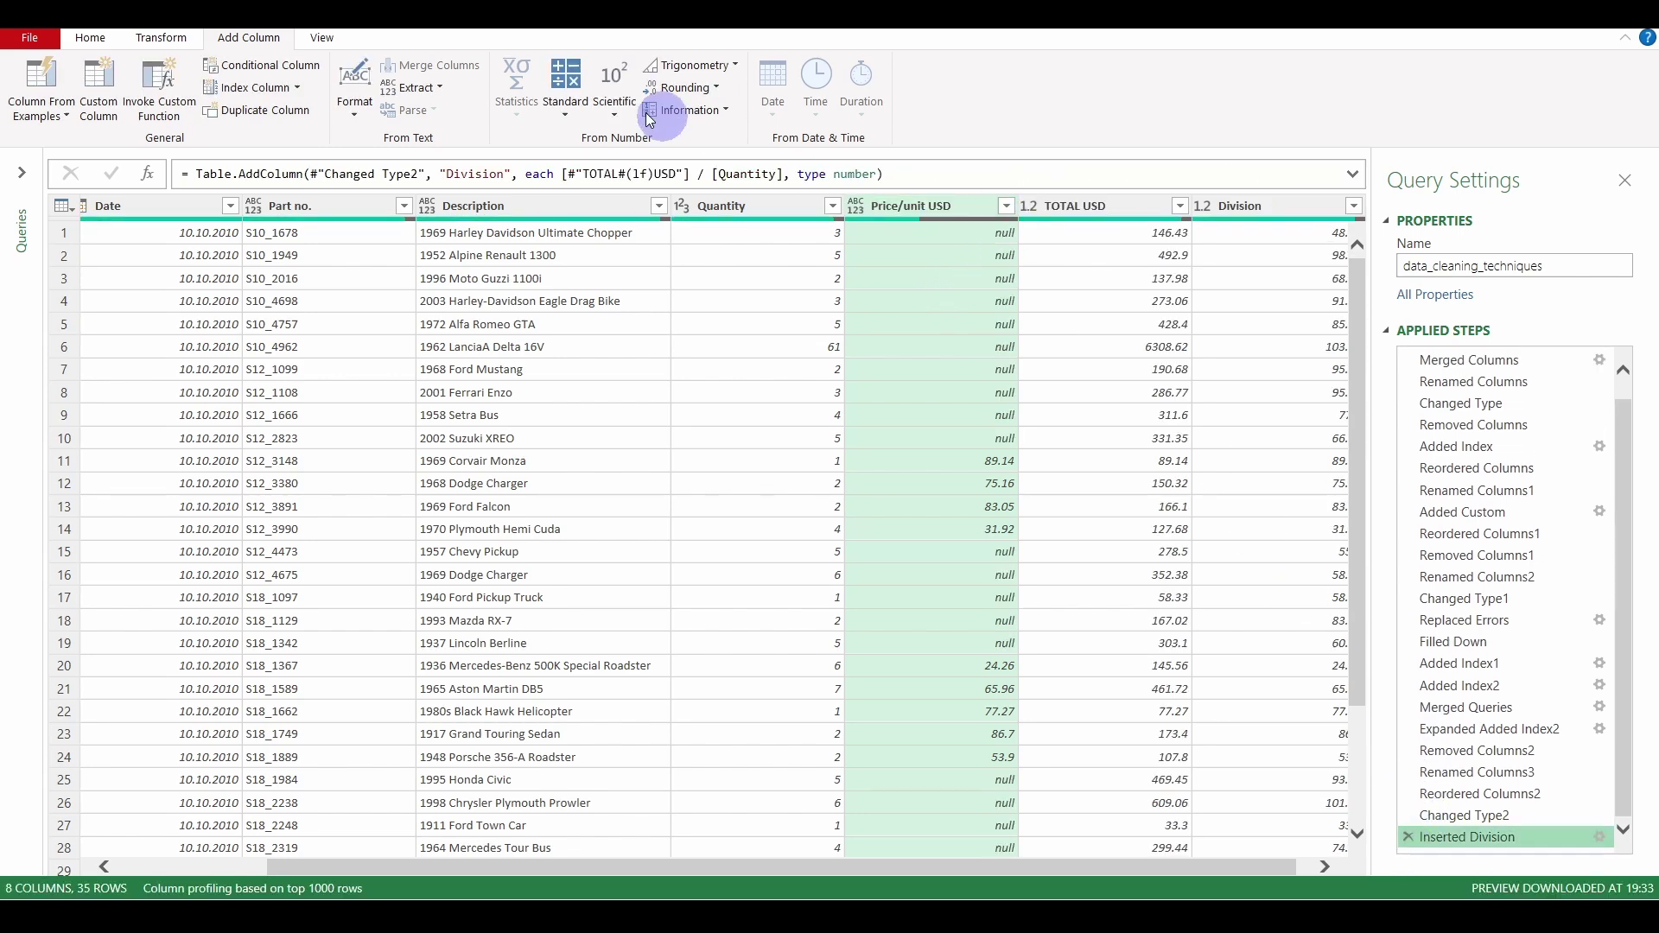
- Start a custom column formula: if [Price/unit USD] = null then
left_click(101, 102)
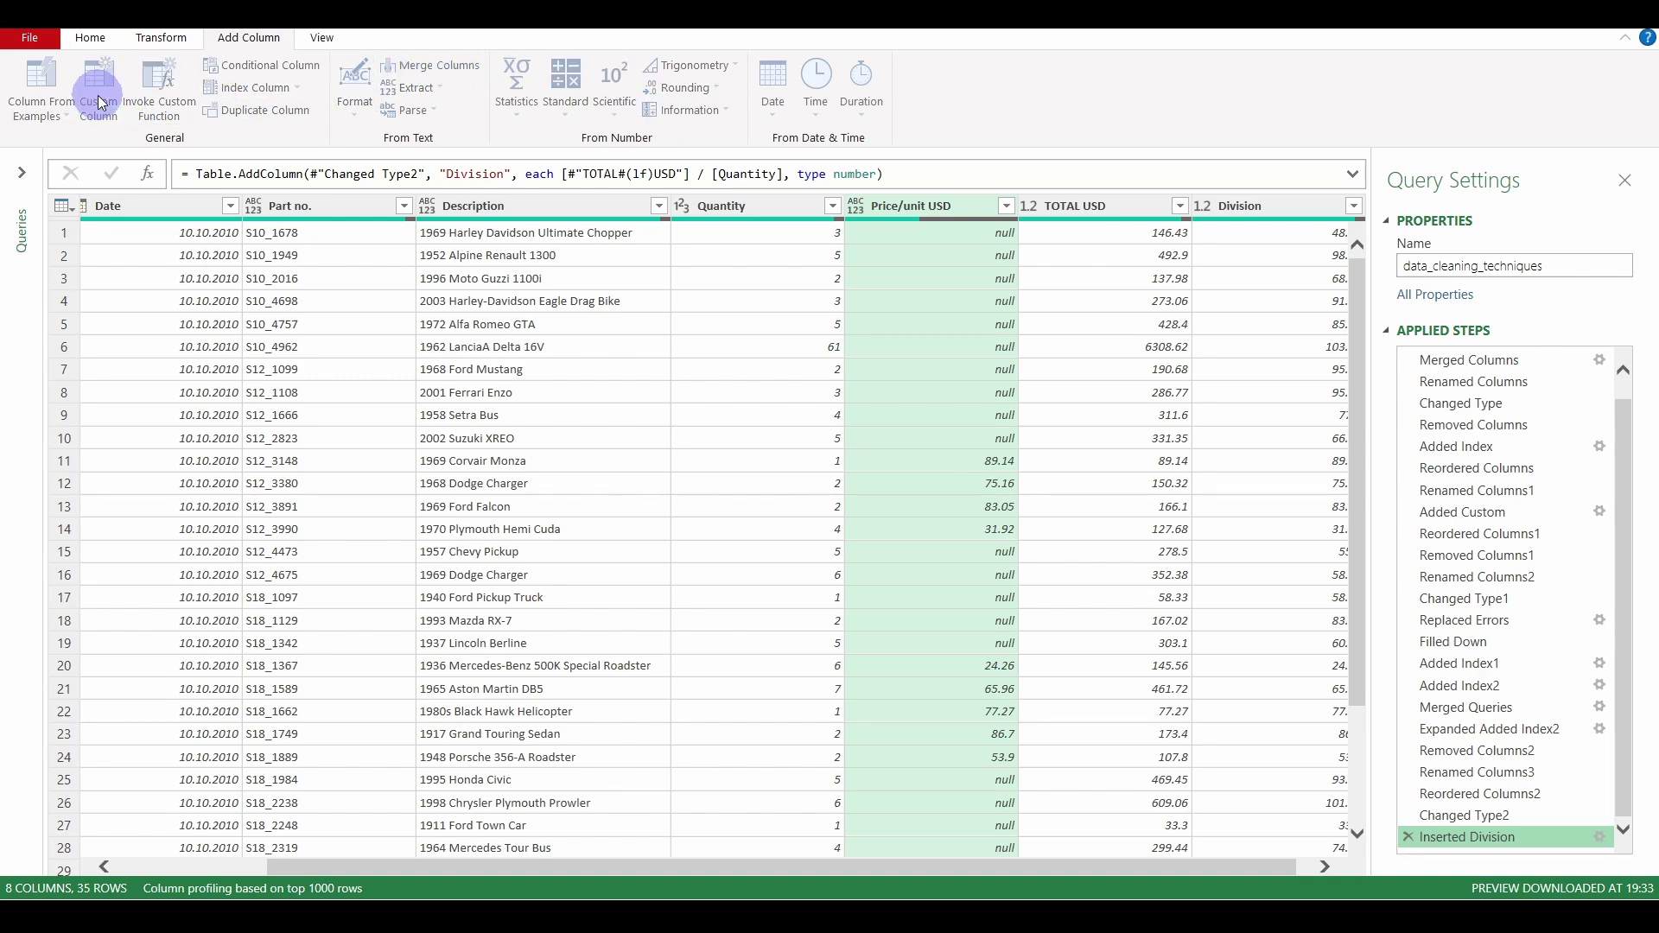
left_click_drag(795, 249, 426, 271)
left_click(187, 437)
type("if")
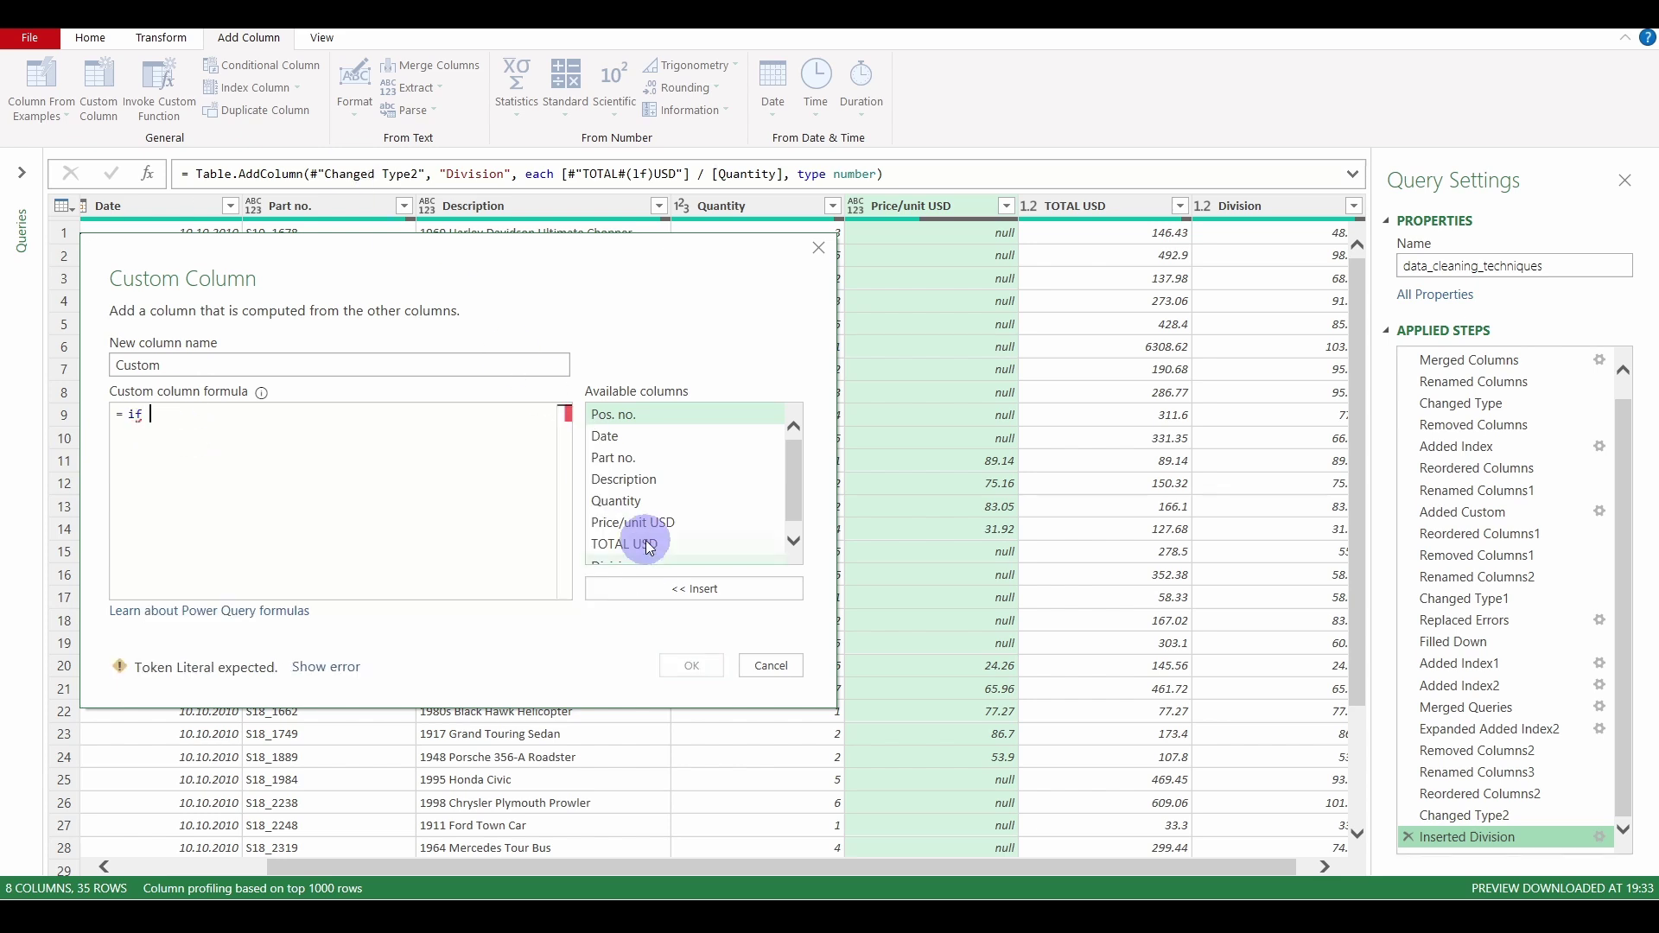
double_click(639, 523)
type("= nul")
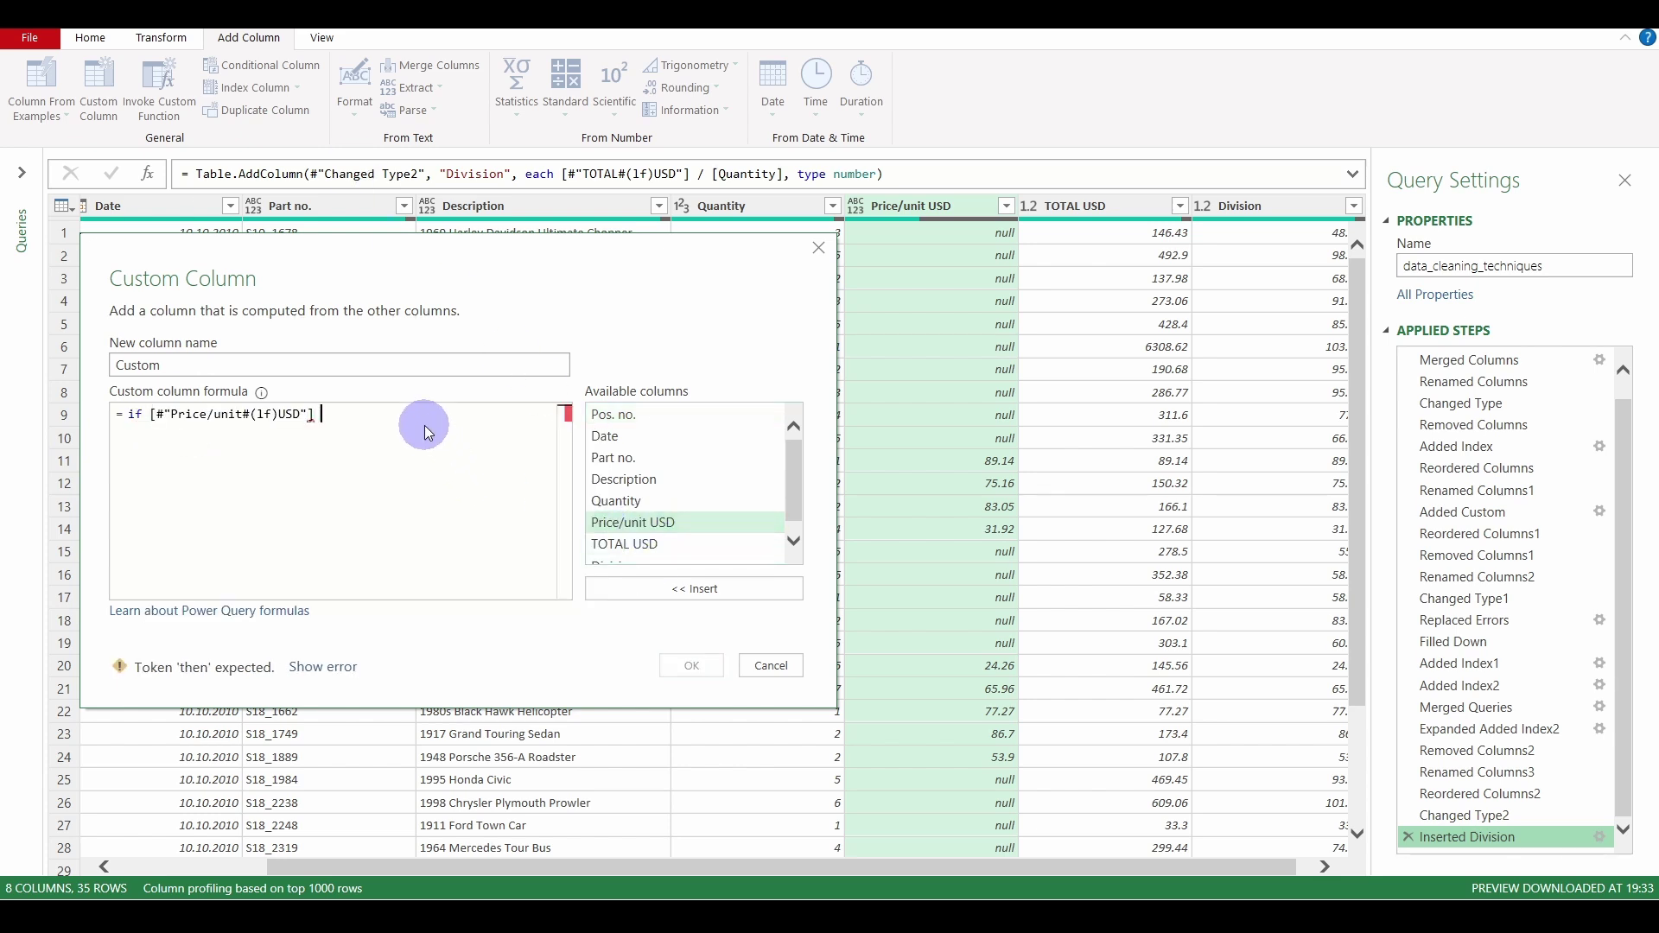
type("l then")
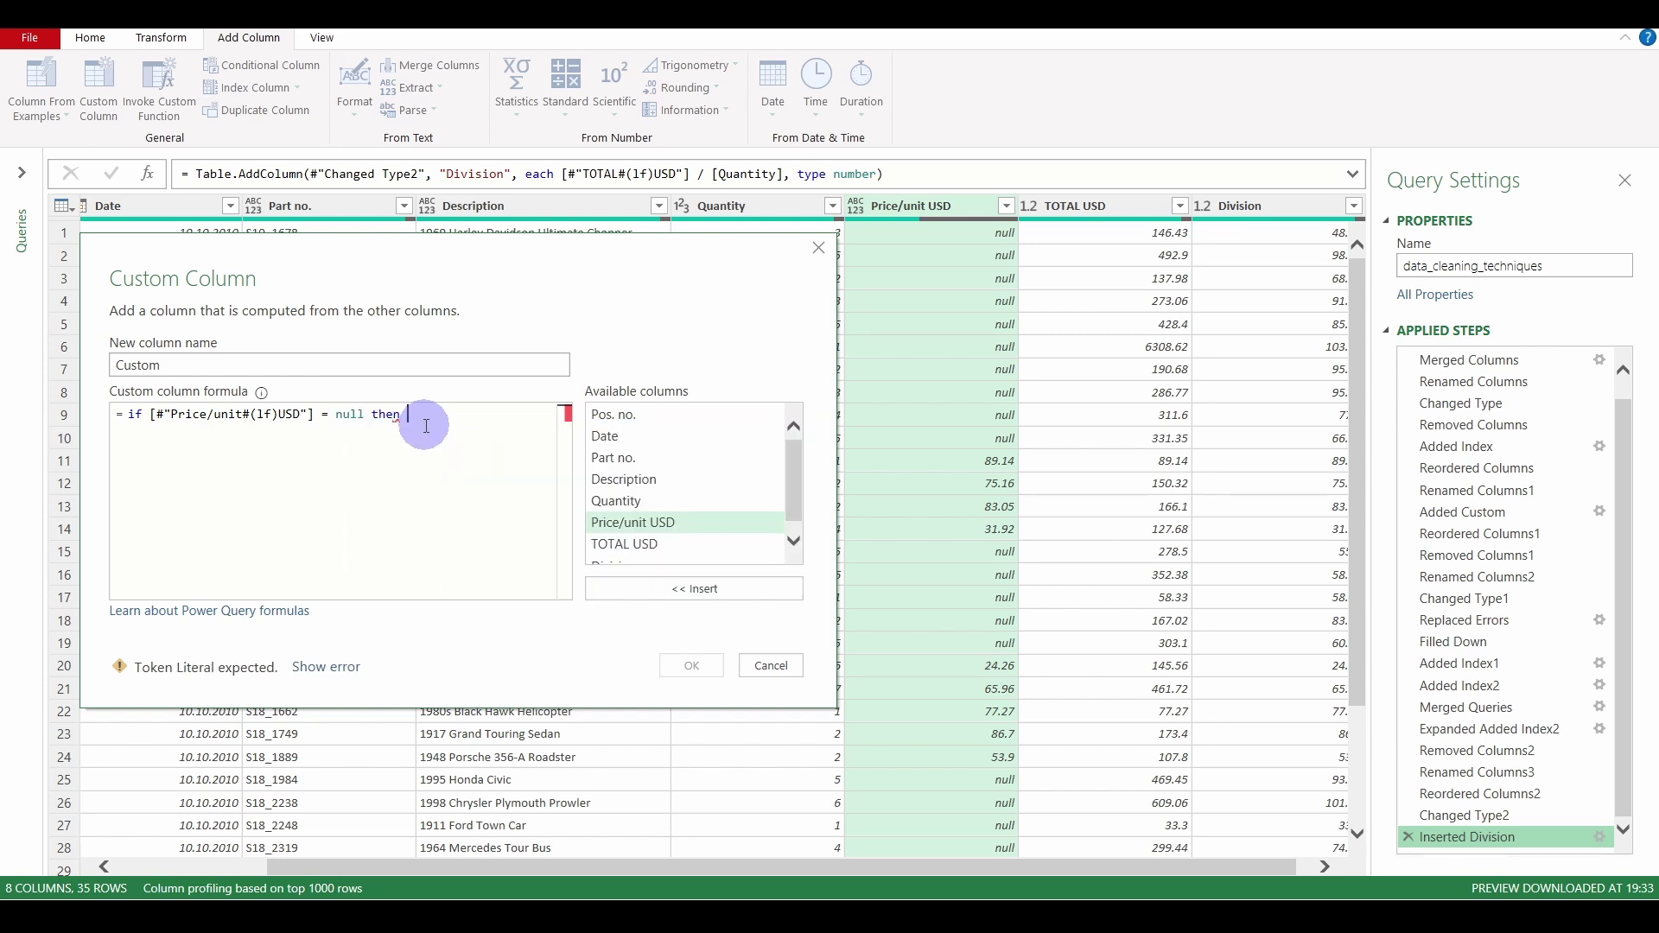
- Finish the formula with [TOTAL USD]/[Quantity] else [Price/unit USD] and create the Custom column
scroll(691, 483, "down", 1)
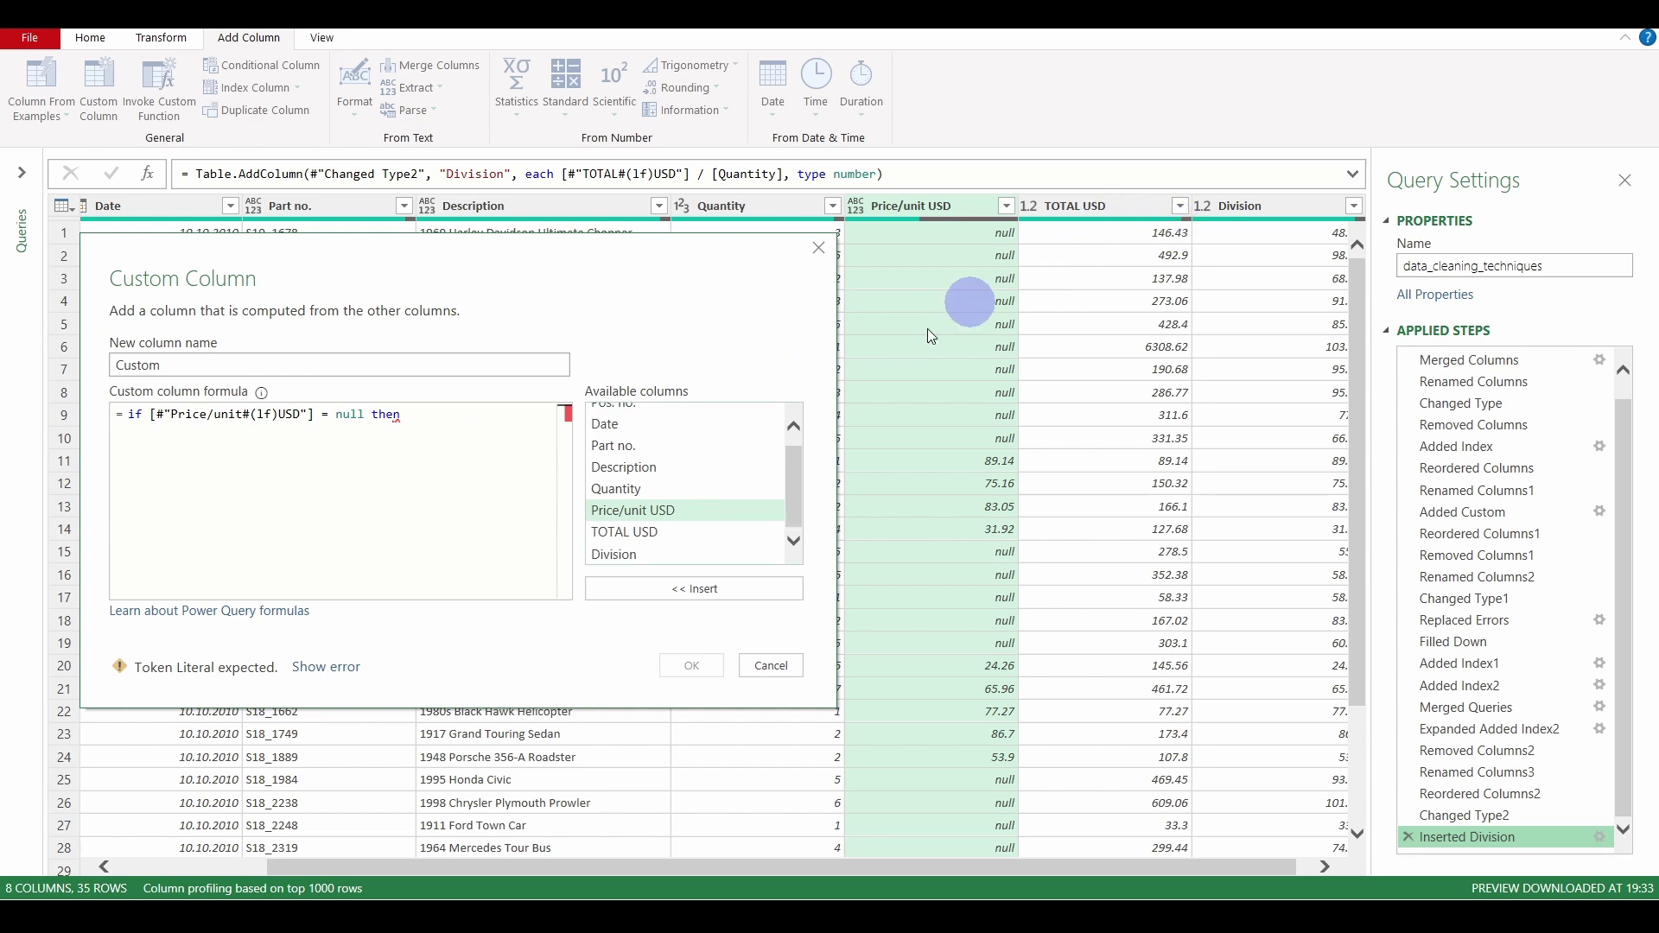
double_click(636, 530)
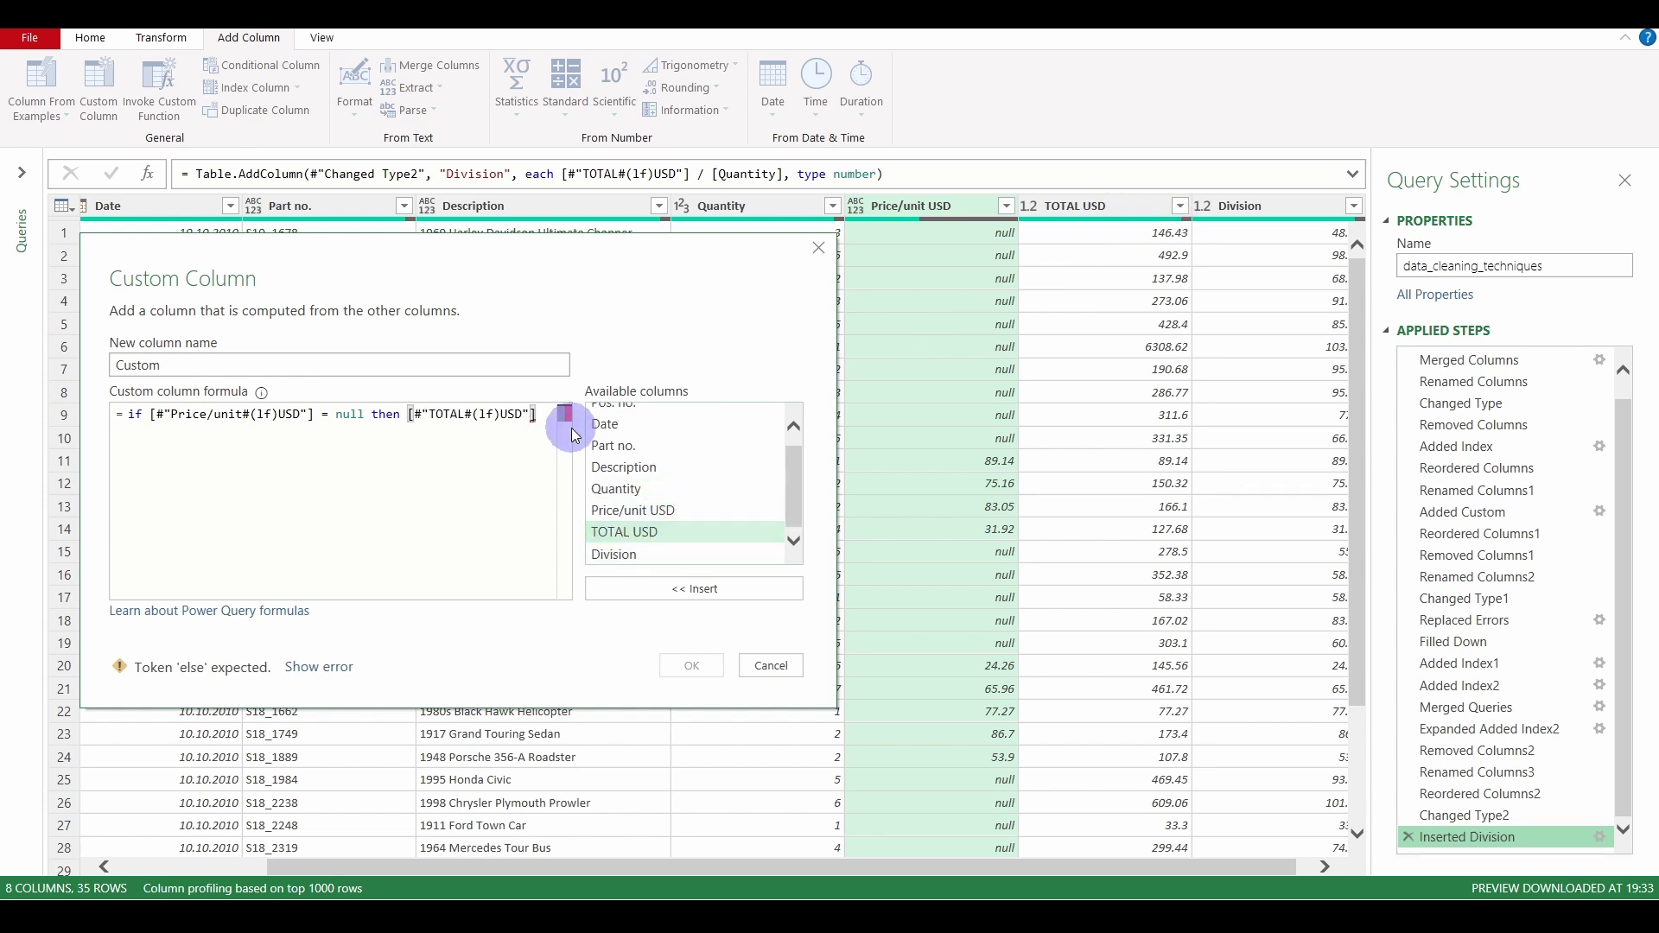
type("/")
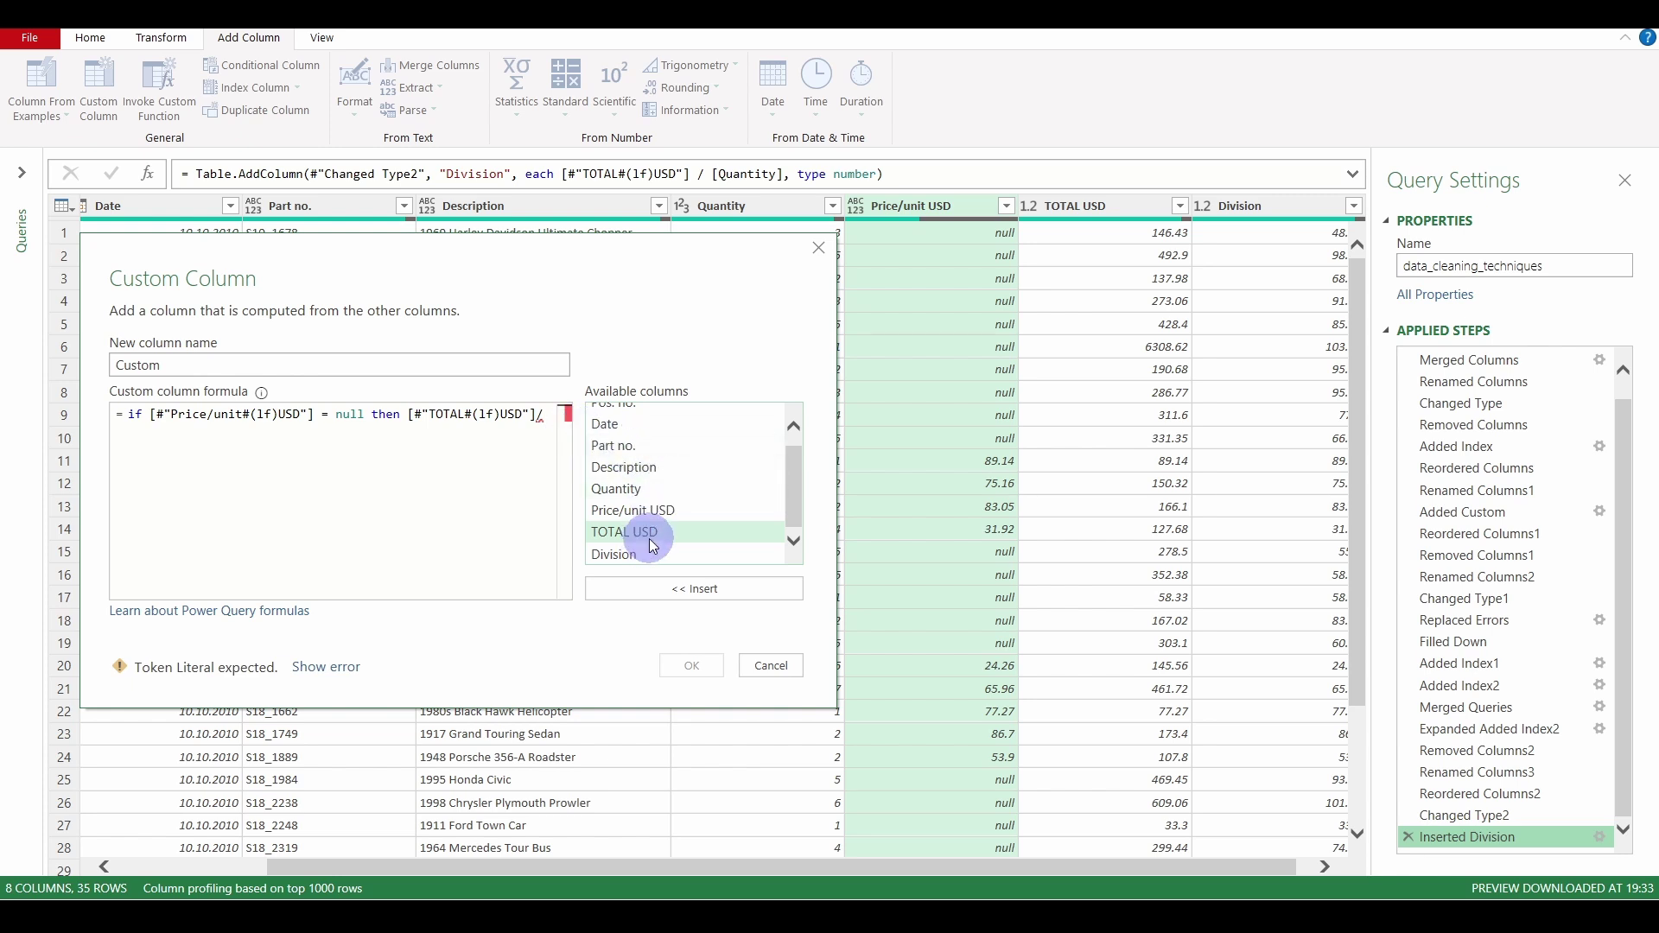
double_click(626, 488)
type("else")
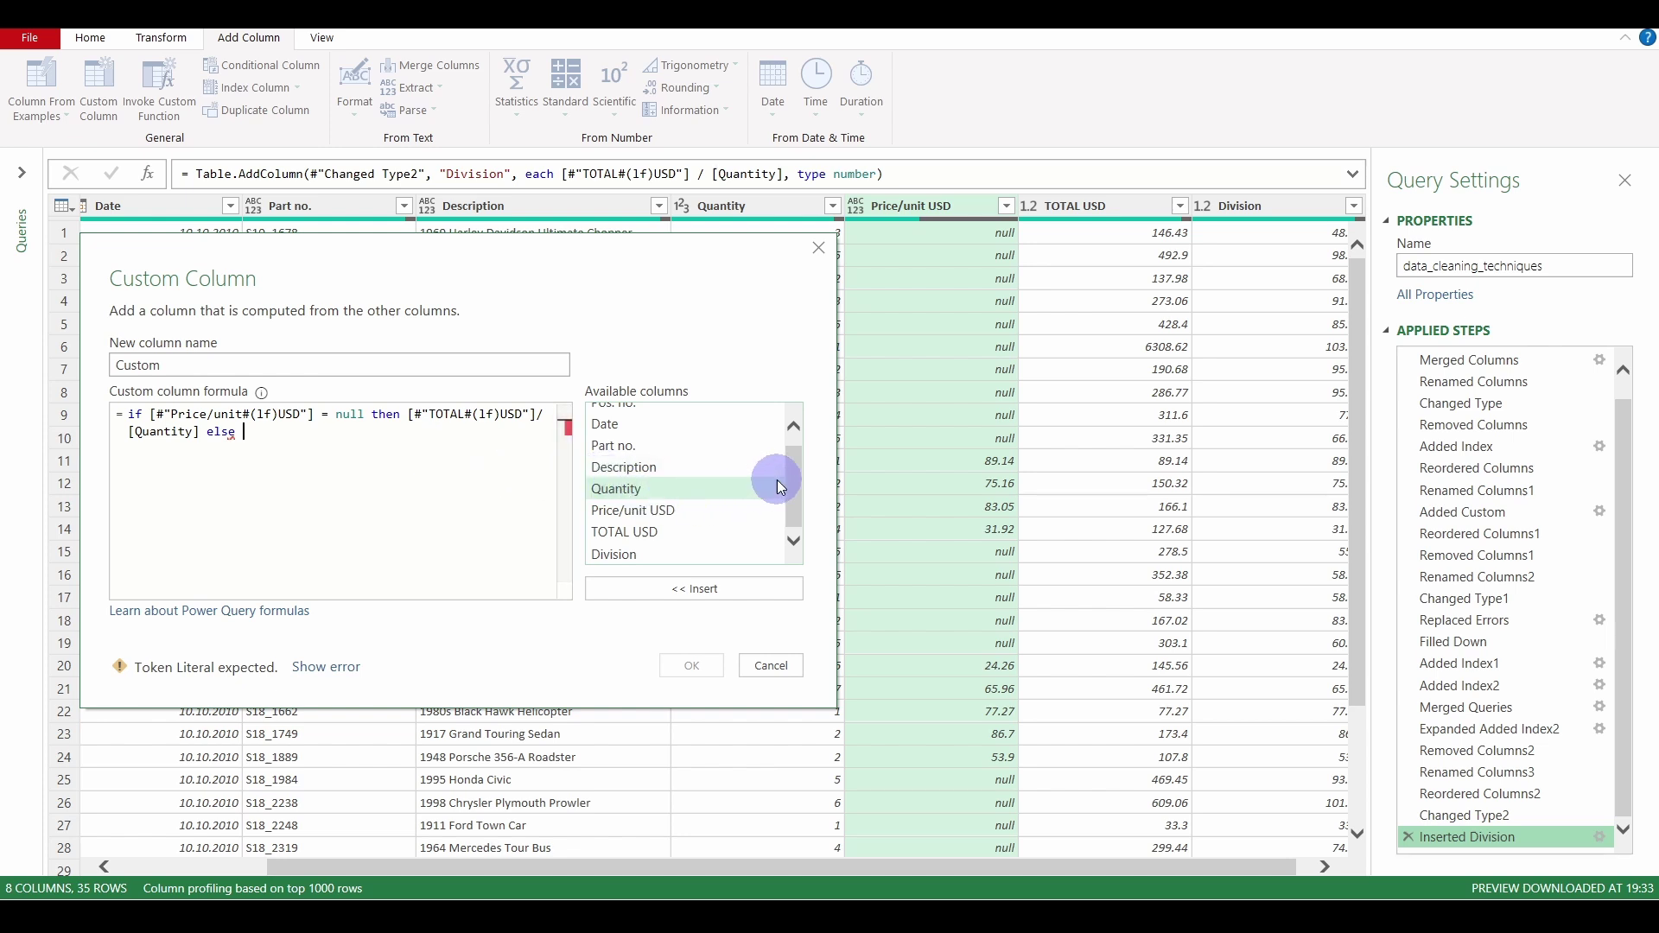
scroll(793, 469, "up", 1)
scroll(693, 467, "down", 1)
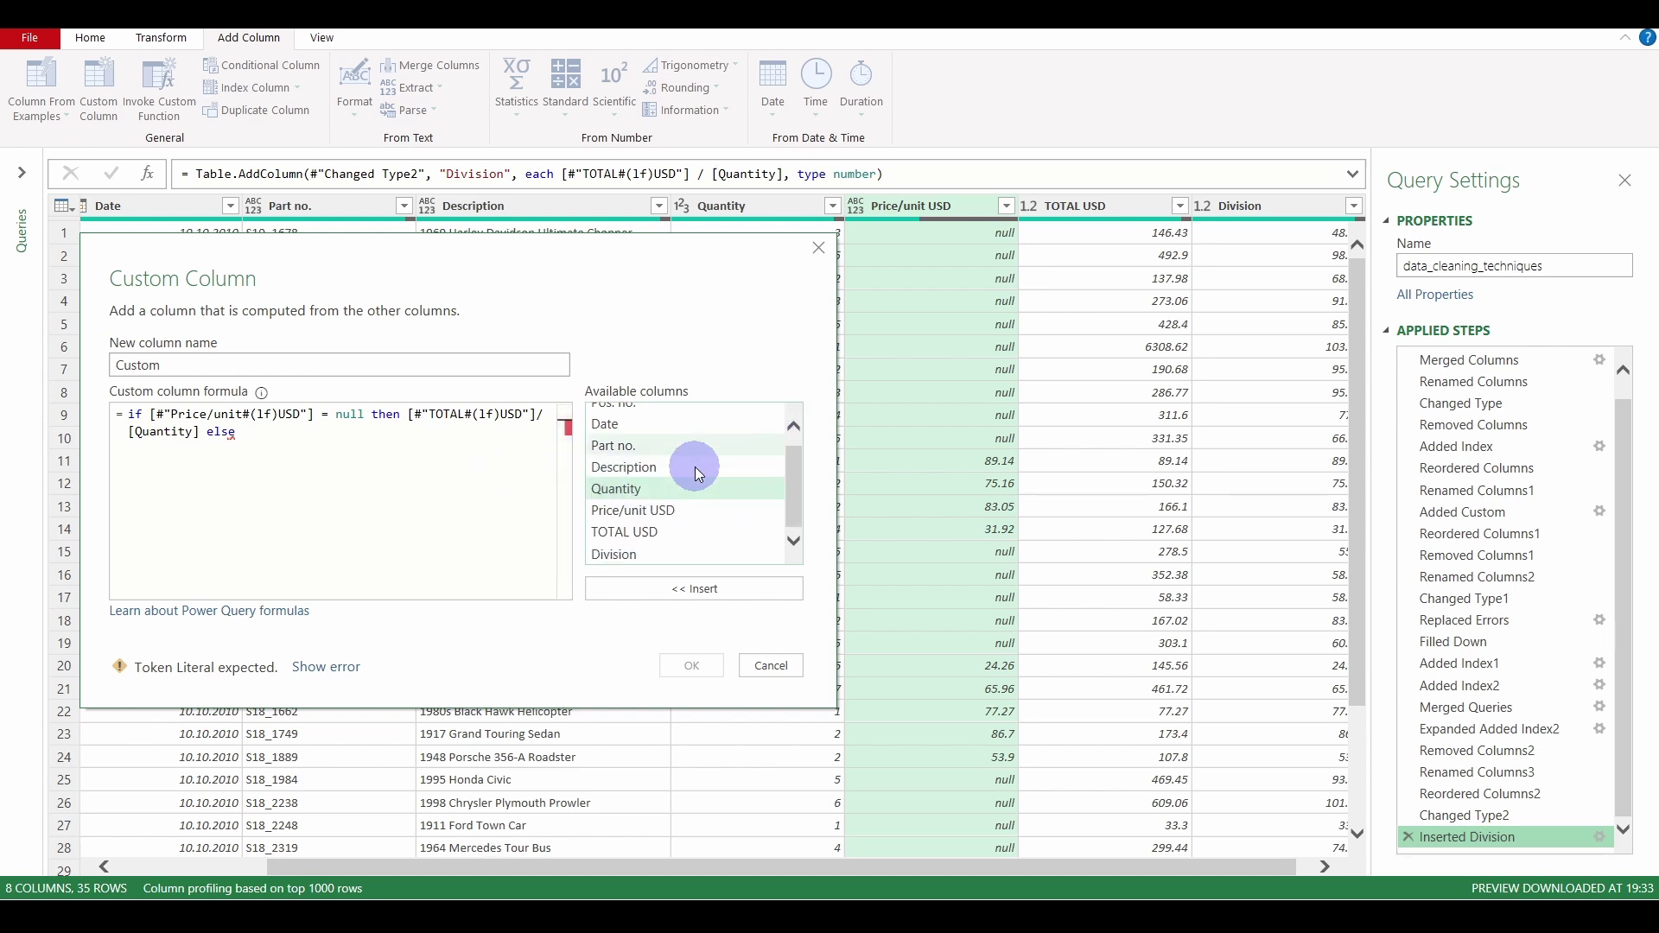
double_click(646, 511)
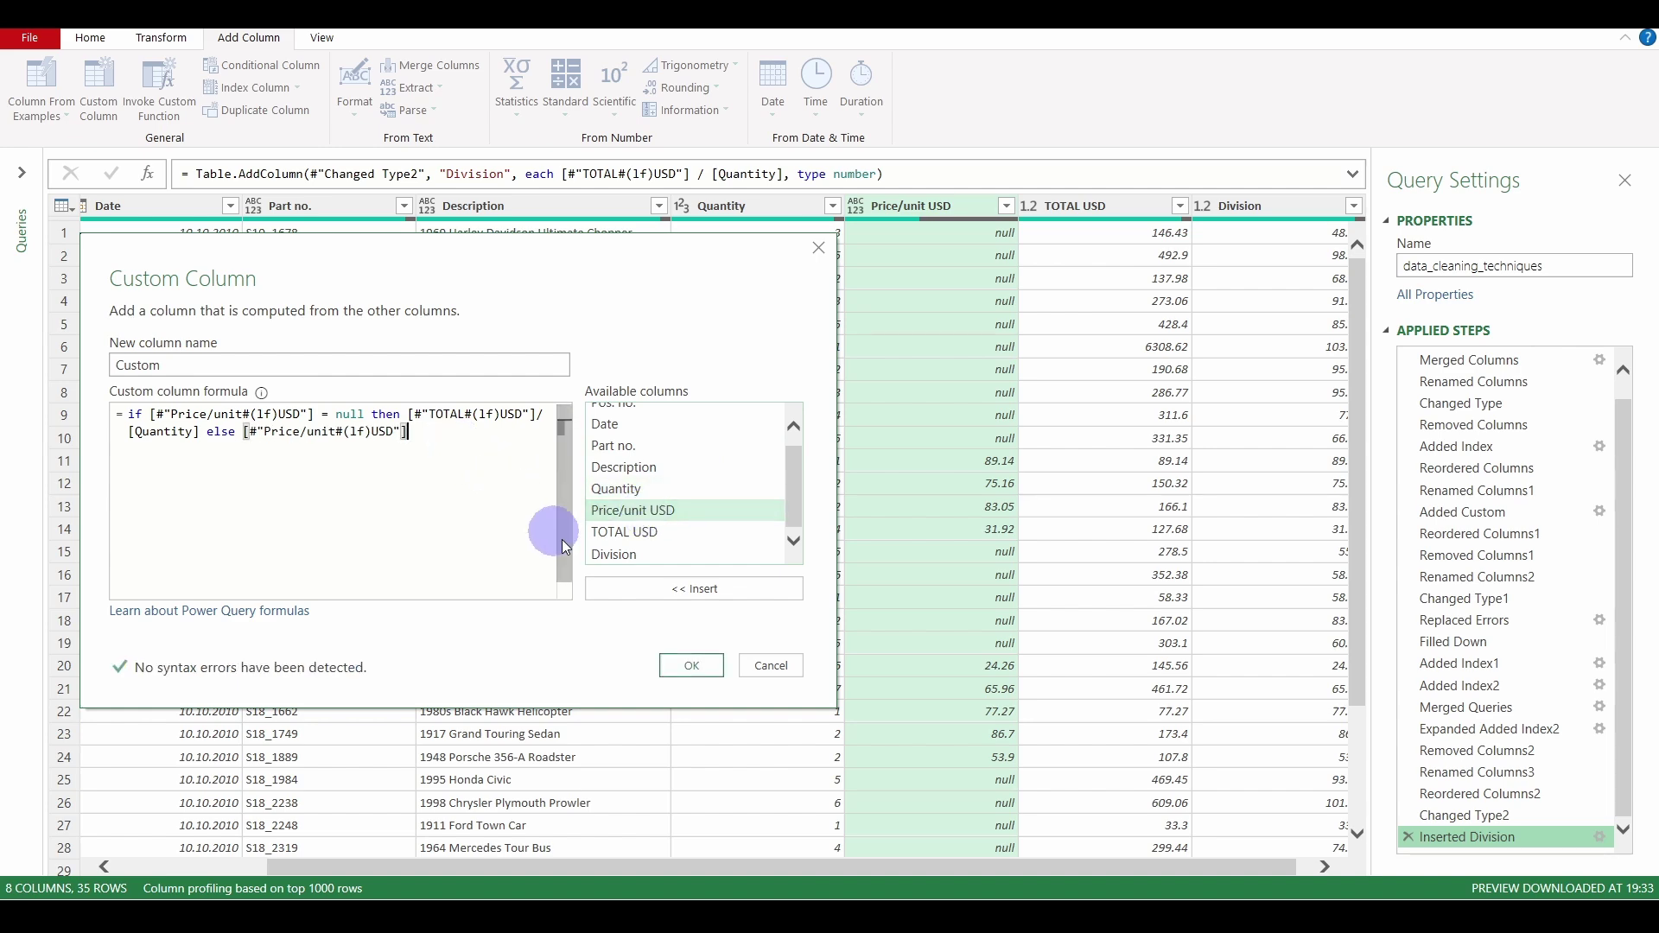
left_click(691, 664)
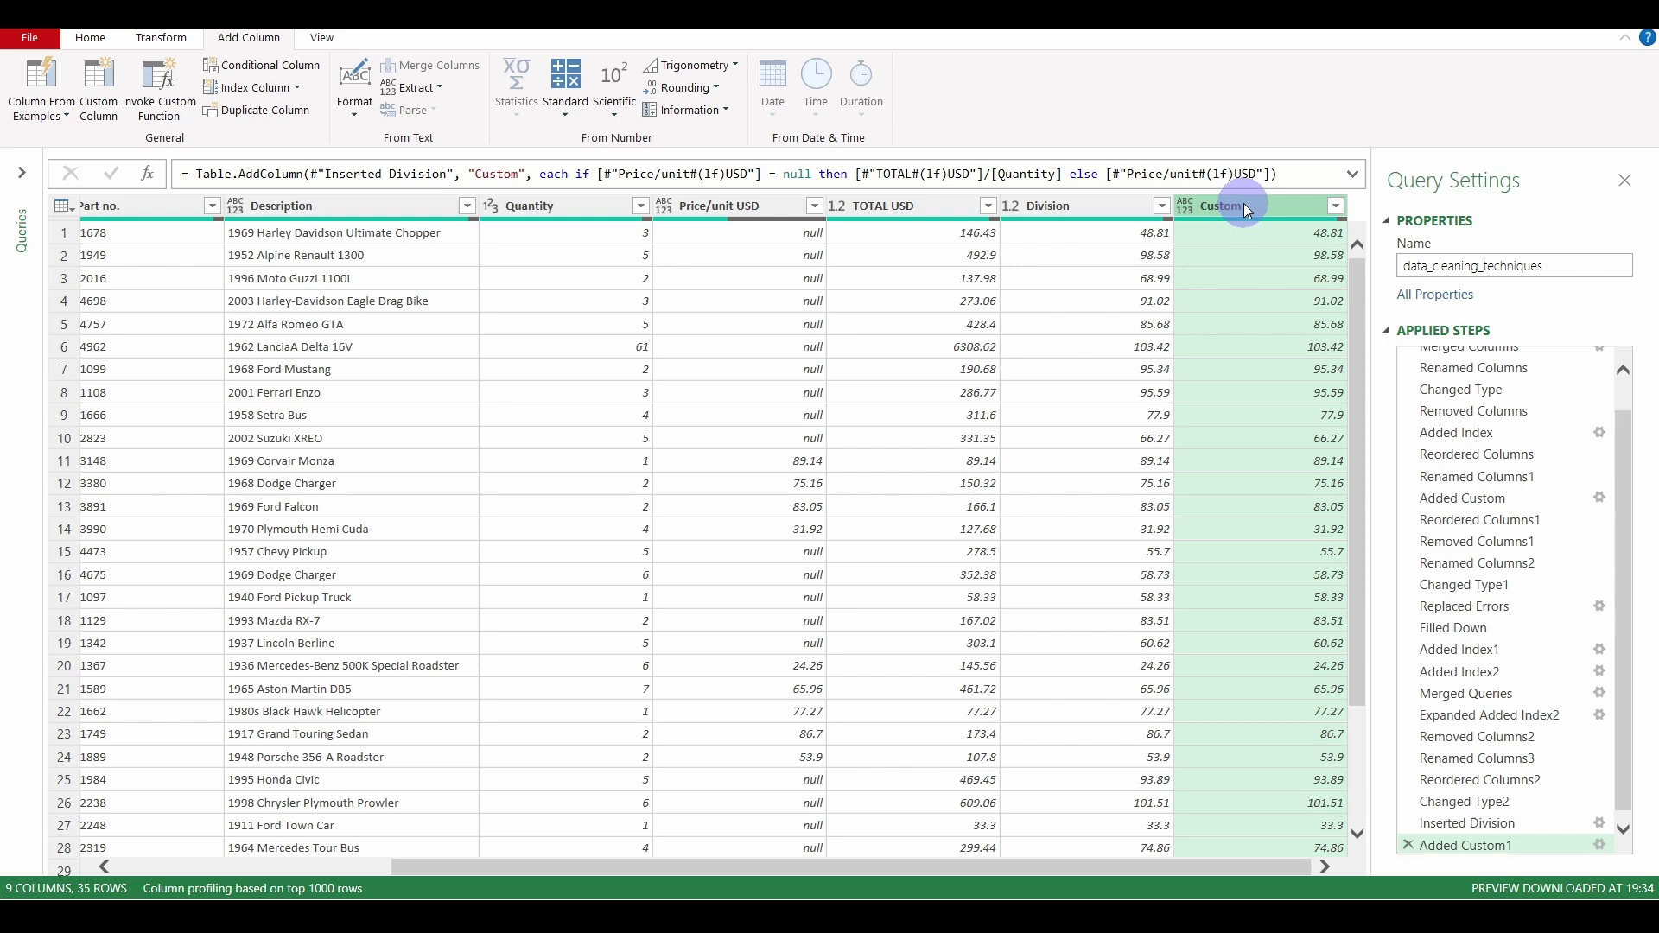
- Remove the Price/unit USD and Division columns
left_click(1104, 207)
left_click(744, 213)
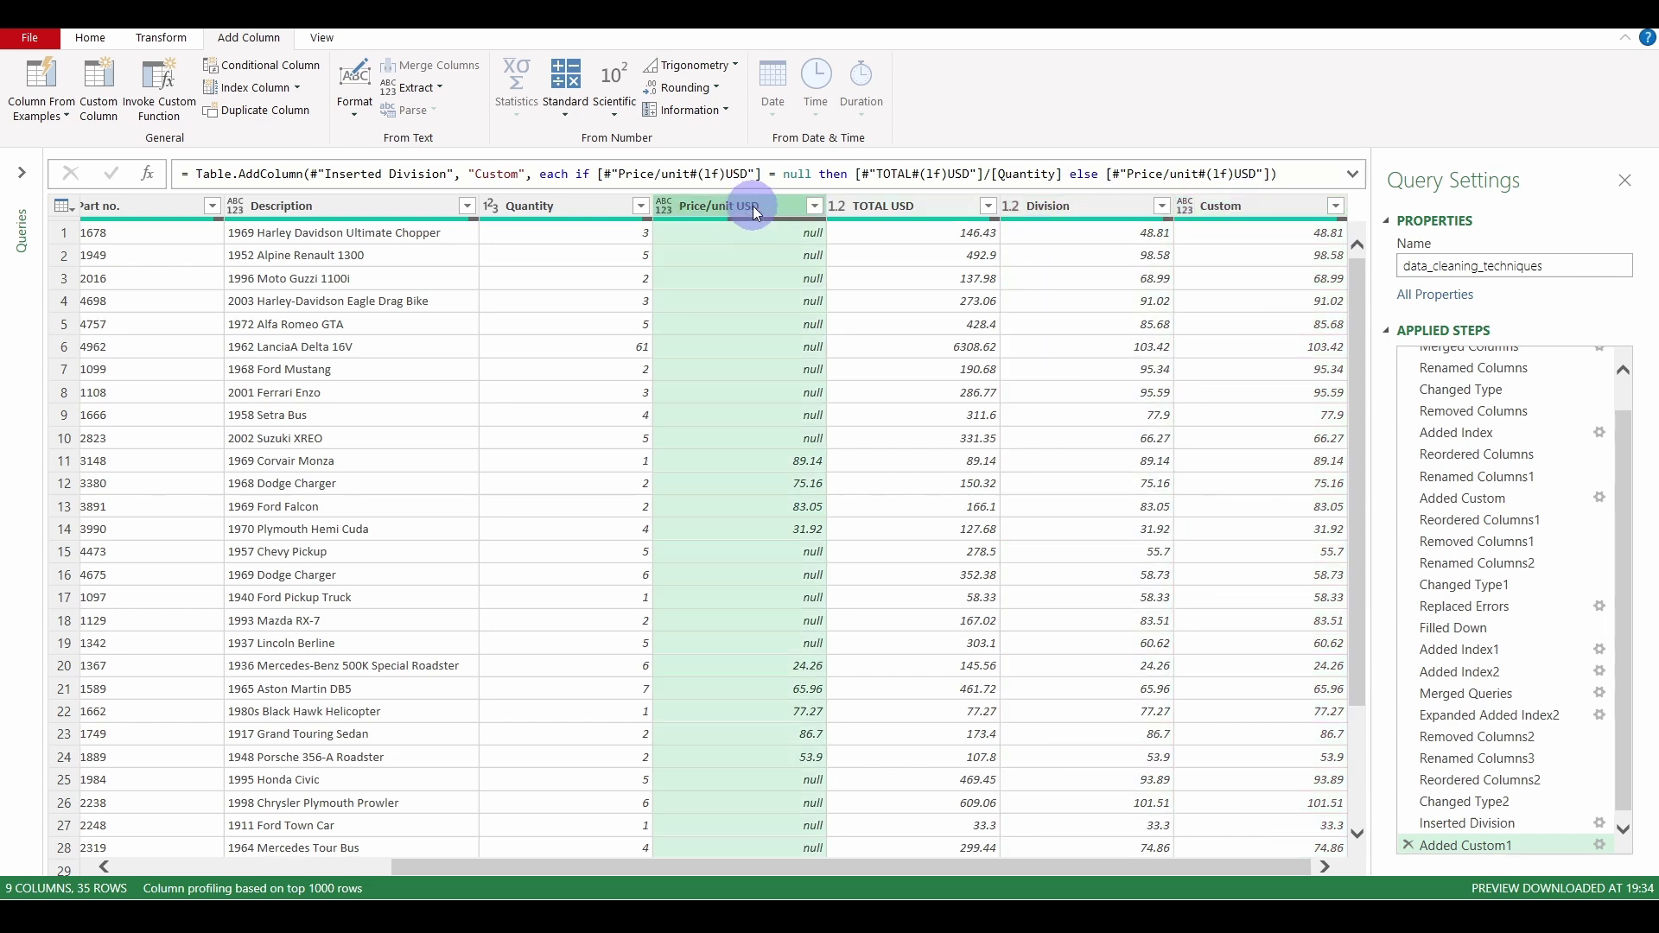
right_click(754, 206)
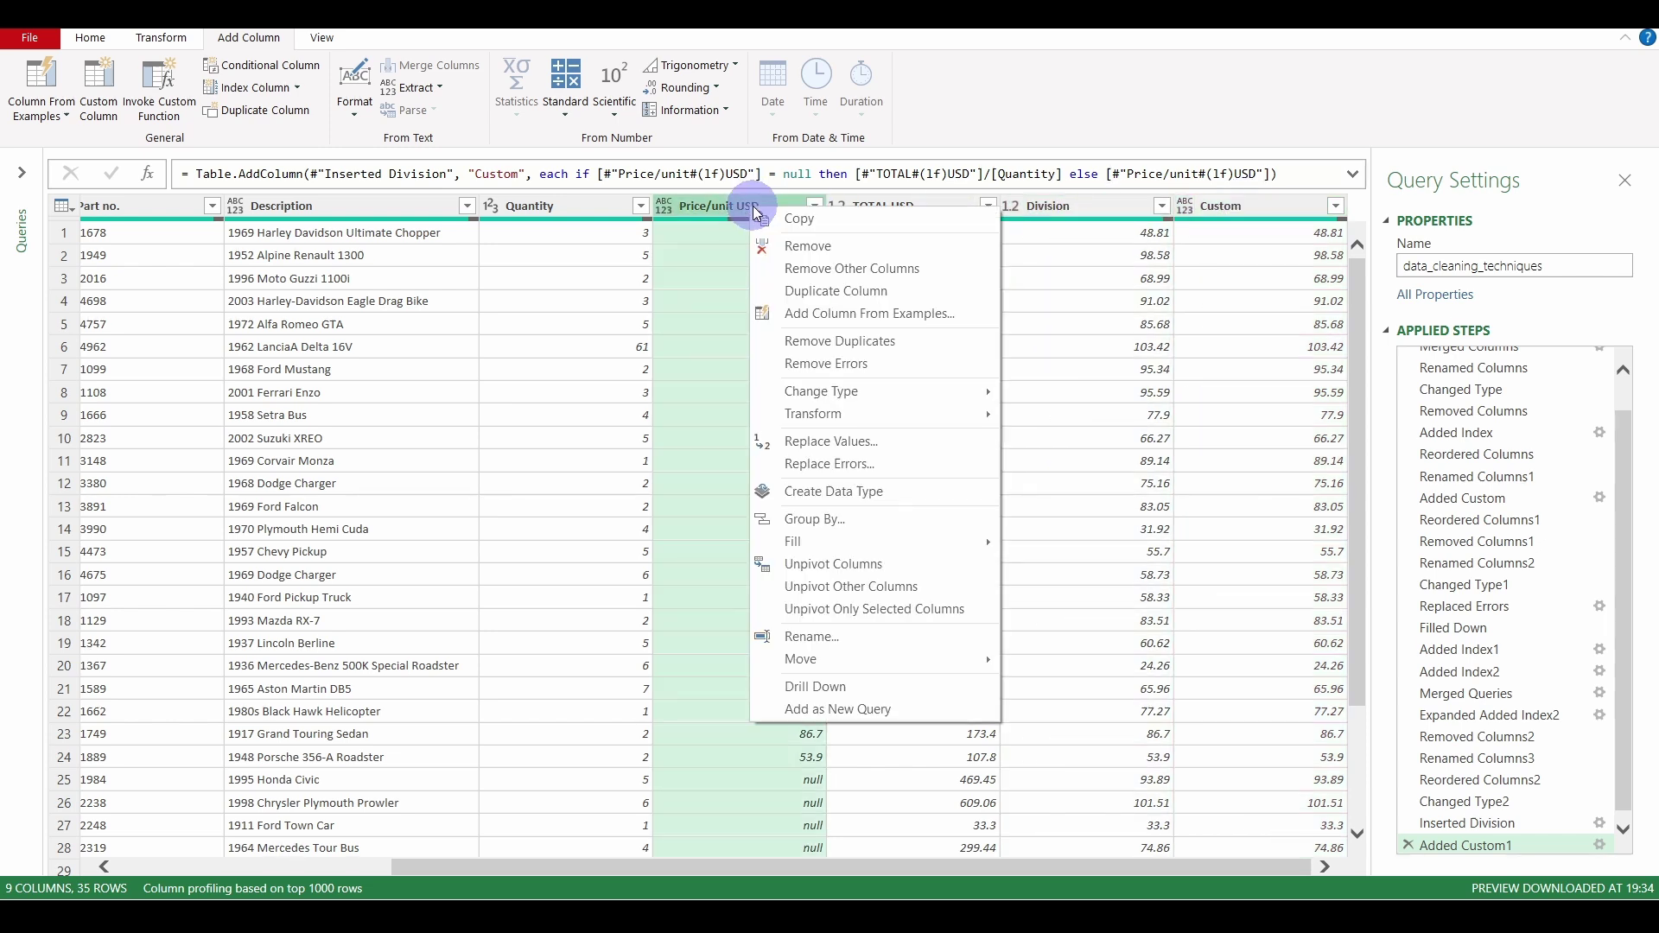
left_click(791, 246)
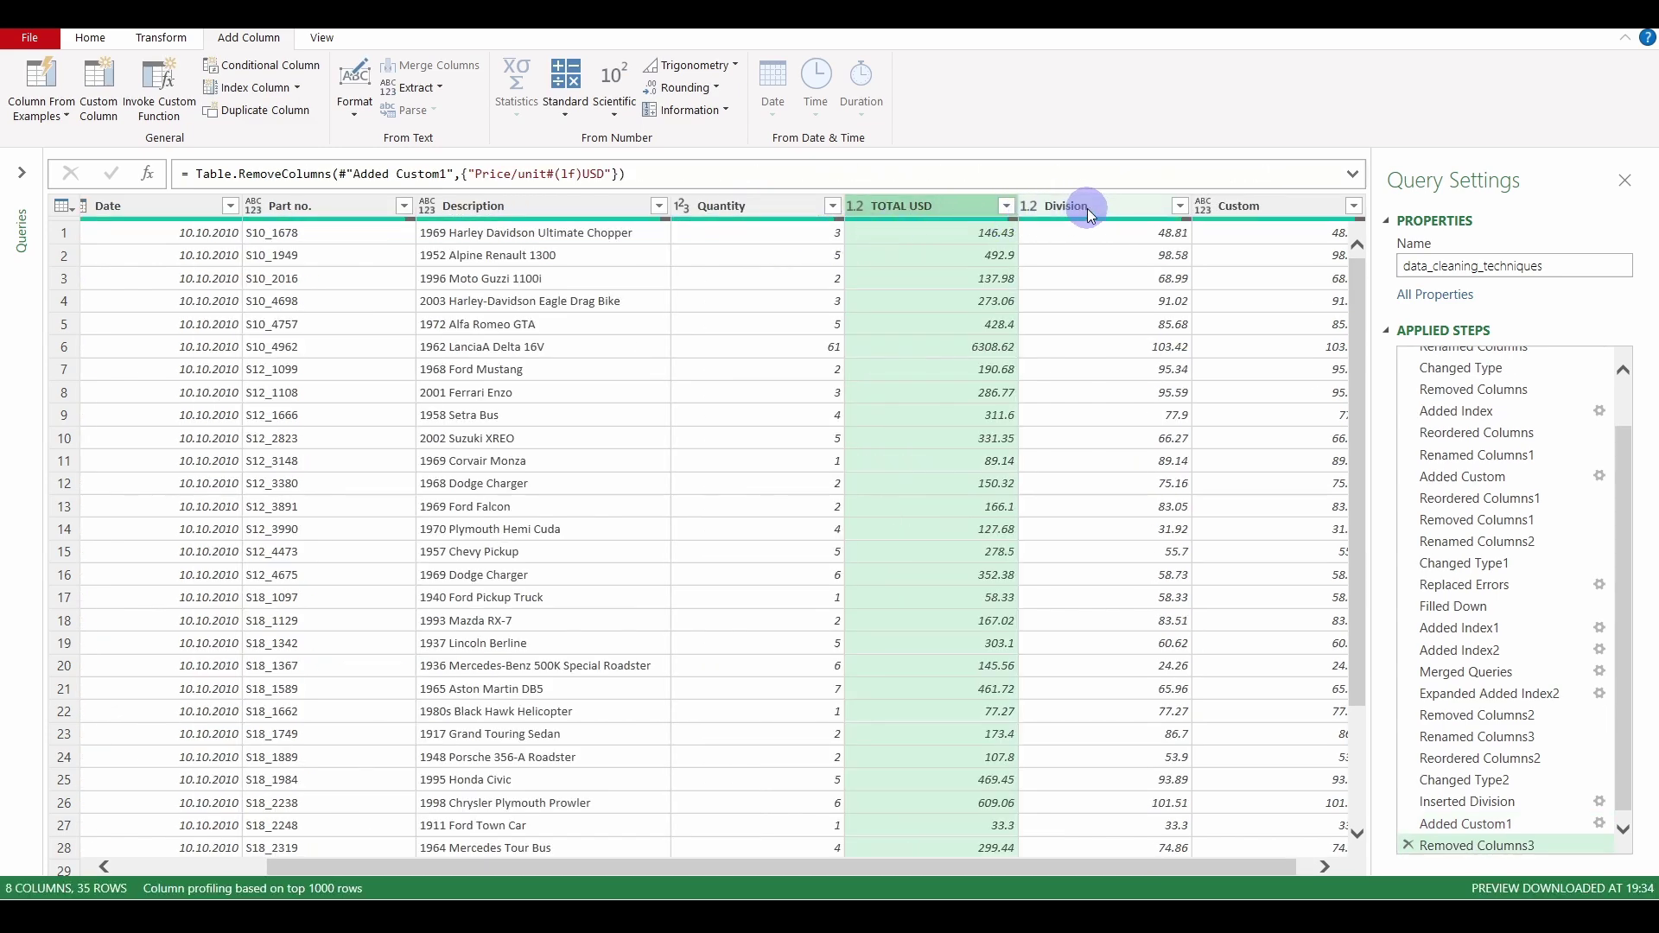
left_click(1088, 211)
right_click(1088, 212)
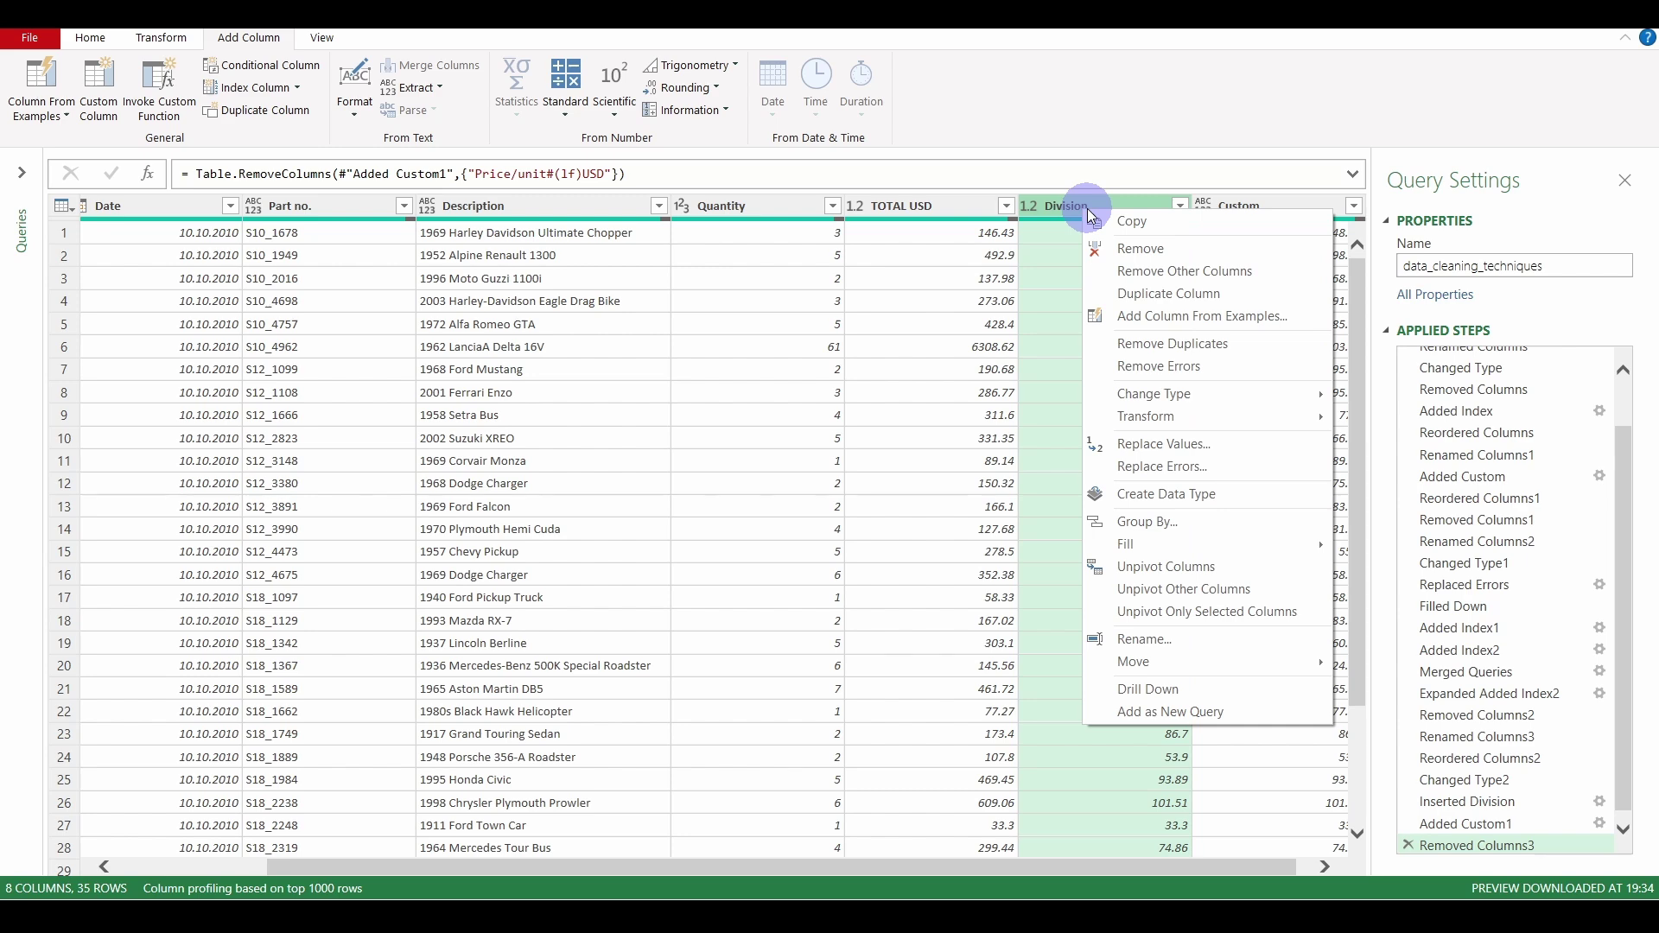
left_click(1136, 250)
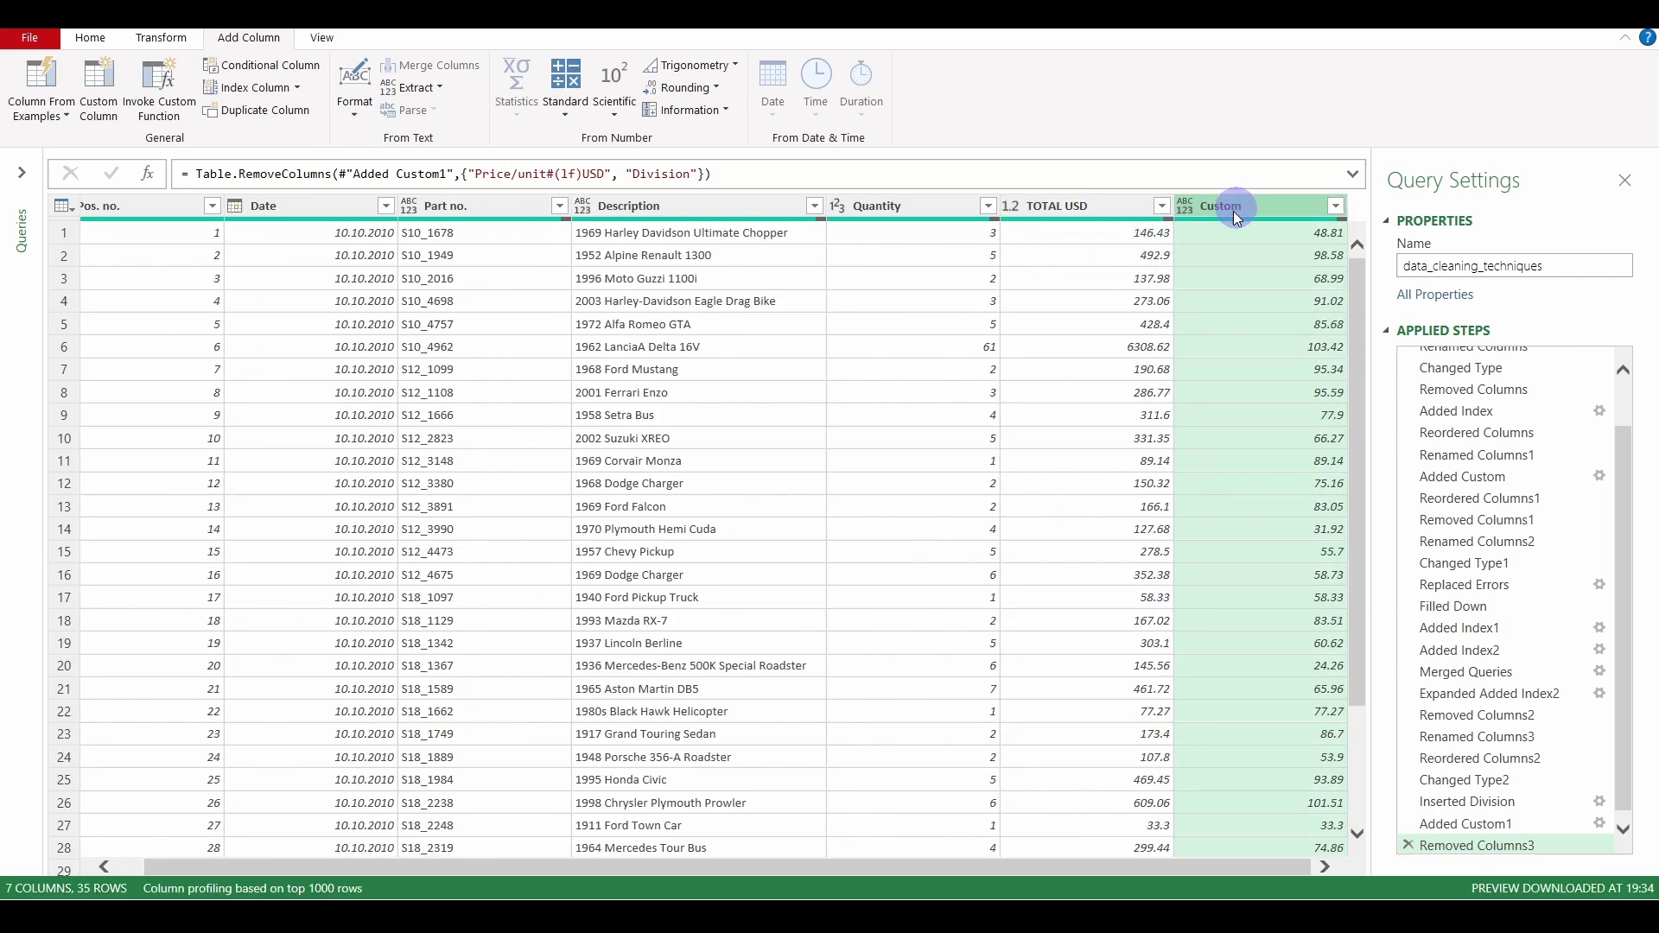
- Move the Custom column before TOTAL USD and set it to Decimal Number
left_click_drag(1232, 211, 1032, 223)
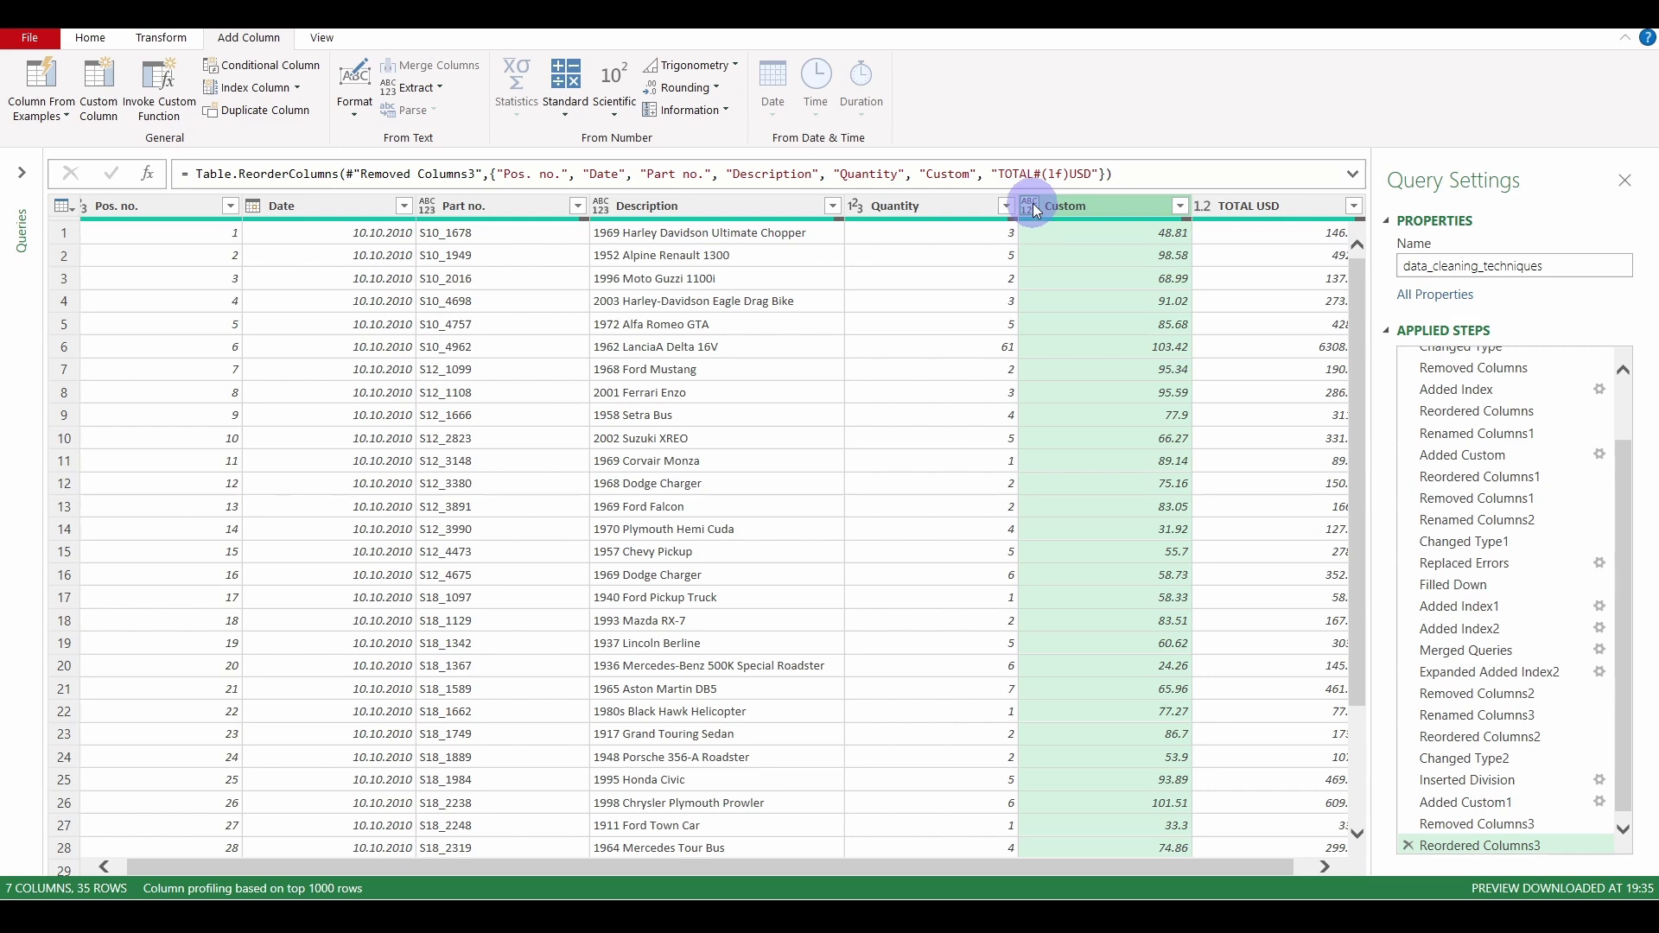
left_click(1035, 210)
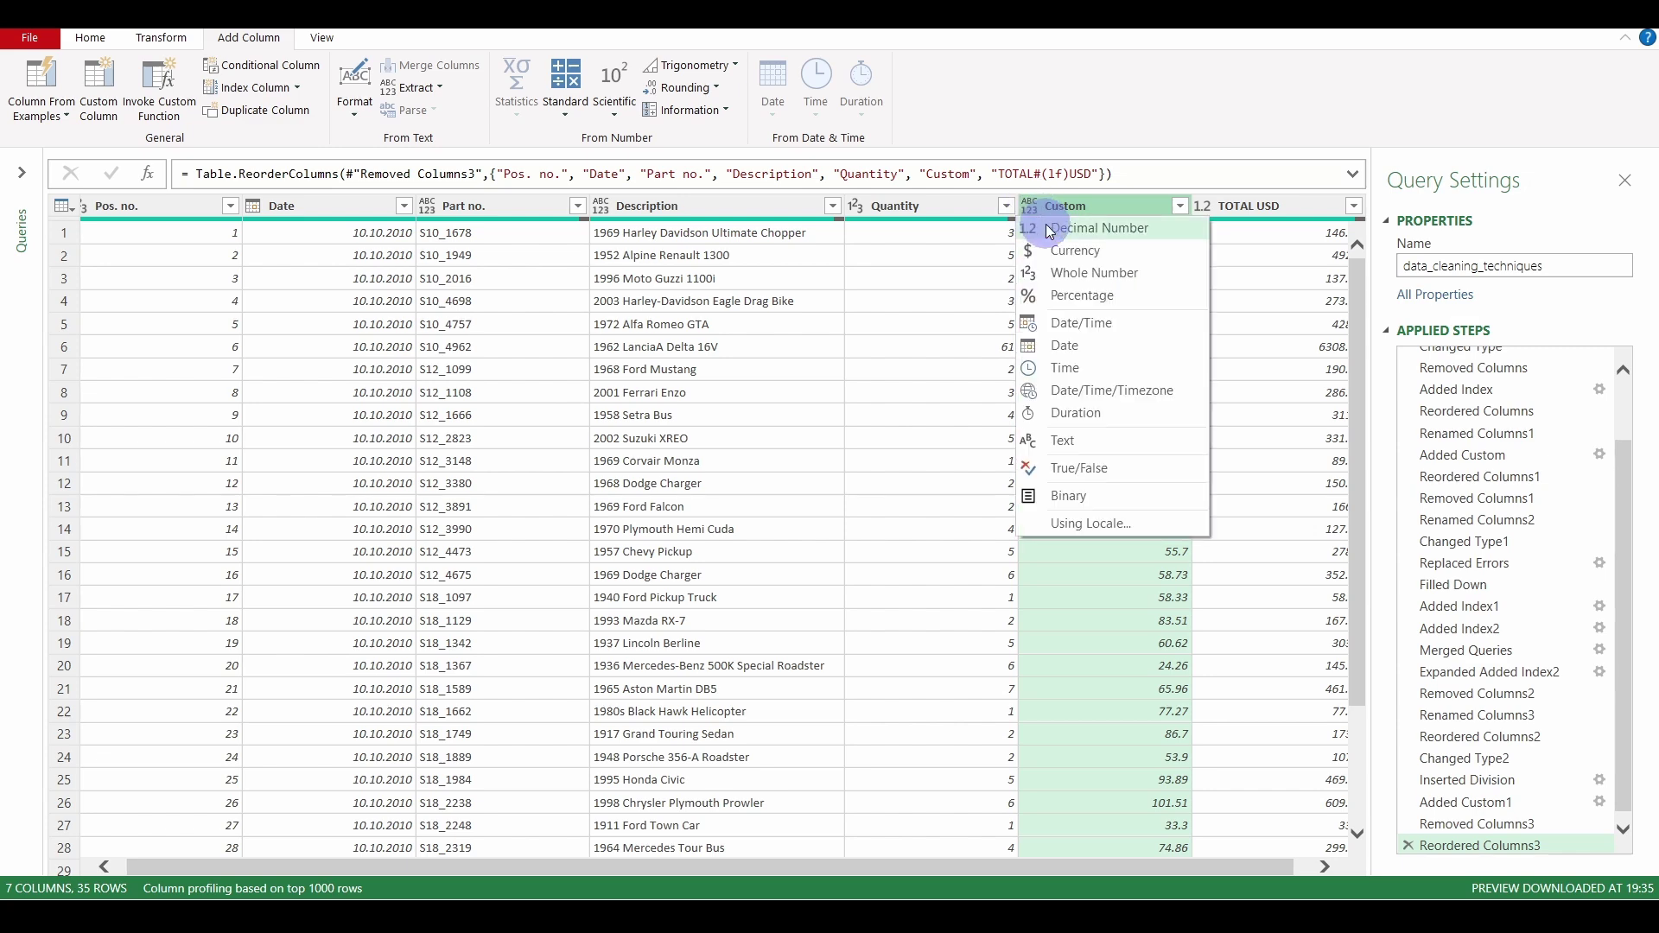
left_click(1048, 229)
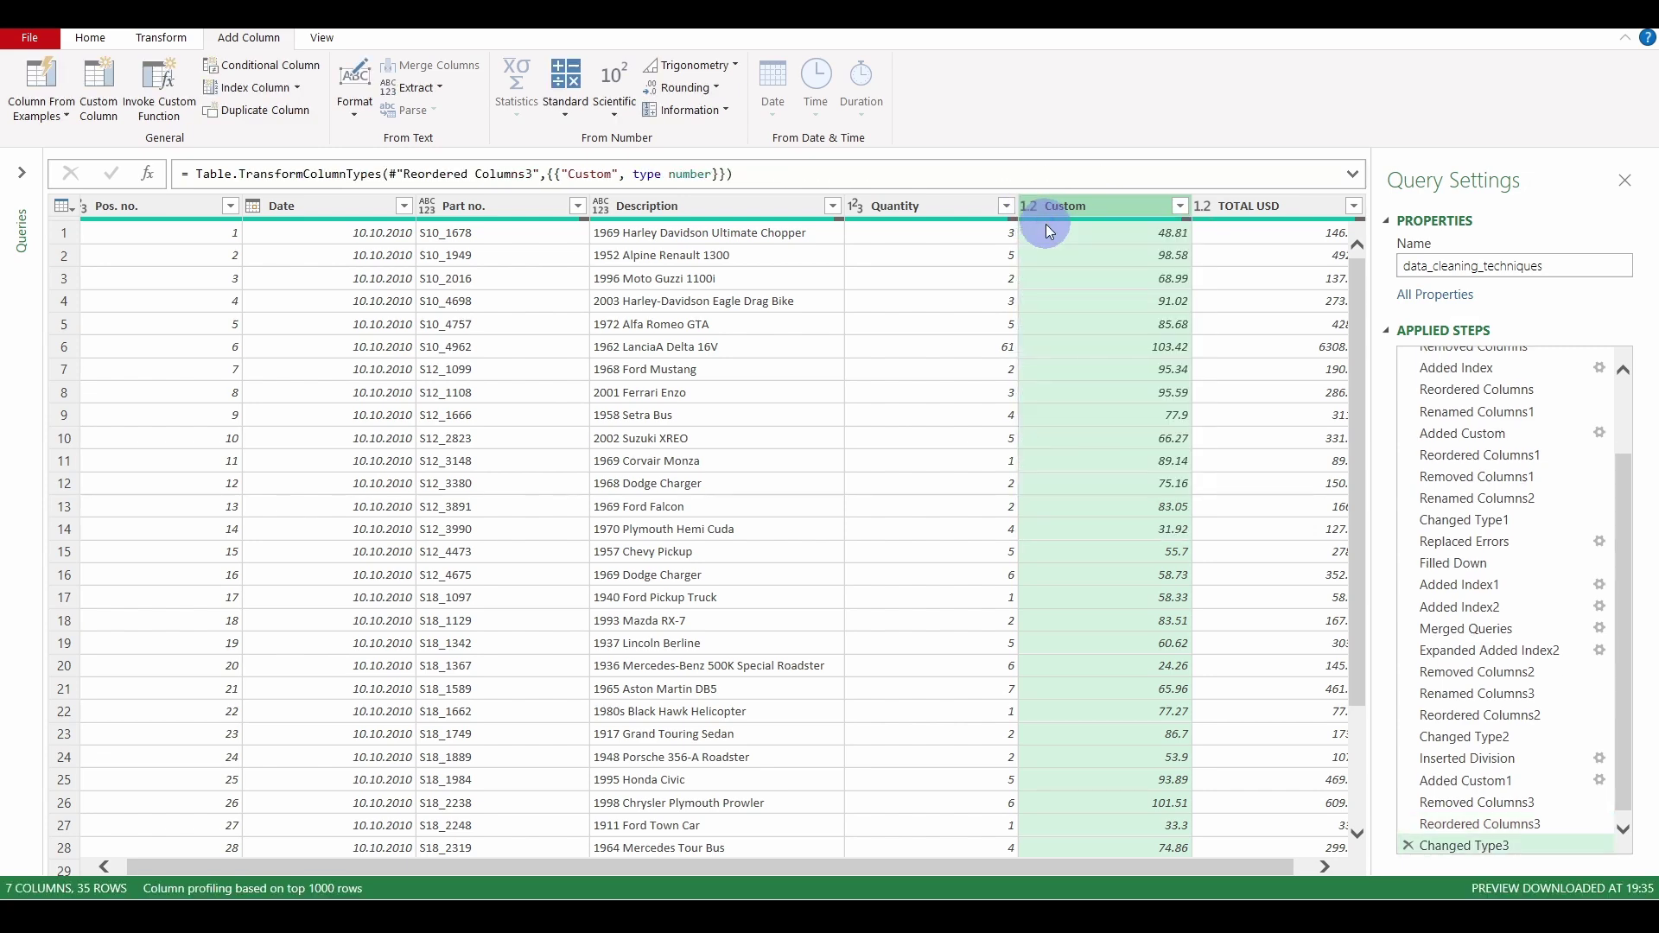
scroll(1043, 259, "down", 3)
scroll(1041, 268, "up", 3)
left_click_drag(1056, 873, 1117, 869)
scroll(682, 571, "down", 3)
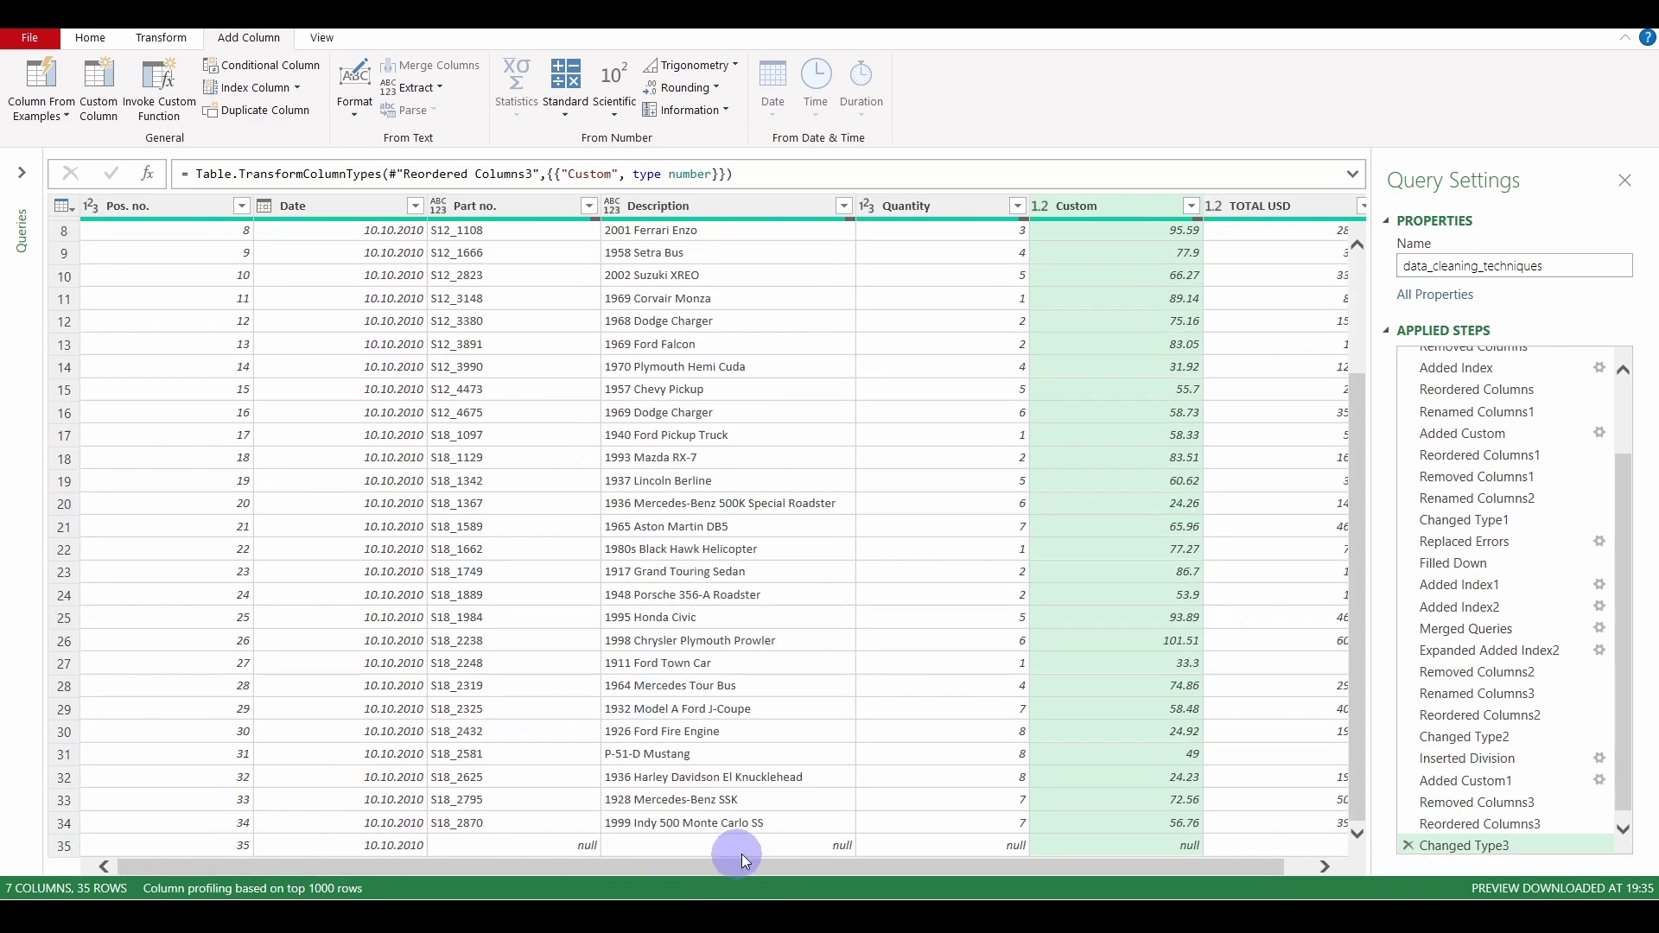
scroll(983, 846, "up", 3)
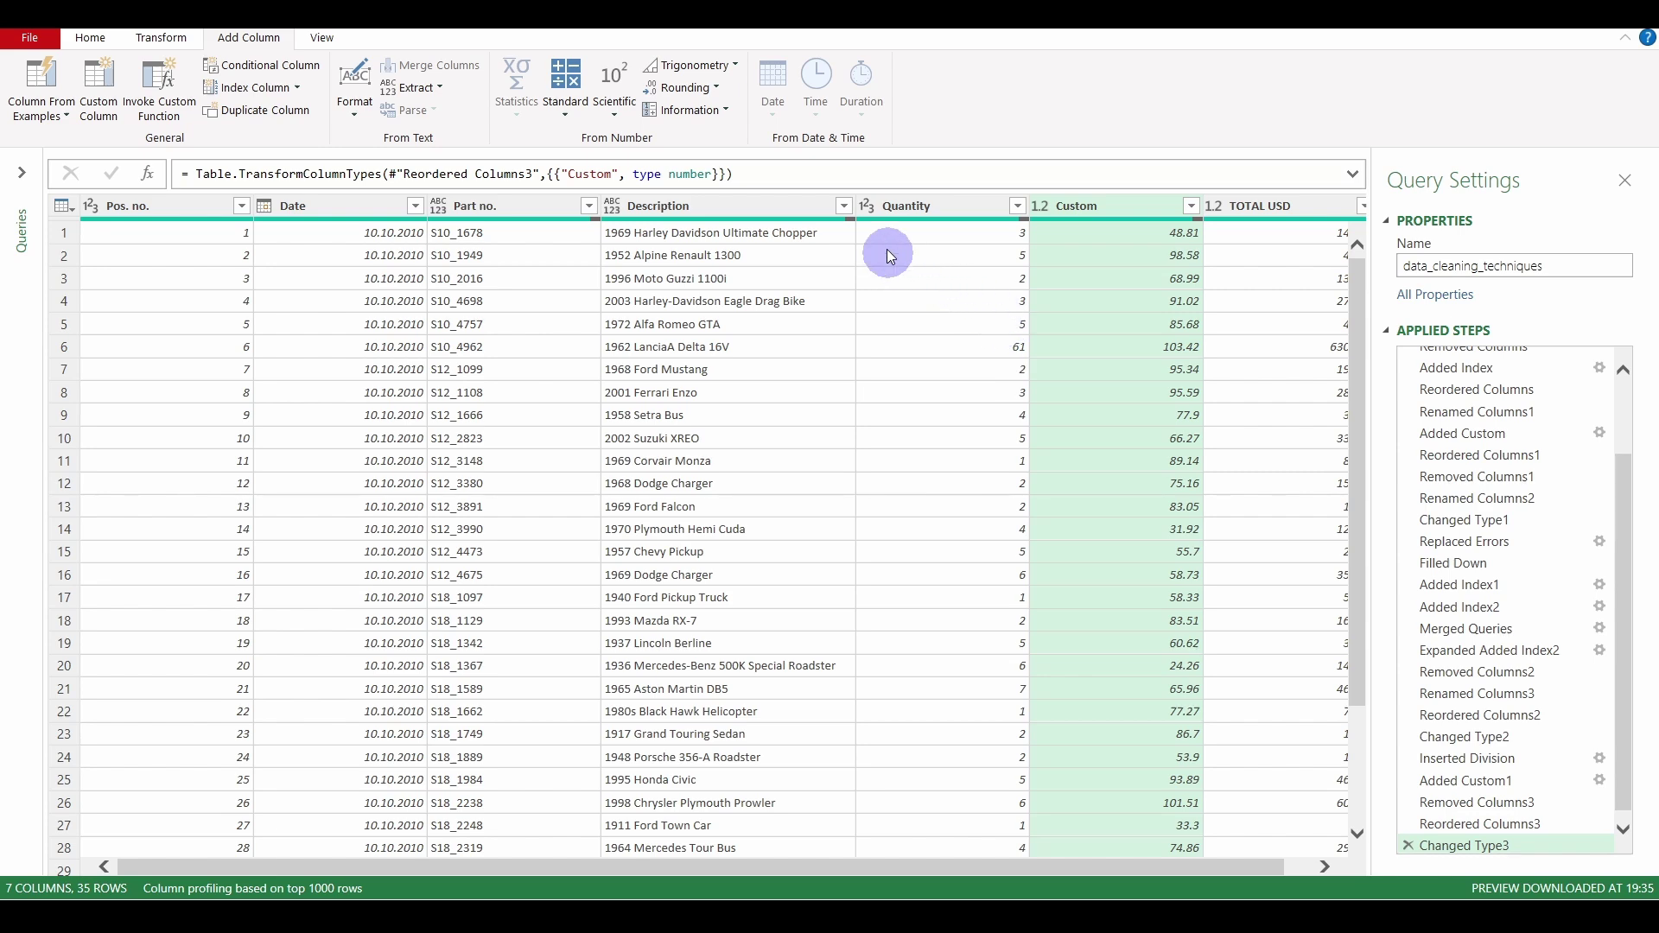
- Filter out the (null) value in the Description column, leaving 34 rows
left_click(844, 206)
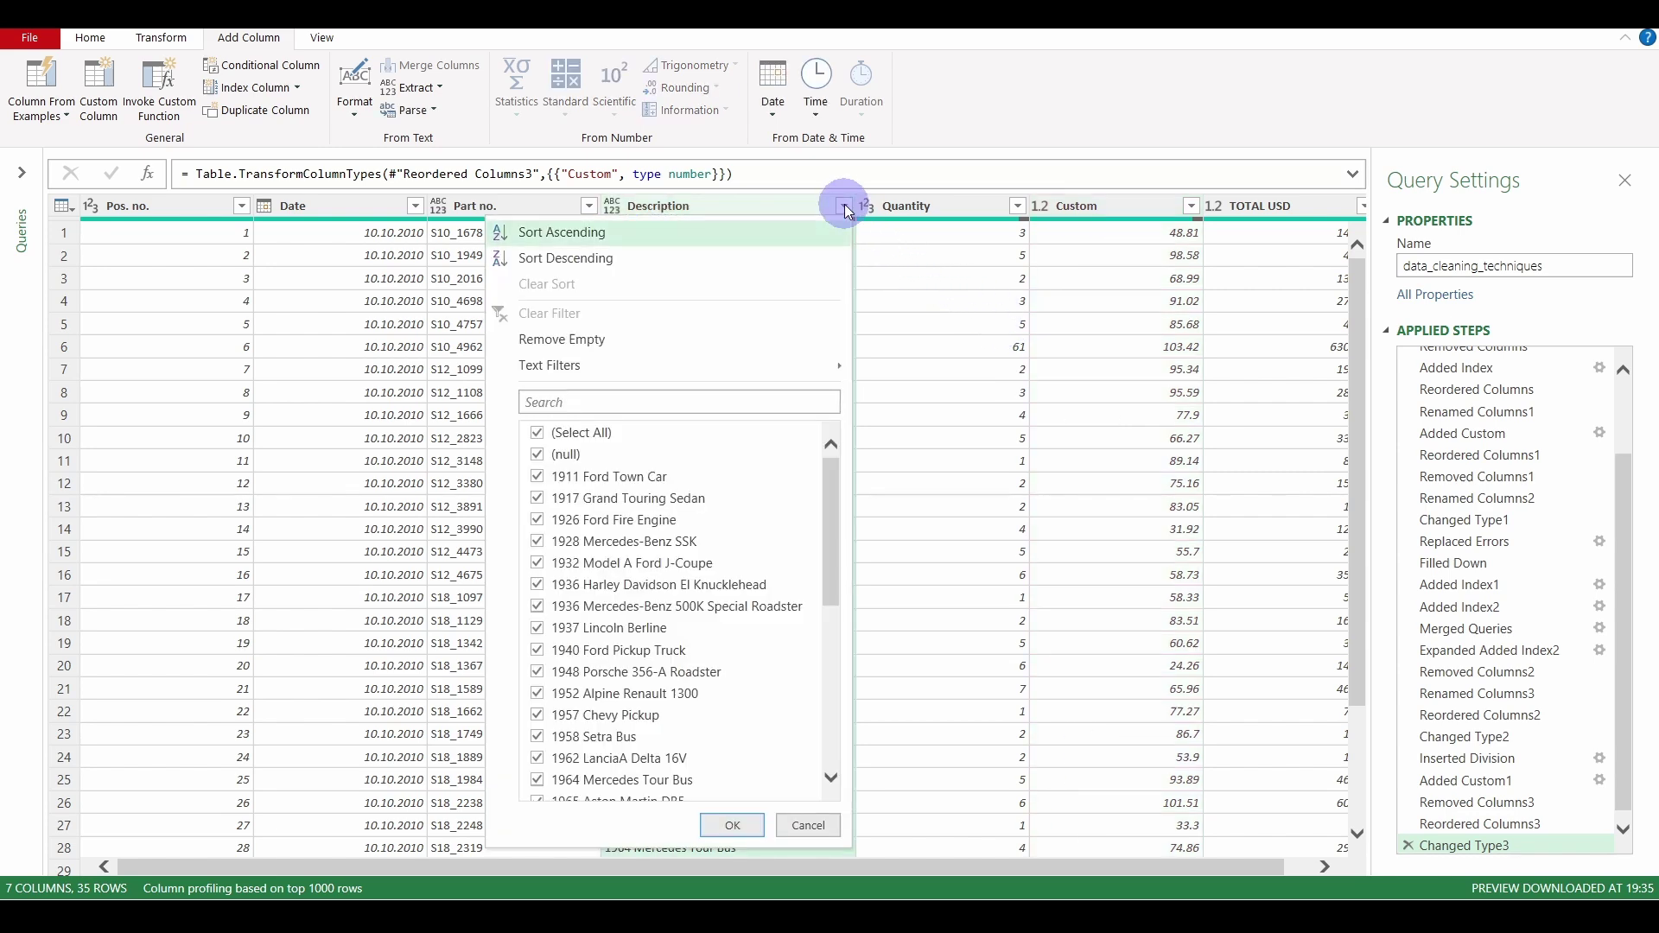
left_click(543, 461)
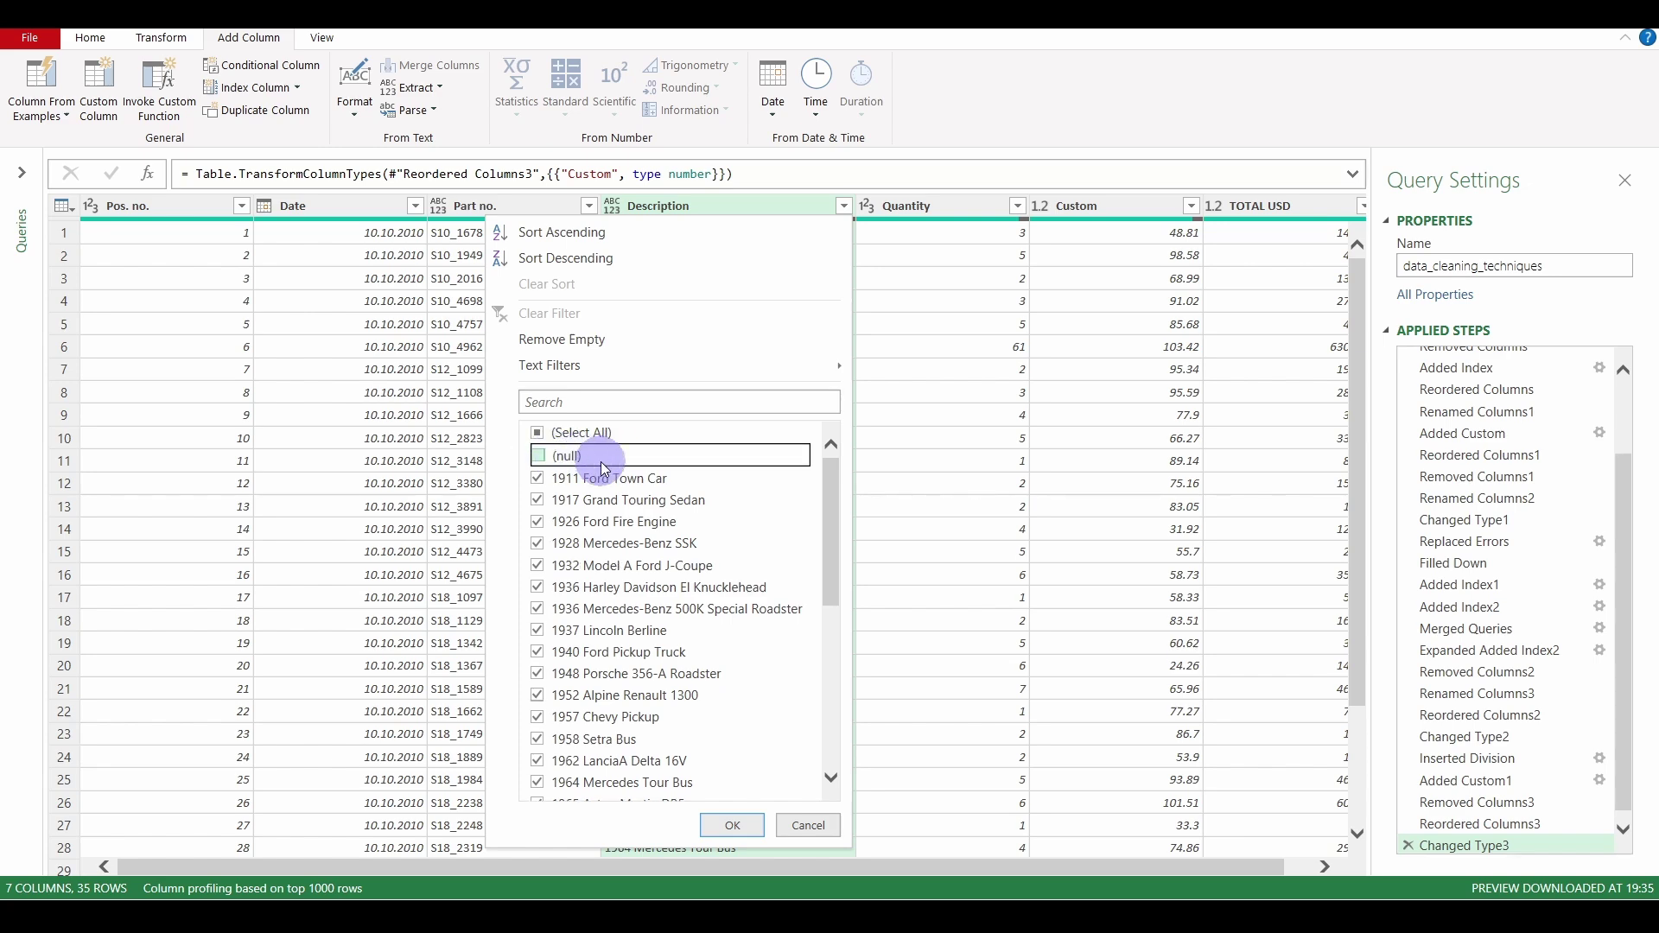
left_click(732, 825)
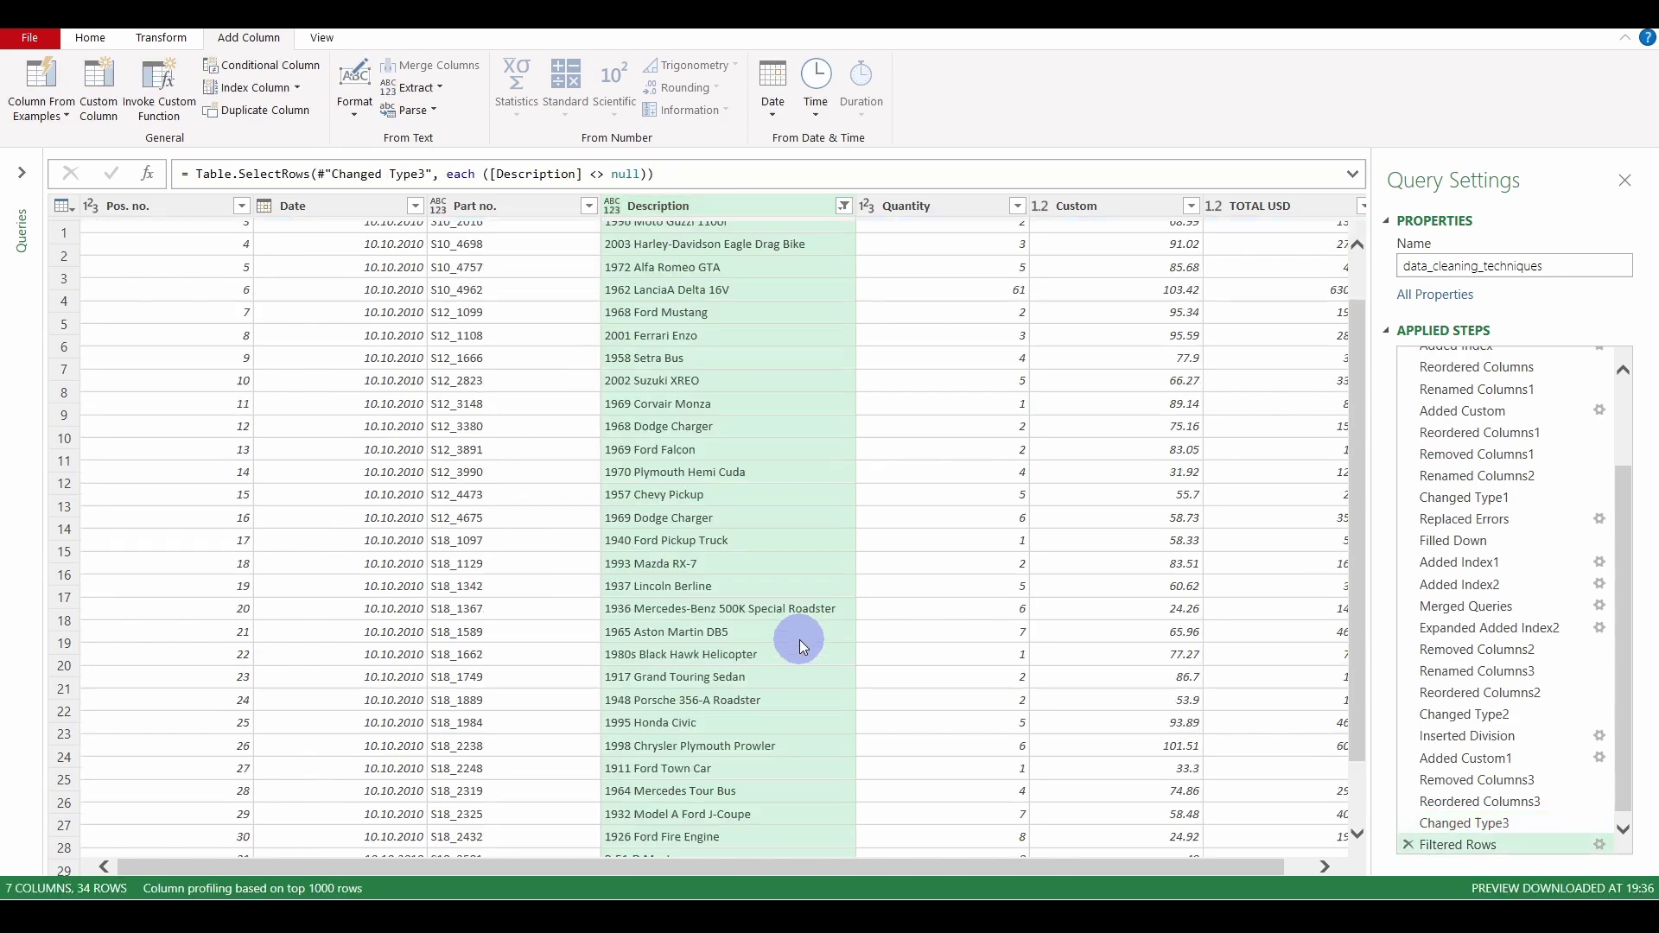
scroll(800, 639, "down", 3)
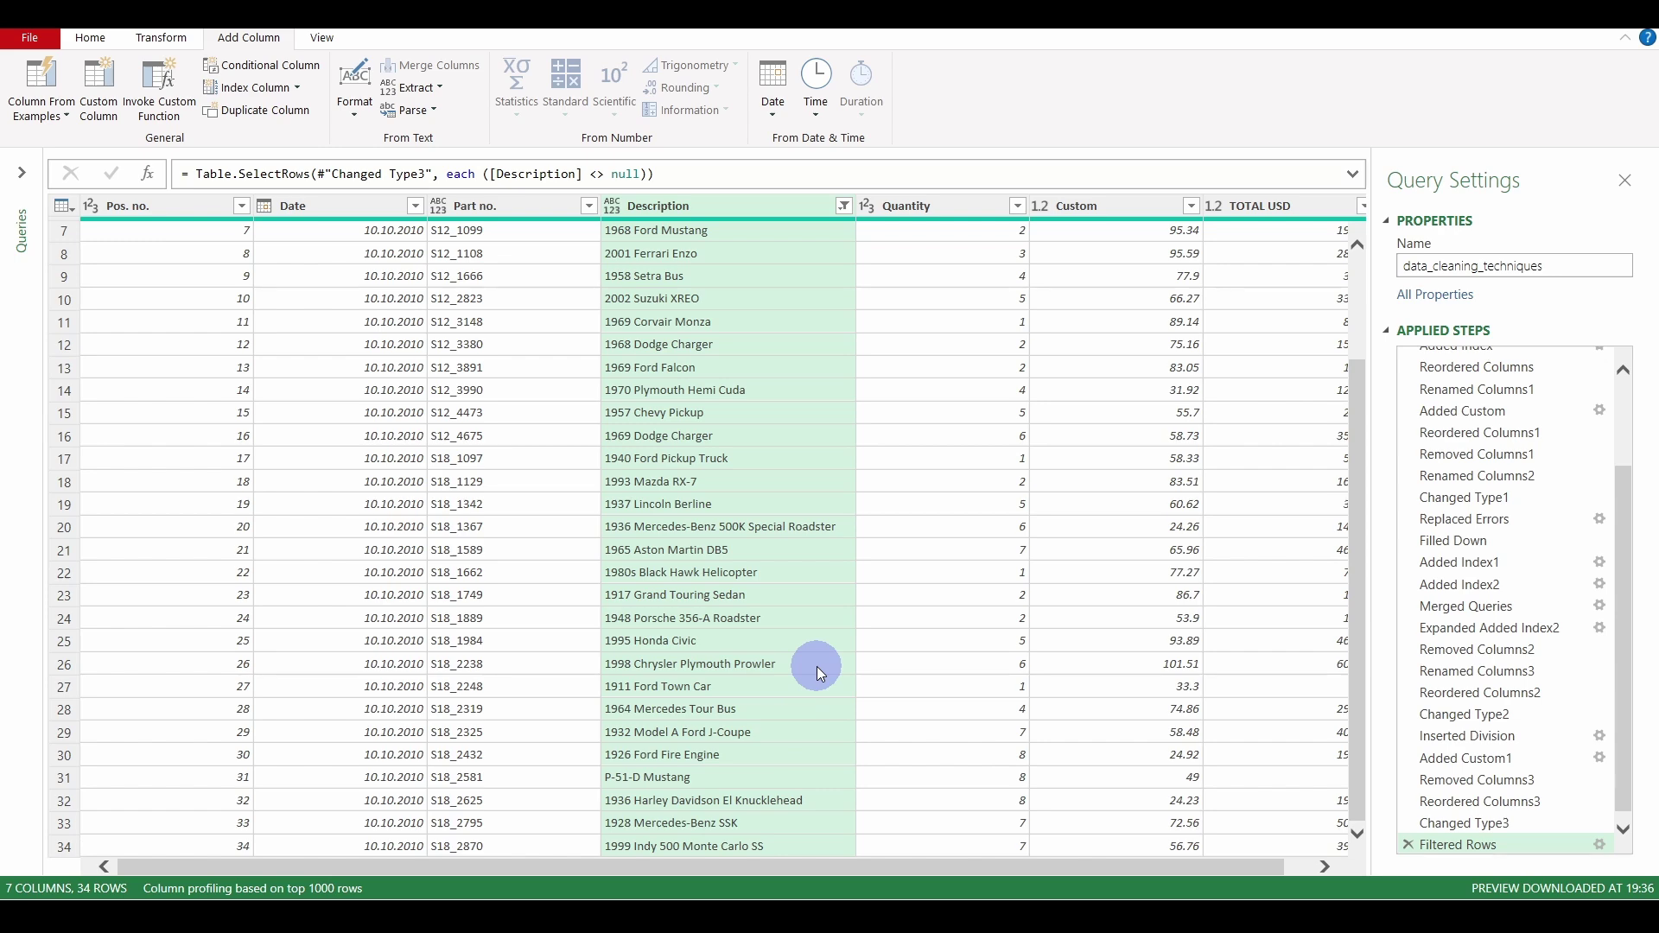
scroll(817, 666, "up", 3)
left_click_drag(956, 858, 702, 536)
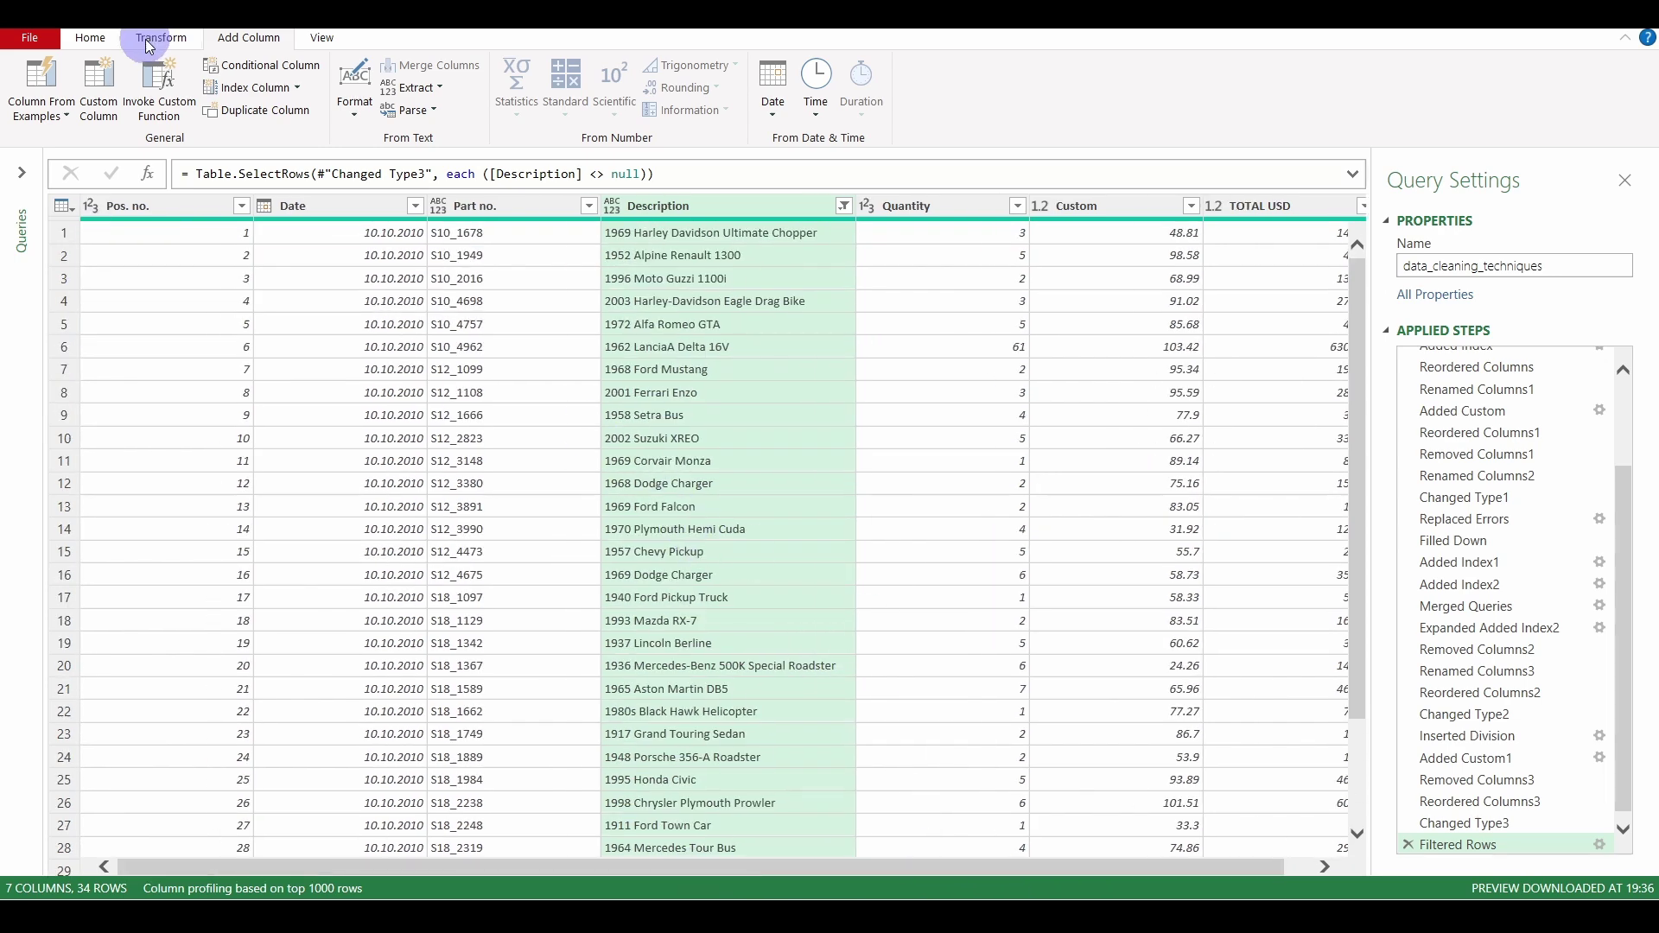
- Close & Load the cleaned data_cleaning_techniques query to the Excel worksheet
left_click(100, 42)
left_click(28, 71)
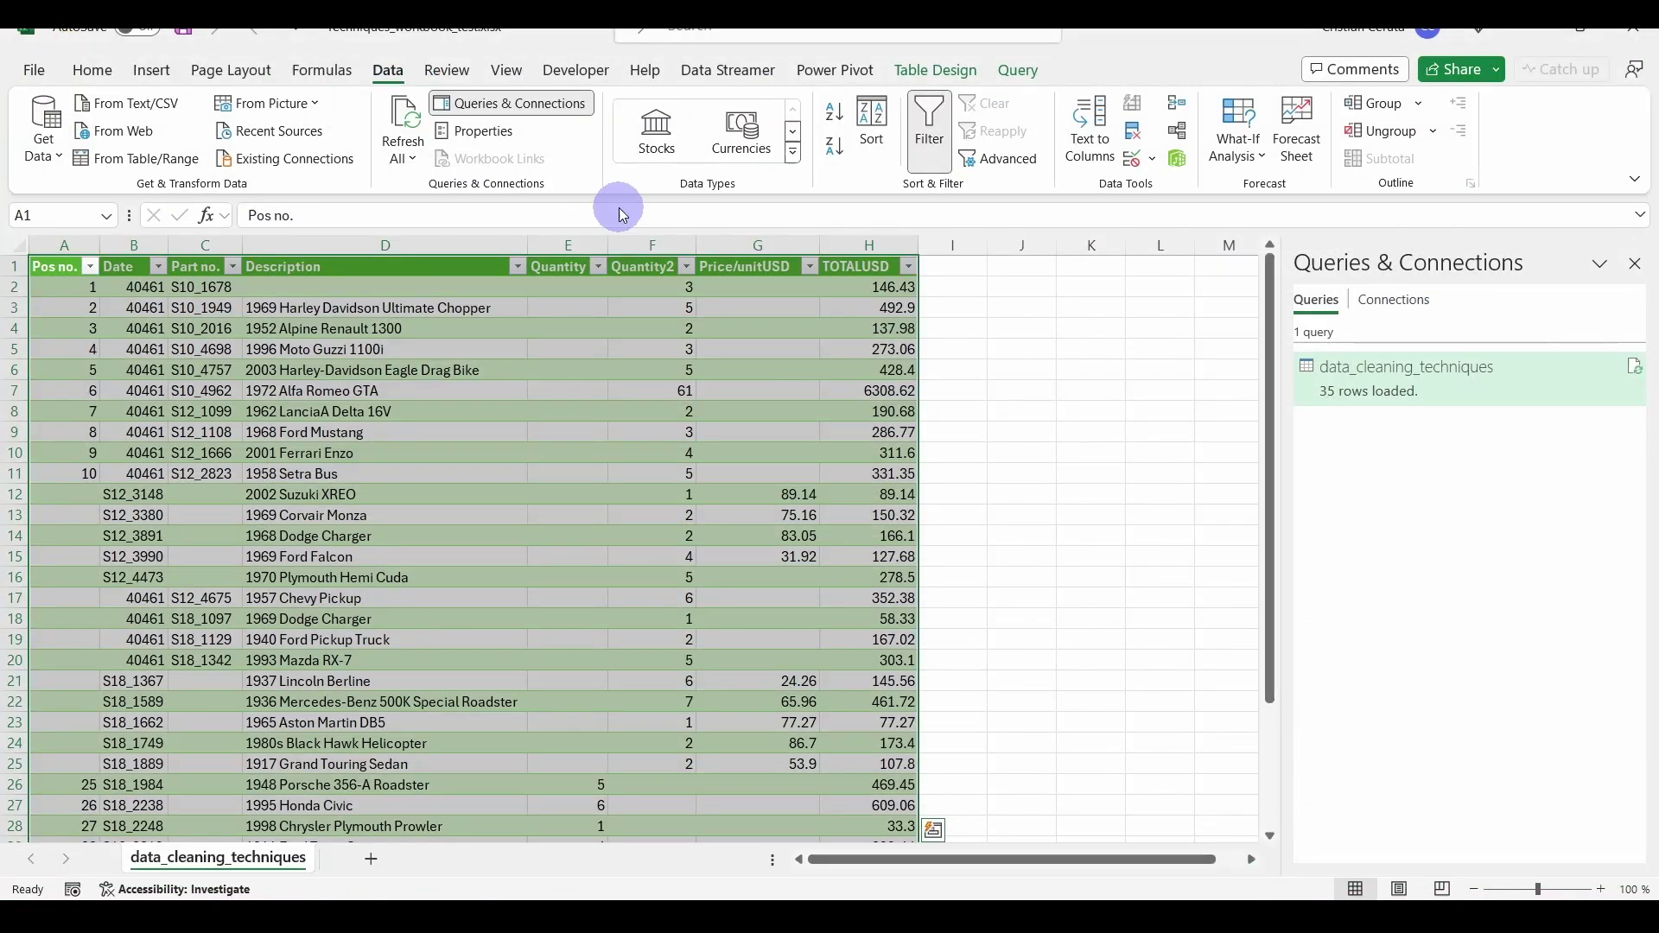